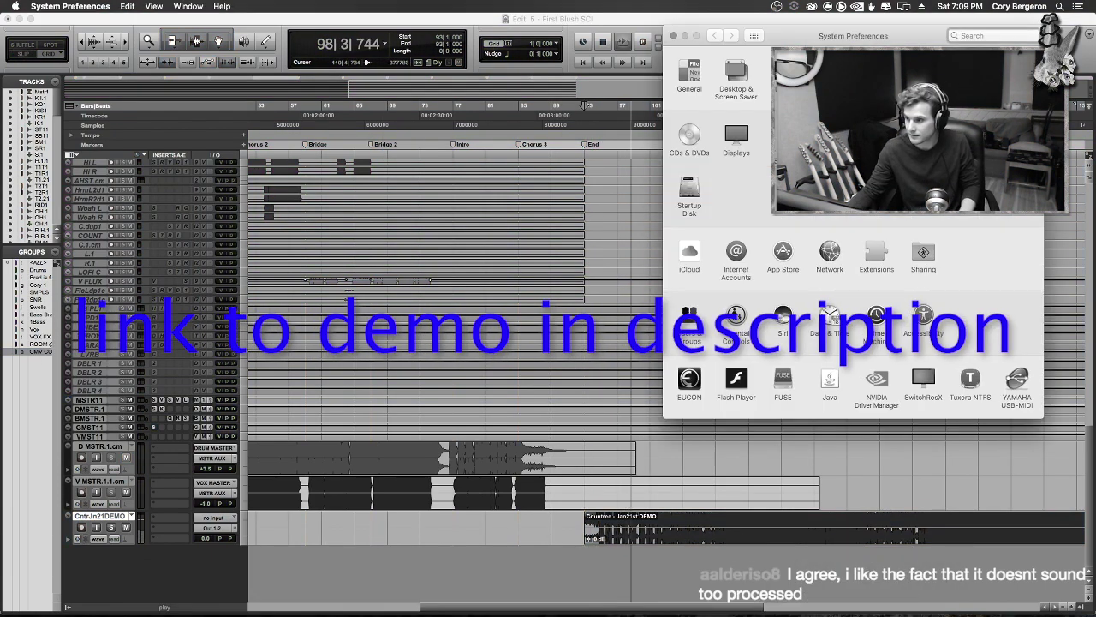
- Check the Sound input settings in System Preferences and play the Jan21st DEMO clip in Pro Tools
left_click(1017, 139)
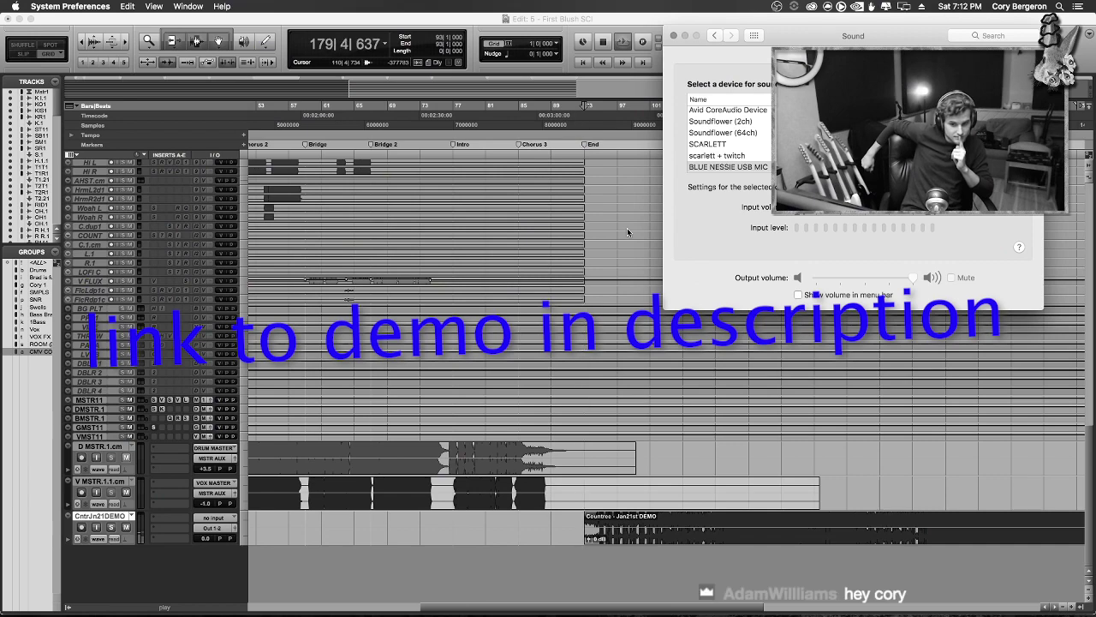
left_click(619, 536)
key("space")
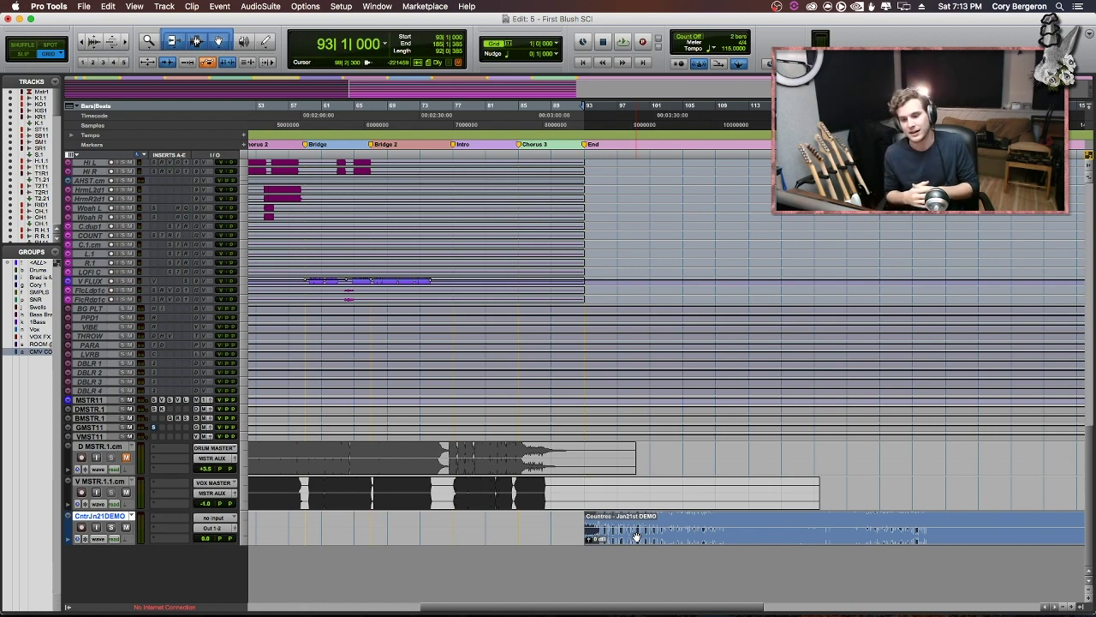
key("super+Tab")
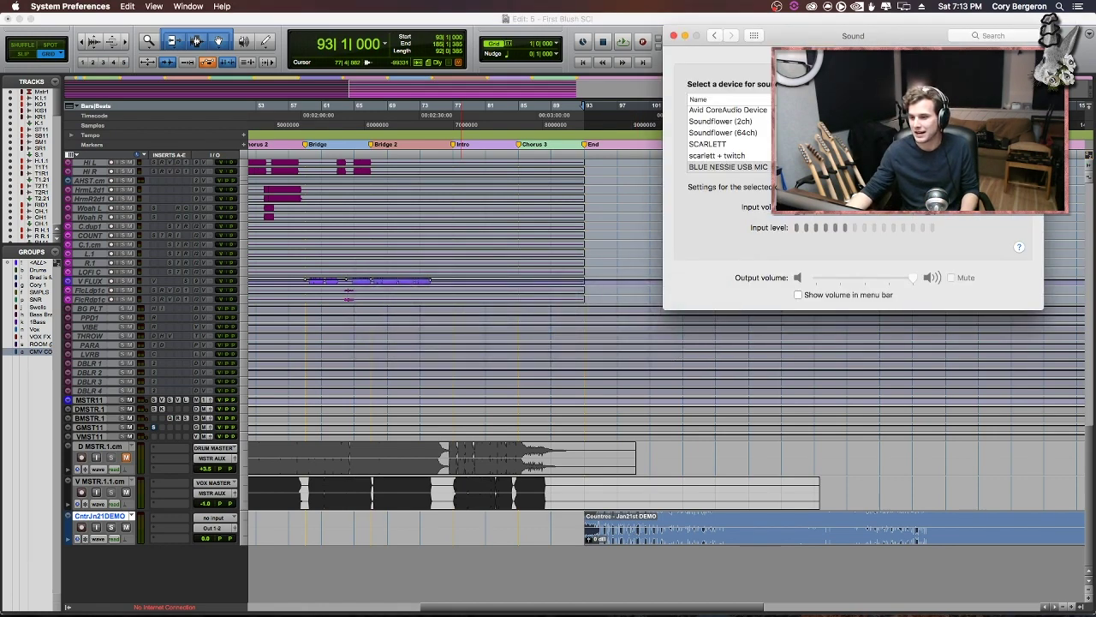
left_click(631, 28)
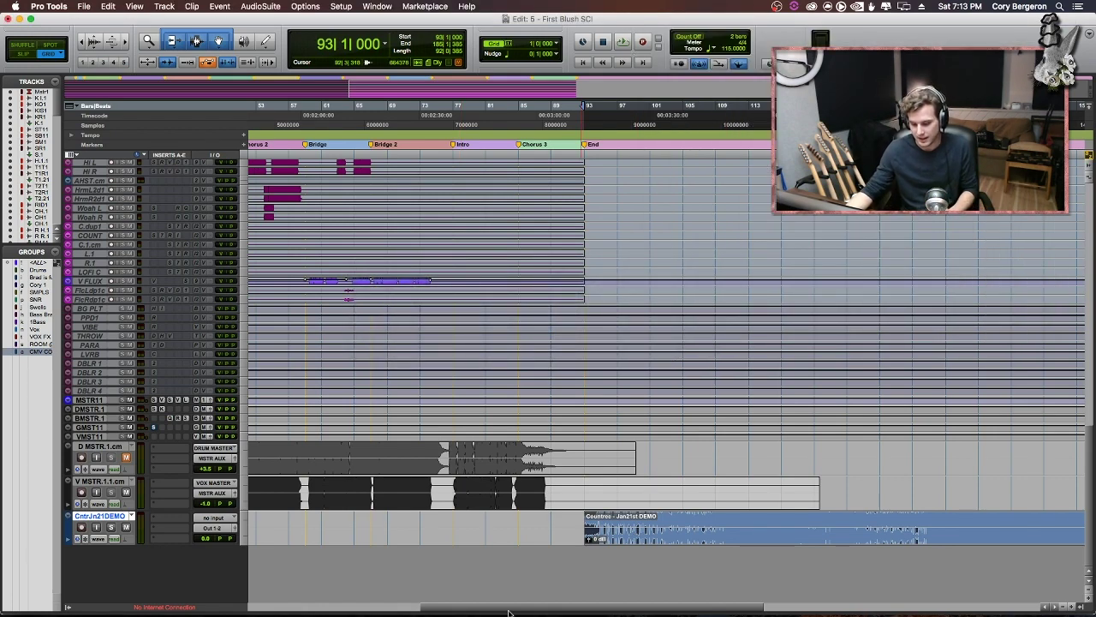
- Show the whole session from its first tracks and play the song from bar 2
key("Return")
key("r")
scroll(487, 471, "up", 5)
scroll(486, 471, "up", 10)
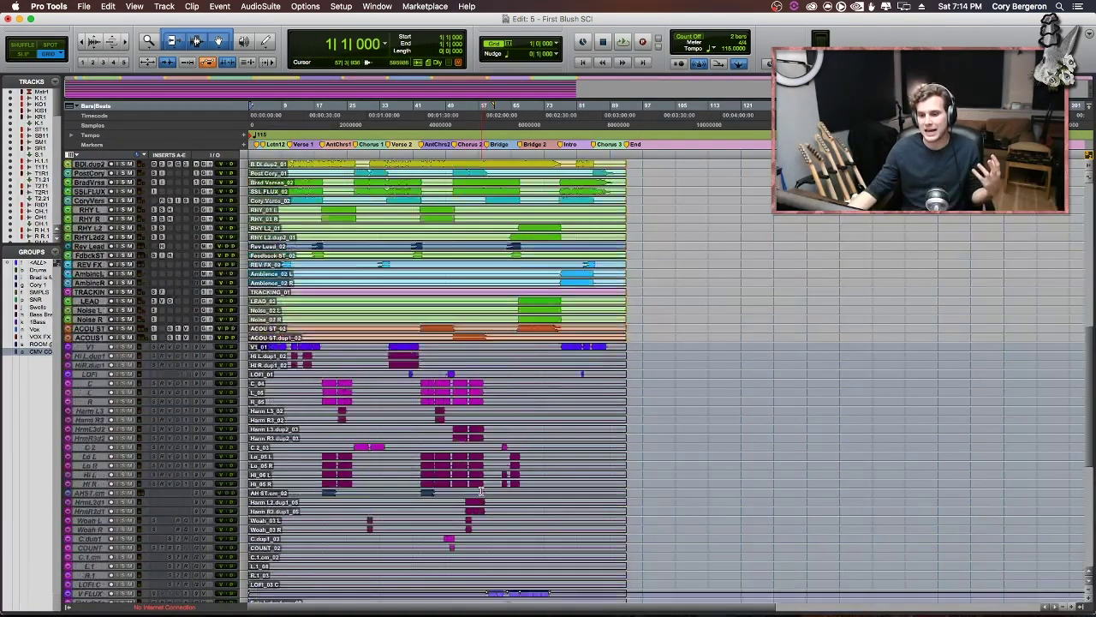
scroll(480, 487, "up", 2)
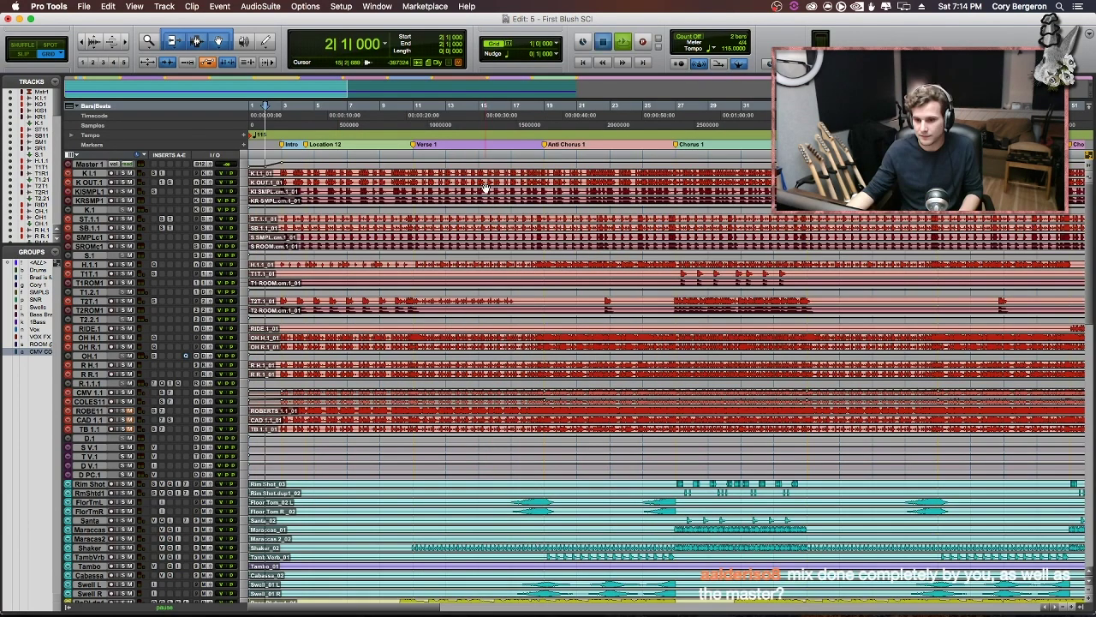
key("space")
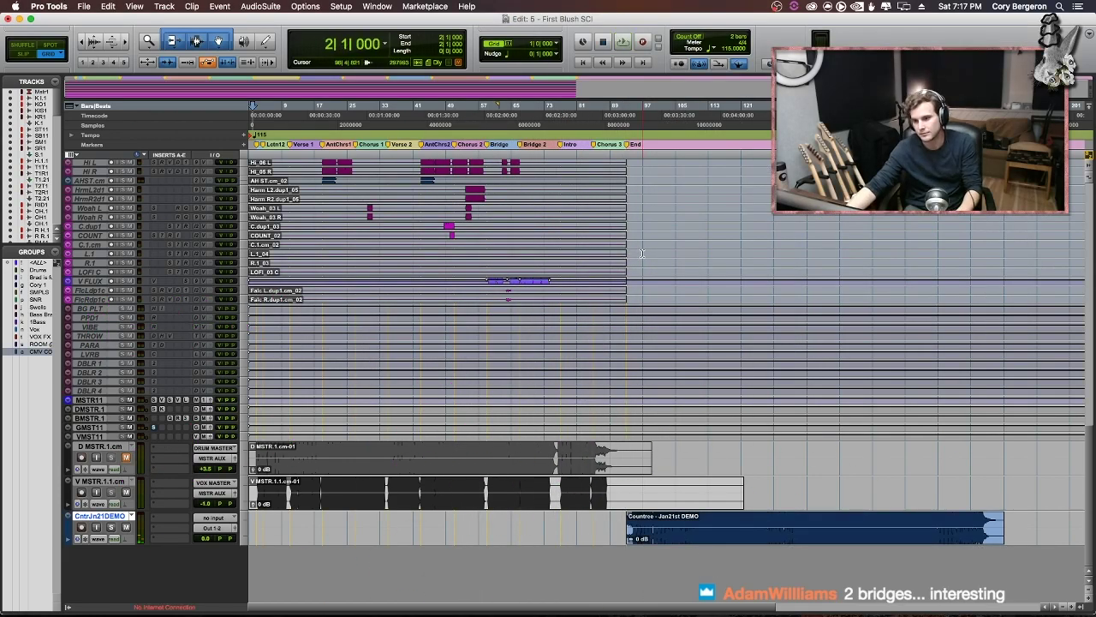
key("super+Tab")
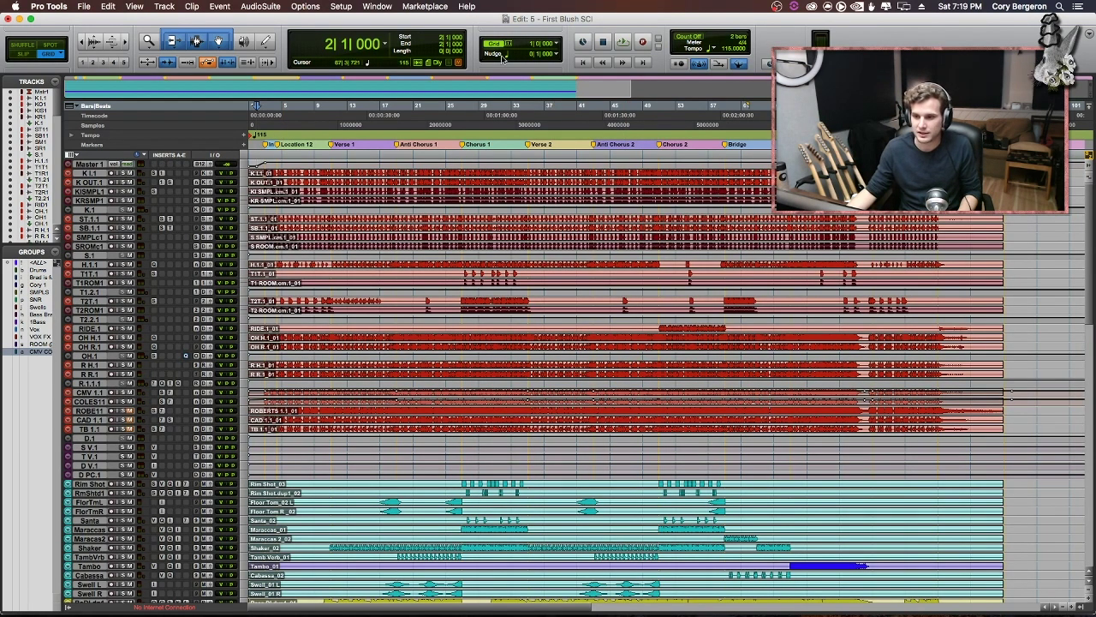
- Place the edit cursor at the Intro marker at bar 3
key("t")
key("t")
left_click(316, 147)
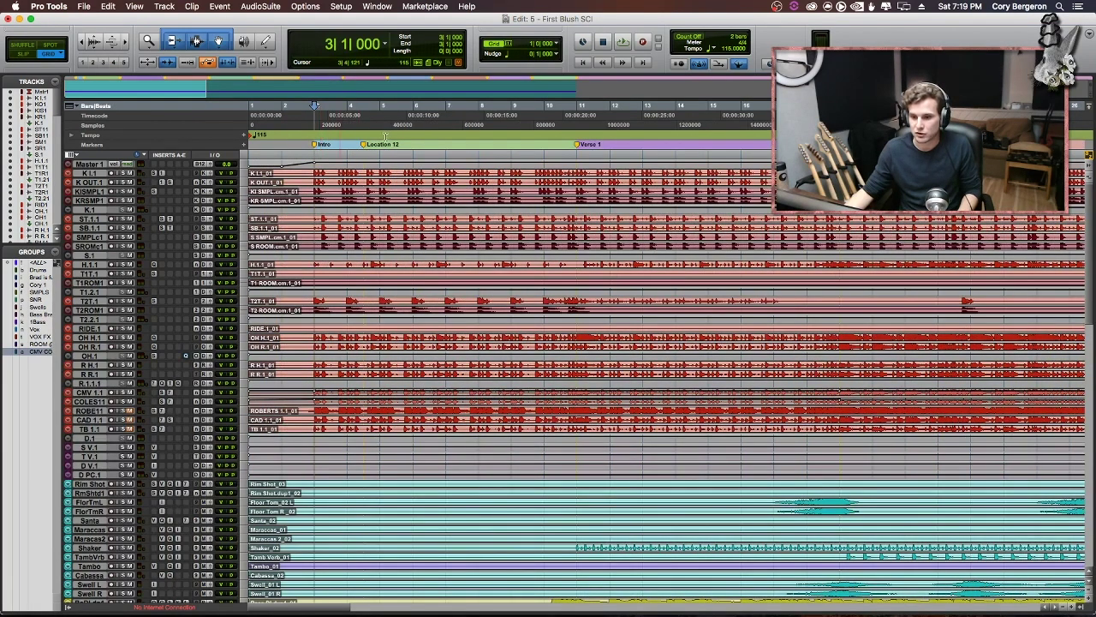
- Examine the drum and percussion arrangement along the timeline, from Verse 1 through the final chorus
scroll(420, 172, "right", 8)
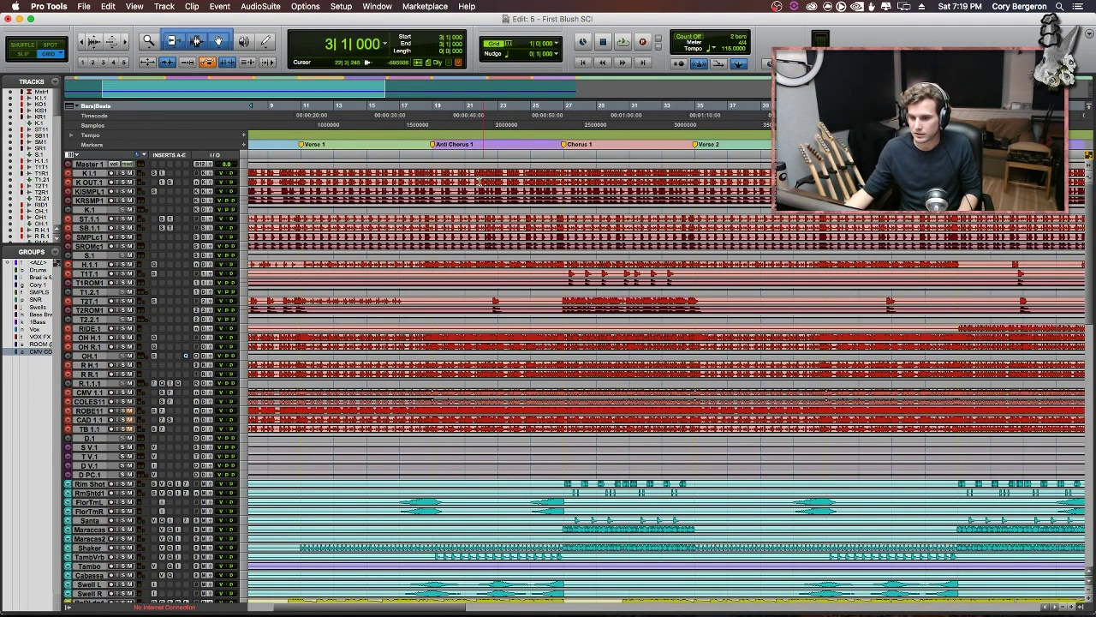
scroll(477, 181, "right", 15)
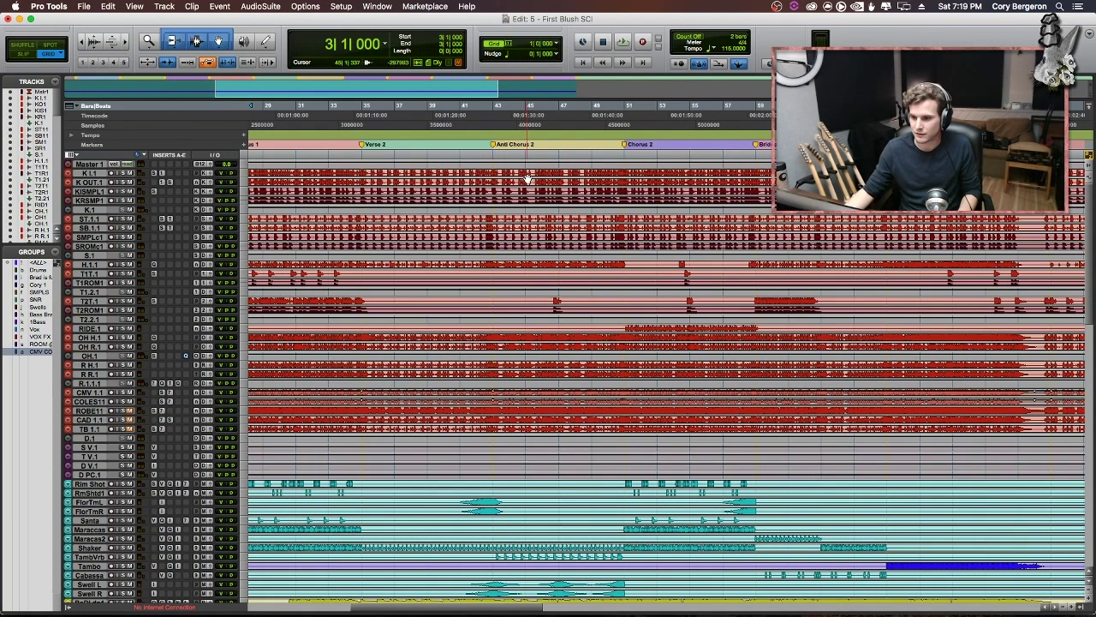
scroll(591, 175, "left", 15)
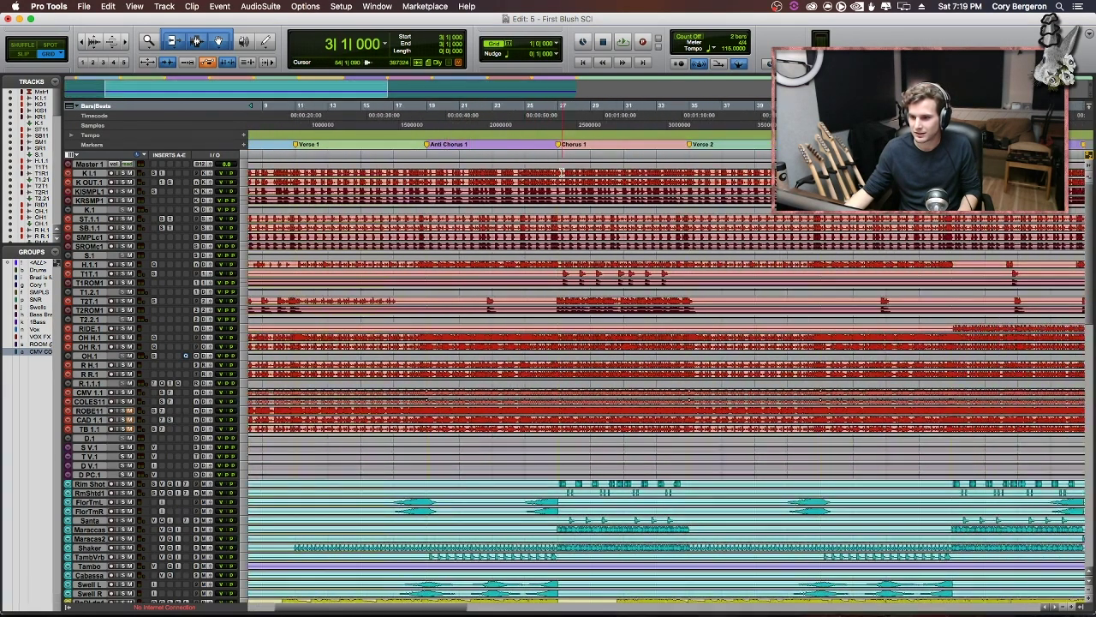
scroll(561, 173, "right", 20)
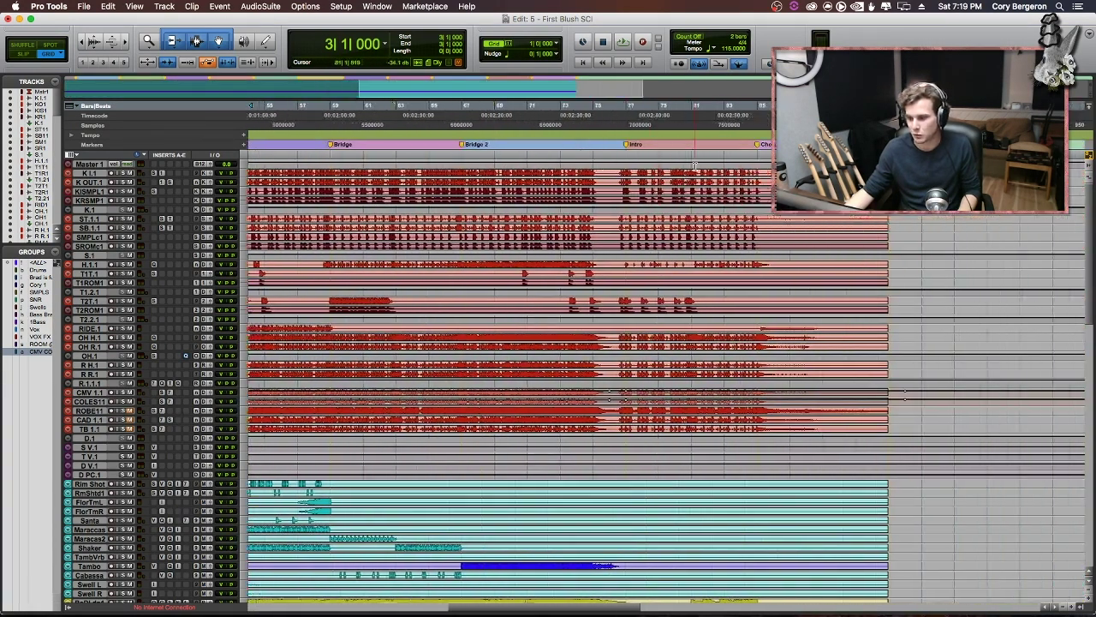
scroll(695, 164, "right", 3)
scroll(695, 165, "left", 10)
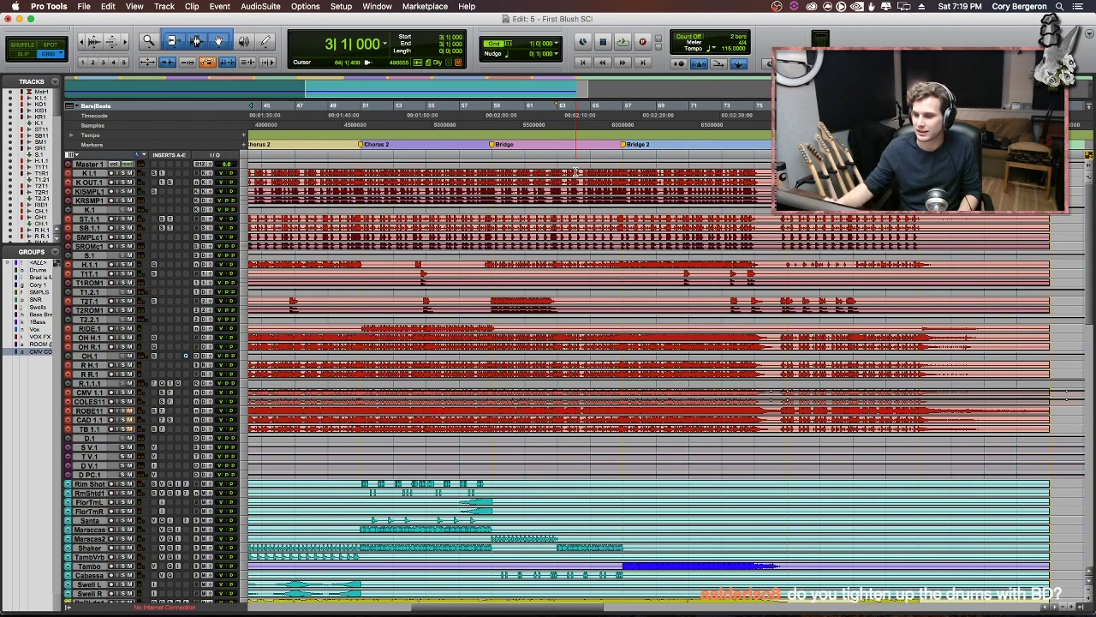
scroll(575, 172, "right", 5)
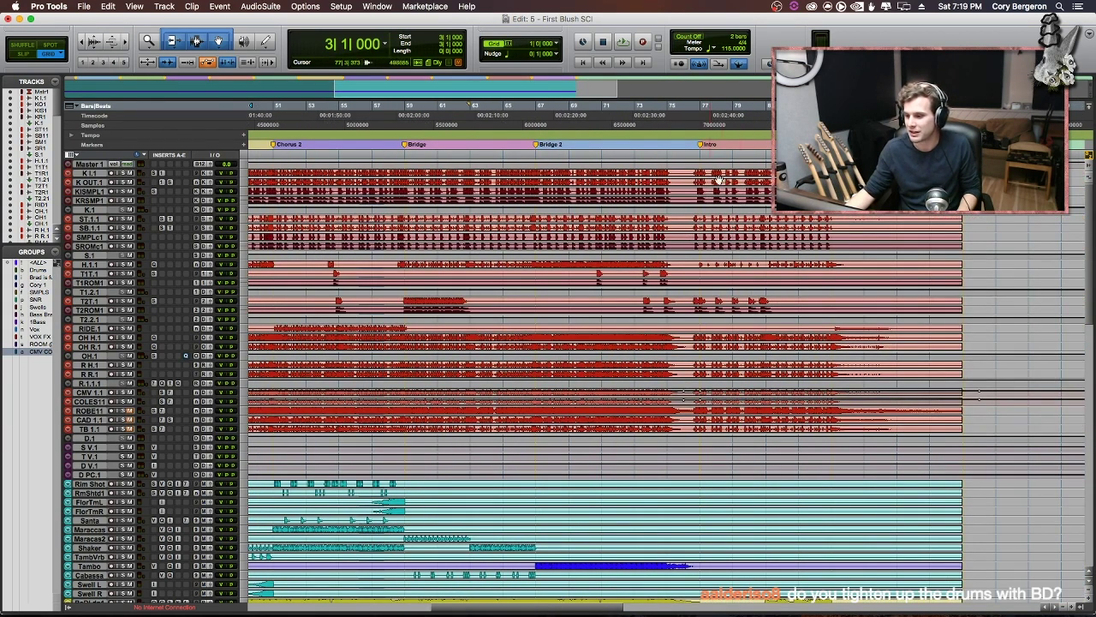
scroll(738, 176, "right", 5)
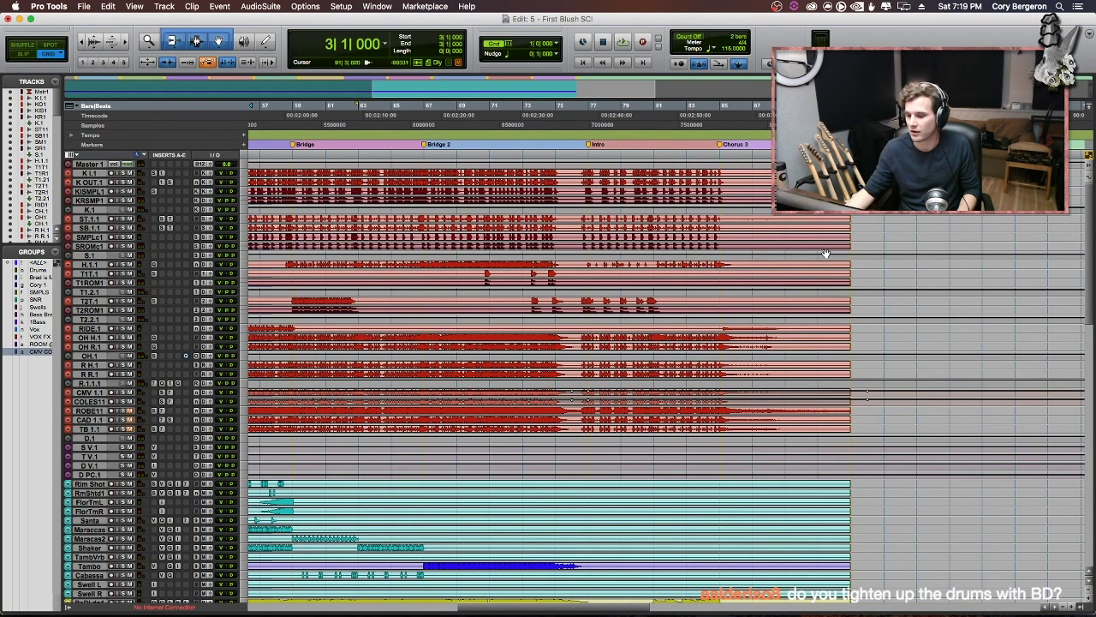
- Select the drum tracks from K I.1 through TB 1.1, leaving T2ROM1 out of the selection
key("r")
key("r")
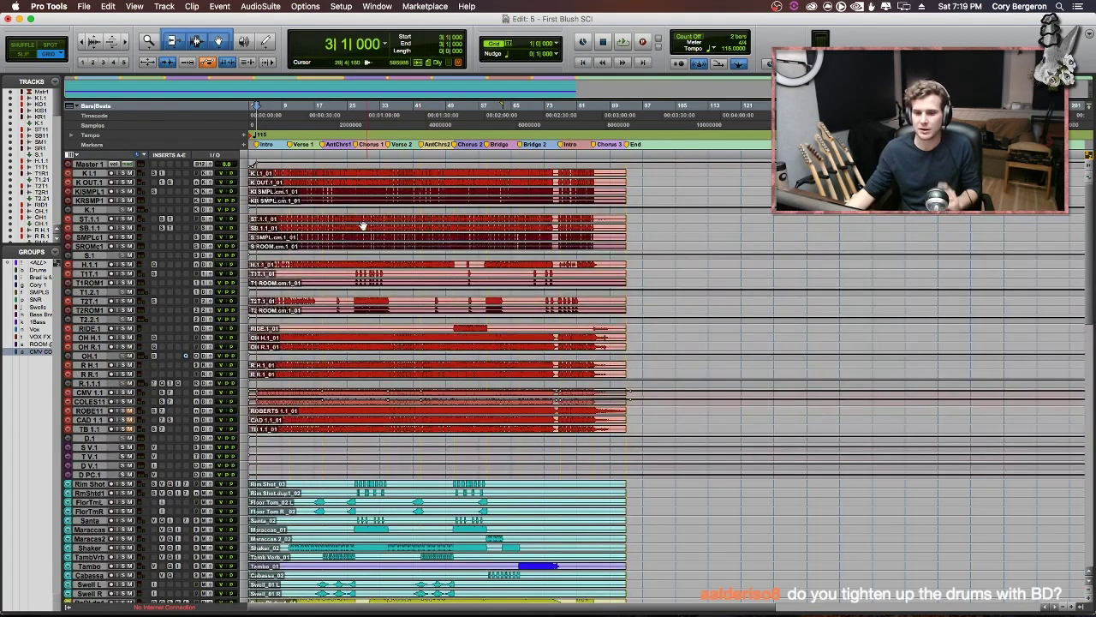
left_click(93, 173)
left_click(91, 429, "shift")
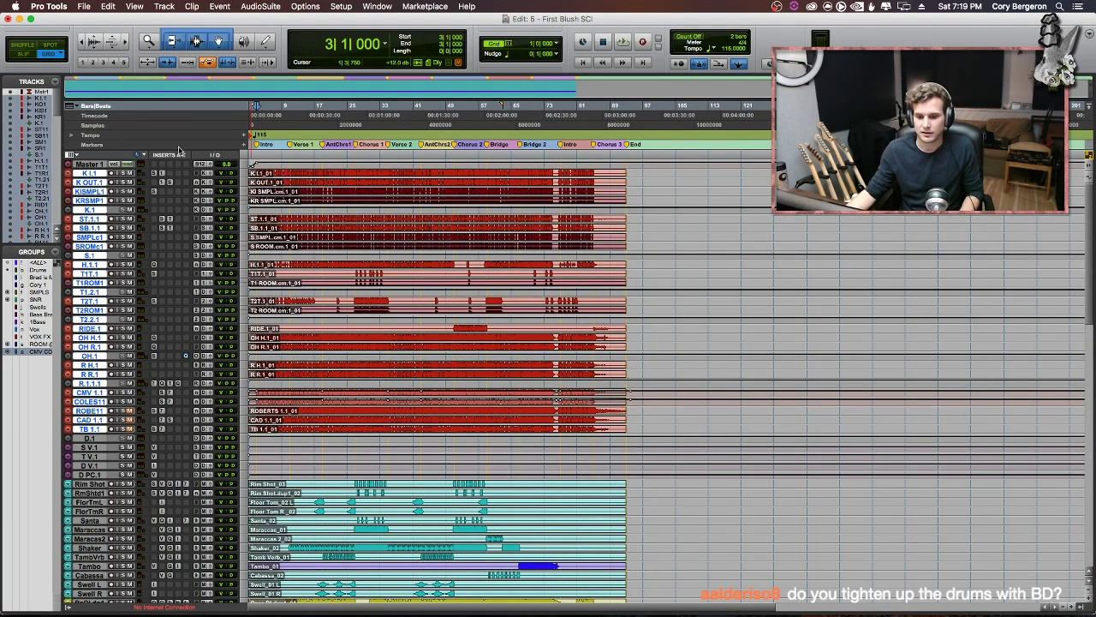
left_click(86, 310, "super")
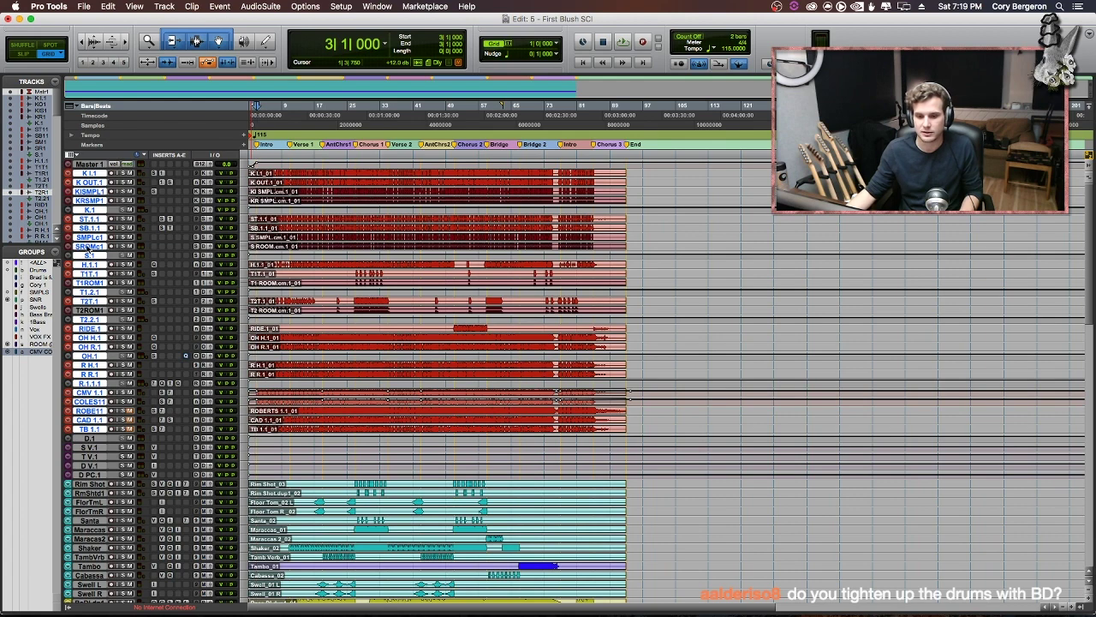
- Single out the SROMc1 track, then select the tracks S V.1 through D PC.1
left_click(89, 247)
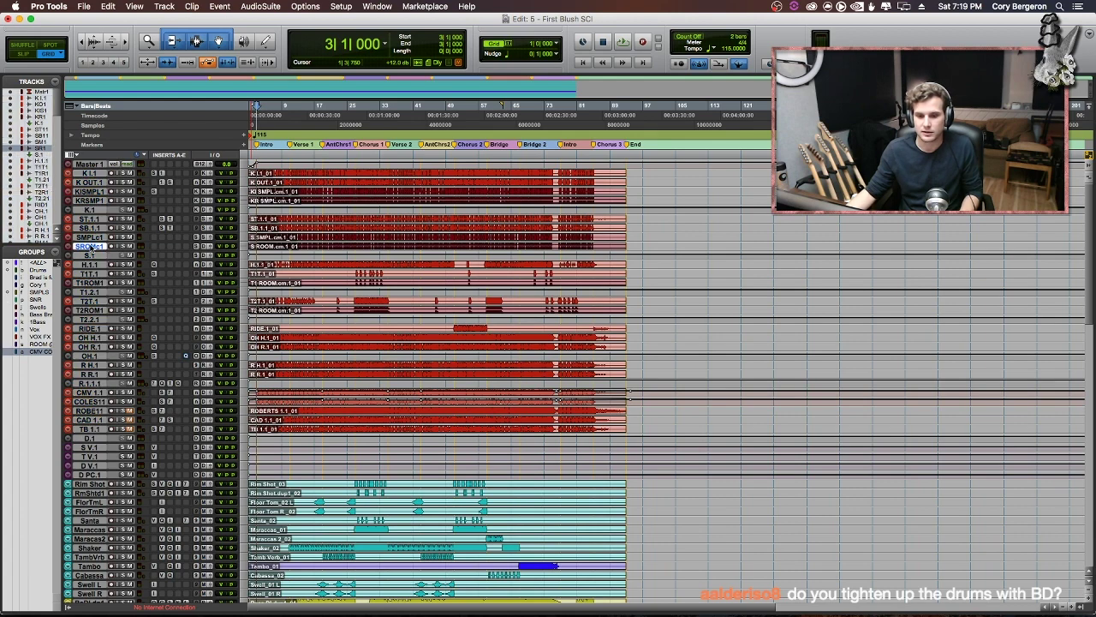
left_click(89, 447)
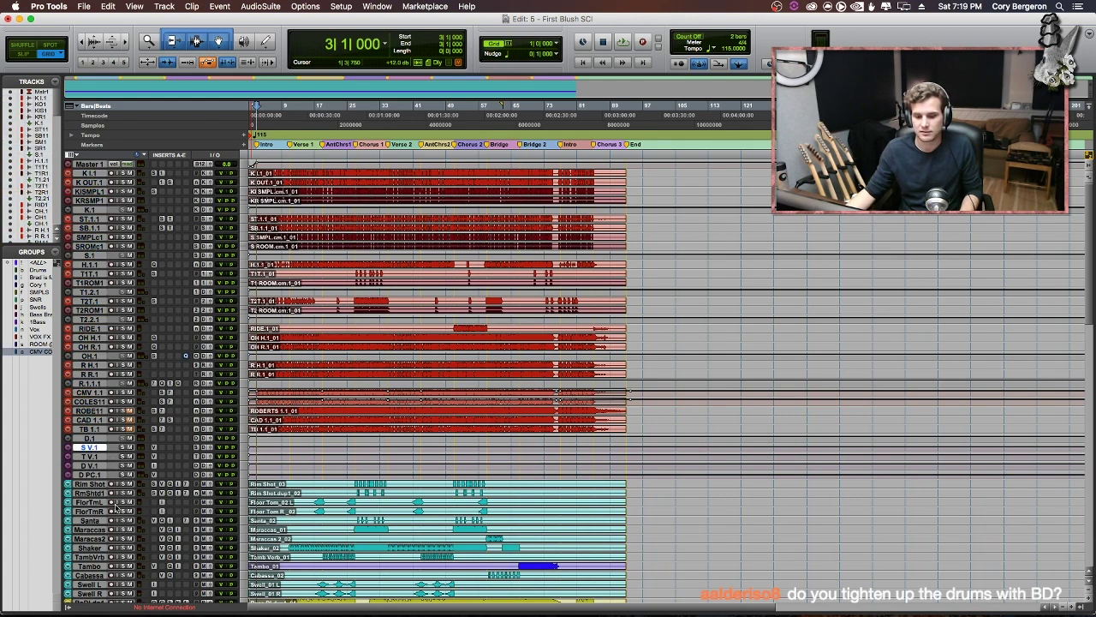
left_click(89, 473, "shift")
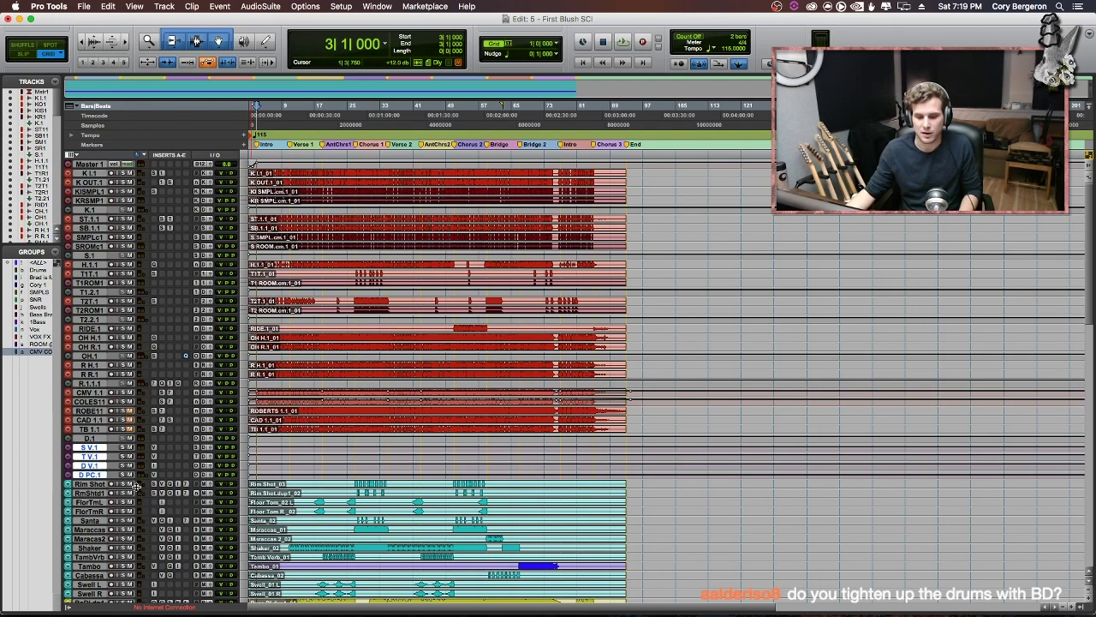
- Select the percussion tracks Rim Shot through Swell R and review their clips from the Intro to Chorus 2
scroll(135, 475, "down", 5)
left_click(89, 502)
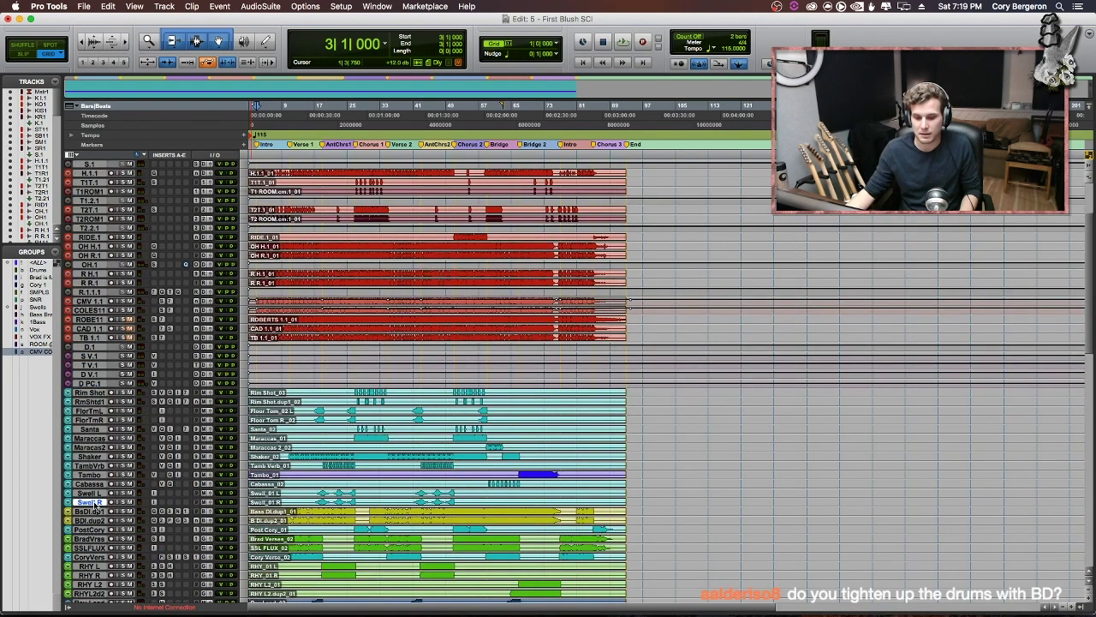
left_click(91, 394, "shift")
key("t")
key("t")
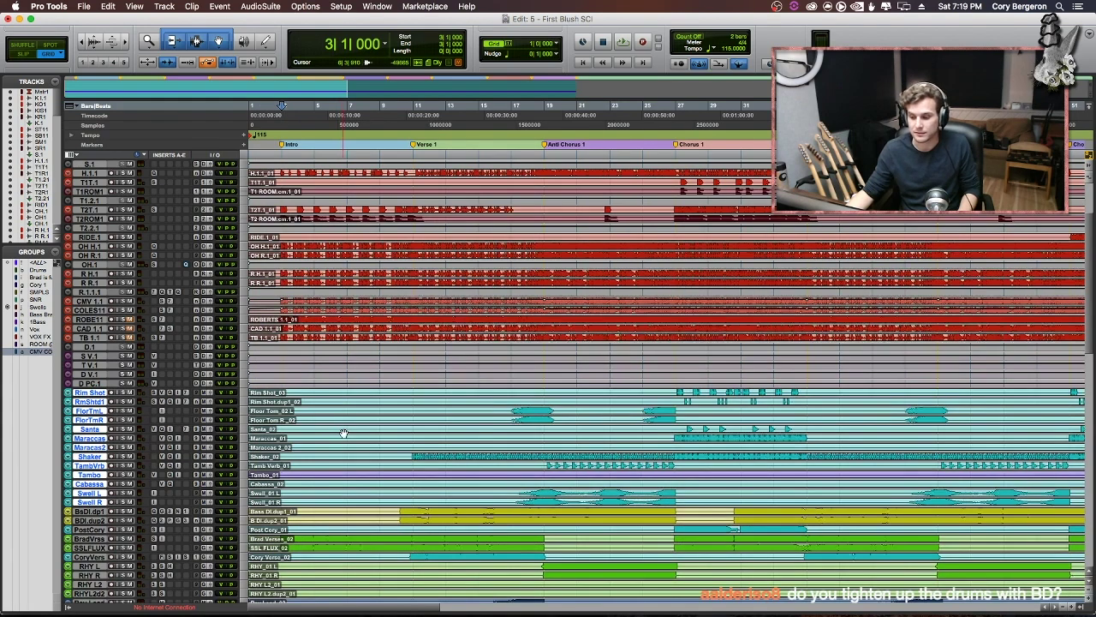
scroll(501, 450, "right", 2)
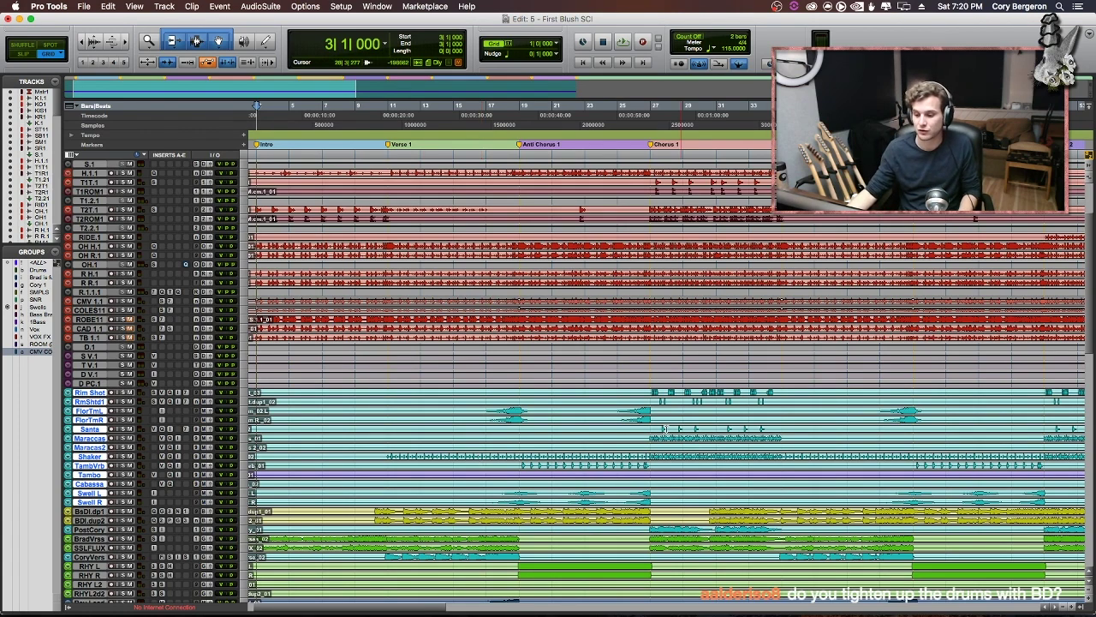
scroll(625, 428, "right", 7)
scroll(625, 428, "right", 15)
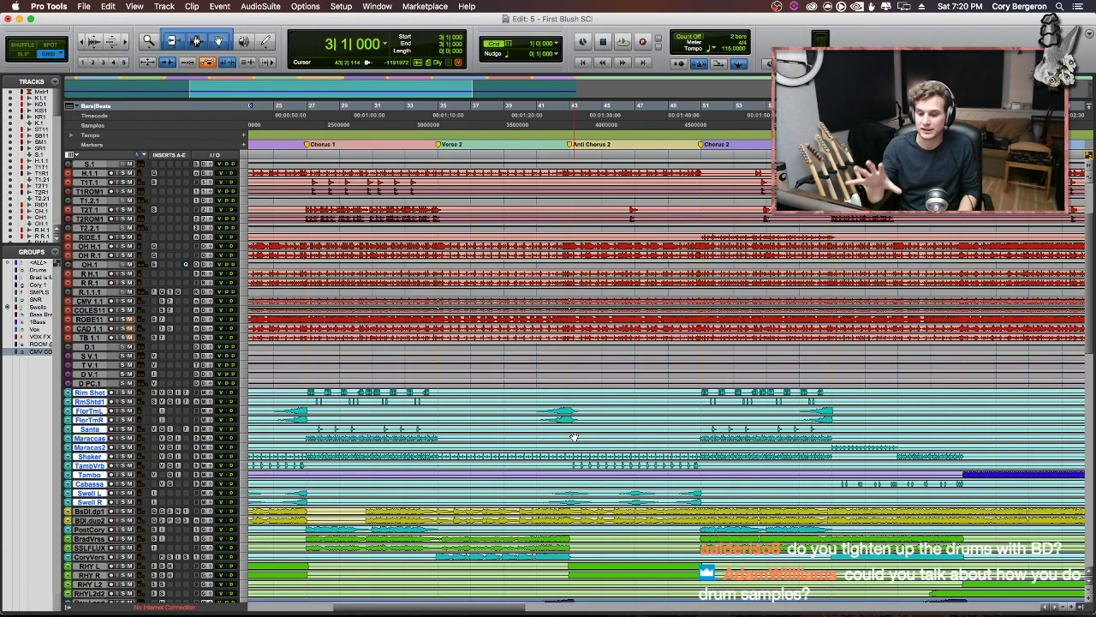
- Select the two bass tracks, BsDI.dp1 and BDI.dup2
key("r")
scroll(574, 436, "down", 4)
left_click(92, 420)
left_click(93, 410, "shift")
- Select the guitar and ambience tracks from PostCory through AmbincR
scroll(367, 421, "down", 1)
scroll(366, 418, "down", 4)
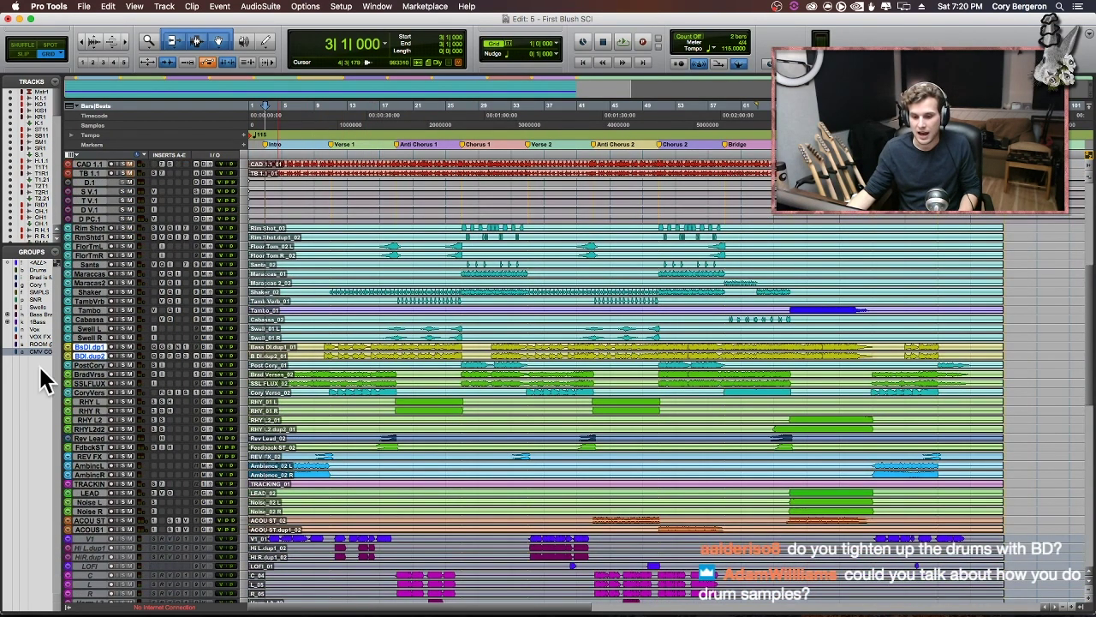
left_click(86, 366)
left_click(90, 482, "shift")
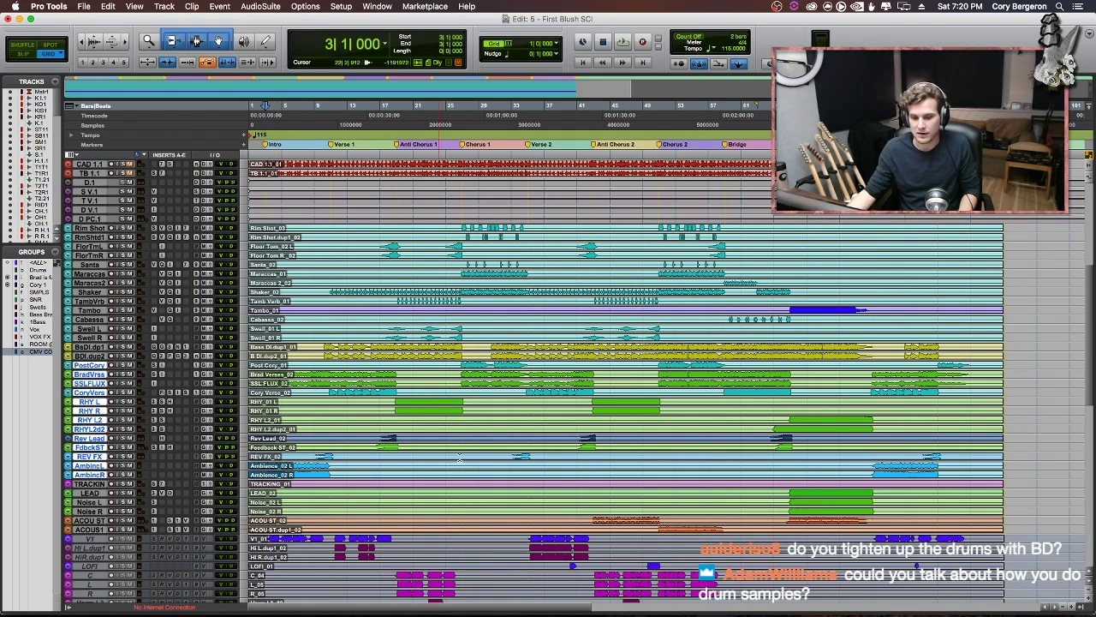
- Select all vocal tracks from V1 through FlcRdp1c
scroll(257, 436, "down", 2)
scroll(404, 454, "down", 10)
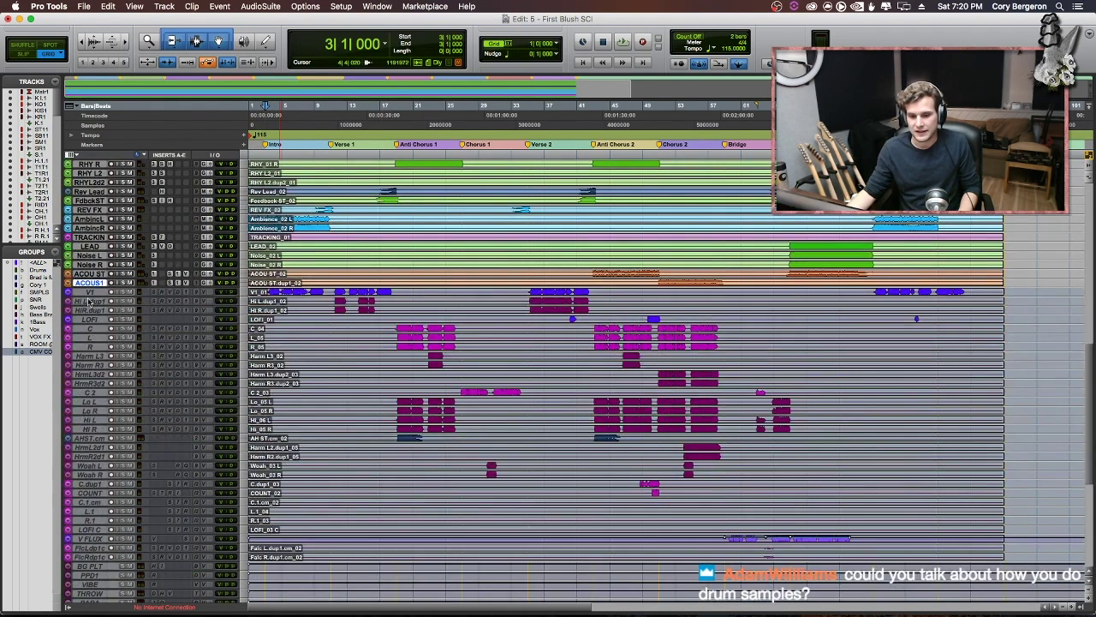
left_click(90, 292)
scroll(91, 486, "right", 8)
scroll(92, 487, "left", 10)
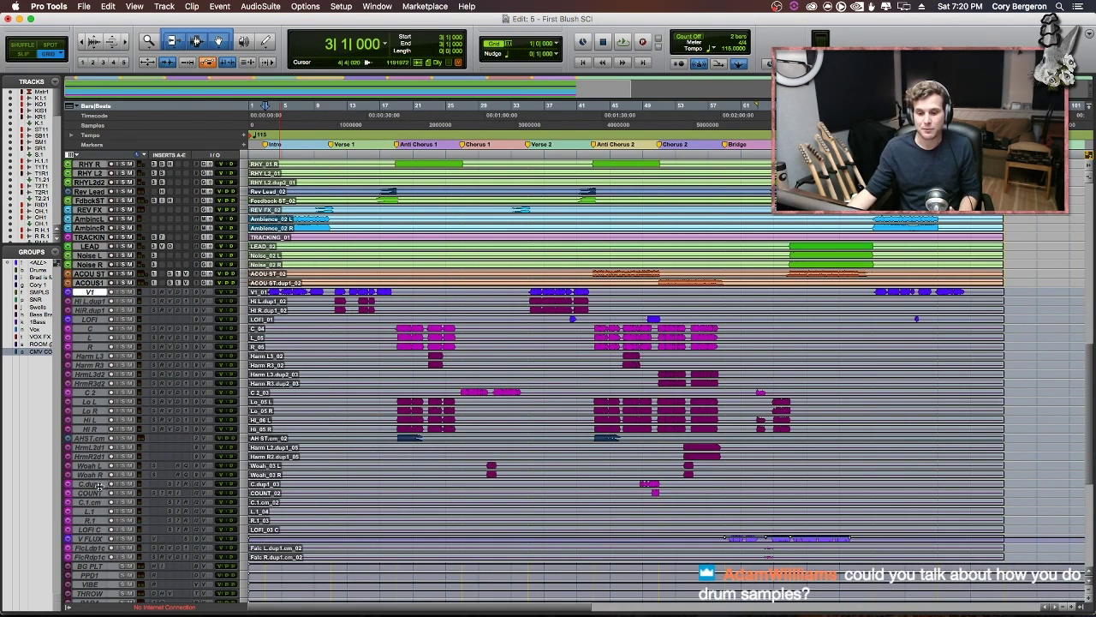
scroll(96, 488, "down", 5)
left_click(92, 474, "shift")
scroll(97, 478, "down", 10)
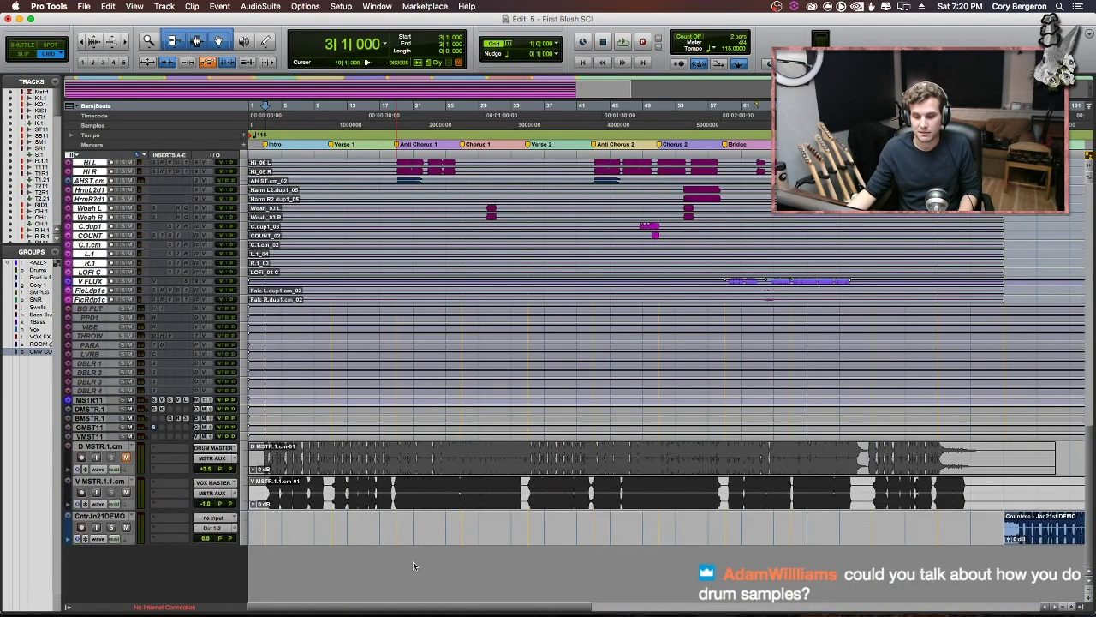
- Review the vocal clips, then return to the drum section and select the D PC.1 track
scroll(374, 501, "up", 8)
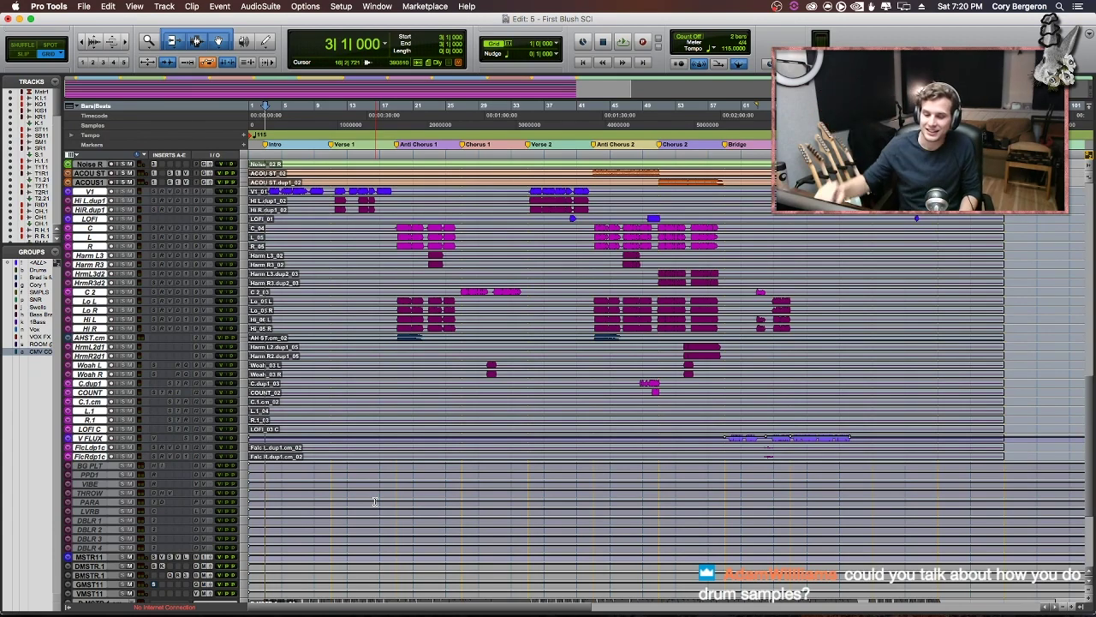
scroll(334, 492, "up", 4)
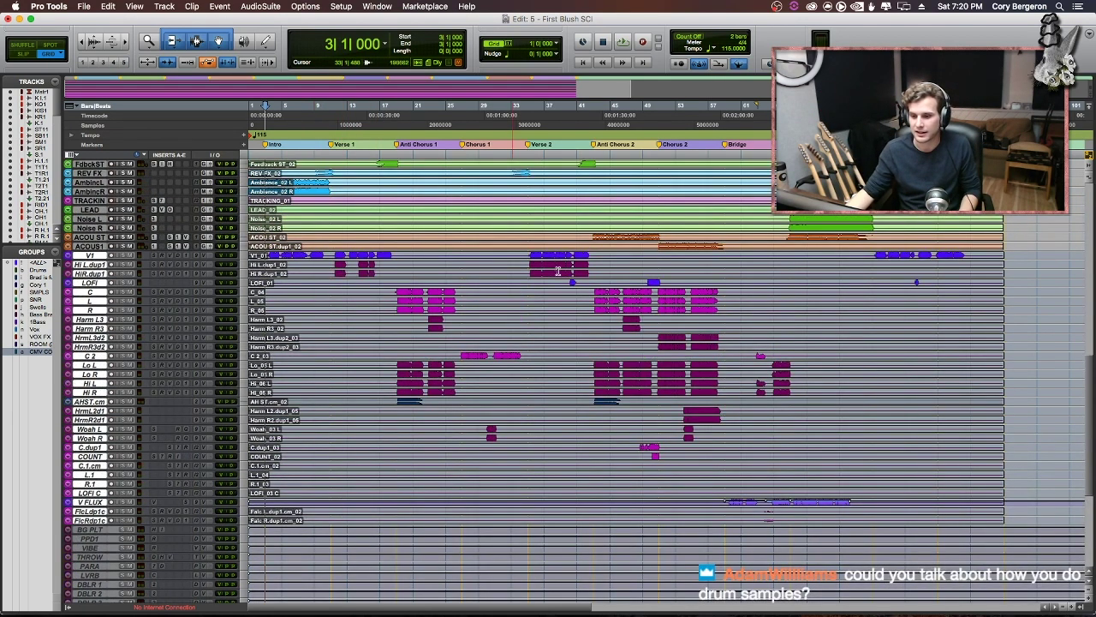
scroll(473, 558, "down", 7)
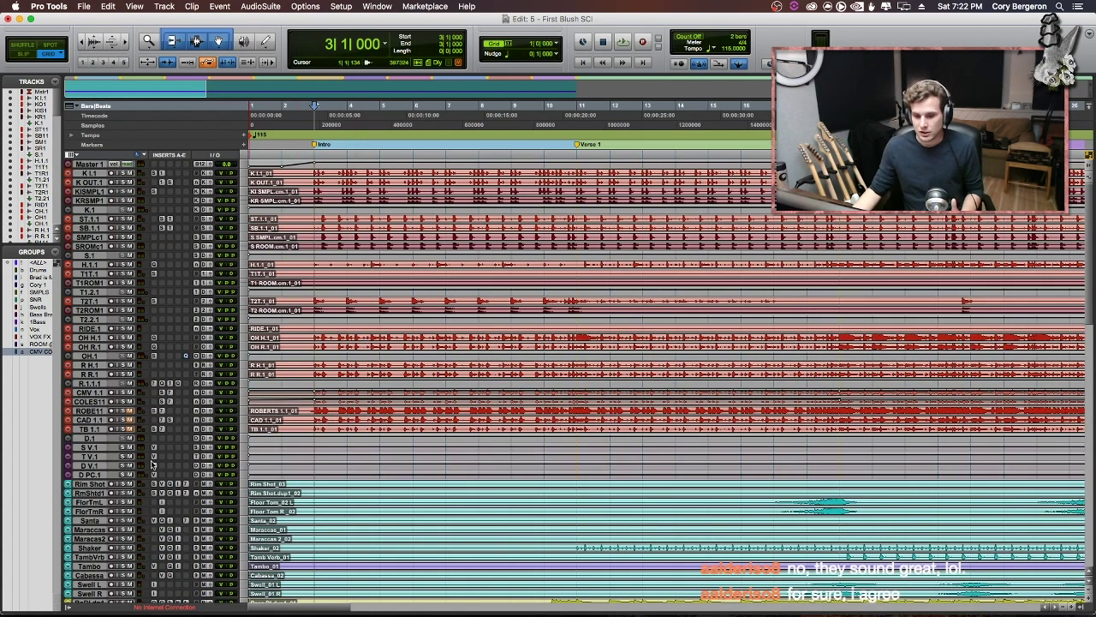
left_click(89, 475)
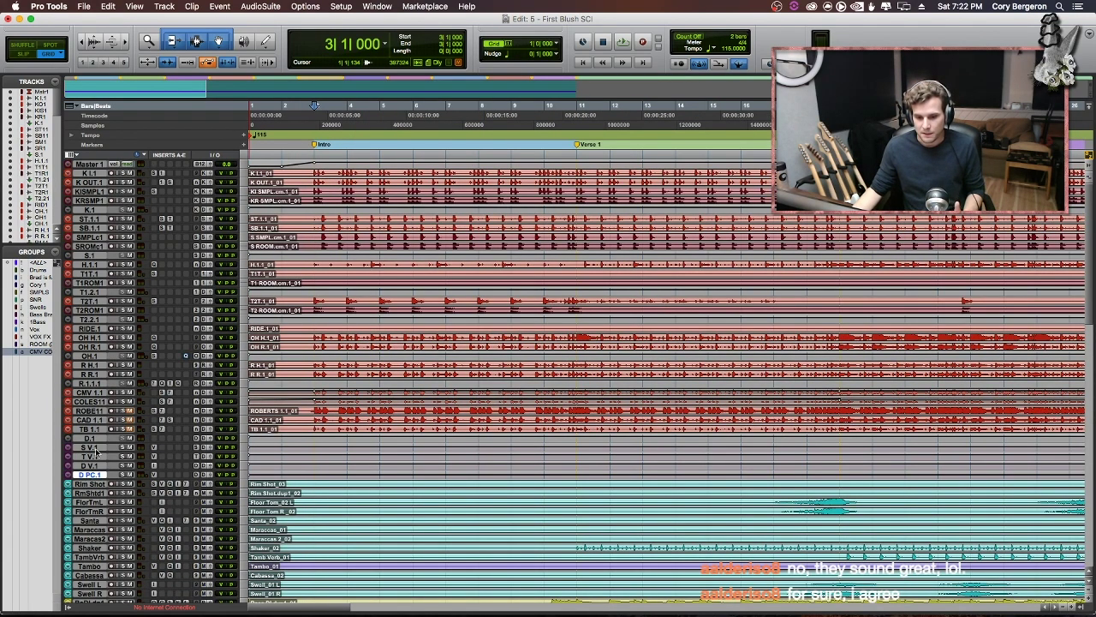
- Select the drum tracks from K I.1 through D PC.1, solo them and play the intro from bar 2
left_click(99, 175, "shift")
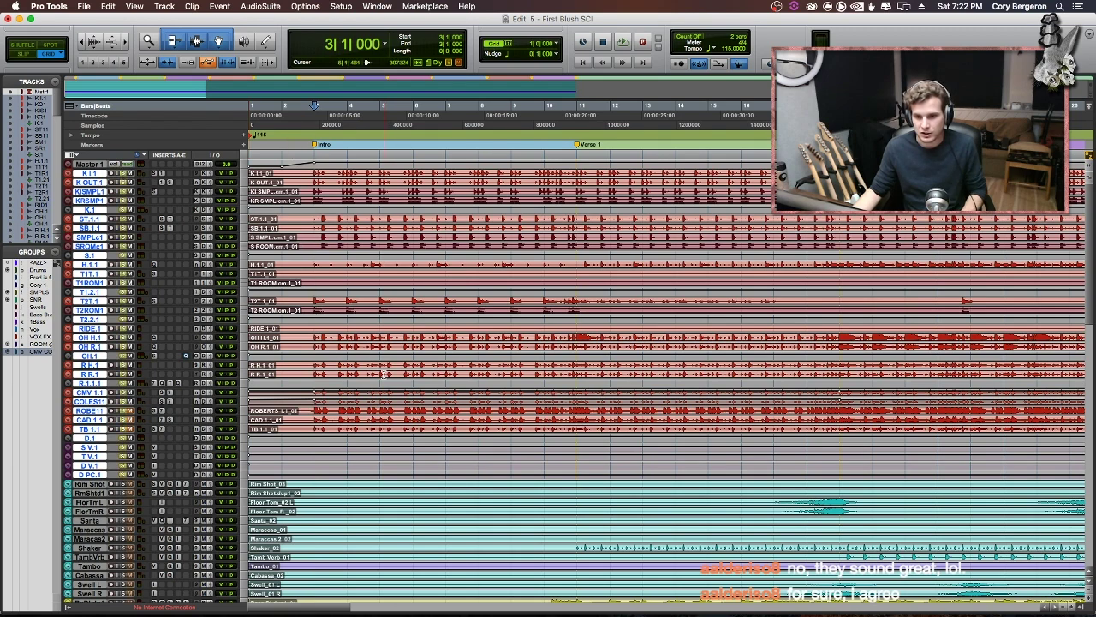
key("F3")
key("super+bracketright")
key("space")
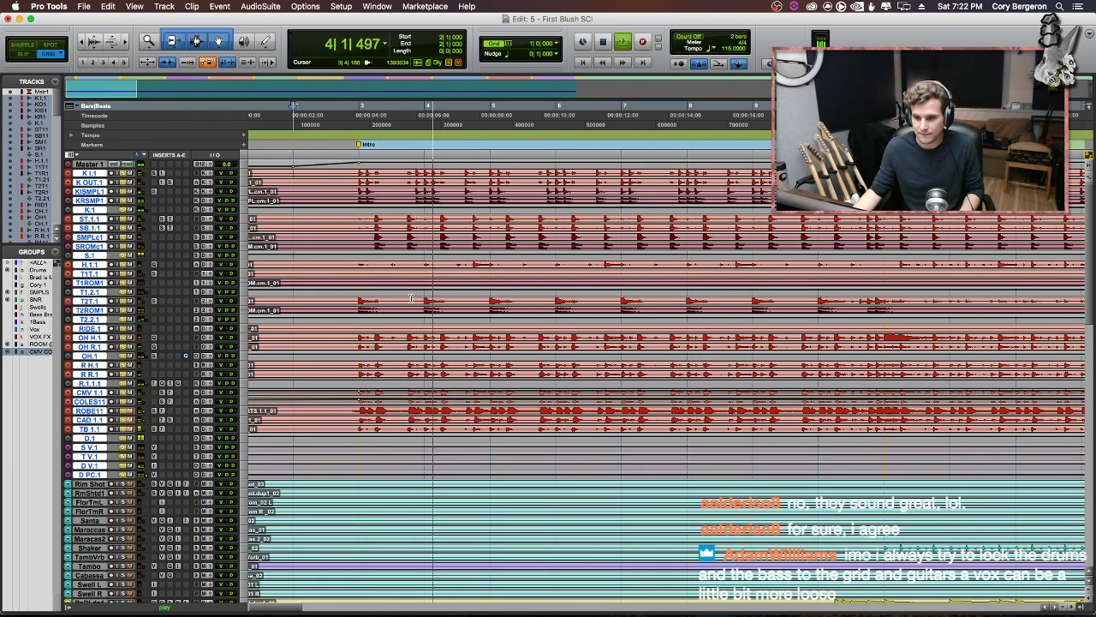
scroll(411, 298, "right", 1)
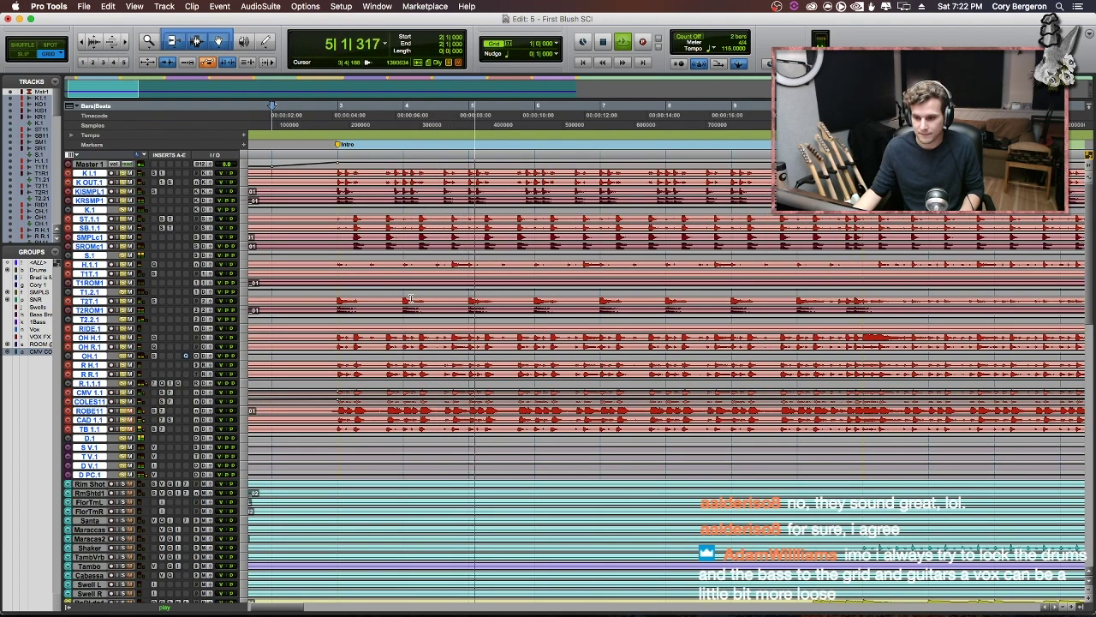
scroll(411, 298, "right", 5)
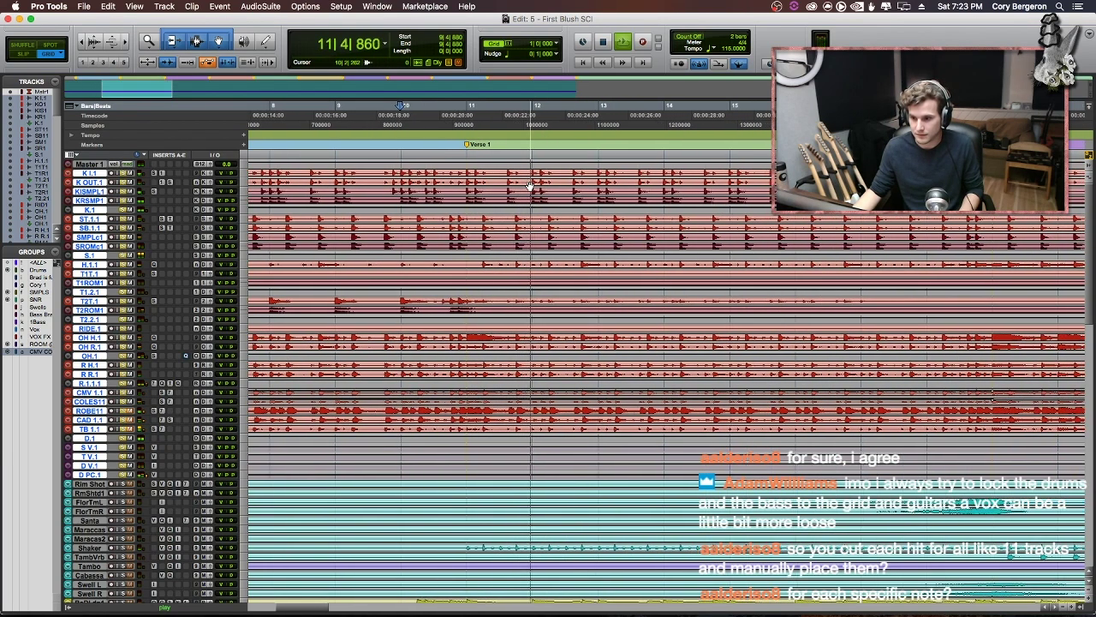
- Switch to Slip mode and audition the soloed drums in the intro, starting from bar 5 and again from bar 6
key("super+bracketleft")
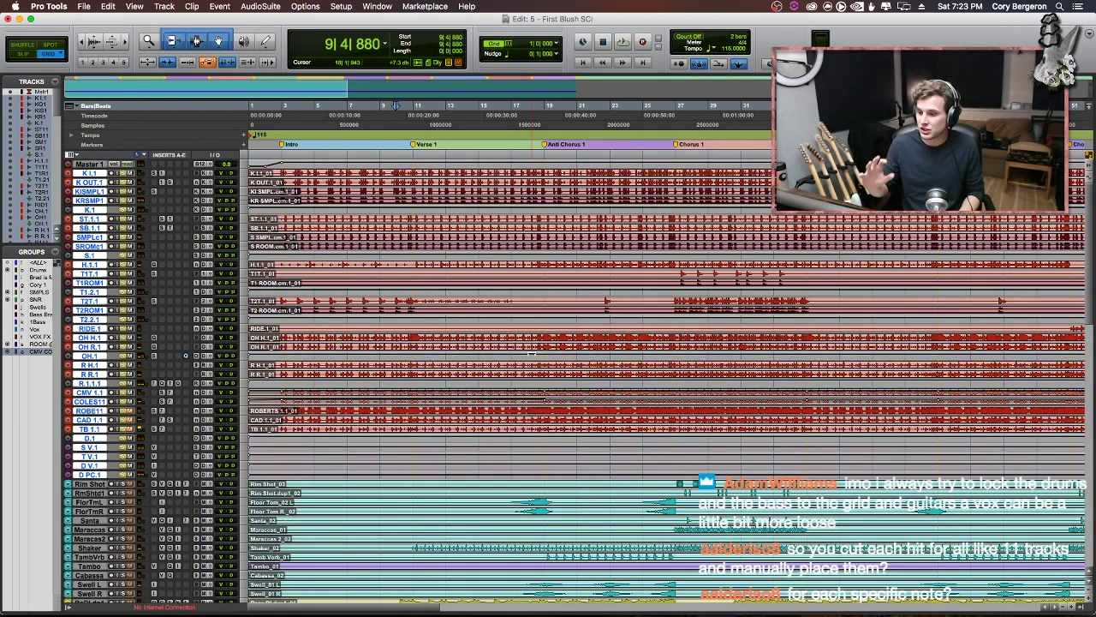
key("super+bracketleft")
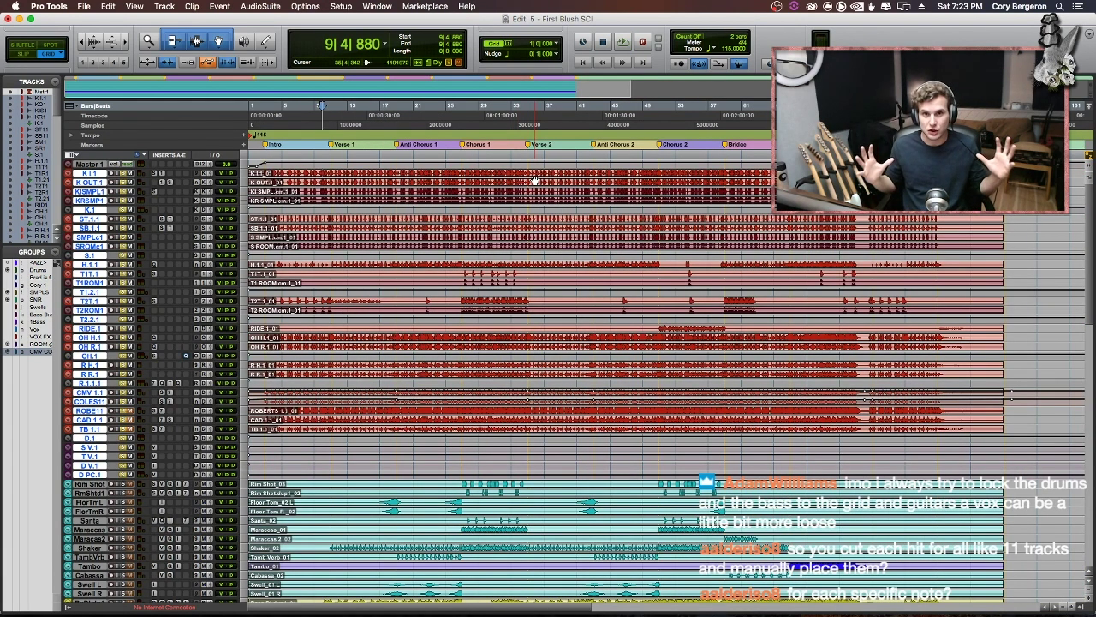
key("super+bracketright")
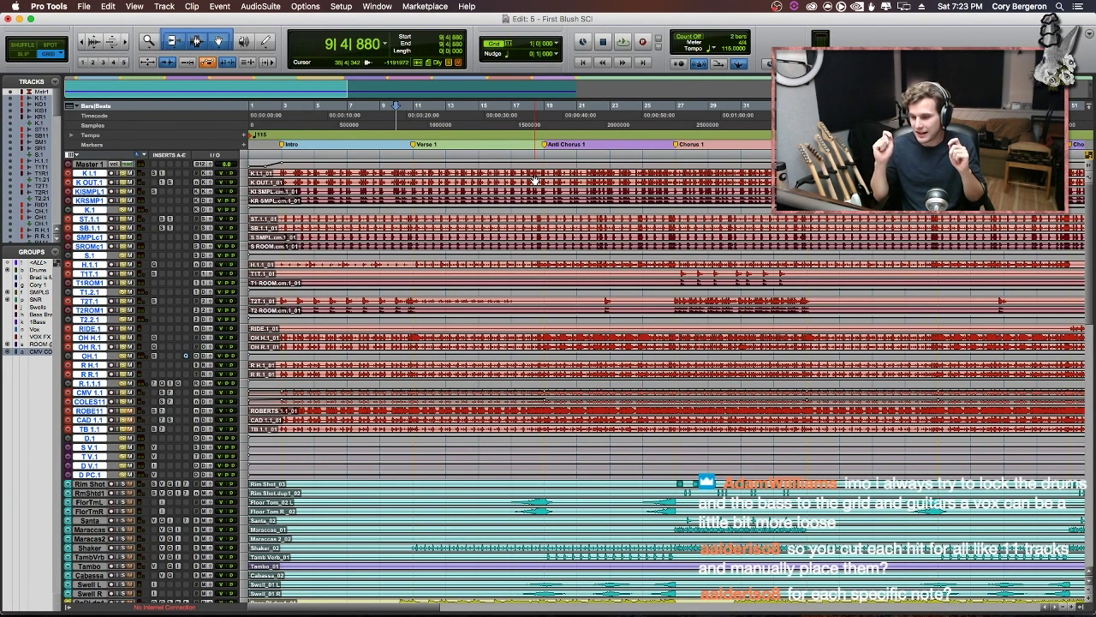
left_click(327, 180)
key("F2")
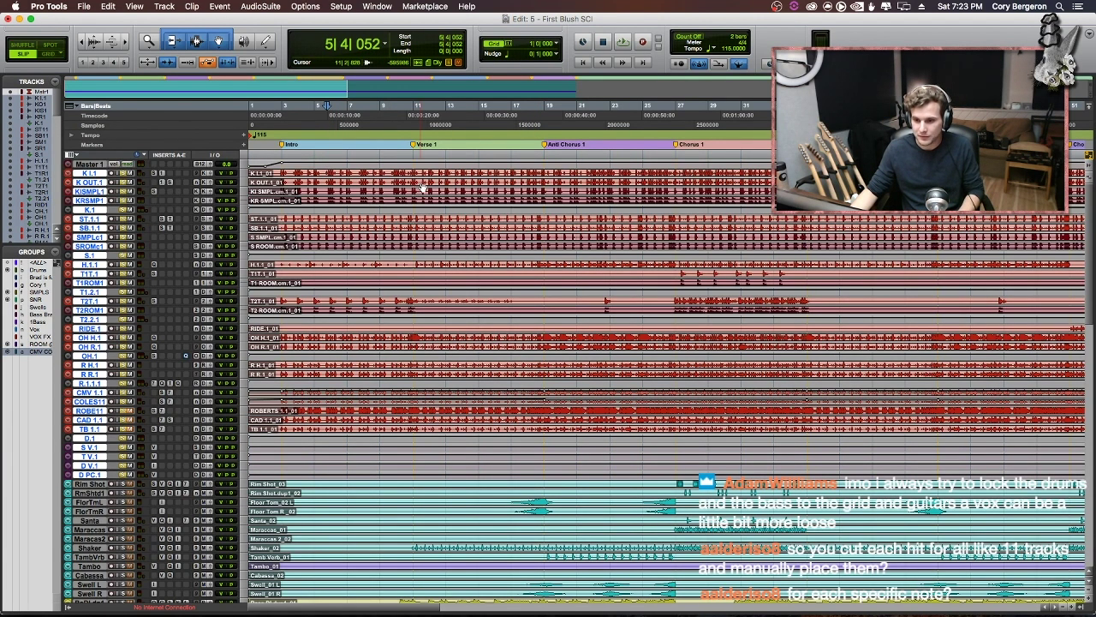
key("super+bracketright")
key("space")
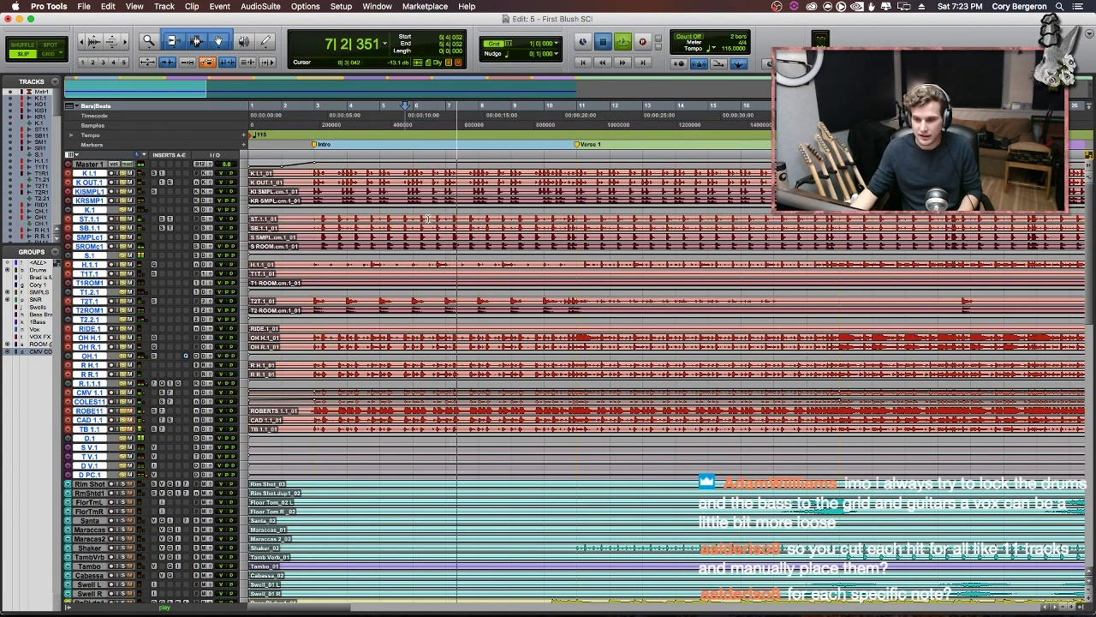
left_click(427, 221)
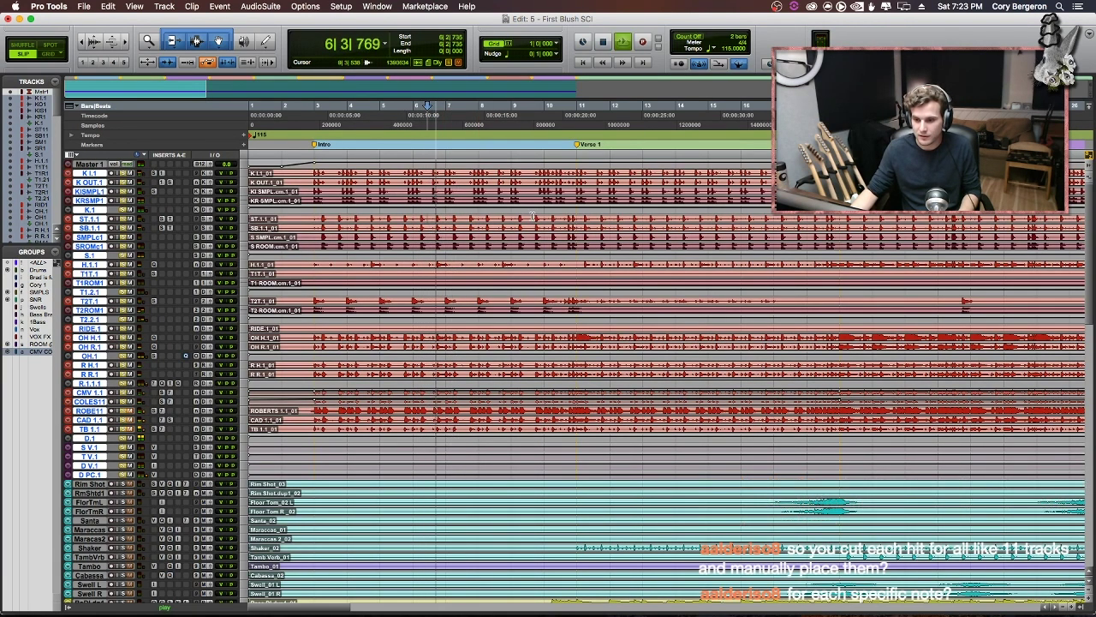
key("space")
key("space")
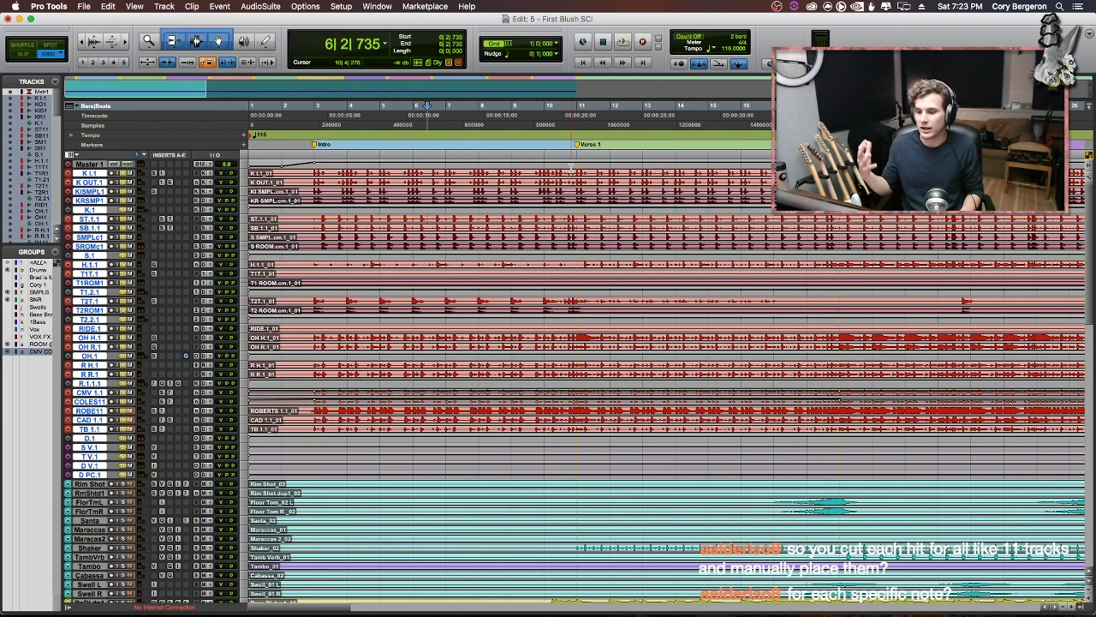
- Play the soloed drum tracks from the start of Anti Chorus 1 at bar 19
left_click(572, 167)
scroll(609, 176, "right", 4)
scroll(748, 182, "right", 3)
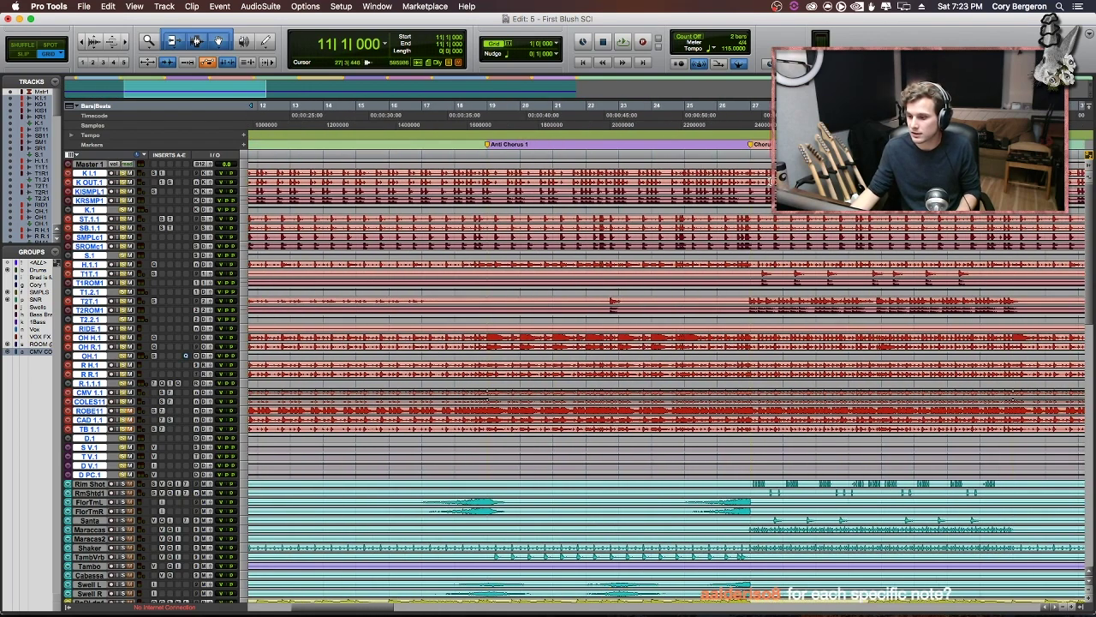
left_click(753, 171)
left_click(488, 172)
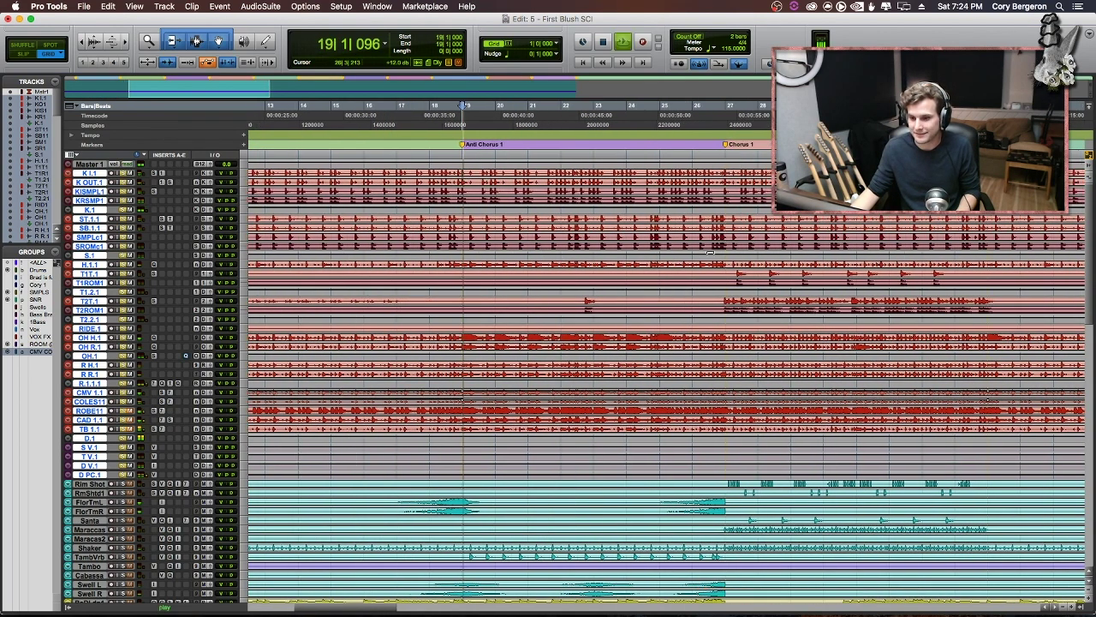
key("space")
scroll(682, 253, "right", 5)
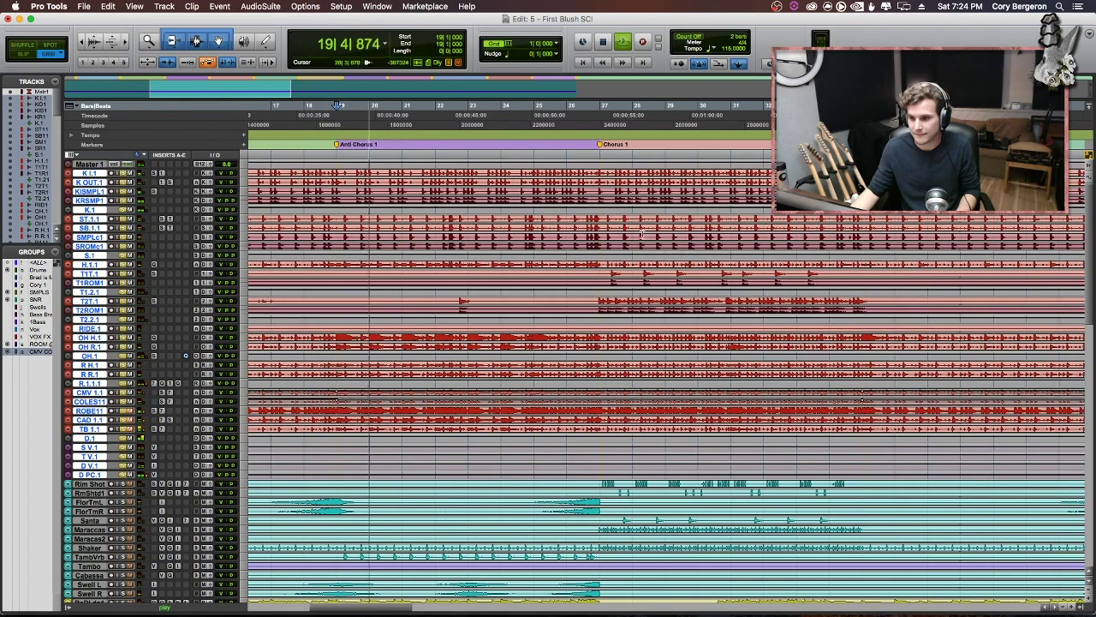
key("space")
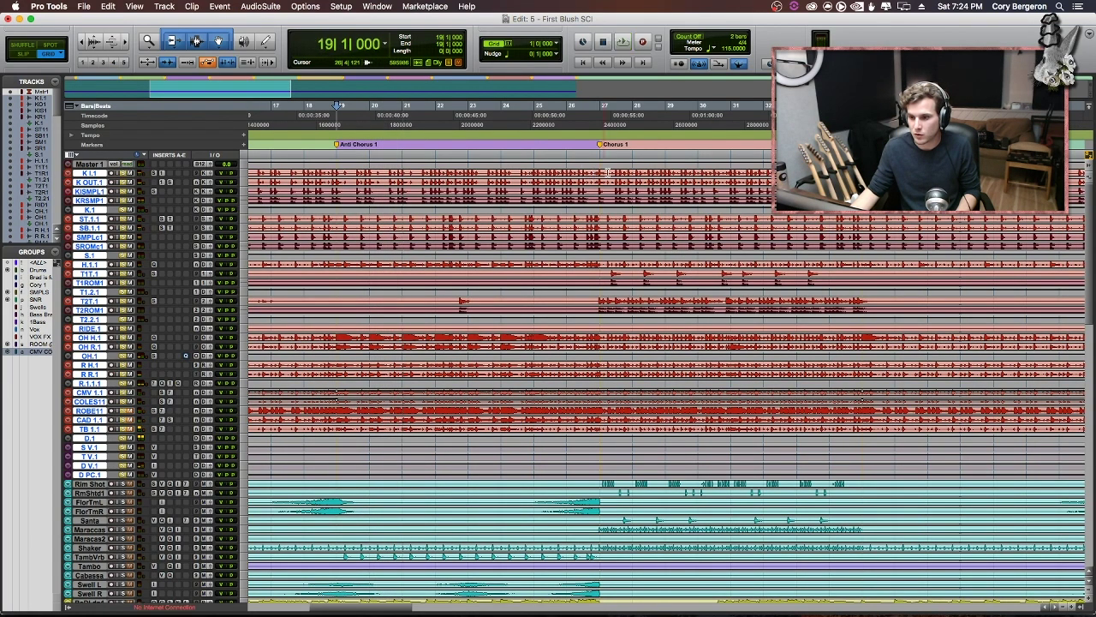
- Play the soloed drums from just before Chorus 1 at bar 27, and return to Grid mode
left_click(593, 172)
key("space")
key("r")
key("r")
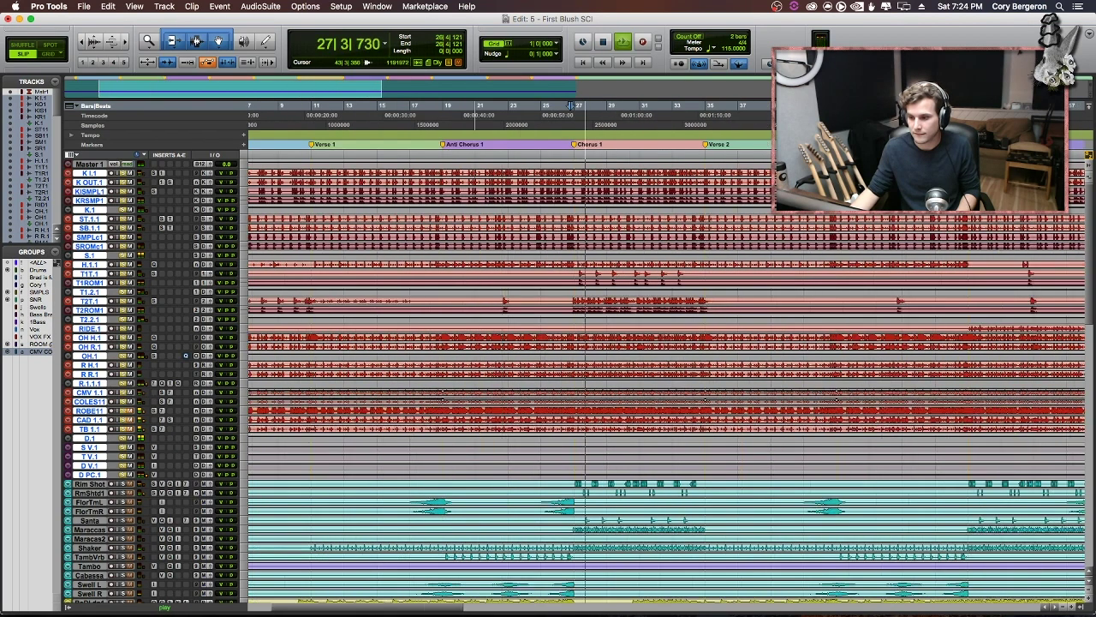
key("F4")
key("space")
- Select the 16 bars from Verse 1 at bar 11 to Chorus 1, solo the drum tracks and play the range
key("super+z")
key("t")
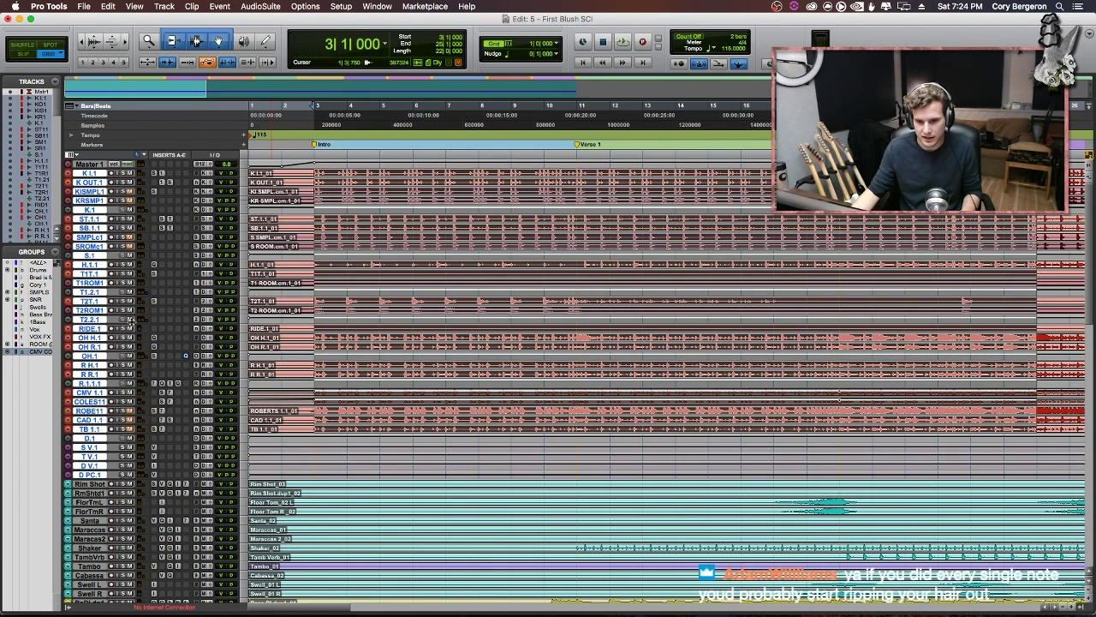
key("Right")
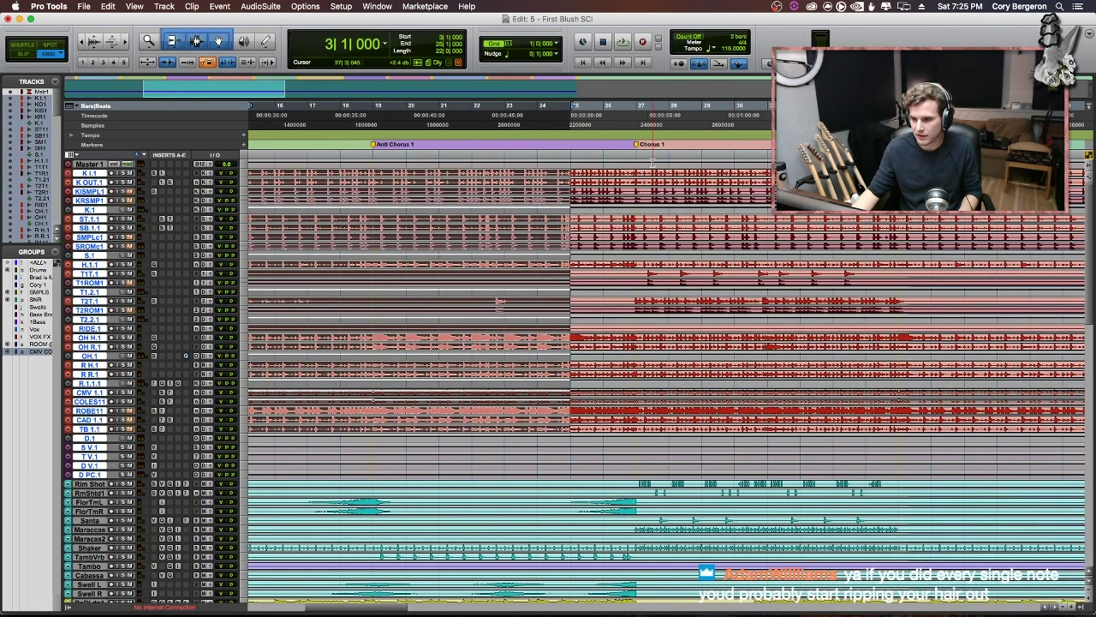
key("super+z")
key("shift+s")
key("space")
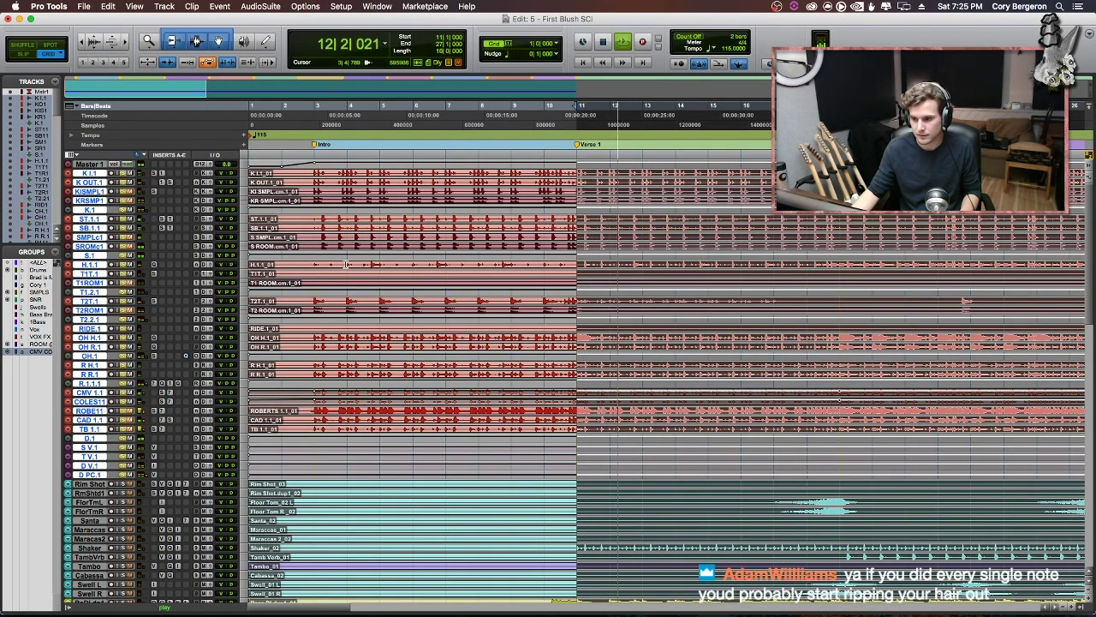
- Examine the drum channels in the Mix window while the song plays, and return to the Edit window
key("super+equal")
scroll(345, 265, "left", 10)
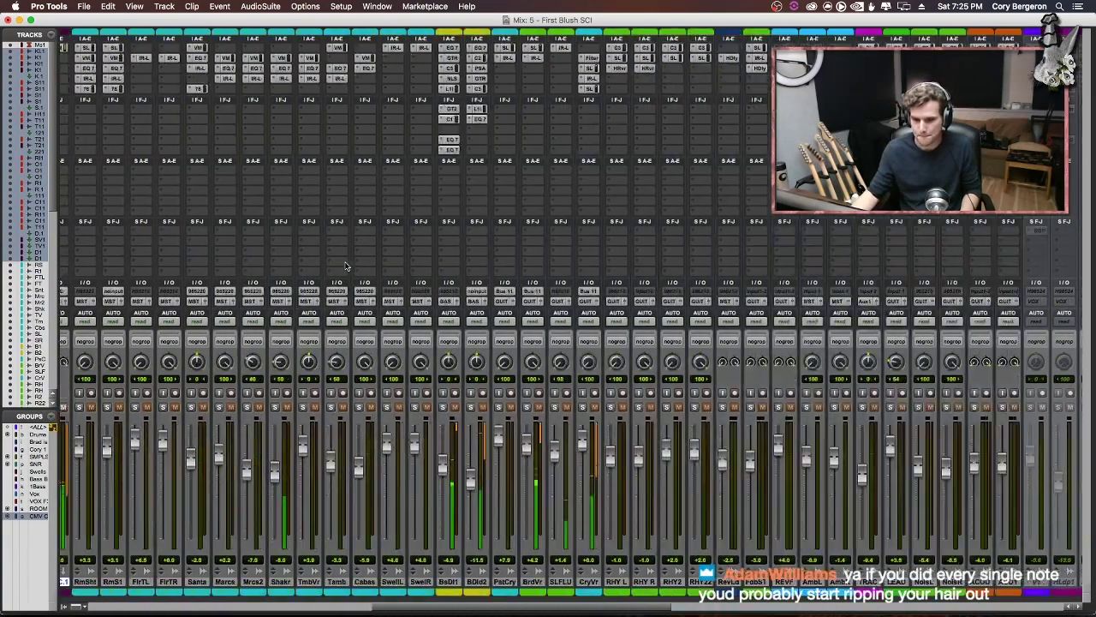
scroll(345, 265, "left", 10)
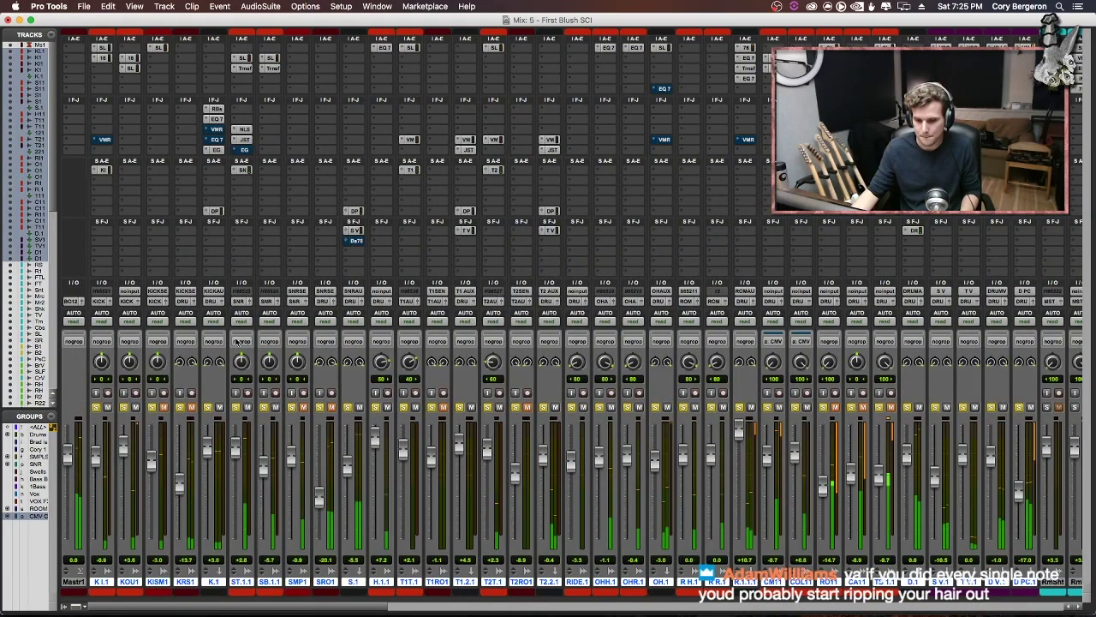
key("super+equal")
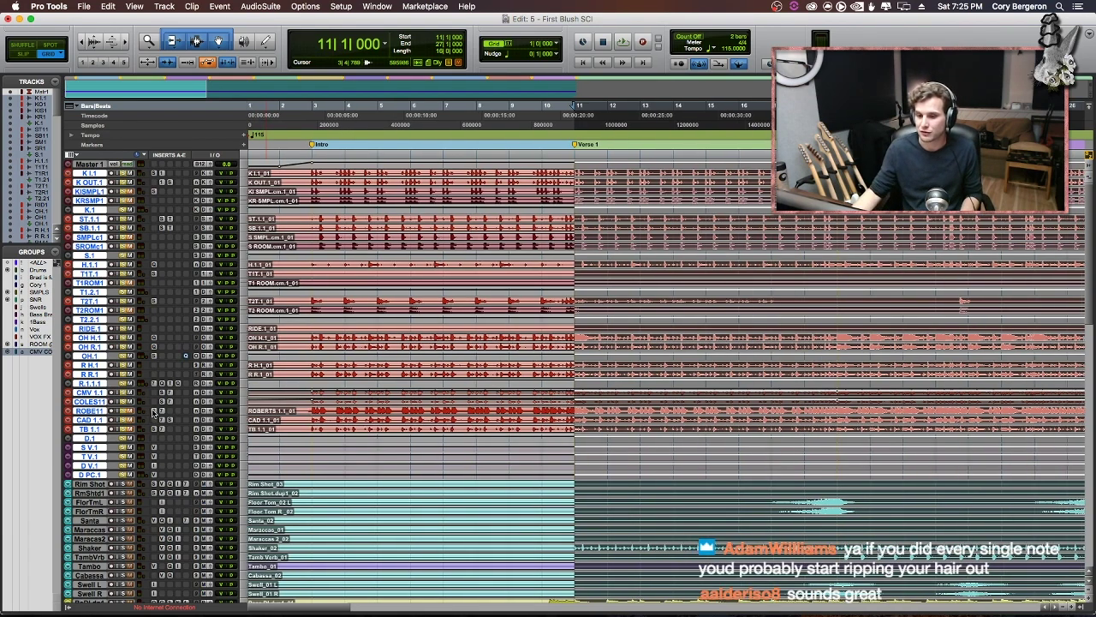
- Place the edit cursor at Verse 1, bar 11, try playing with only KISMPL1 soloed, and dismiss the audio drive error
scroll(140, 419, "right", 5)
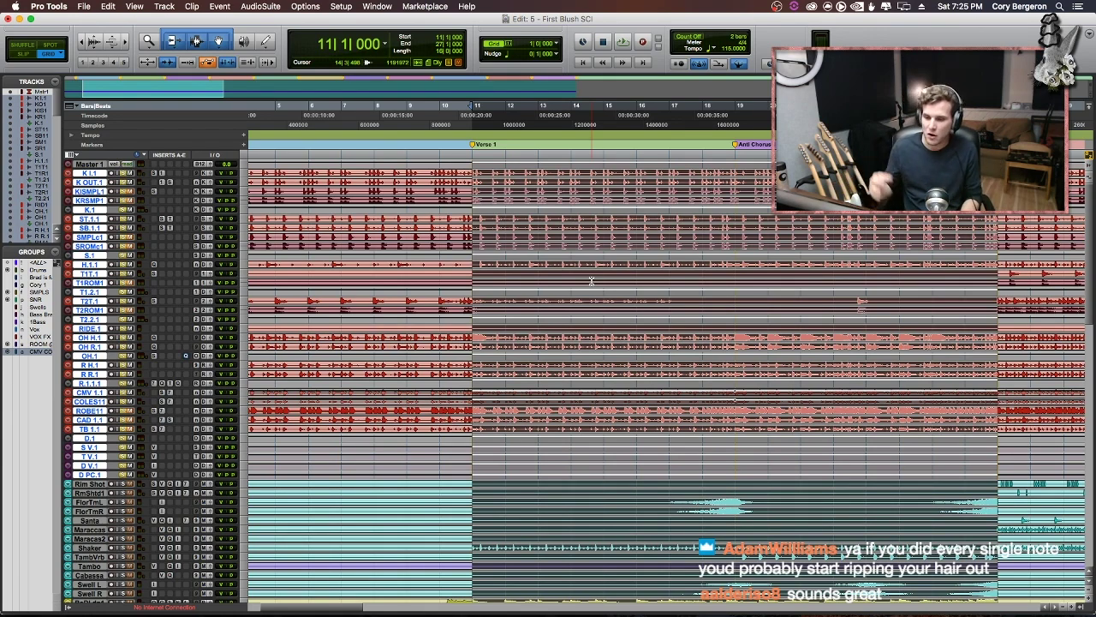
key("super+bracketleft")
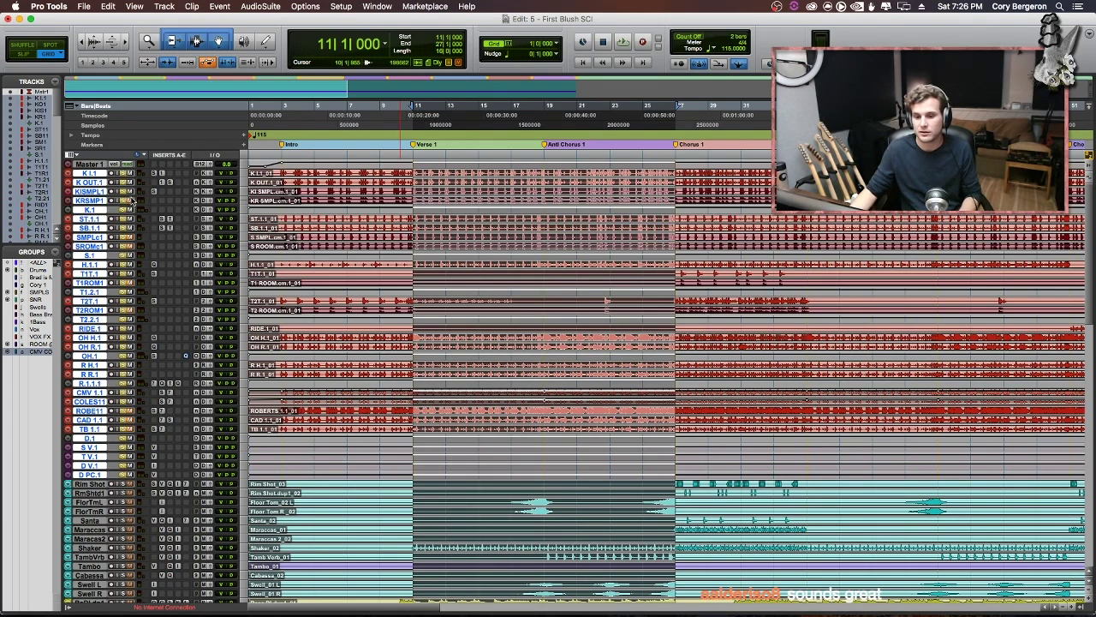
key("super+bracketright")
left_click(579, 158)
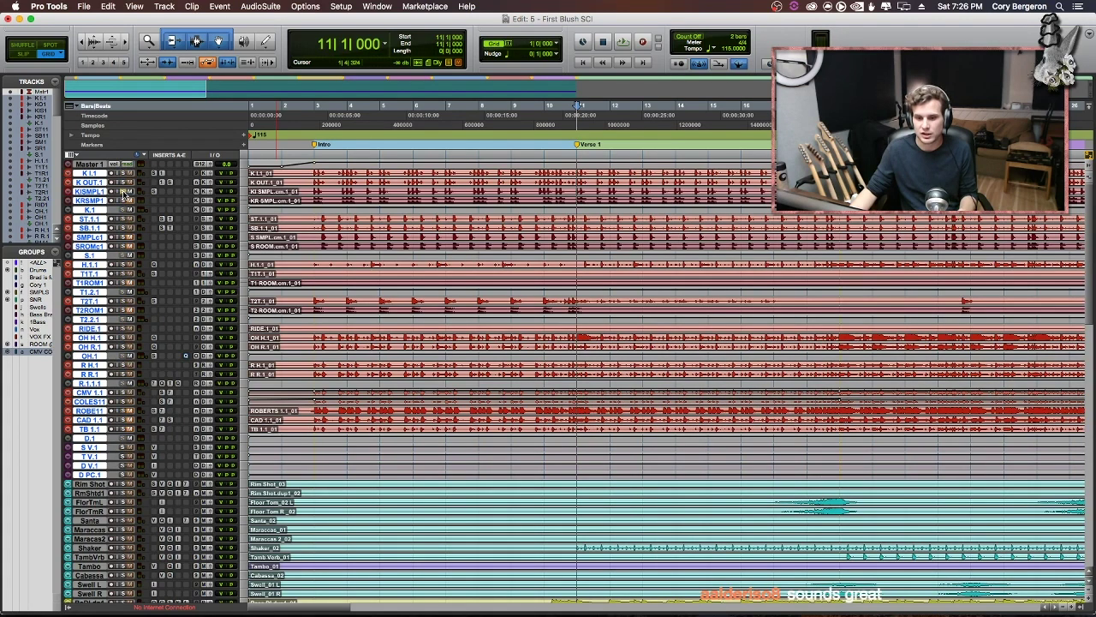
key("space")
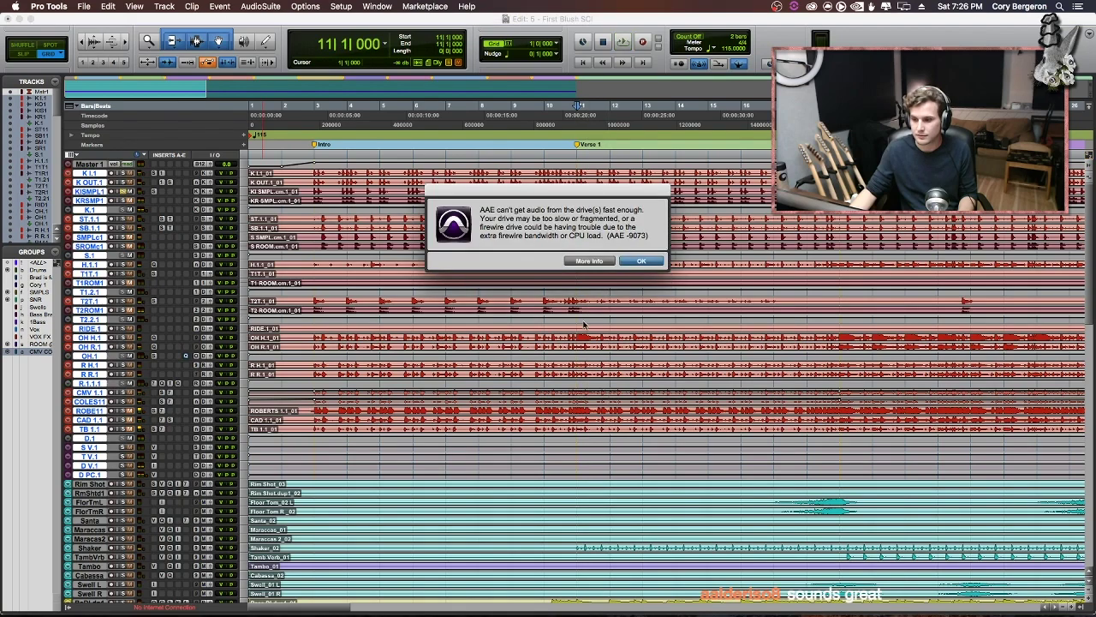
left_click(638, 261)
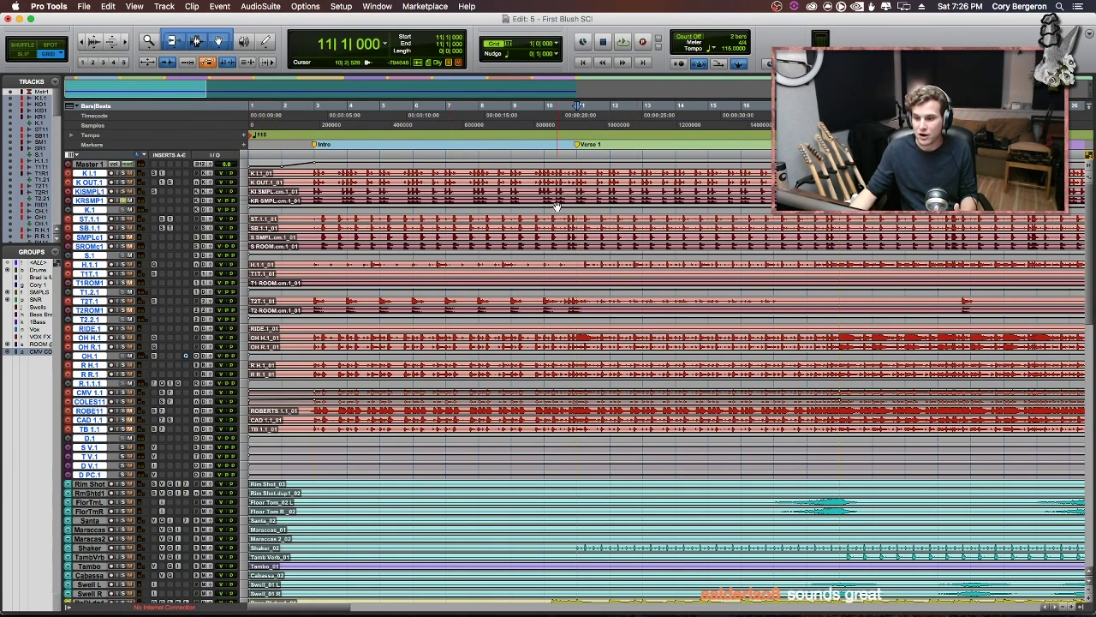
- Audition the kick sample room track KRSMP1 from bar 11, soloed alone and together with KISMPL1
key("space")
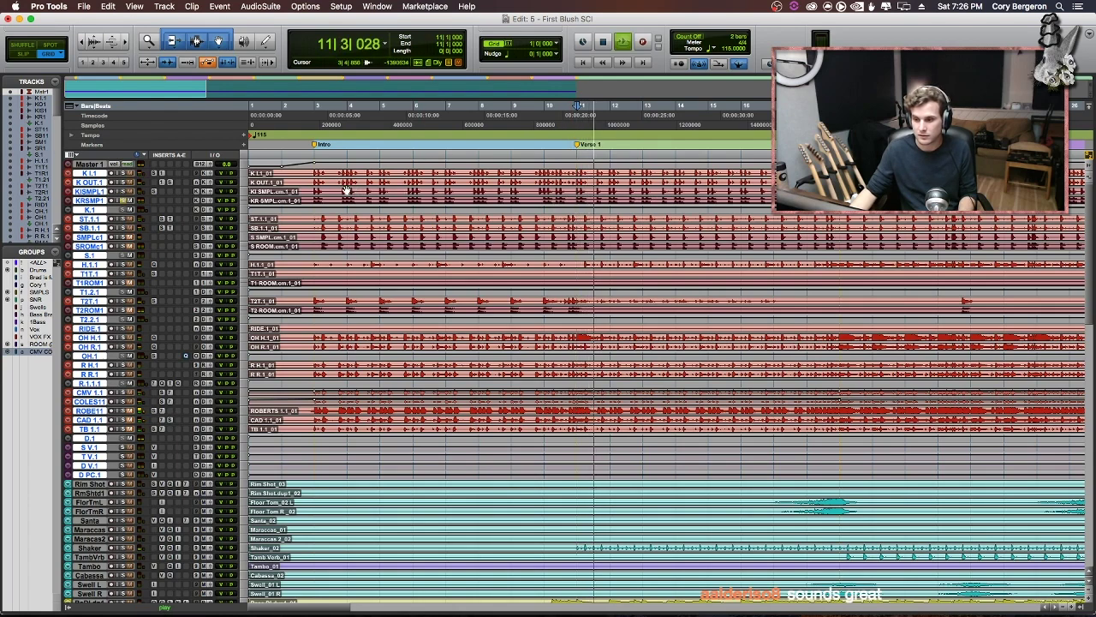
key("space")
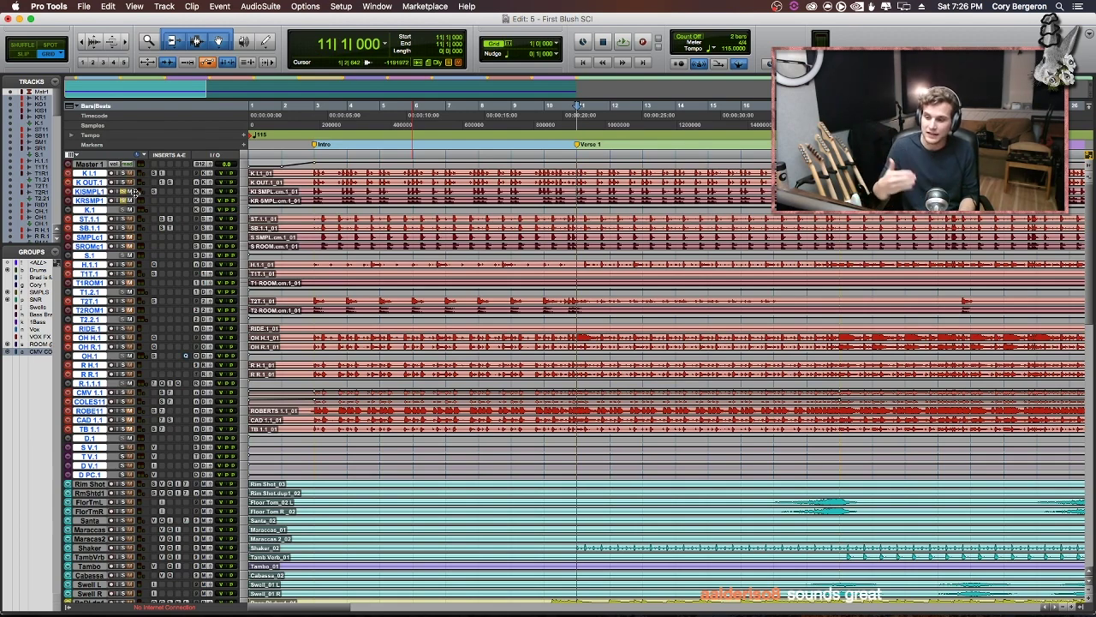
key("space")
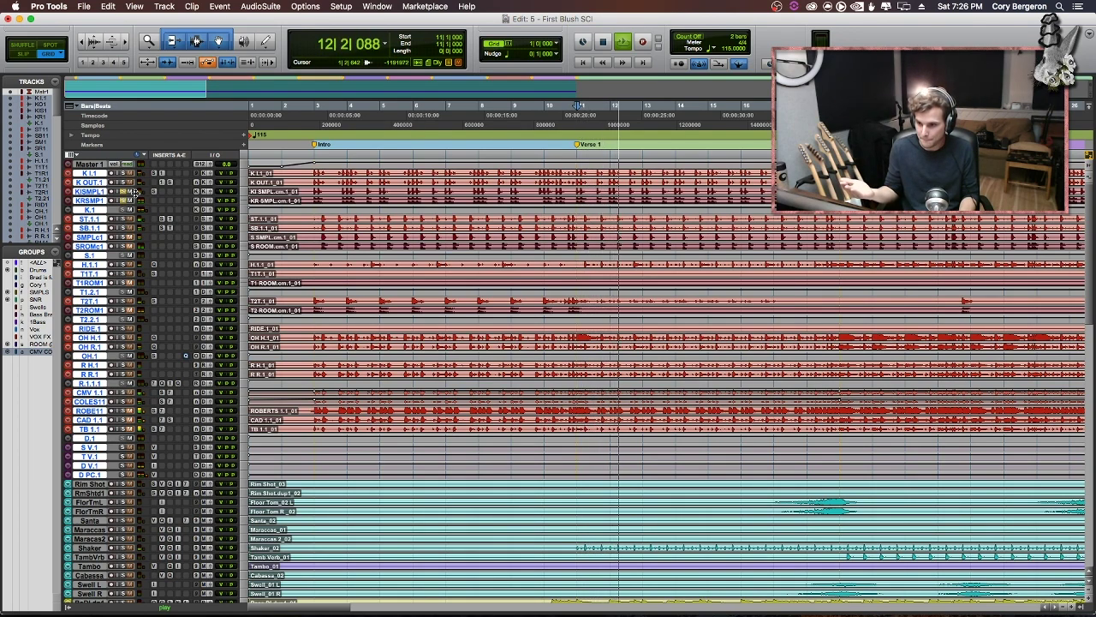
key("space")
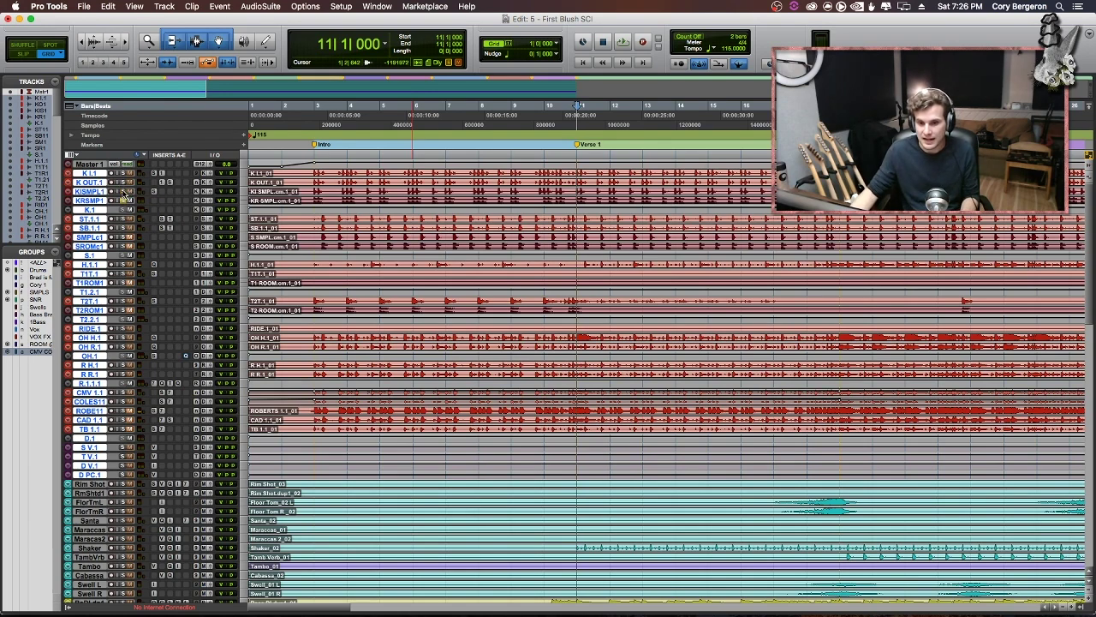
- Audition the K OUT.1 kick track from bar 11, soloed alone and in combination with KISMPL1
key("space")
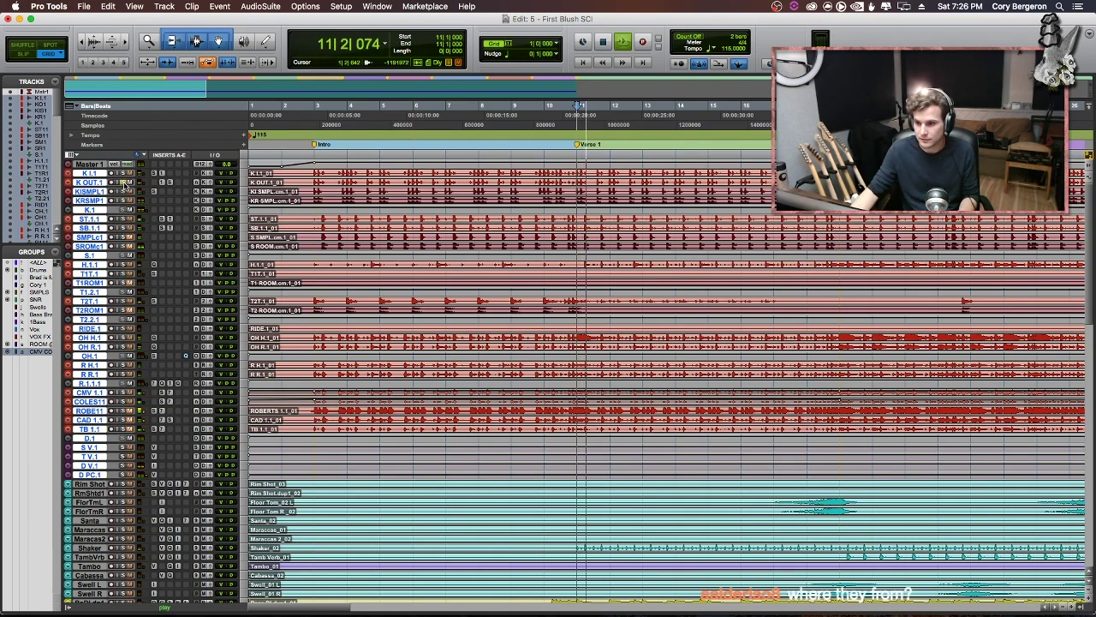
key("space")
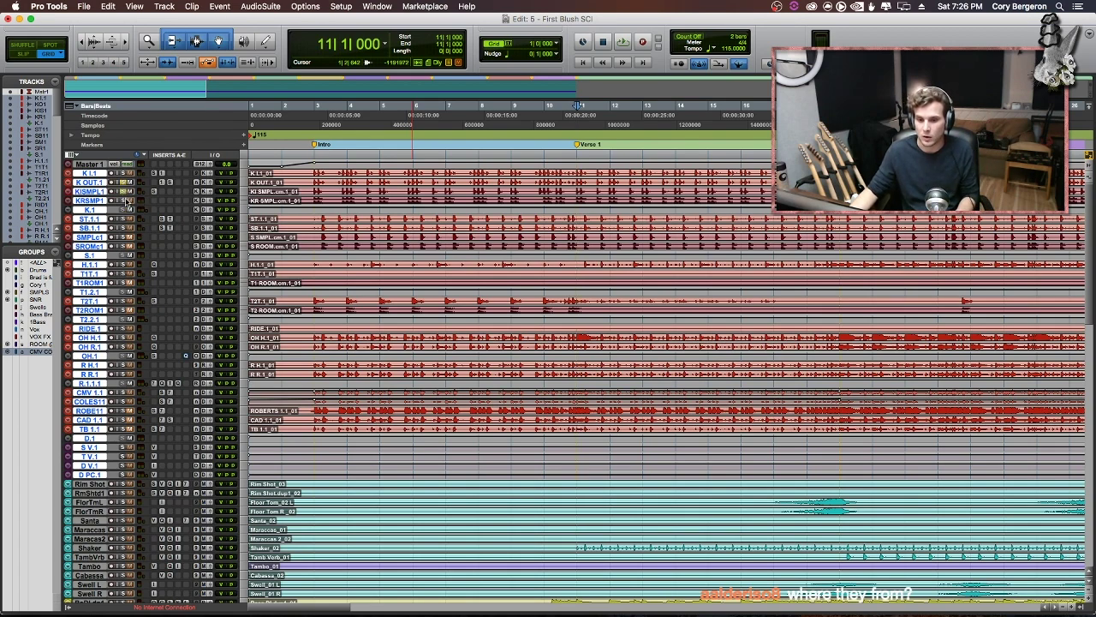
key("space")
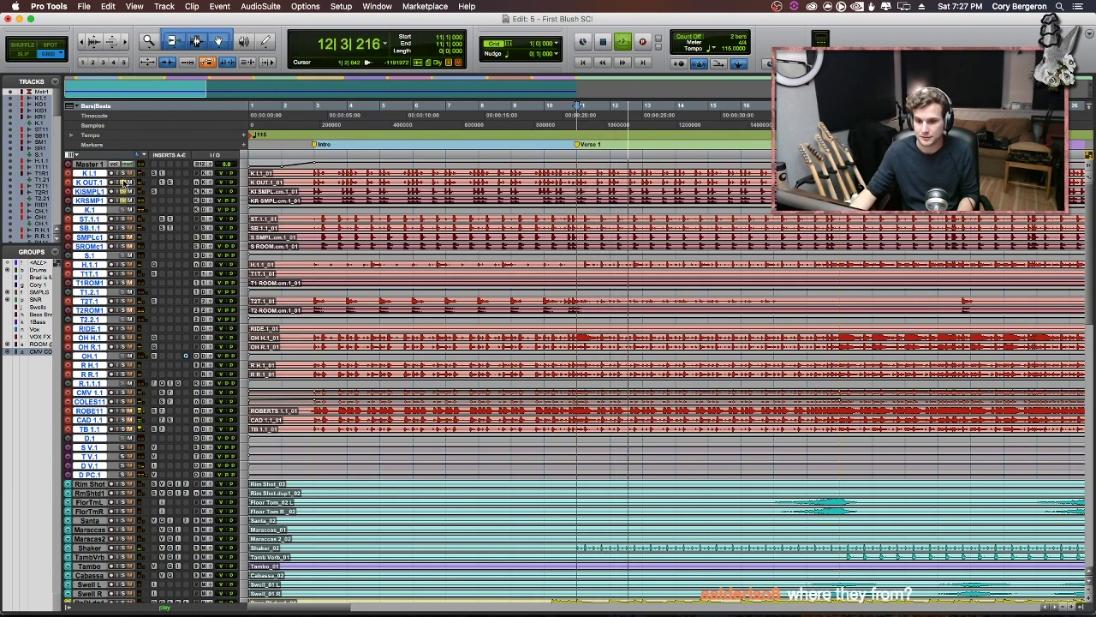
key("space")
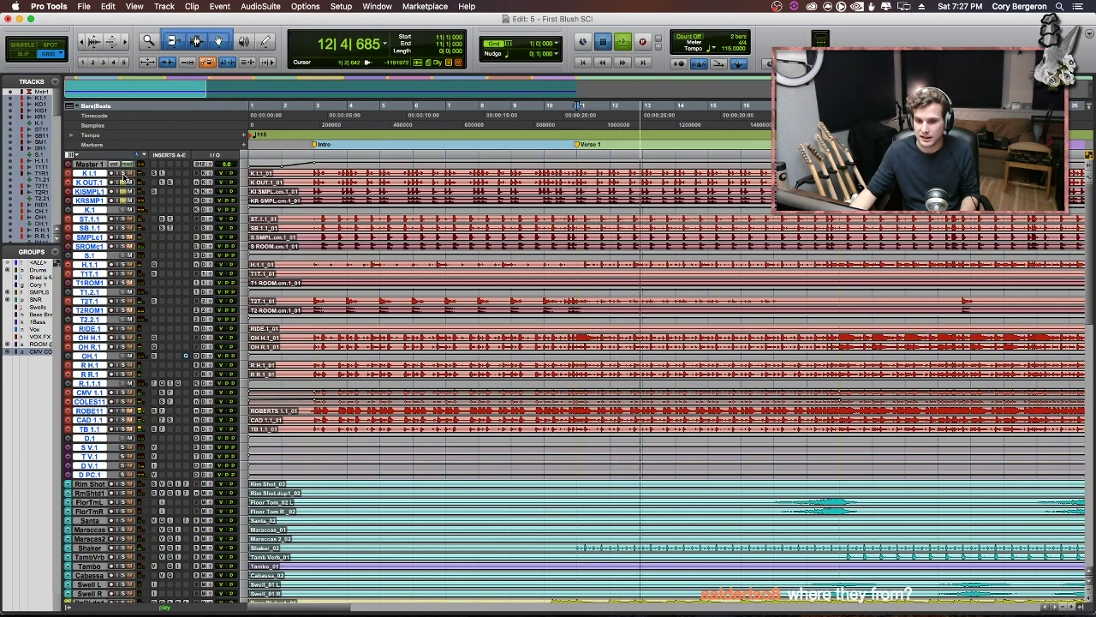
- Audition the K I.1 kick track soloed from bar 11, followed by the drum tracks soloed together
key("space")
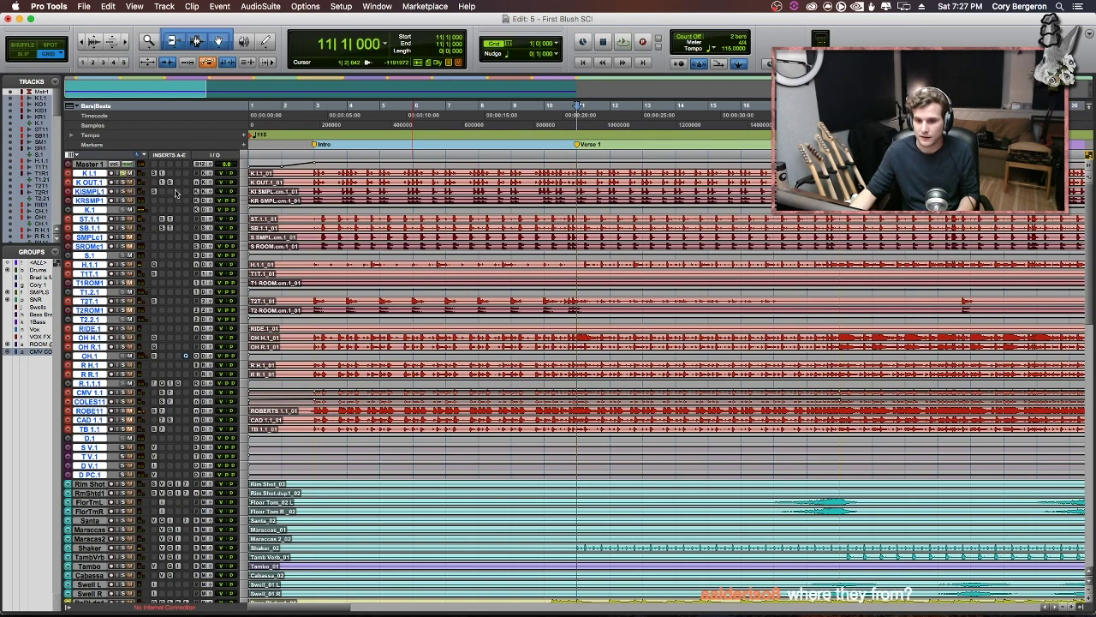
key("space")
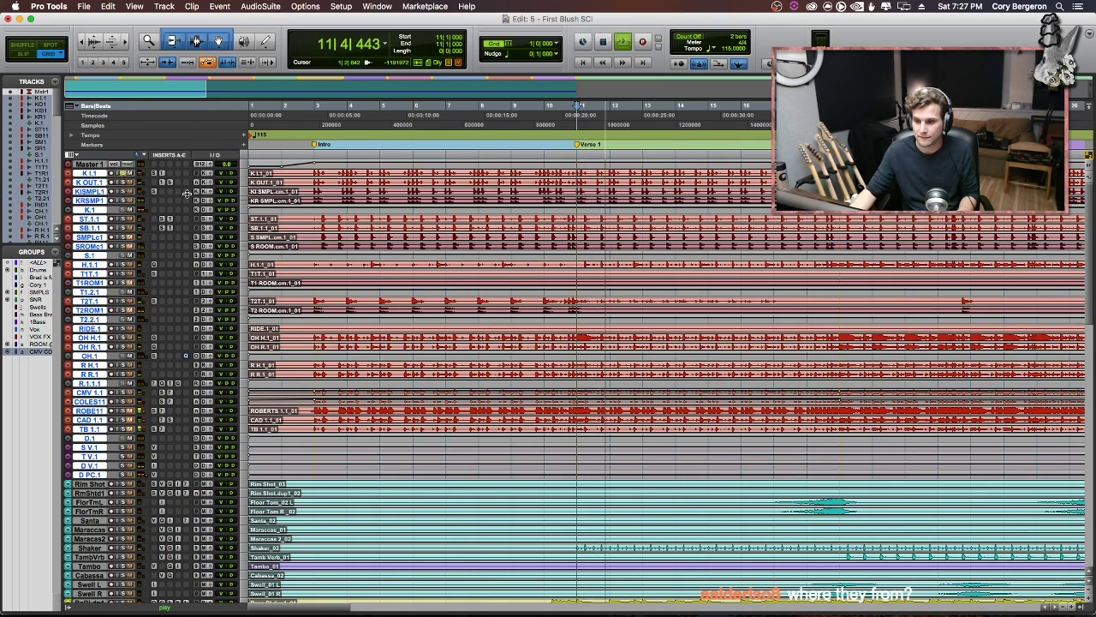
key("space")
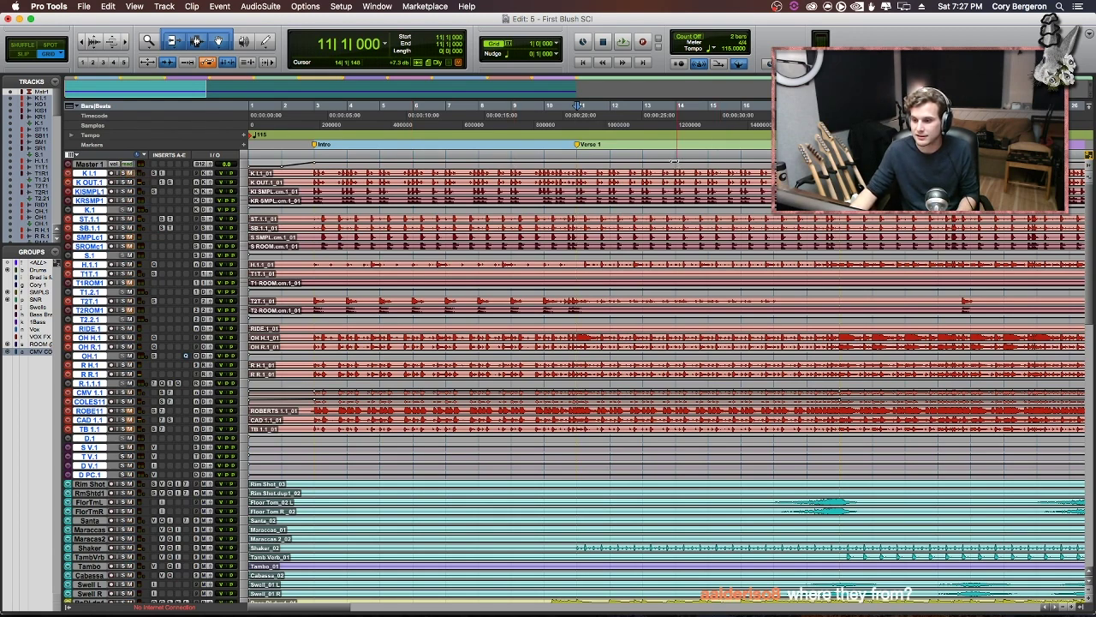
key("space")
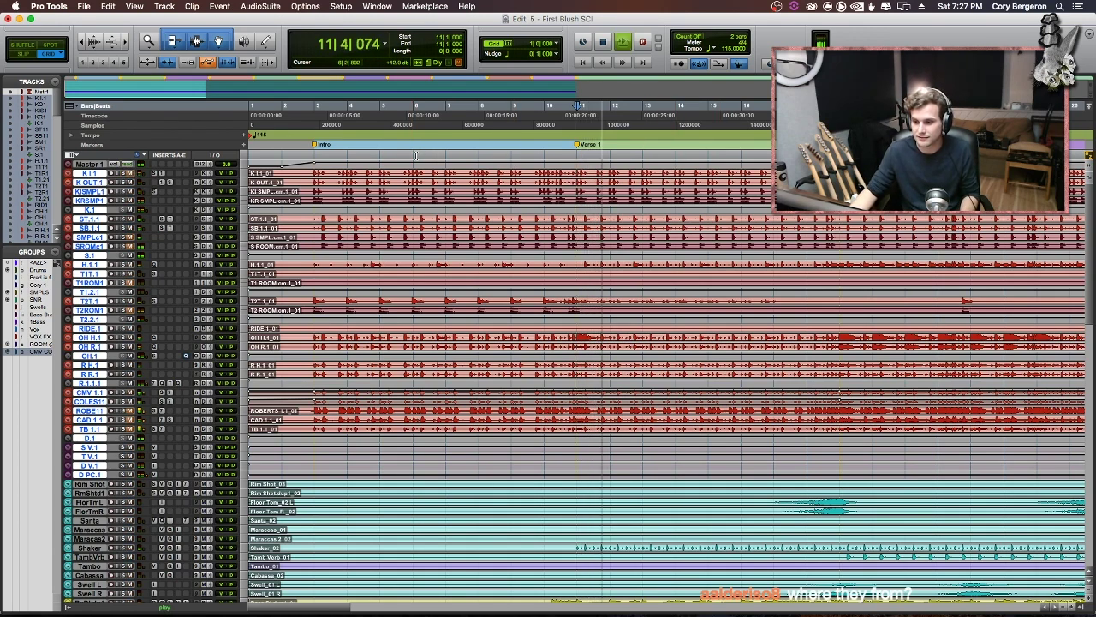
key("space")
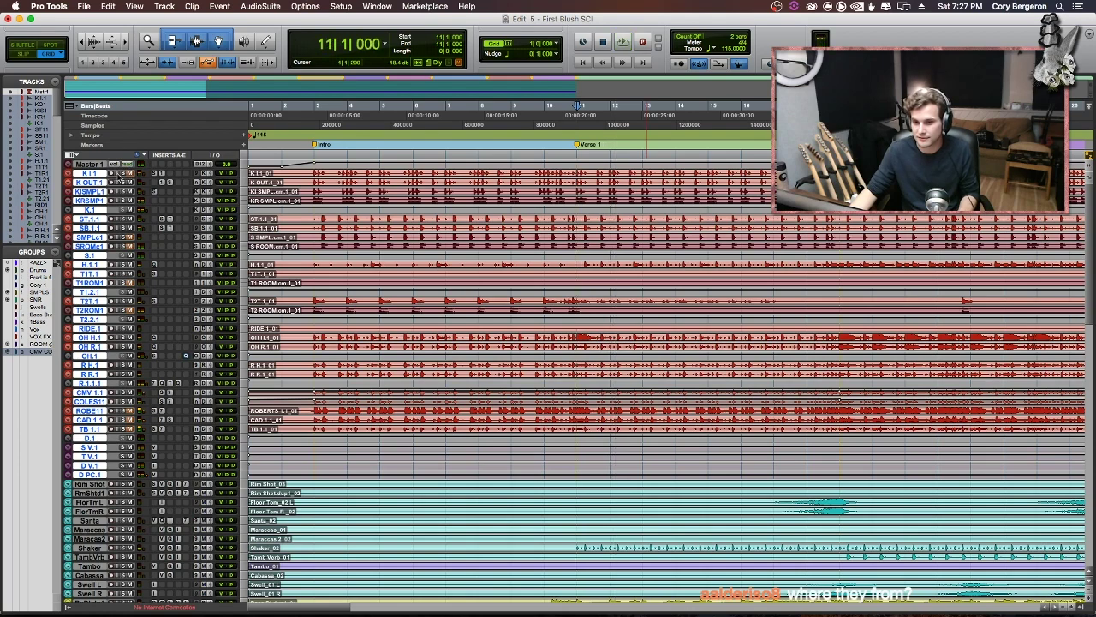
key("space")
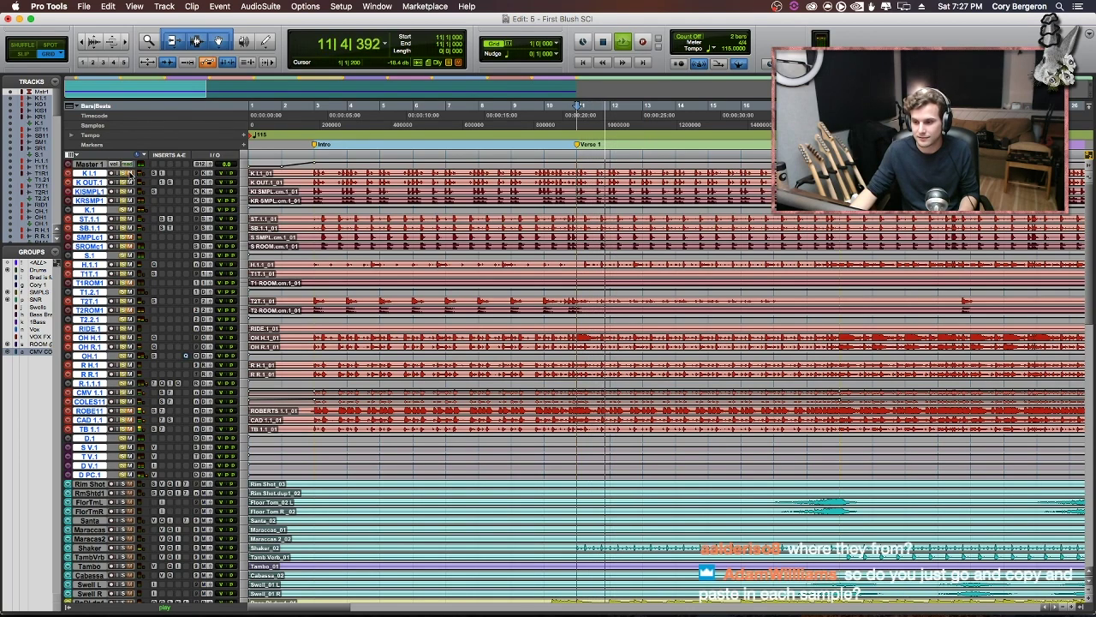
key("space")
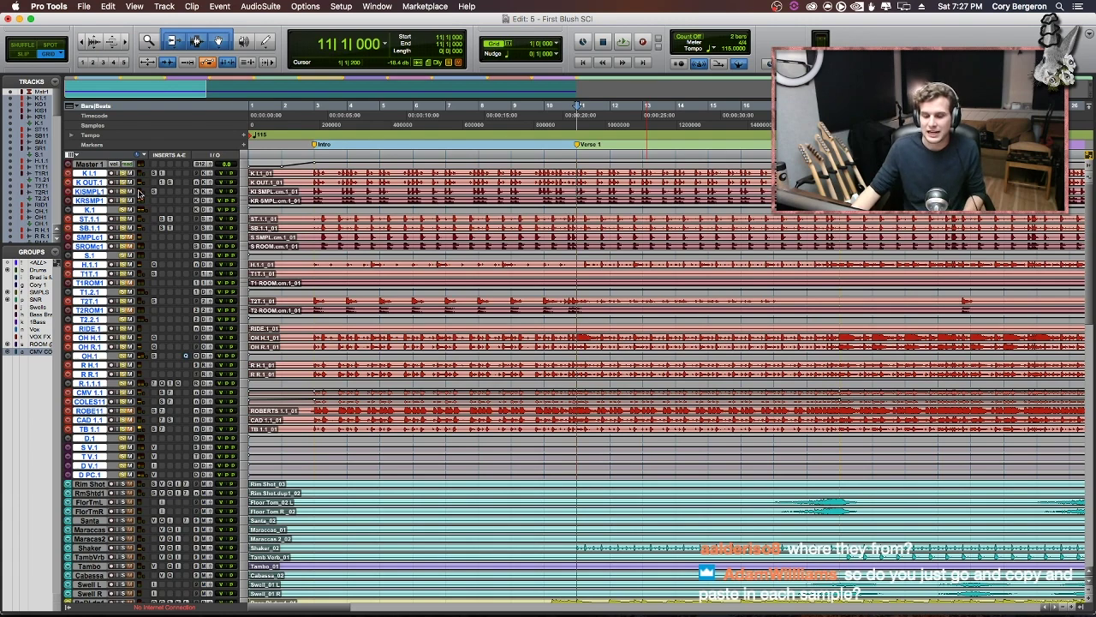
- Audition the snare tracks ST.1.1 and SB.1.1 soloed from the start of Anti Chorus 1, bar 19
key("r")
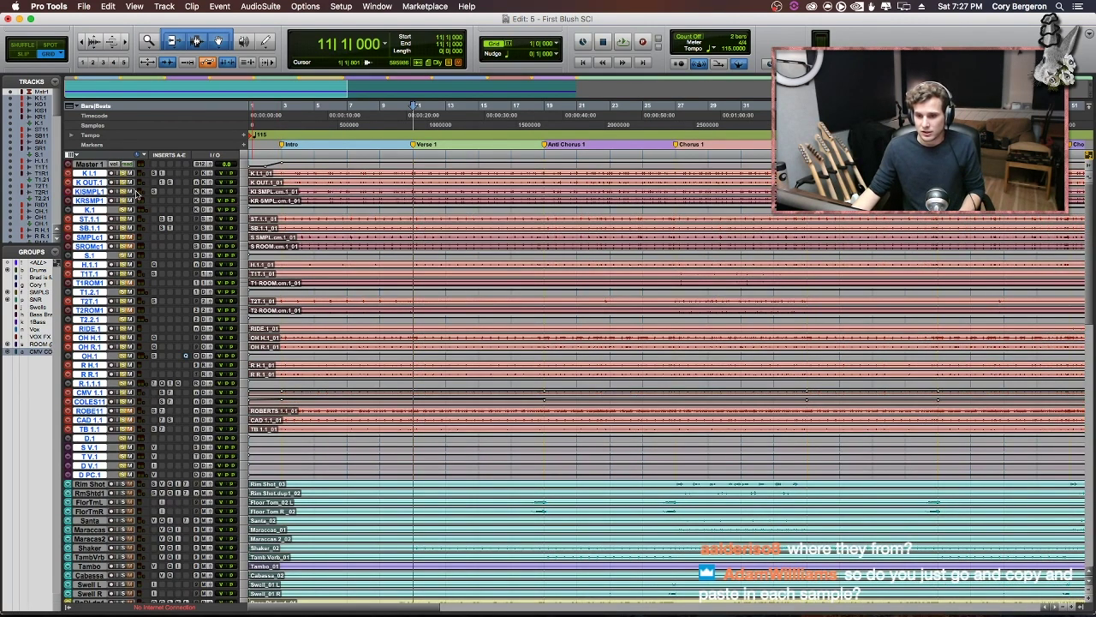
key("super+alt+]")
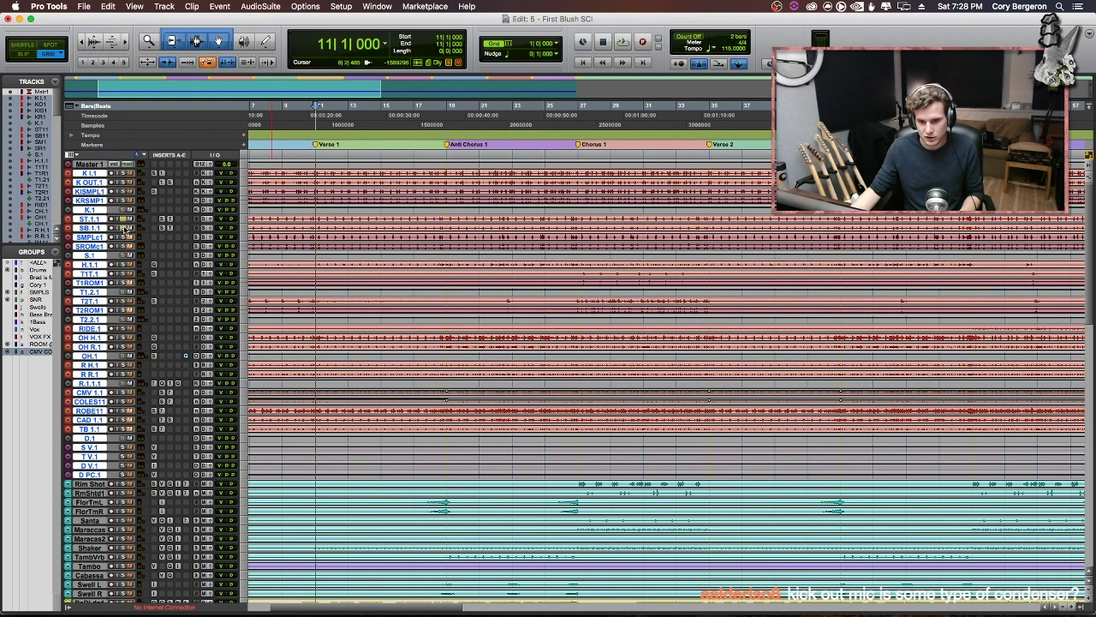
left_click(448, 219)
key("space")
key("t")
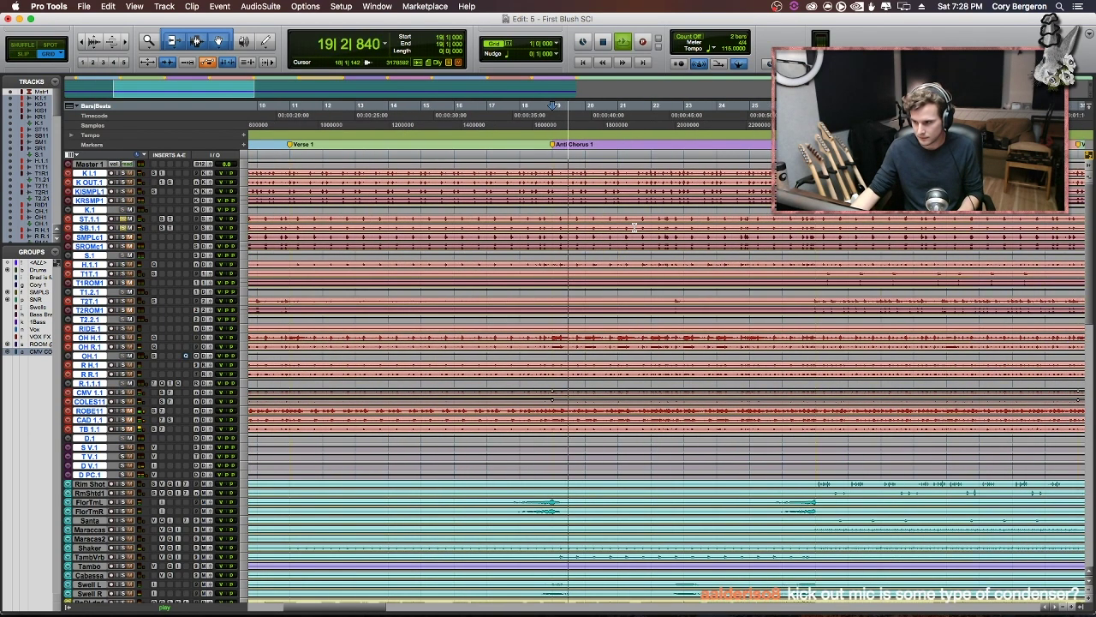
scroll(606, 225, "left", 4)
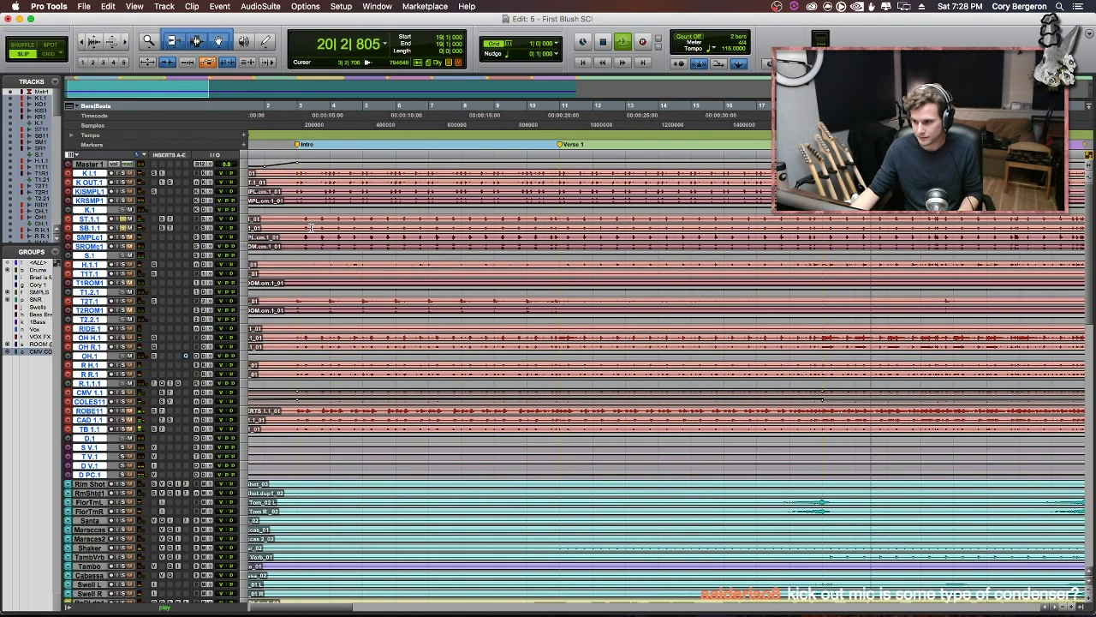
scroll(310, 227, "right", 1)
scroll(310, 226, "right", 2)
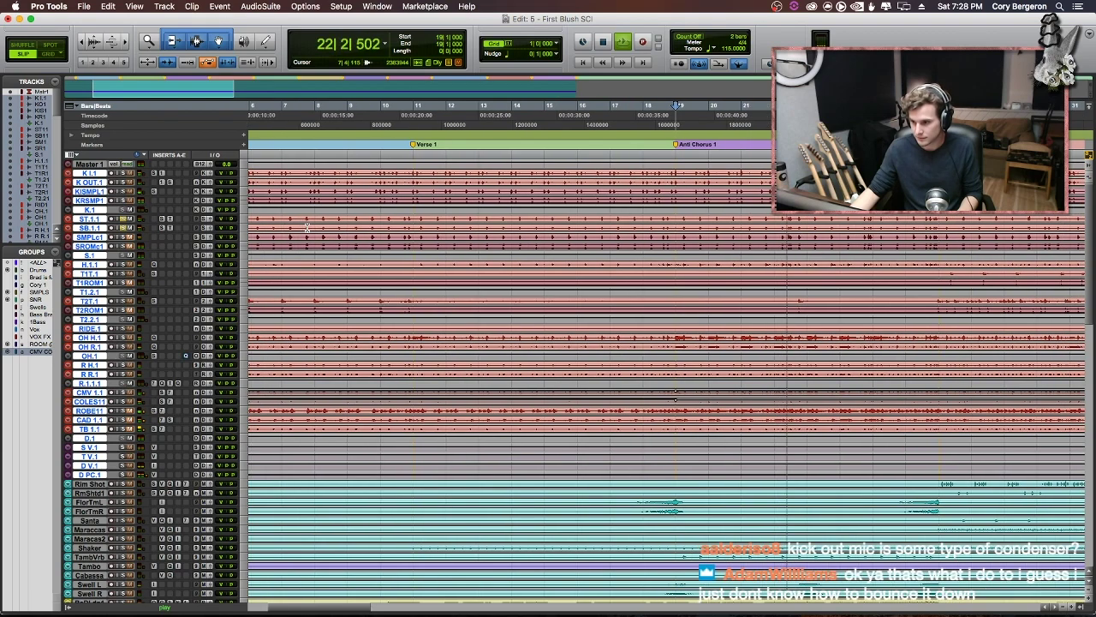
key("space")
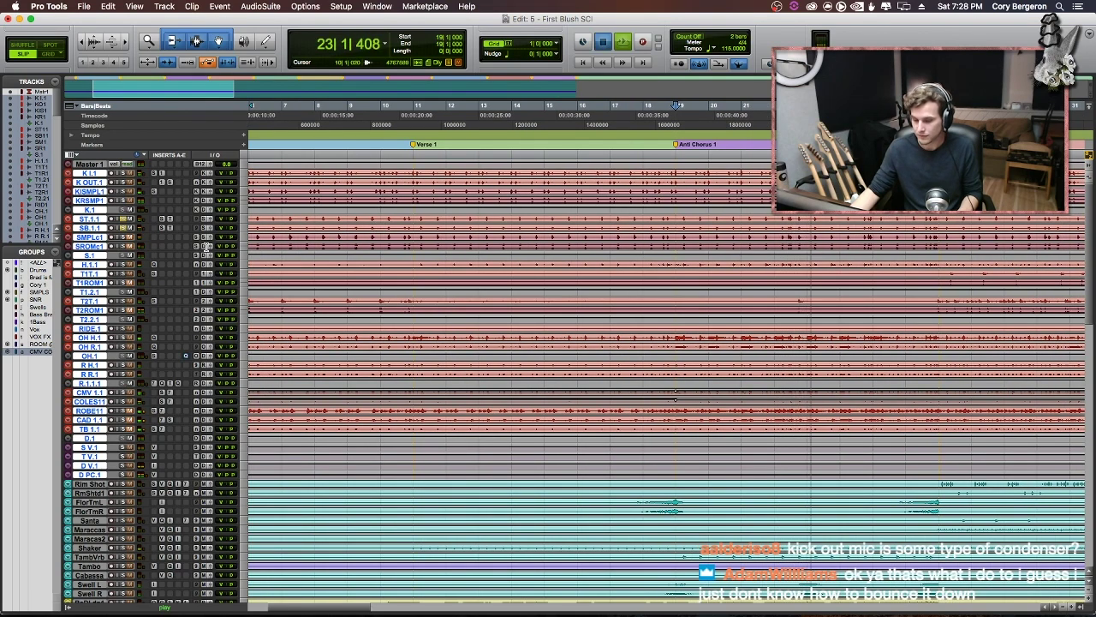
- Audition the snare sample track SMPLc1 from Verse 1, bar 11, and the snare room sample SROMc1 on its own
left_click(123, 227)
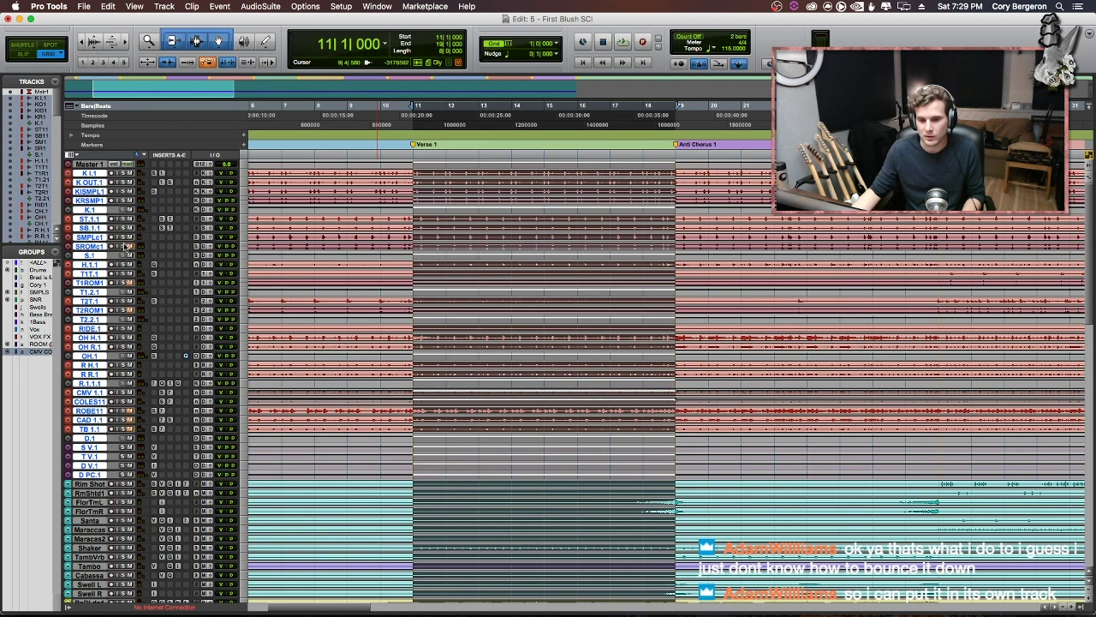
left_click(123, 238)
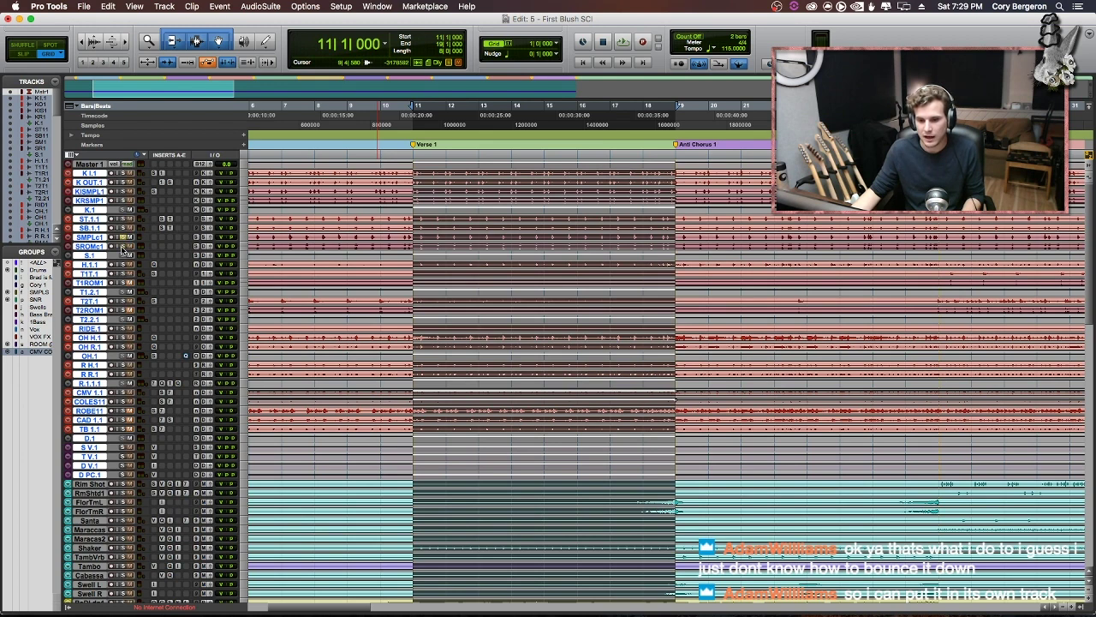
key("space")
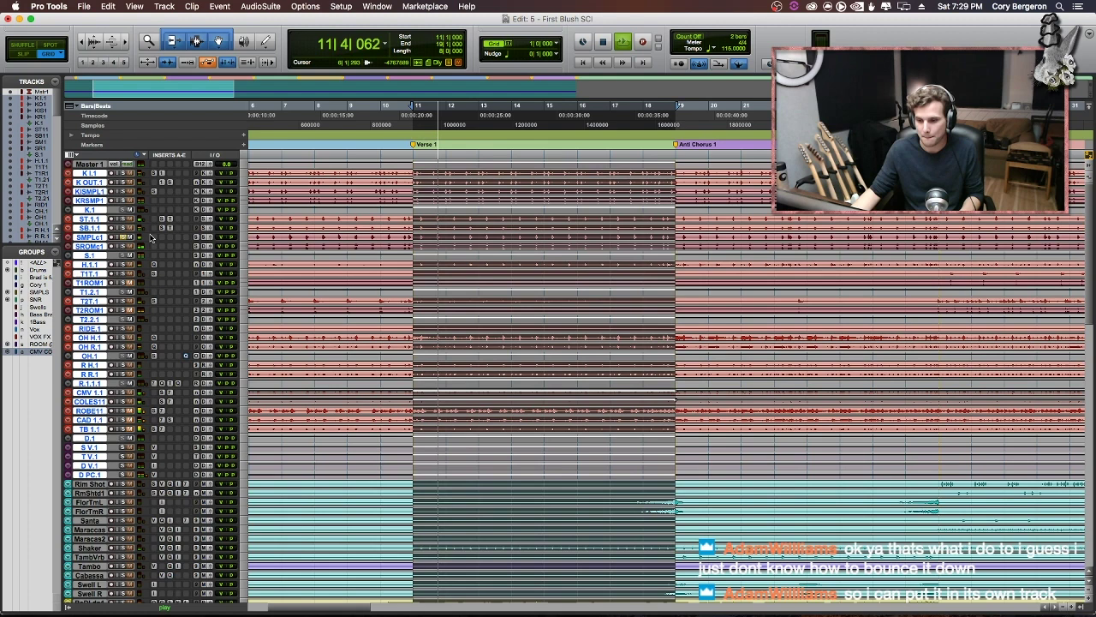
key("space")
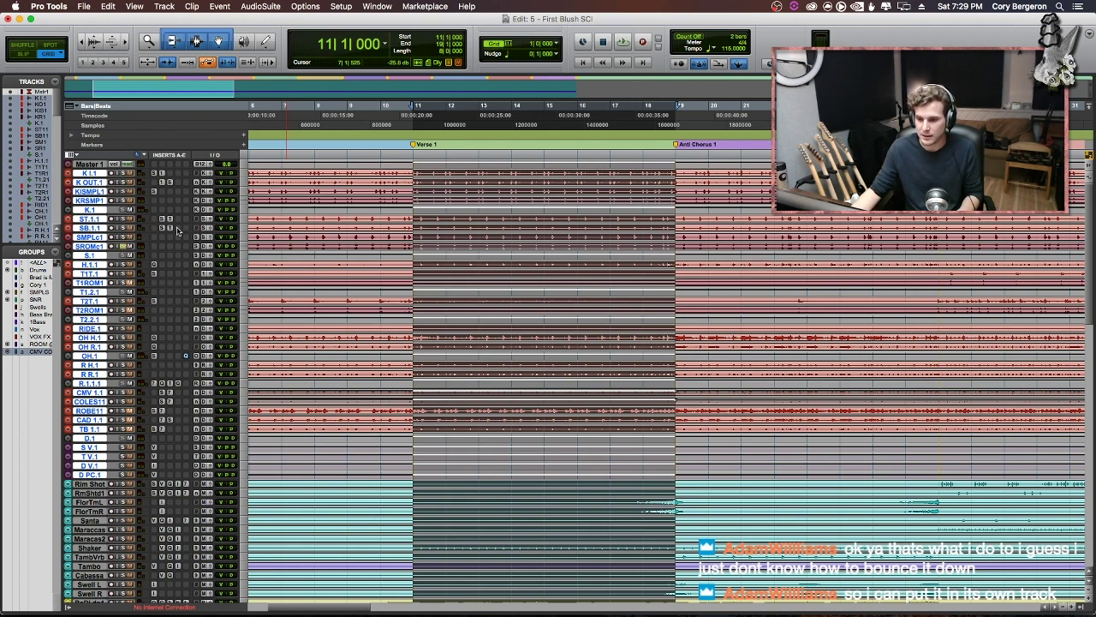
key("space")
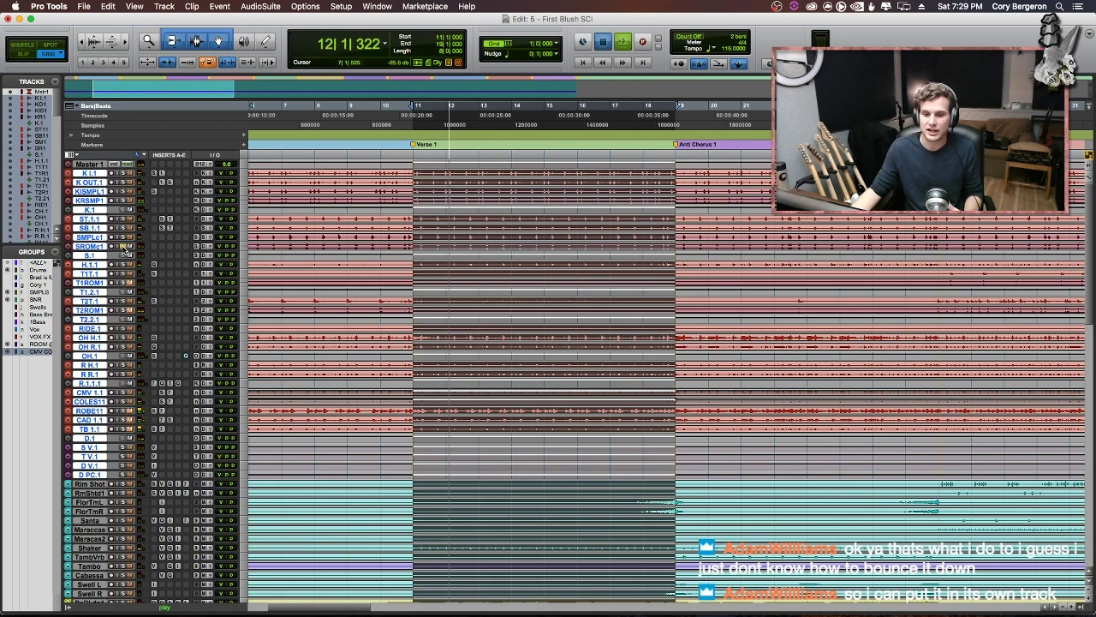
key("space")
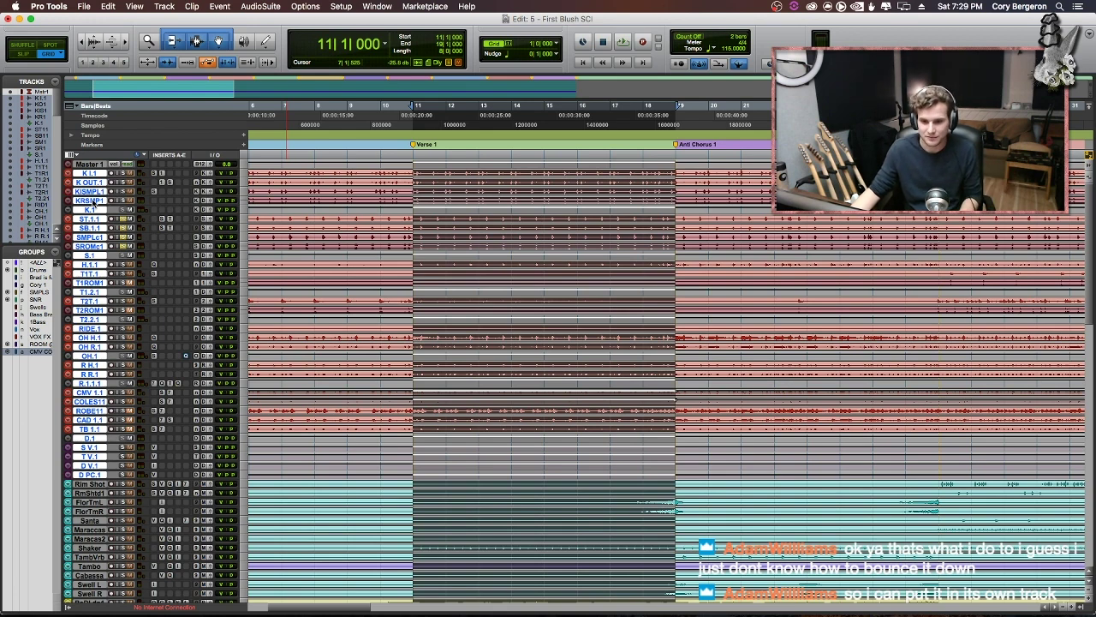
- Select and solo the kick and snare tracks from K I.1 through SROMc1, and play them together from bar 11
left_click(91, 246, "shift")
left_click(123, 173, "alt+shift")
key("space")
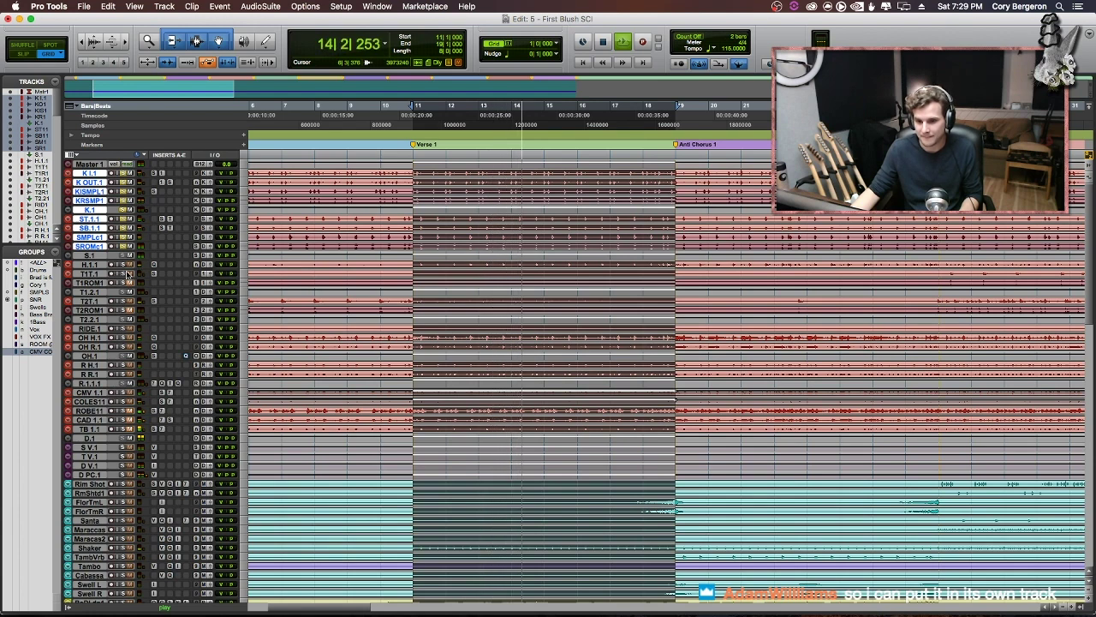
key("space")
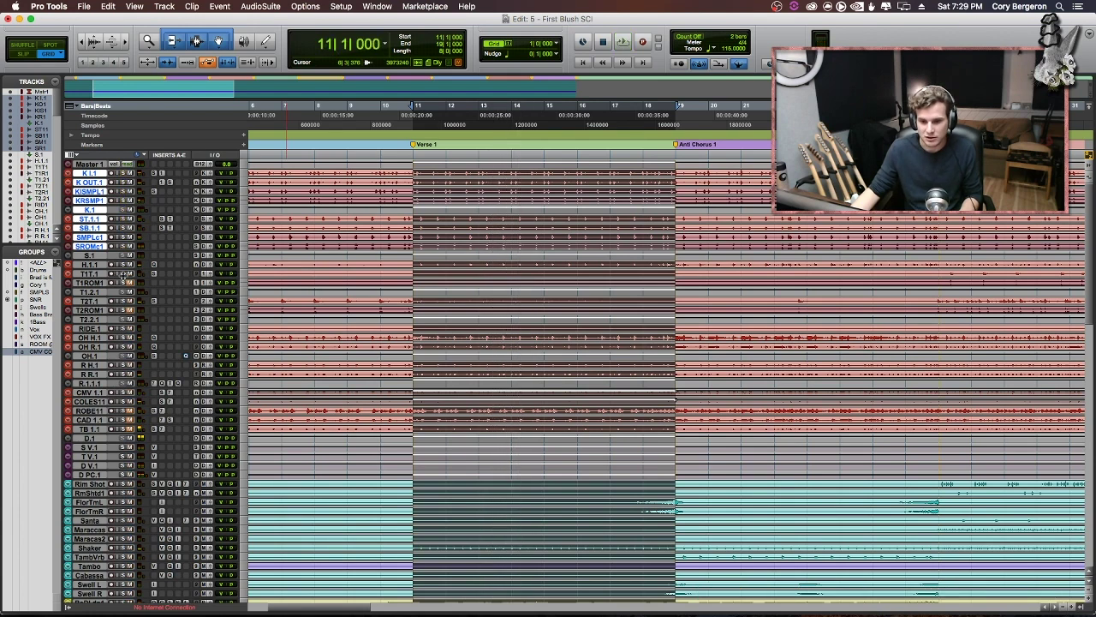
- Enlarge the audio waveforms and audition the tom room track T2ROM1 soloed from the Intro, bar 3
key("super+alt+bracketright")
key("super+alt+bracketright")
key("super+alt+bracketright")
key("super+alt+bracketright")
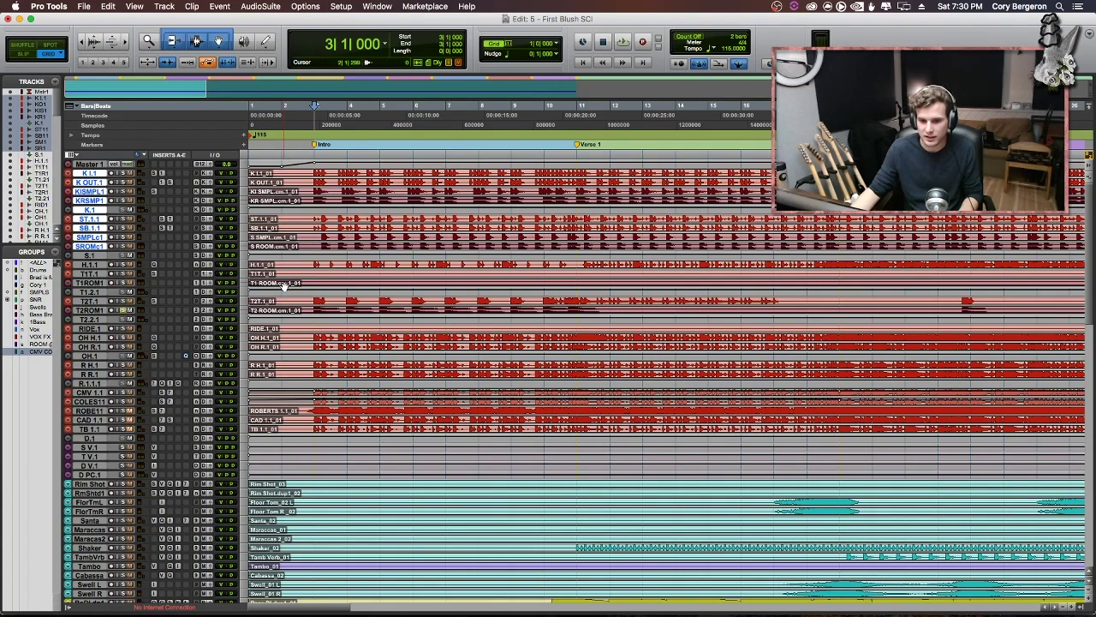
key("super+bracketright")
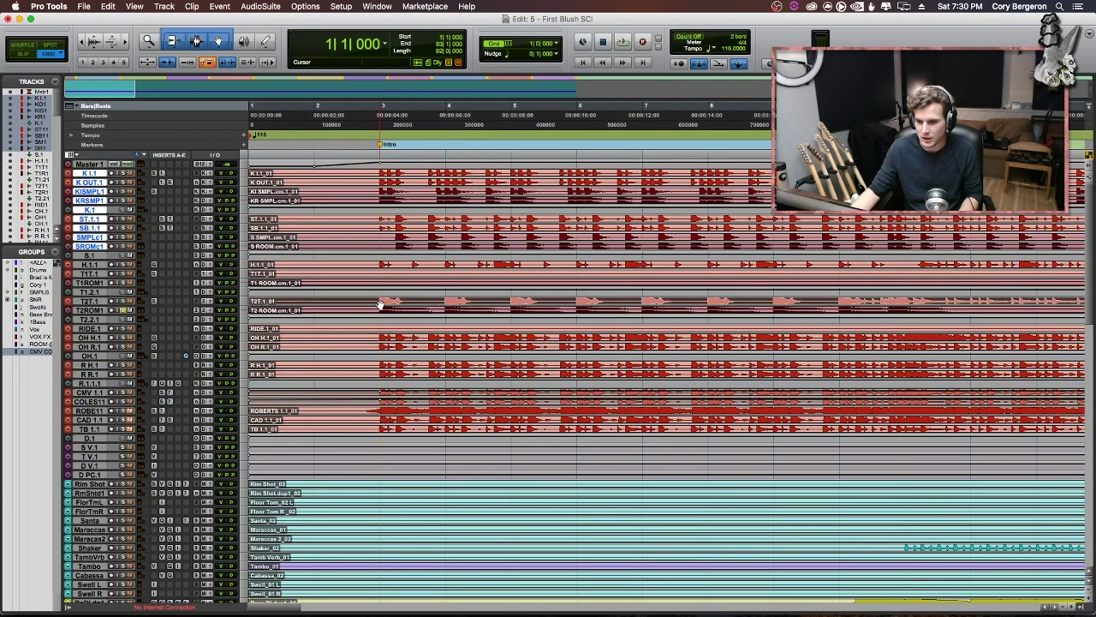
key("space")
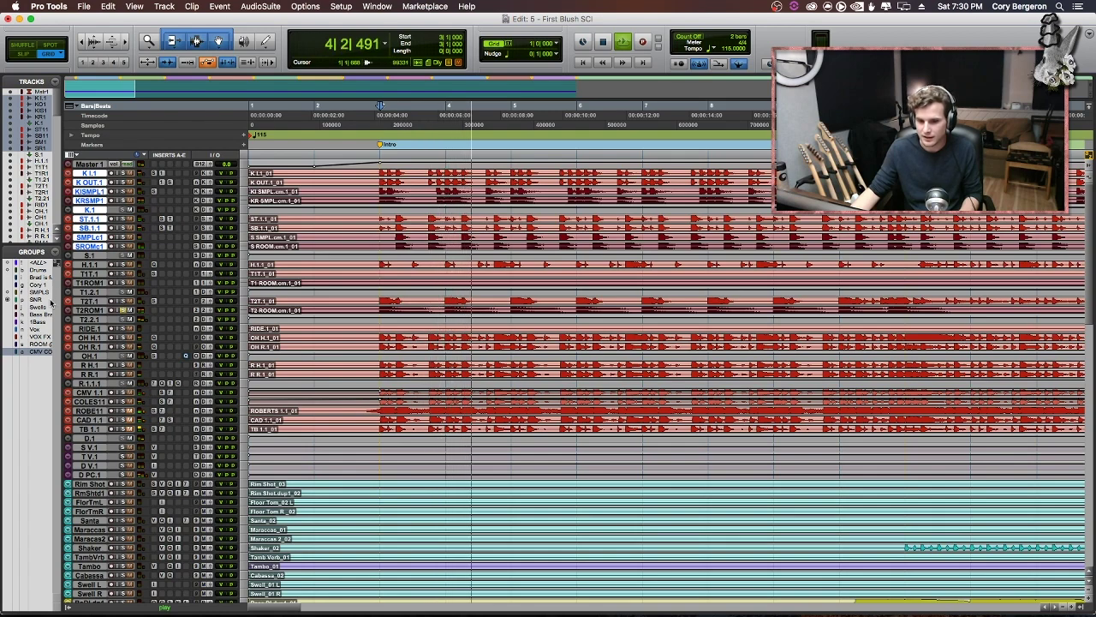
key("space")
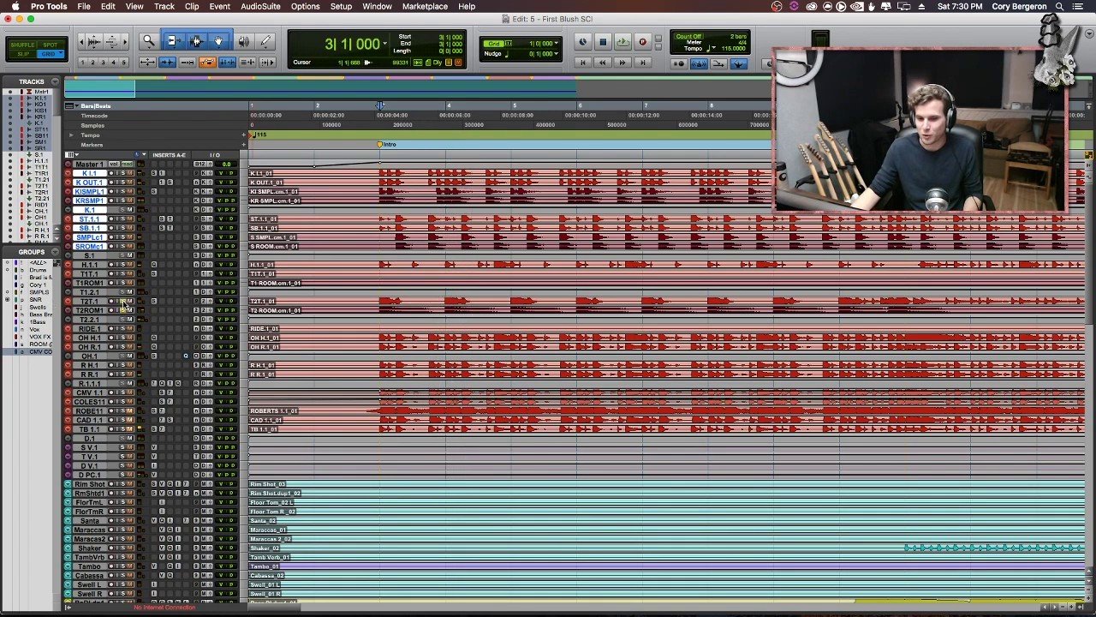
- Audition the tom track T2T.1 with T2ROM1 from bar 3, and replay the tom from just before the bar
key("space")
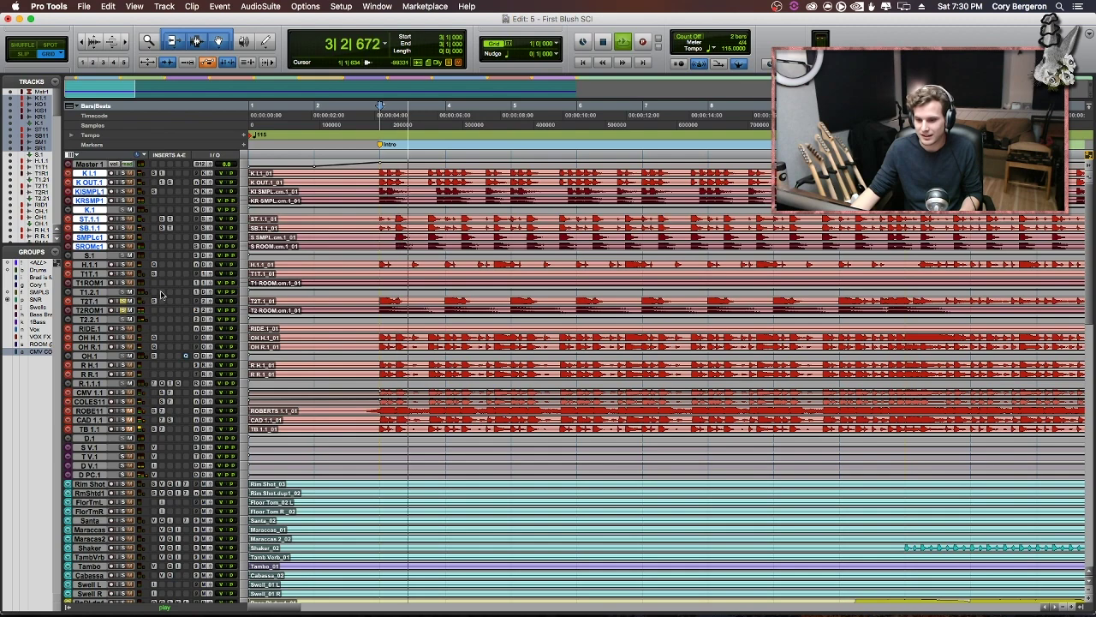
key("space")
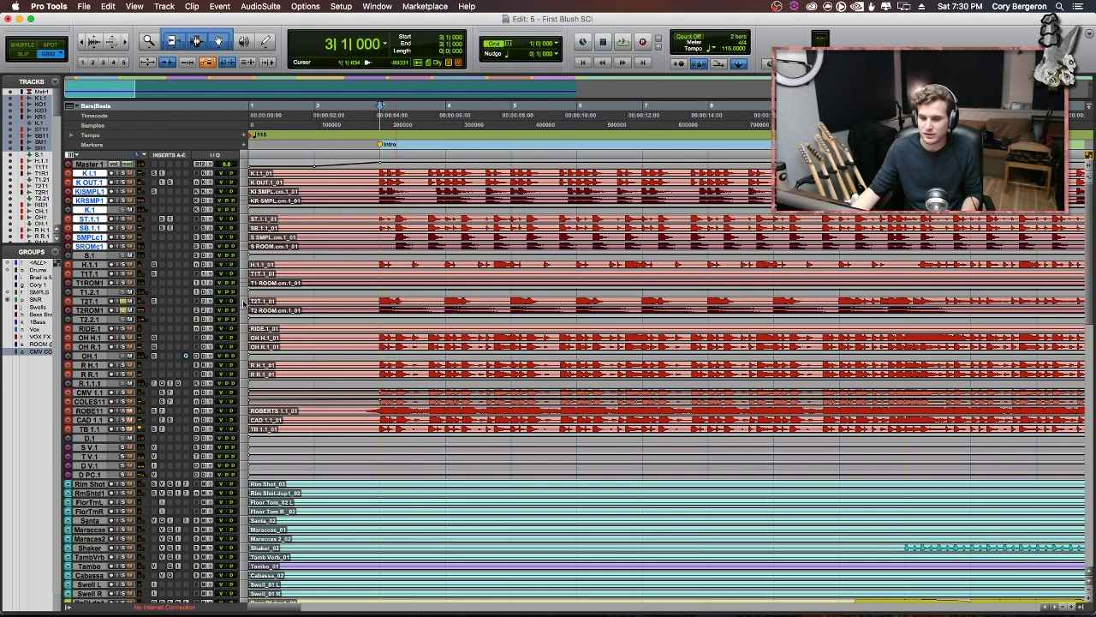
left_click(377, 106)
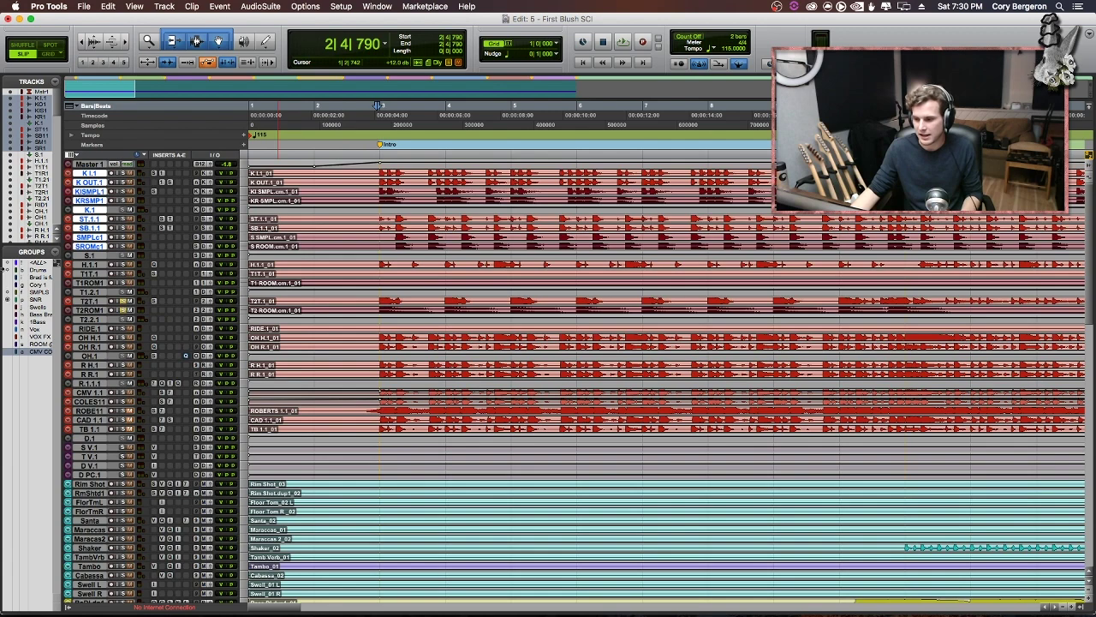
key("space")
key("space")
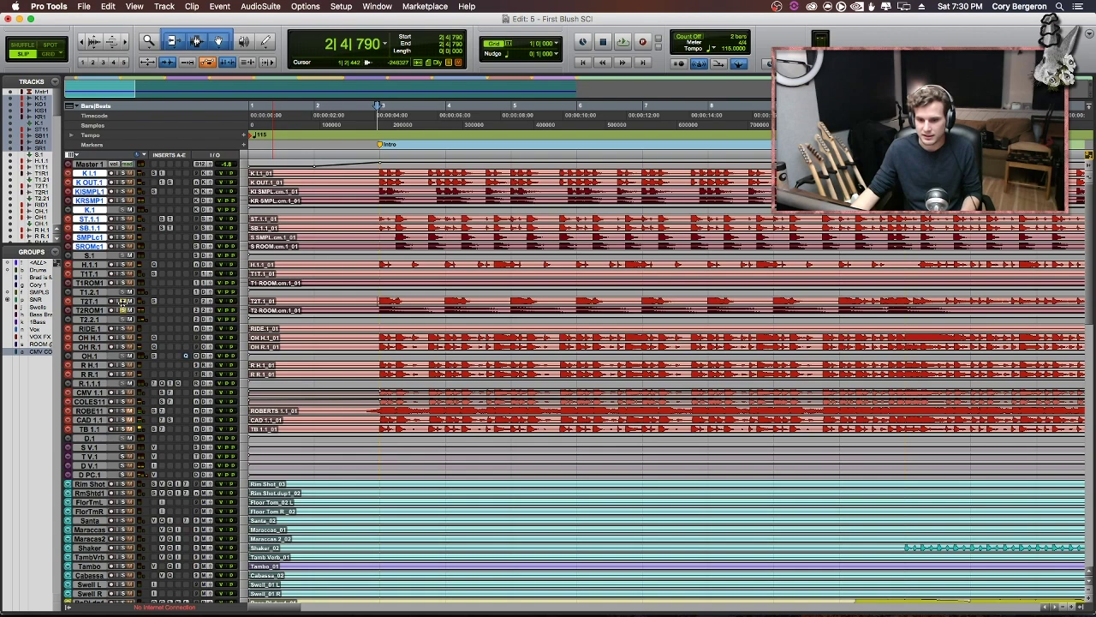
key("space")
key("space")
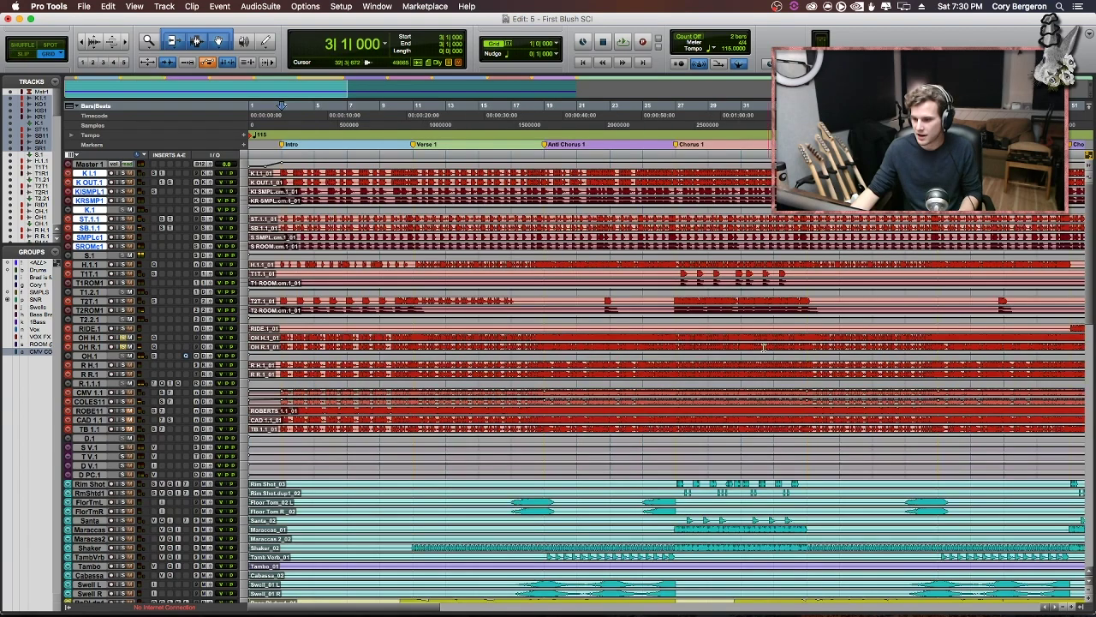
- Audition the overhead tracks OH H.1 and OH R.1 soloed from bar 3, and inspect their waveforms more closely
key("space")
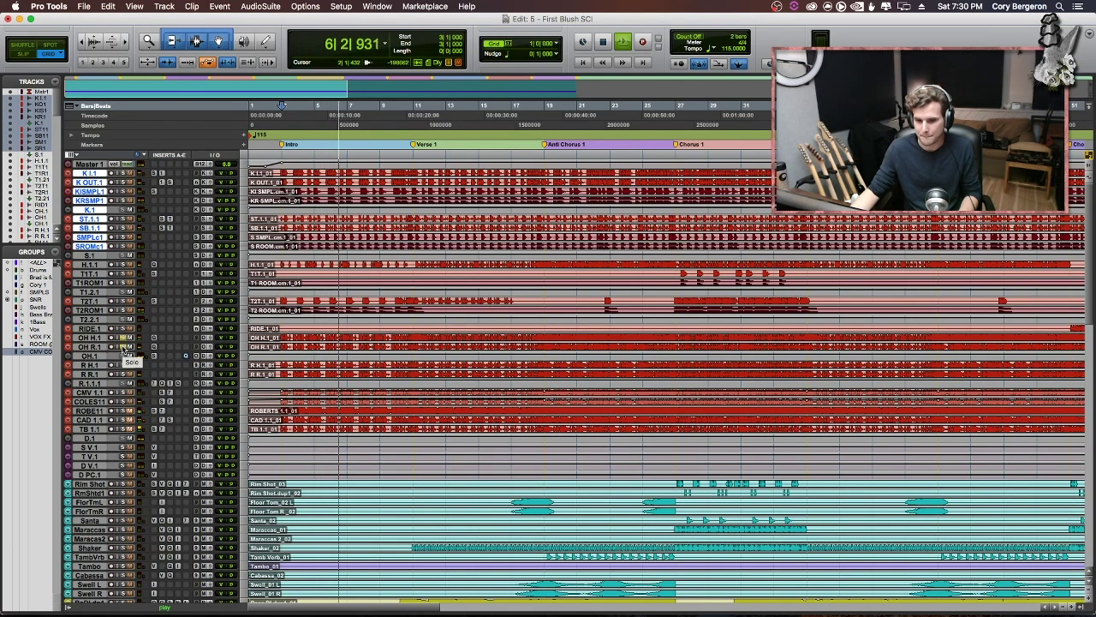
key("space")
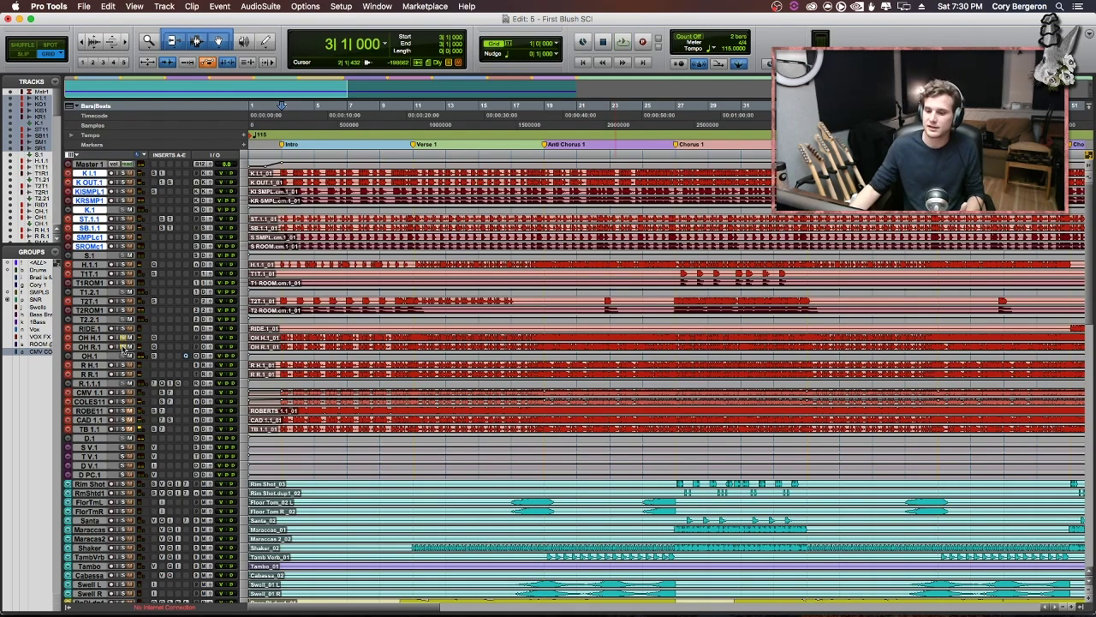
key("t")
key("t")
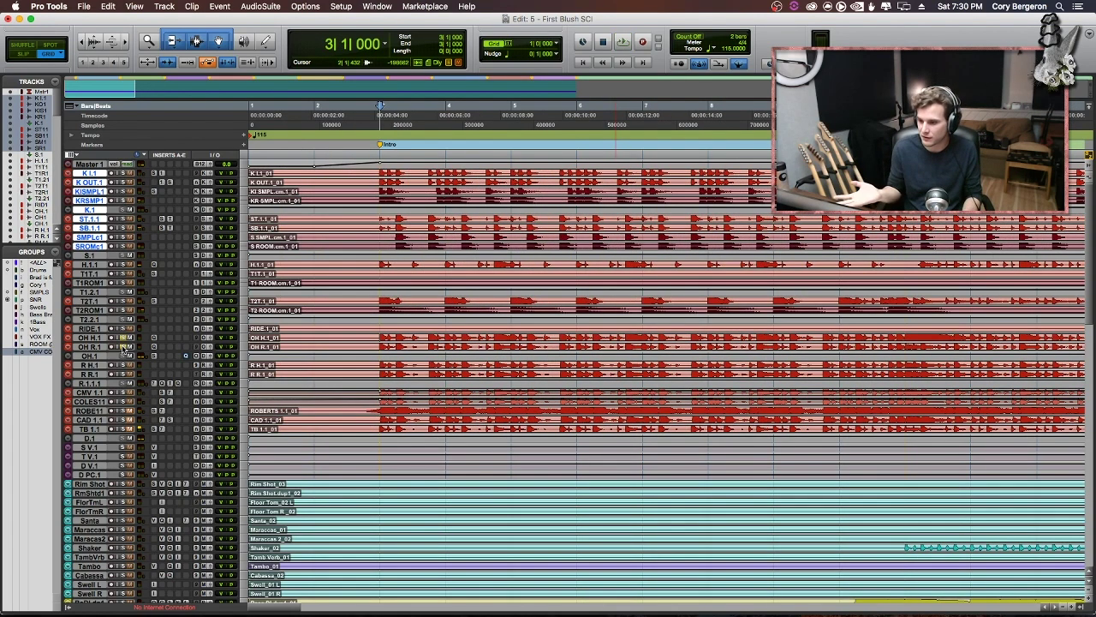
scroll(272, 346, "right", 2)
key("super+bracketleft")
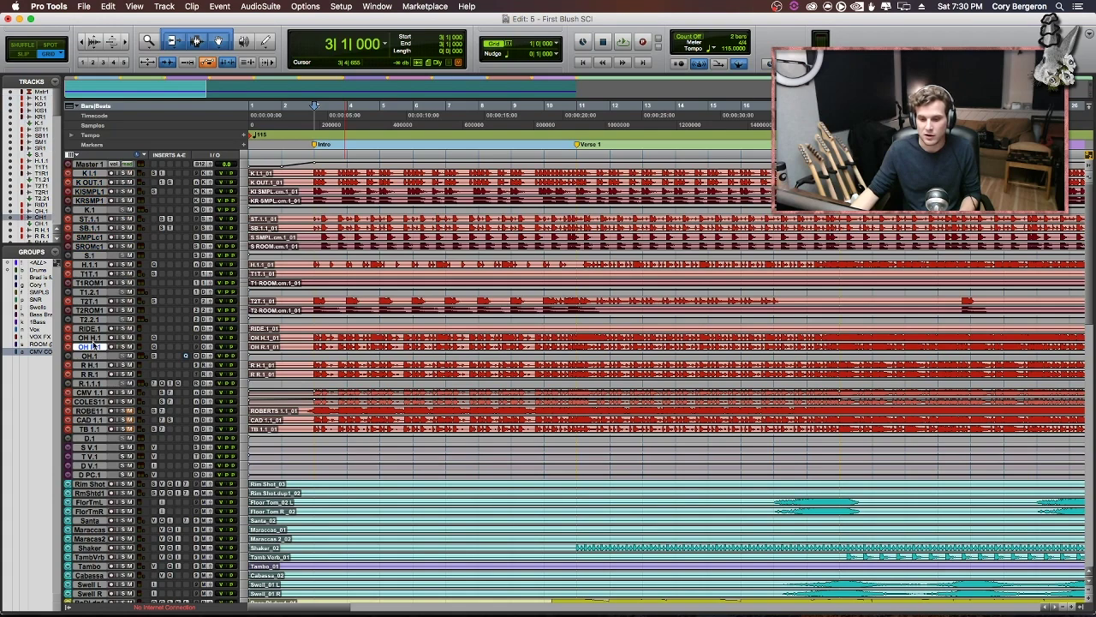
- Select and solo the tracks R H.1 and R R.1 and play them from the Intro, bar 3
left_click(89, 367)
left_click(89, 375, "shift")
key("space")
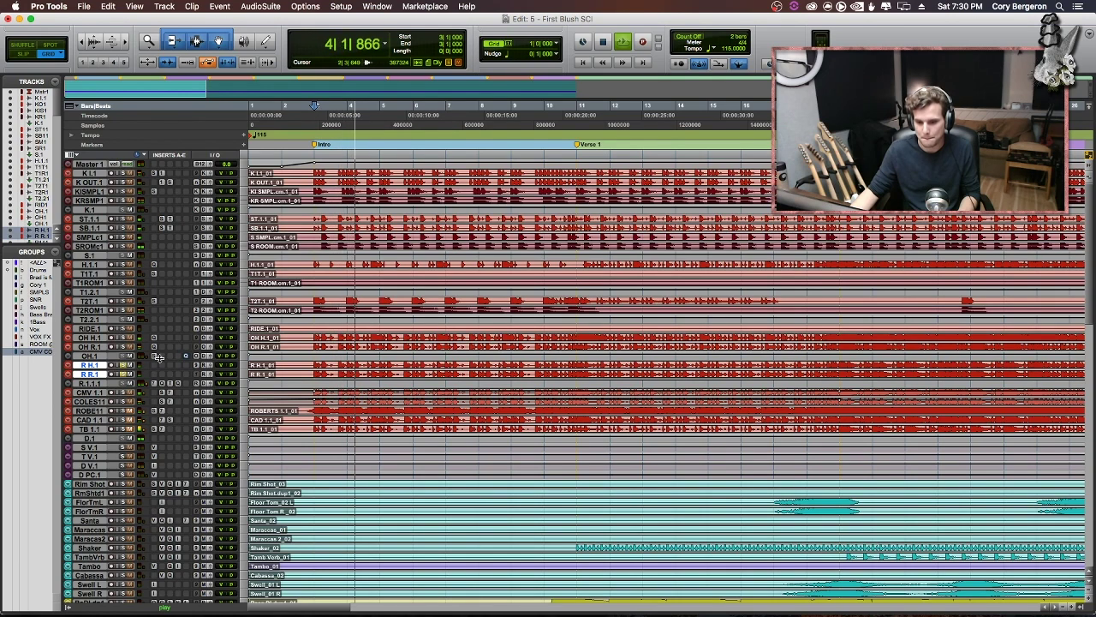
- Replay the room tracks R H.1 and R R.1 from bar 3, and inspect the CLA-76 compressor on the enlarged R.1.1.1 aux
key("space")
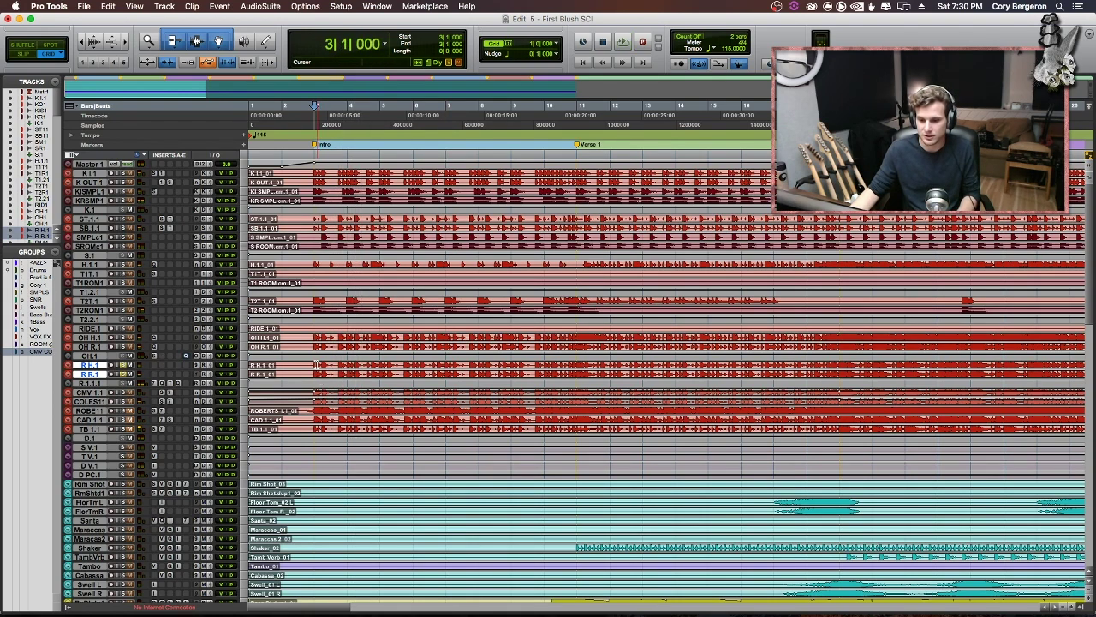
key("space")
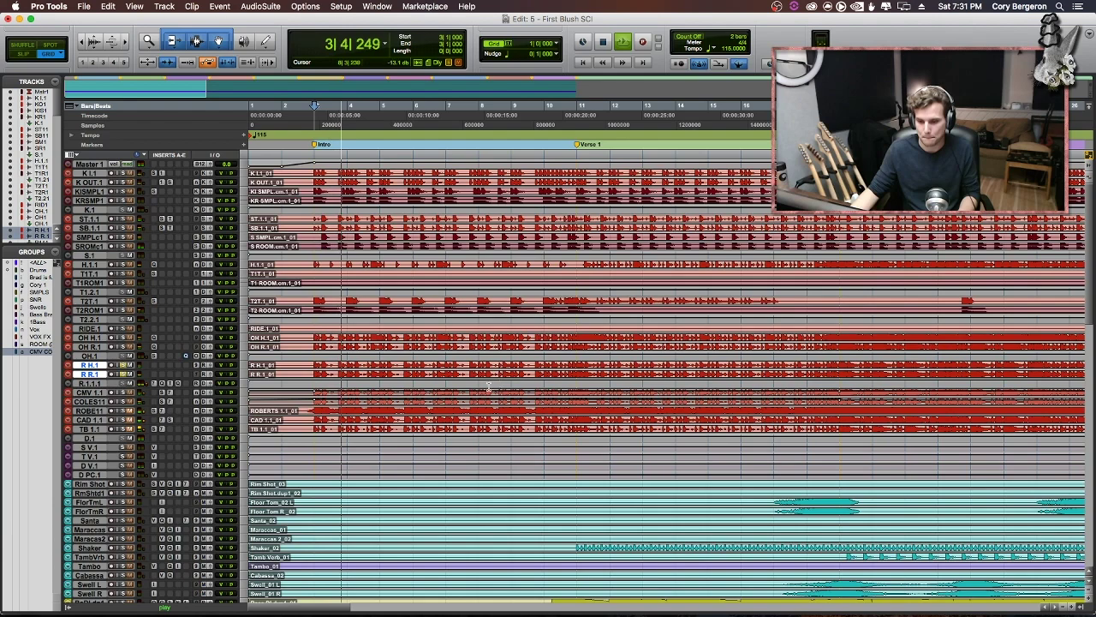
left_click_drag(236, 389, 236, 477)
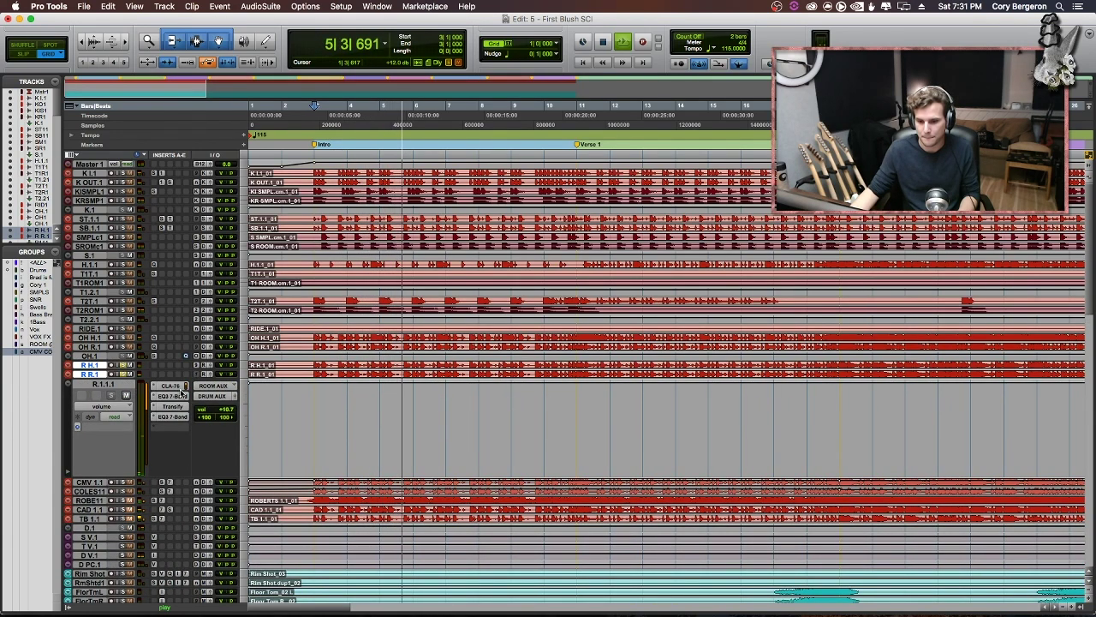
left_click(180, 386)
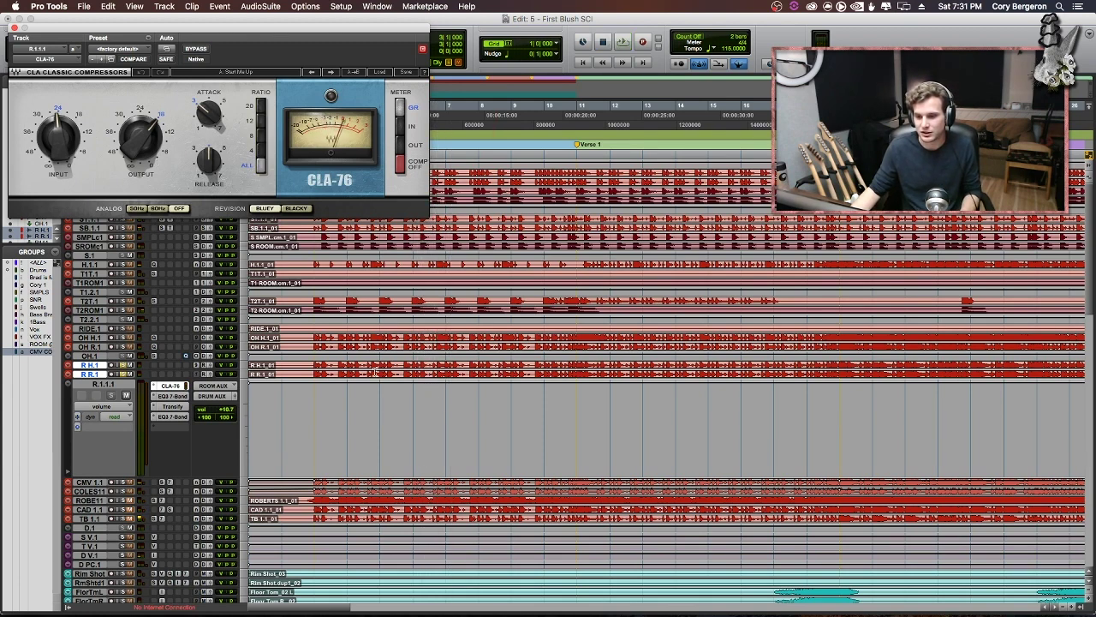
key("space")
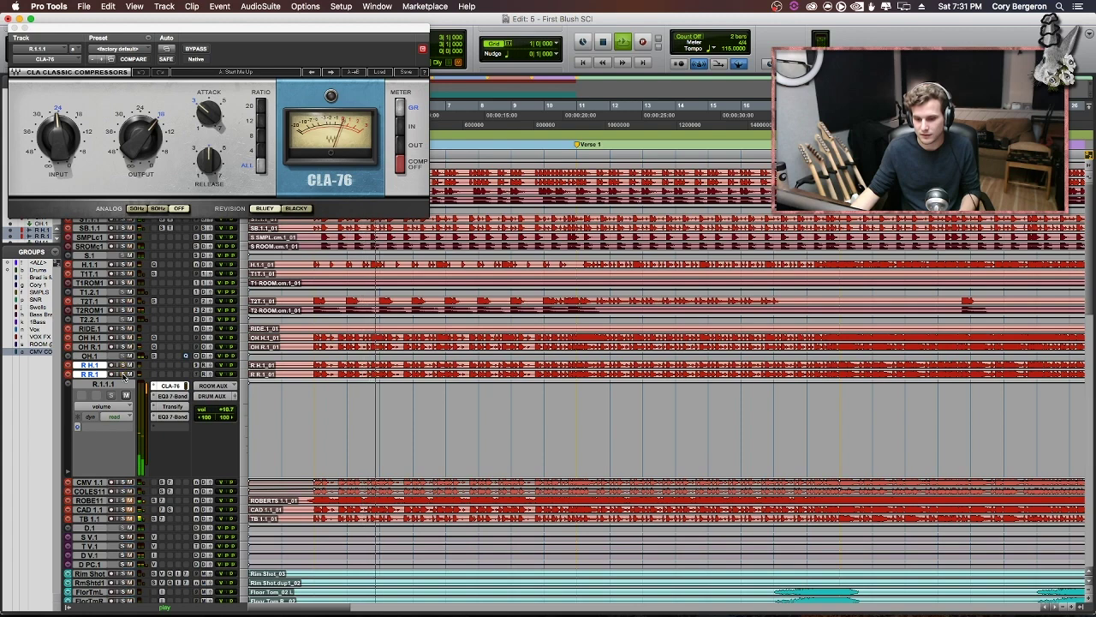
- Select and solo all drum tracks from K I.1 to TB 1.1, moving the CLA-76 window clear of the track list
left_click(89, 518)
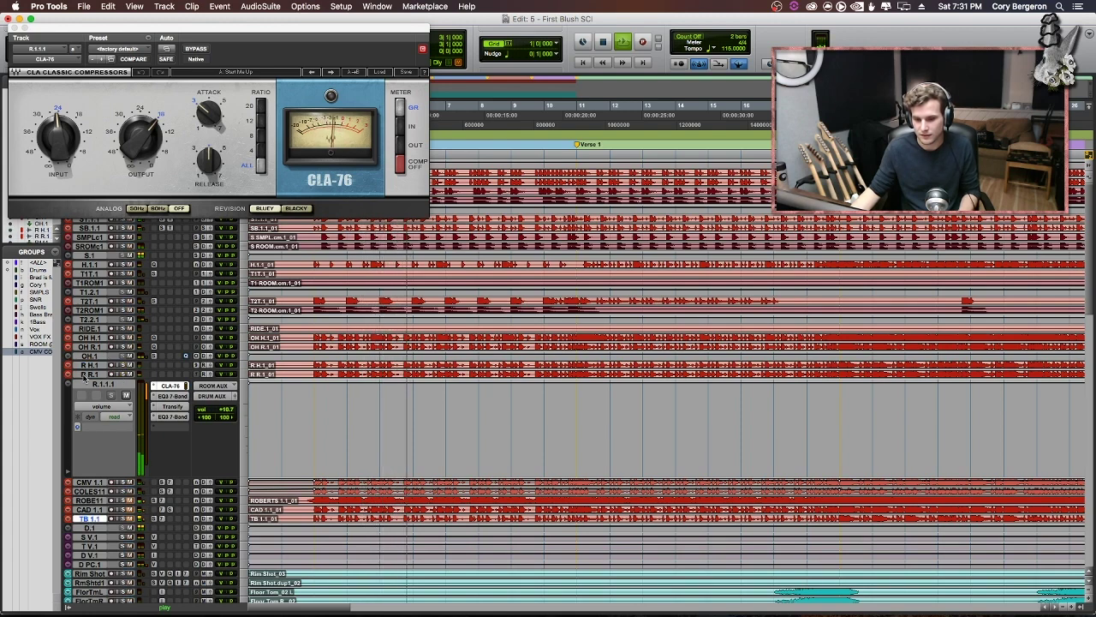
left_click_drag(92, 28, 472, 17)
key("space")
left_click(92, 174, "shift")
left_click(122, 174, "alt+shift")
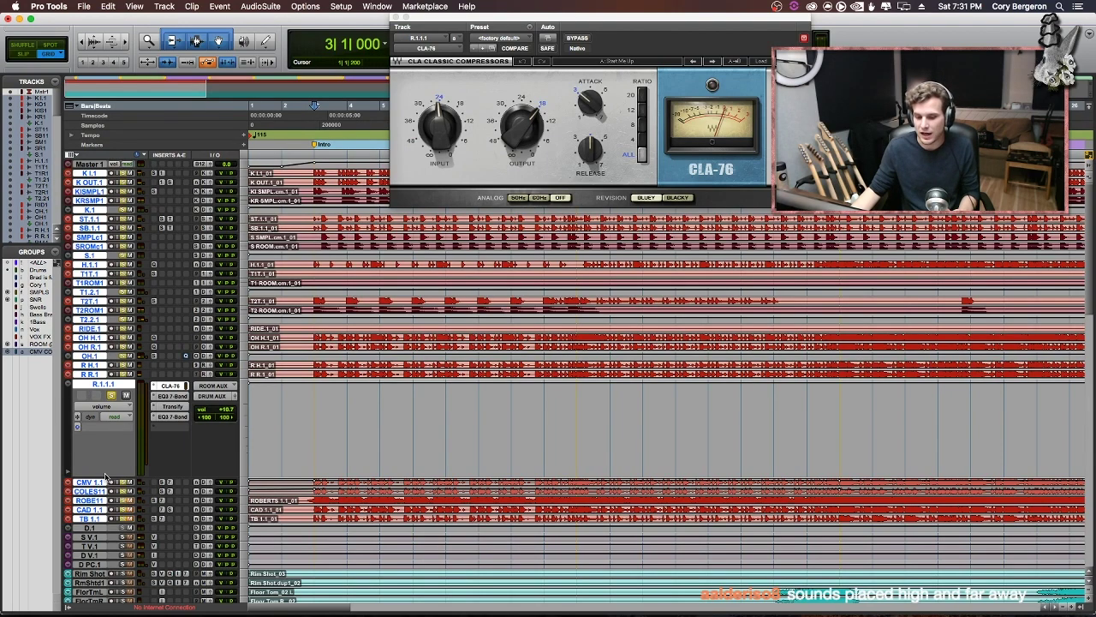
- Shrink the R.1.1.1 track again and close its CLA-76 compressor while playing the soloed drums from bar 3
left_click_drag(96, 474, 109, 368)
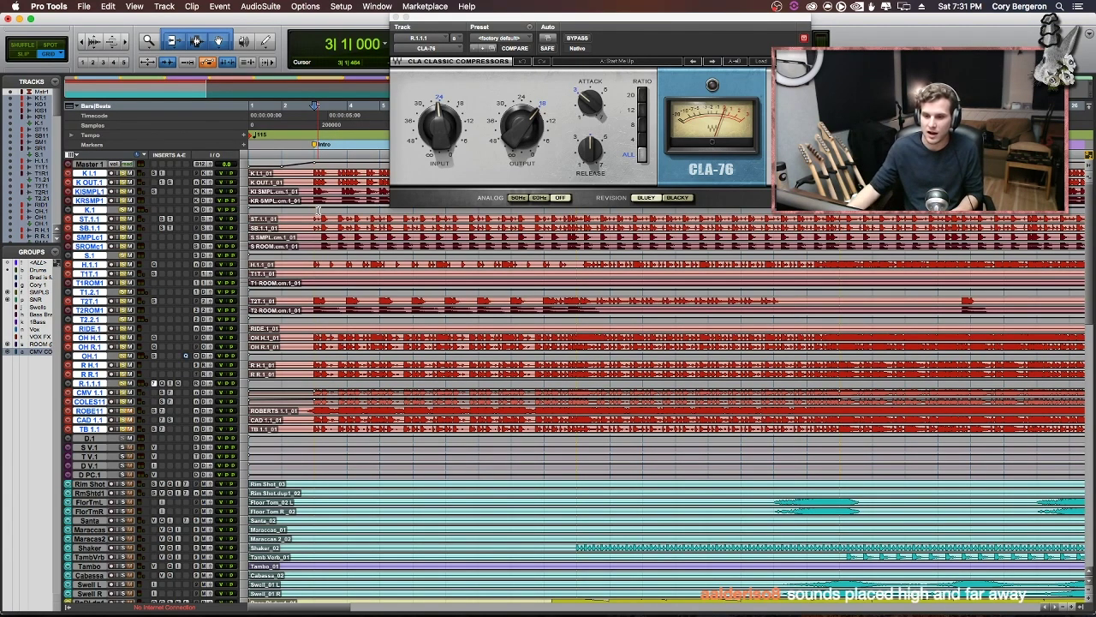
key("space")
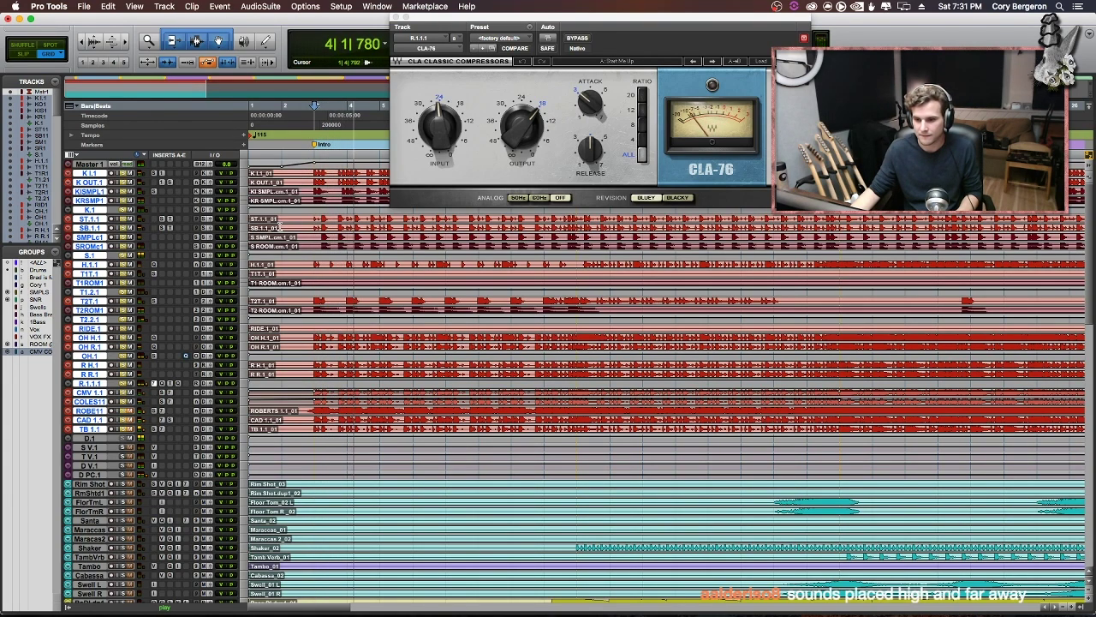
left_click(396, 17)
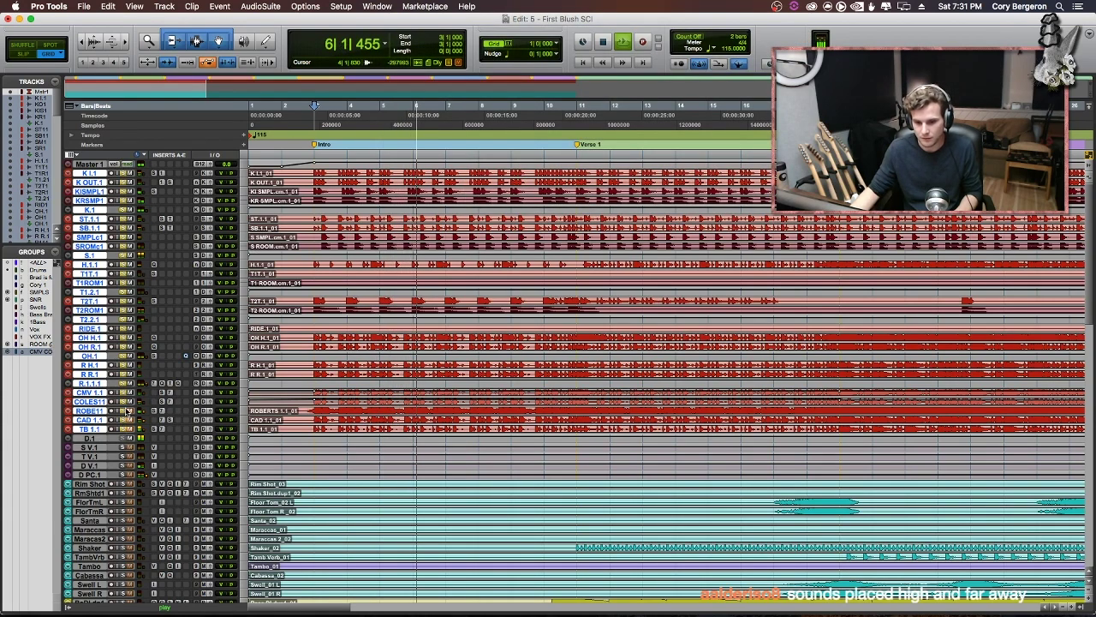
- Audition the full soloed drum kit repeatedly from the Intro, bar 3
key("space")
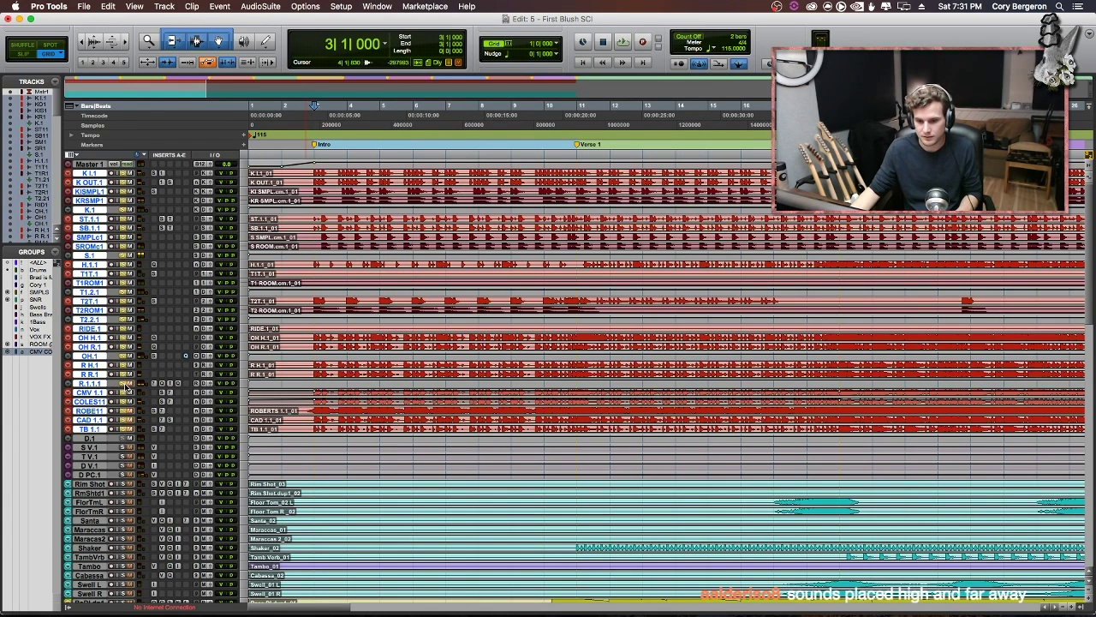
key("space")
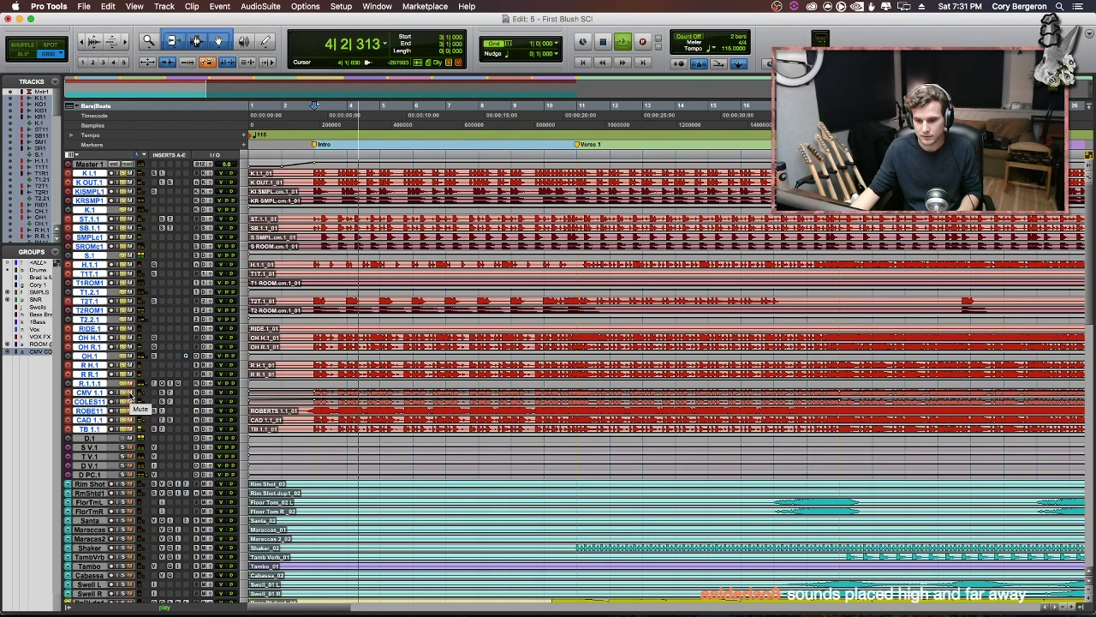
key("space")
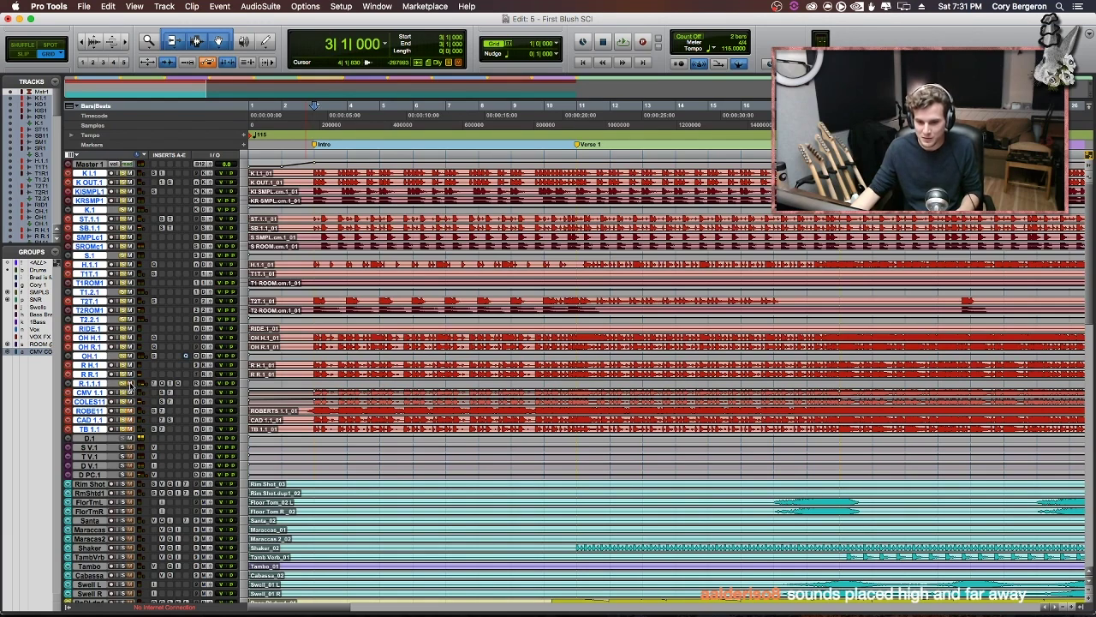
key("space")
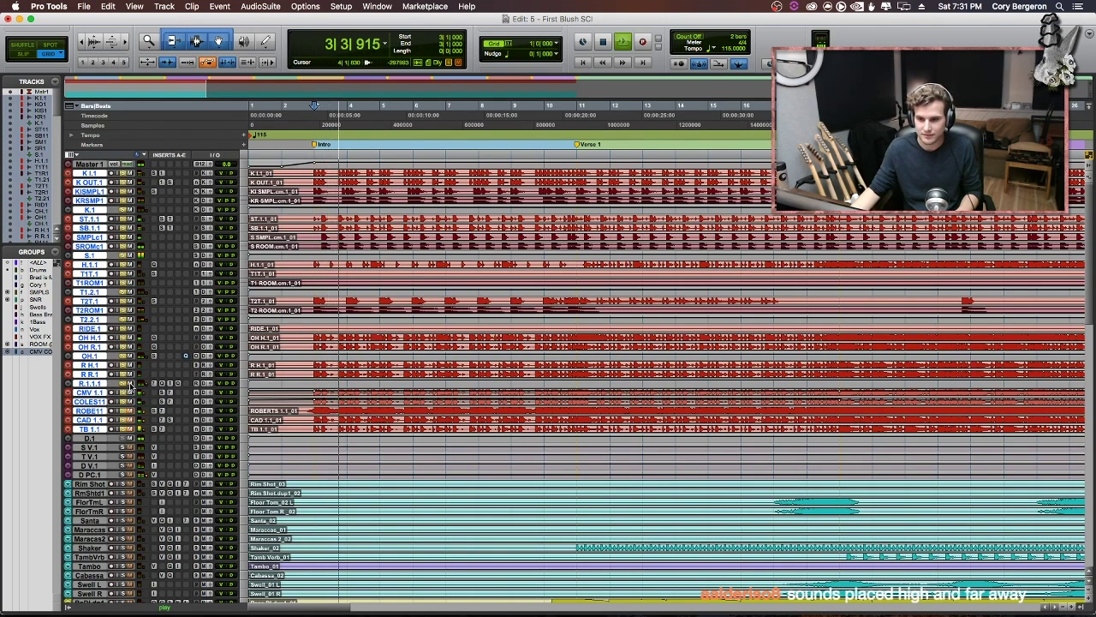
key("space")
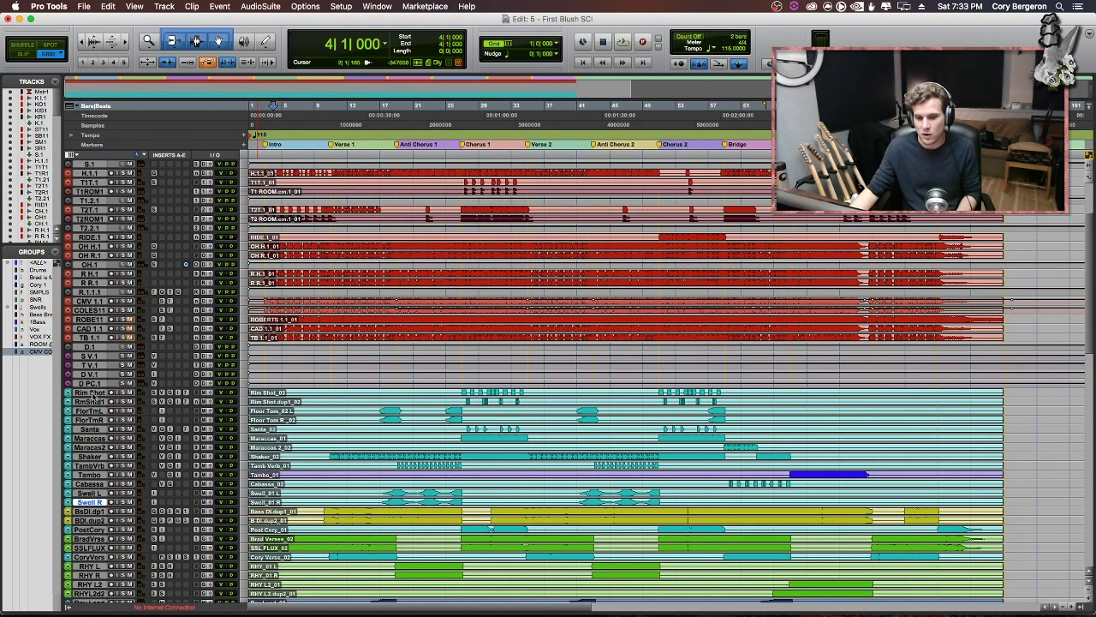
- Select and solo the percussion tracks from Rim Shot to Swell R, and look closer at their clips around Chorus 1
left_click(93, 394)
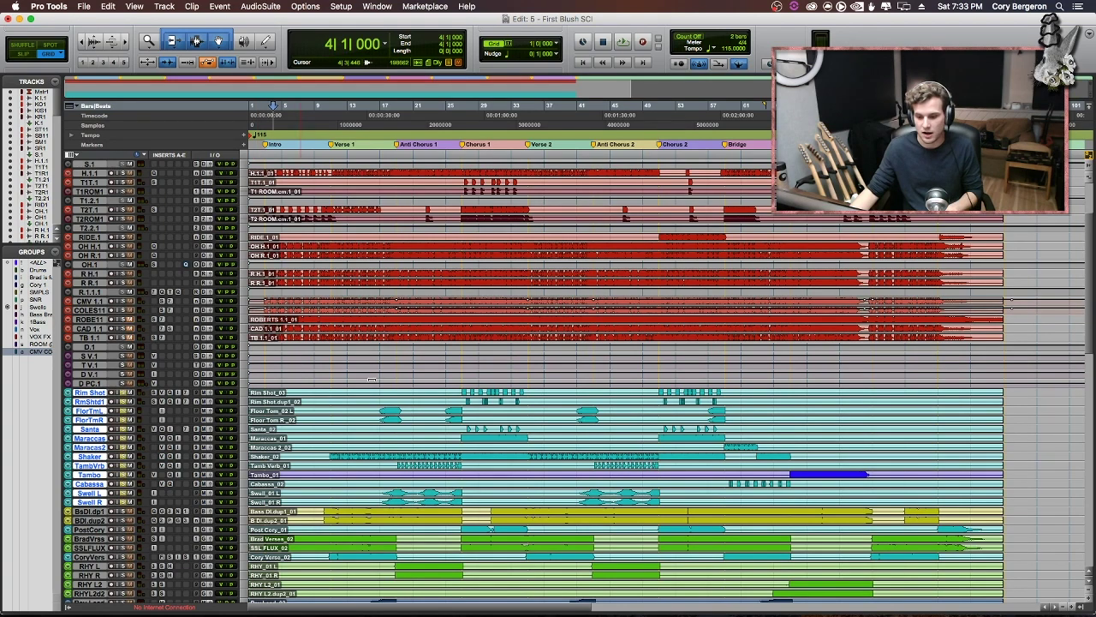
key("t")
scroll(448, 488, "right", 4)
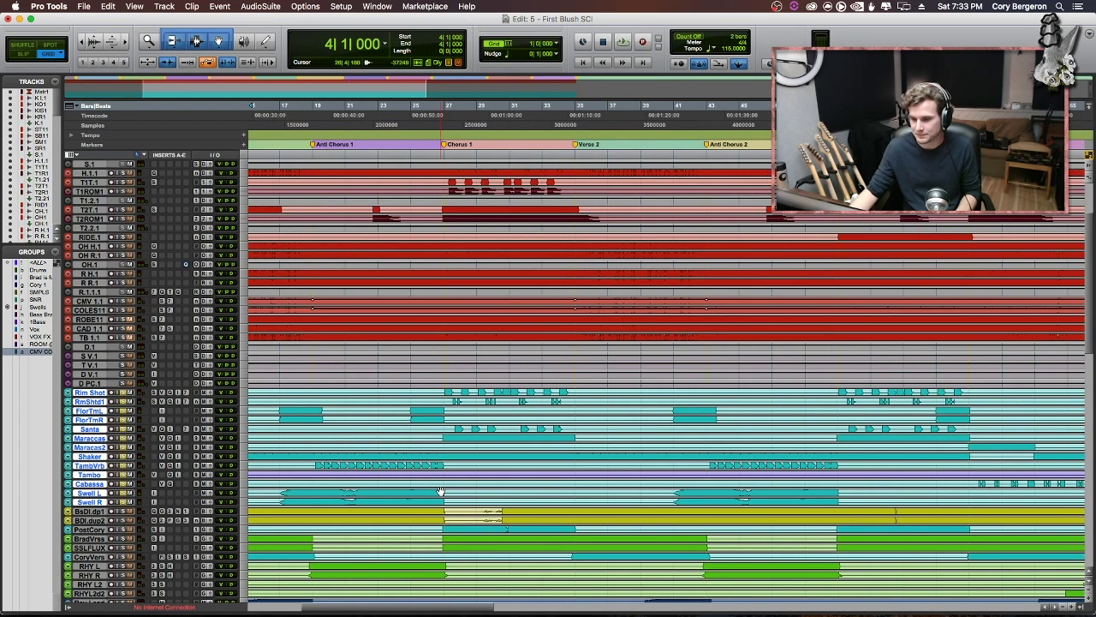
- Switch to Slip mode, place the edit cursor near the start of Verse 1, and view the percussion clips up to Chorus 1
key("F2")
scroll(442, 492, "left", 4)
left_click(416, 391)
key("t")
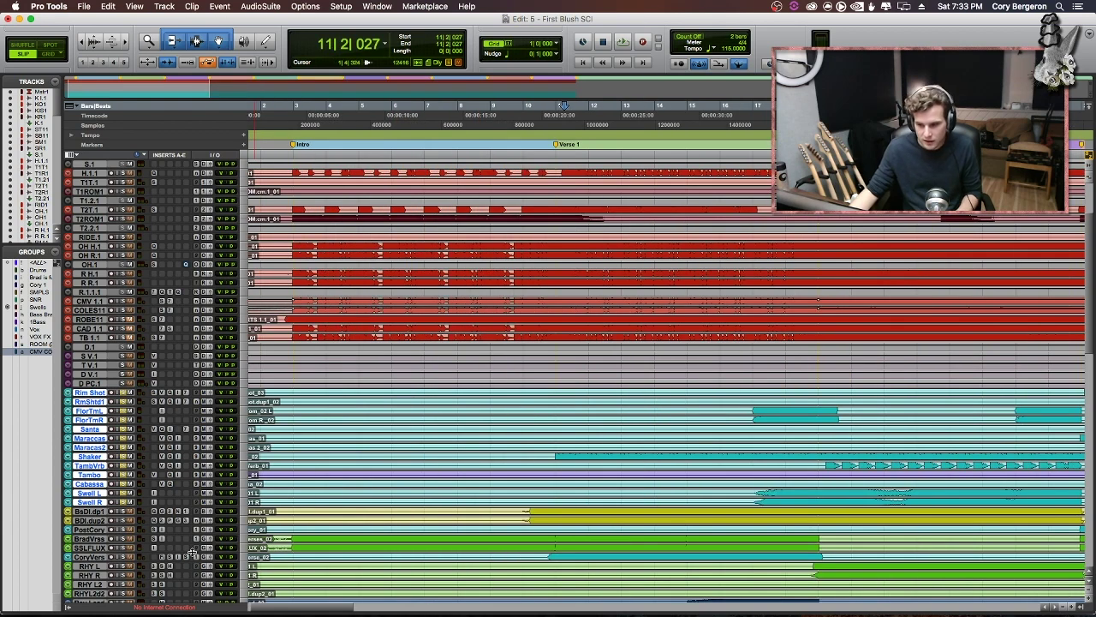
scroll(261, 528, "right", 3)
scroll(261, 529, "right", 4)
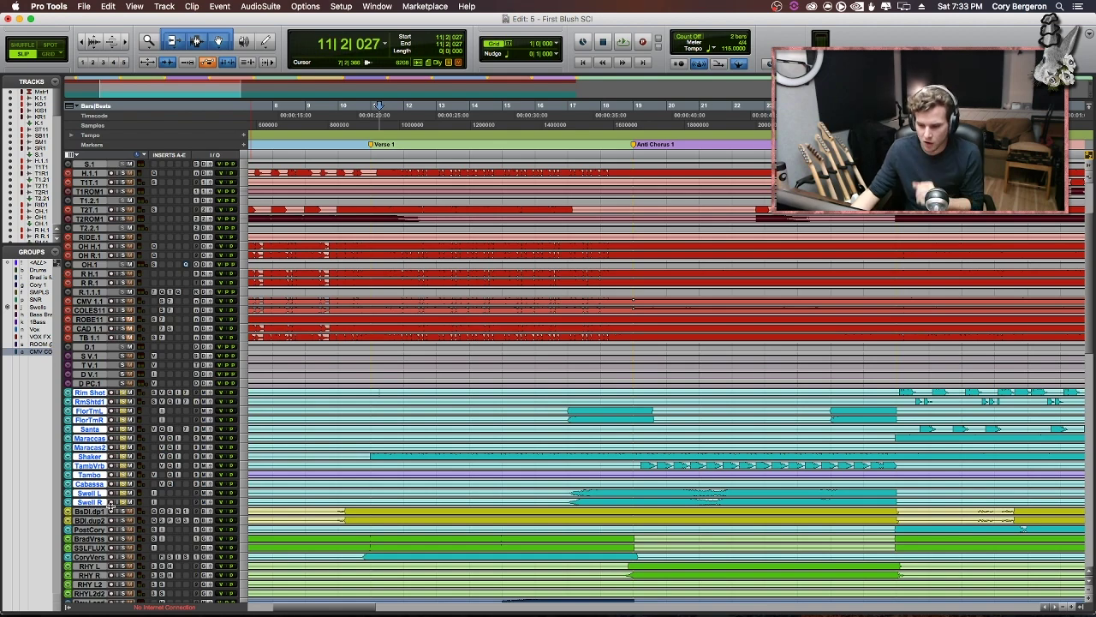
- Reduce the audio waveform height and select the FlorTmL and FlorTmR clips spanning the start of Anti Chorus 1
key("alt+super+[")
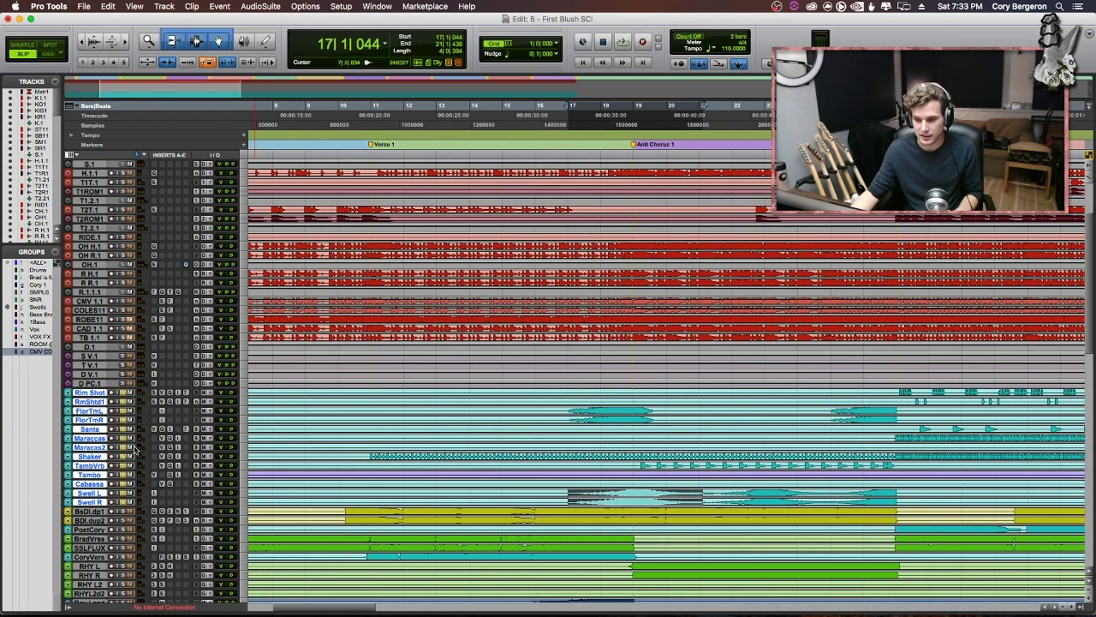
left_click_drag(536, 410, 676, 417)
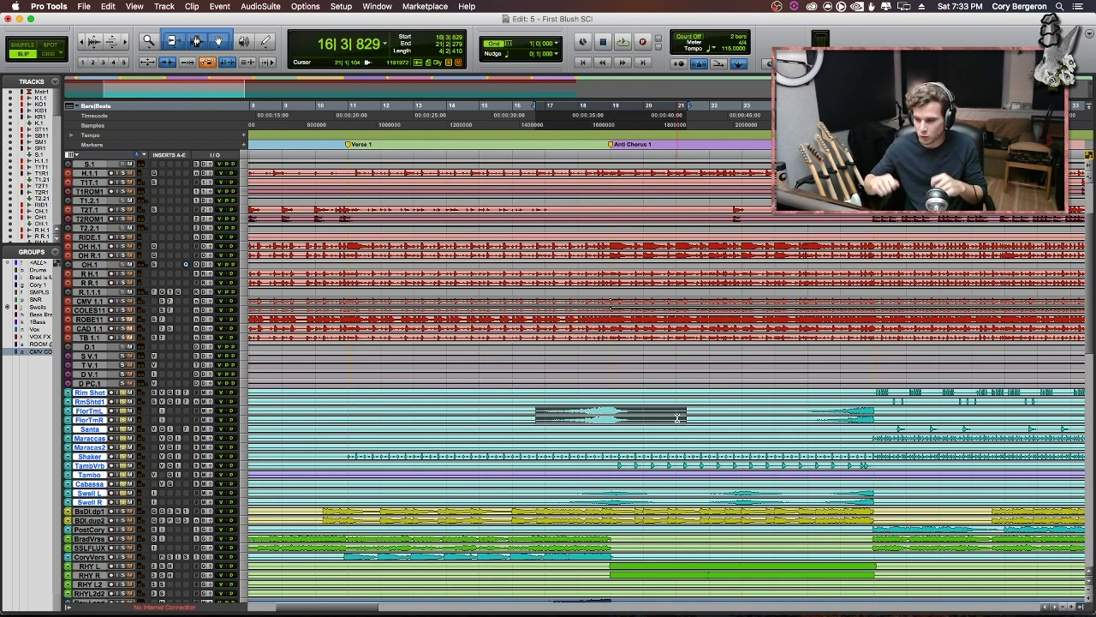
scroll(362, 417, "right", 10)
scroll(197, 452, "right", 3)
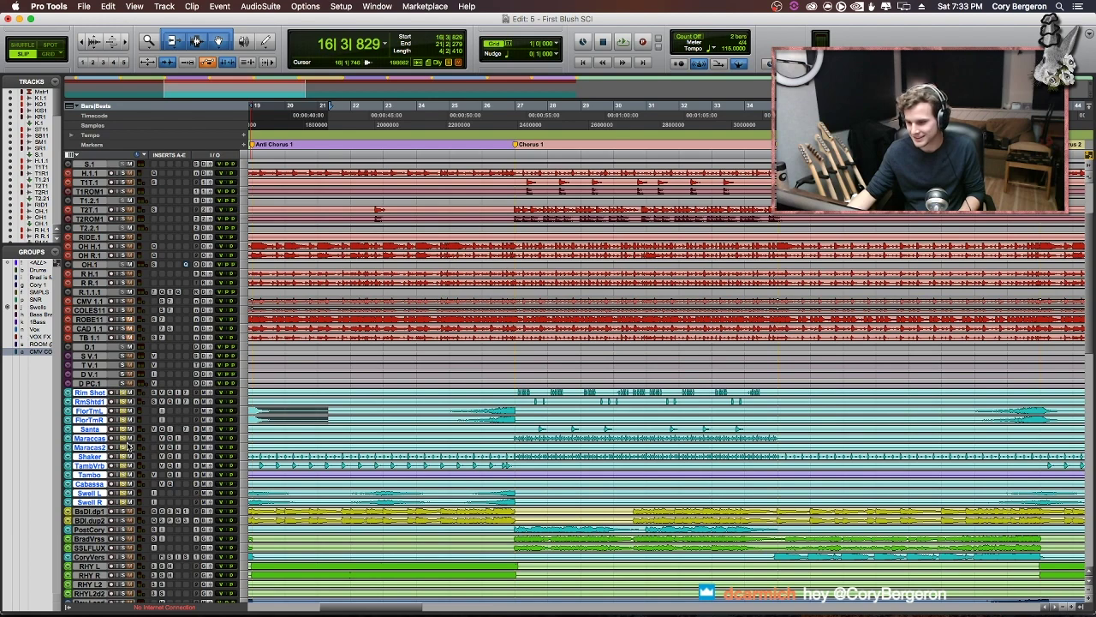
- Switch back to Grid mode and place the edit cursor at bar 25, before Chorus 1
key("r")
scroll(414, 477, "left", 6)
key("F4")
left_click(512, 428)
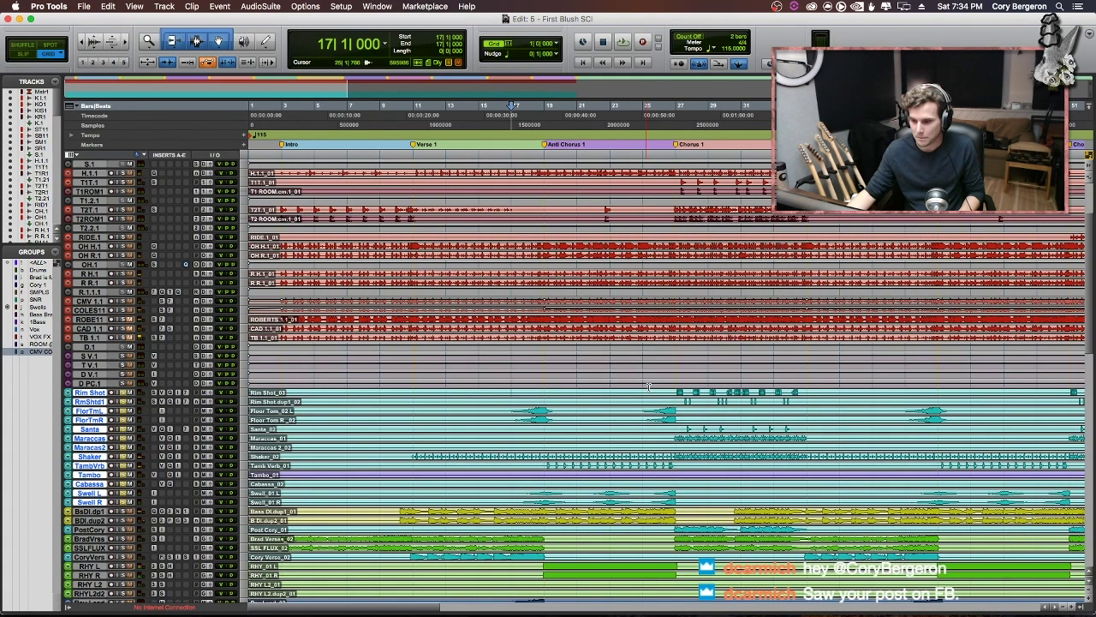
left_click(648, 387)
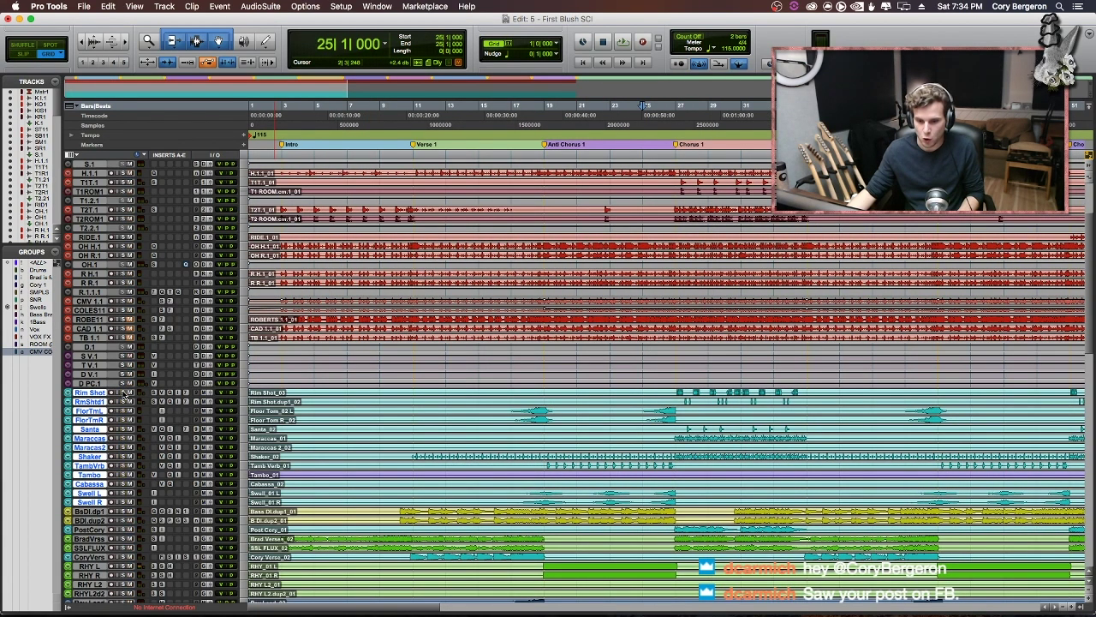
- Look over the session down to the vocal and master tracks, and play the transition into Chorus 1 from bar 26
left_click_drag(678, 153, 805, 203)
left_click(636, 280)
scroll(635, 280, "down", 10)
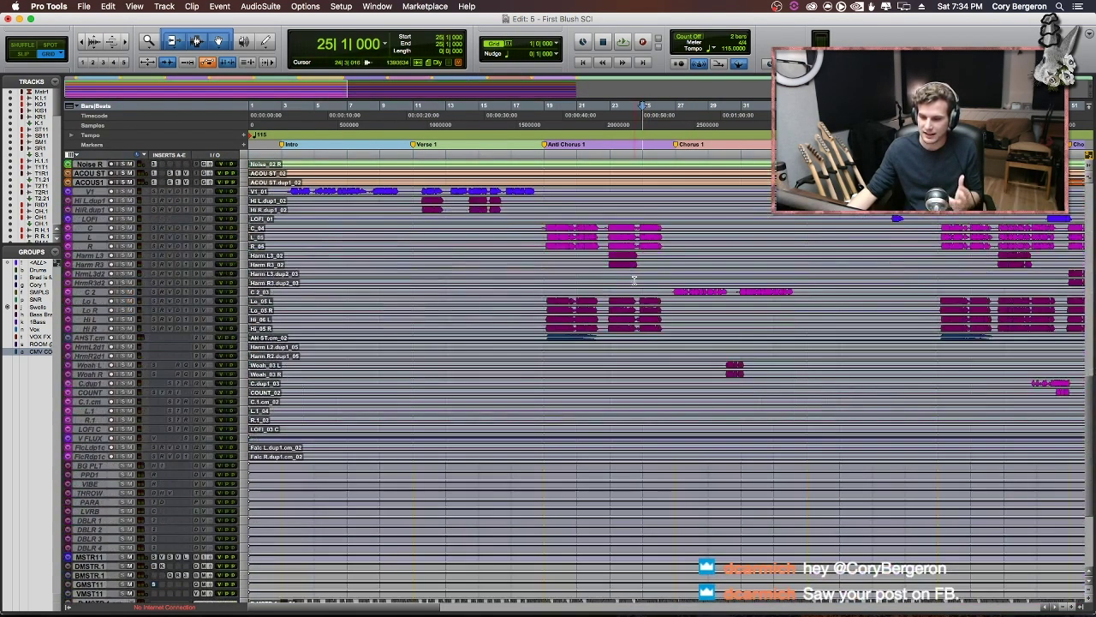
scroll(635, 280, "up", 10)
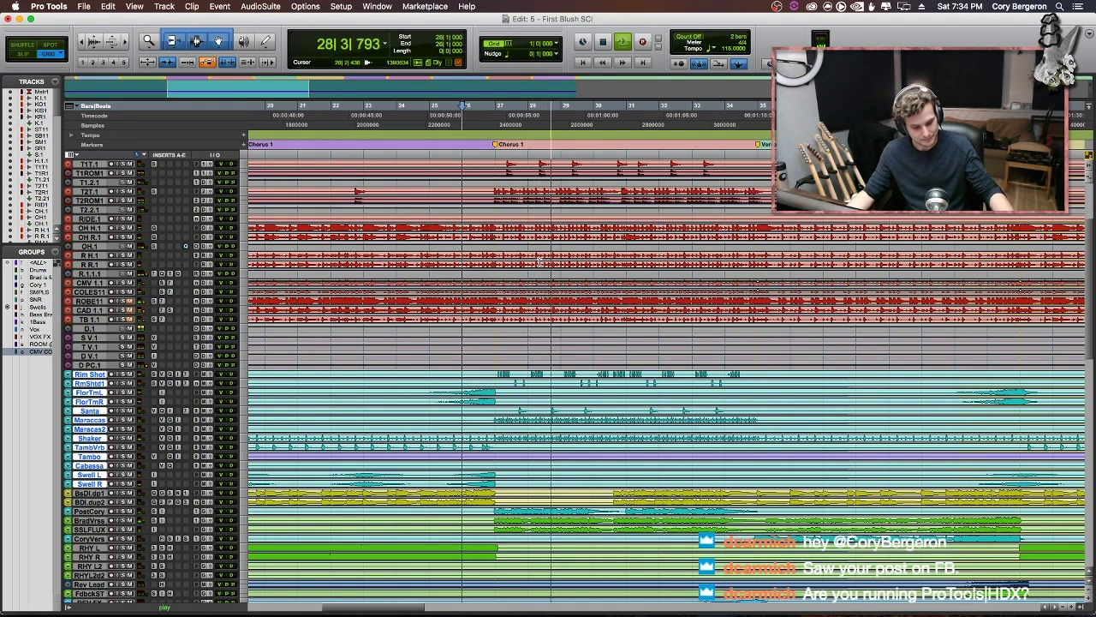
key("space")
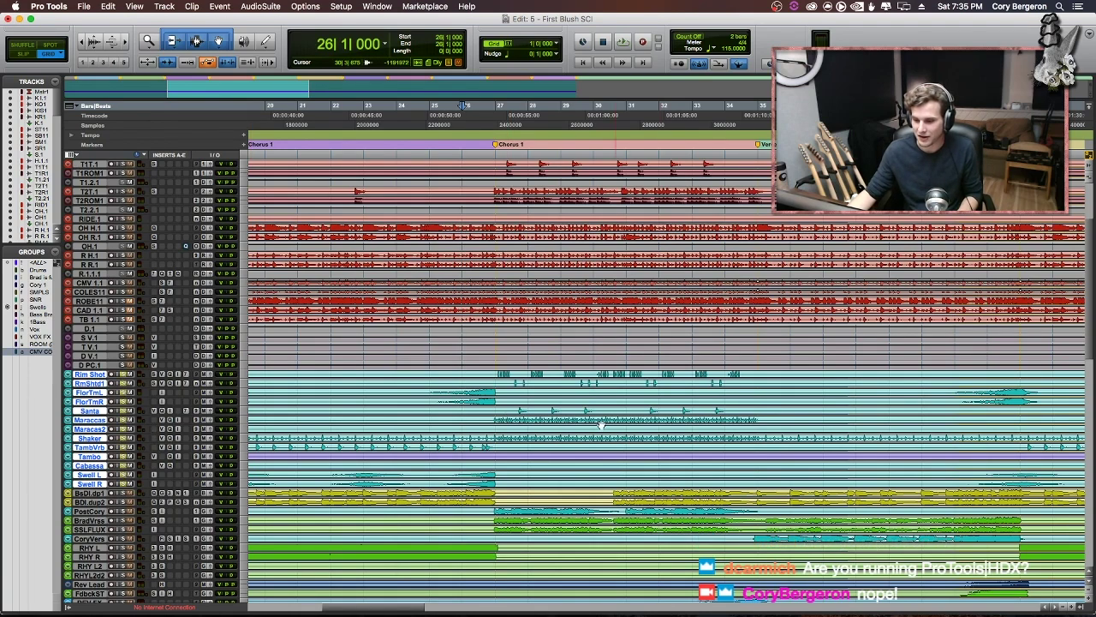
- Audition the percussion tracks from bar 25 through Chorus 1, and fit the whole song in view
left_click(495, 381)
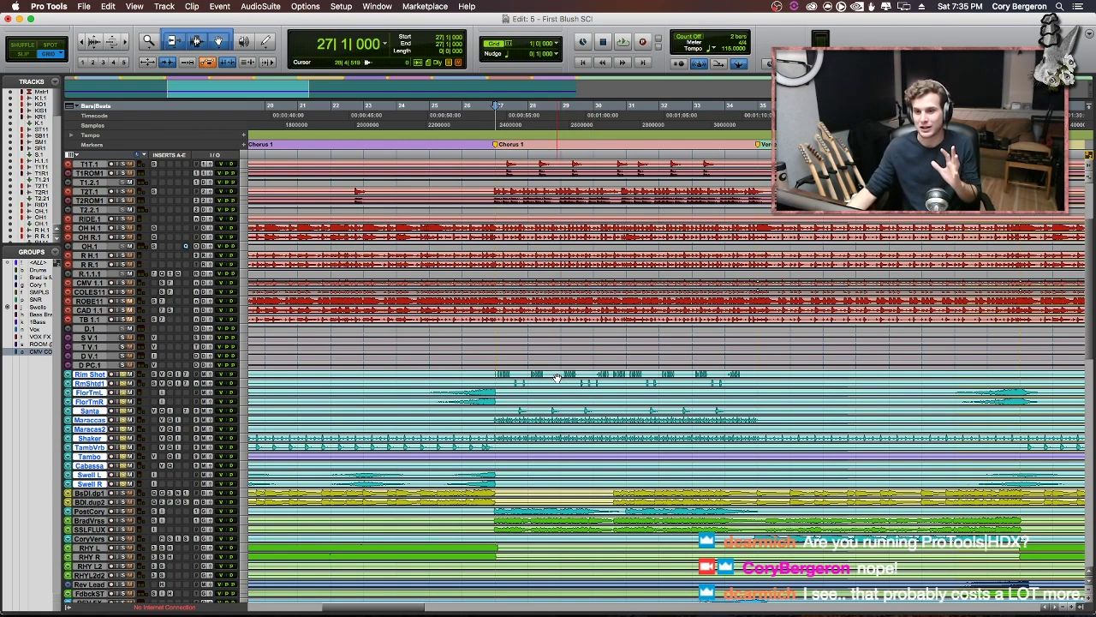
left_click(439, 376)
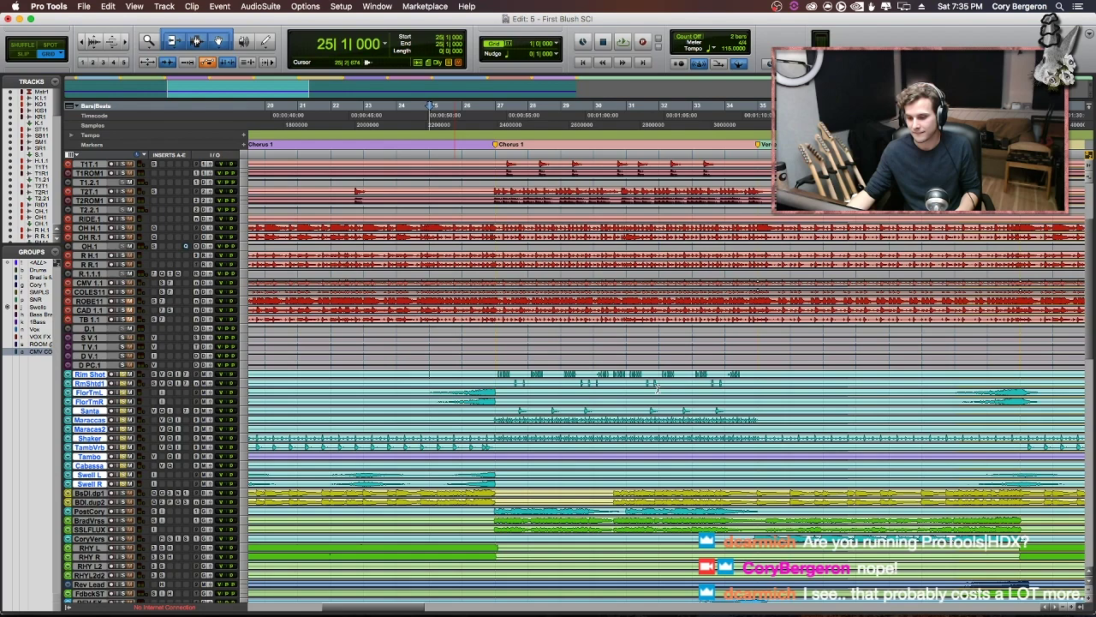
key("space")
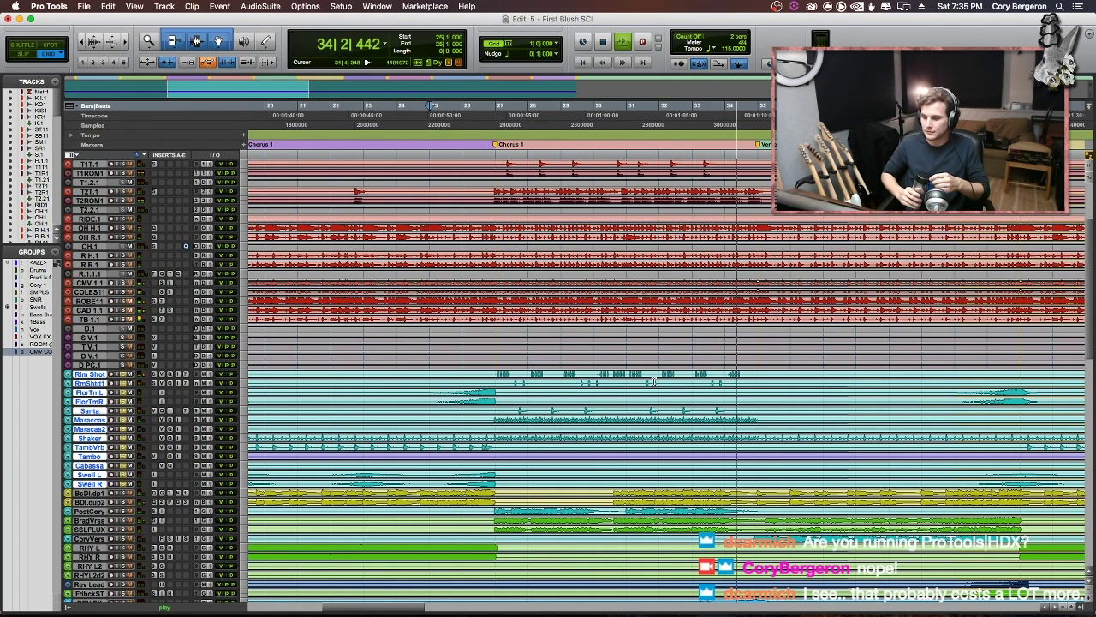
key("alt+a")
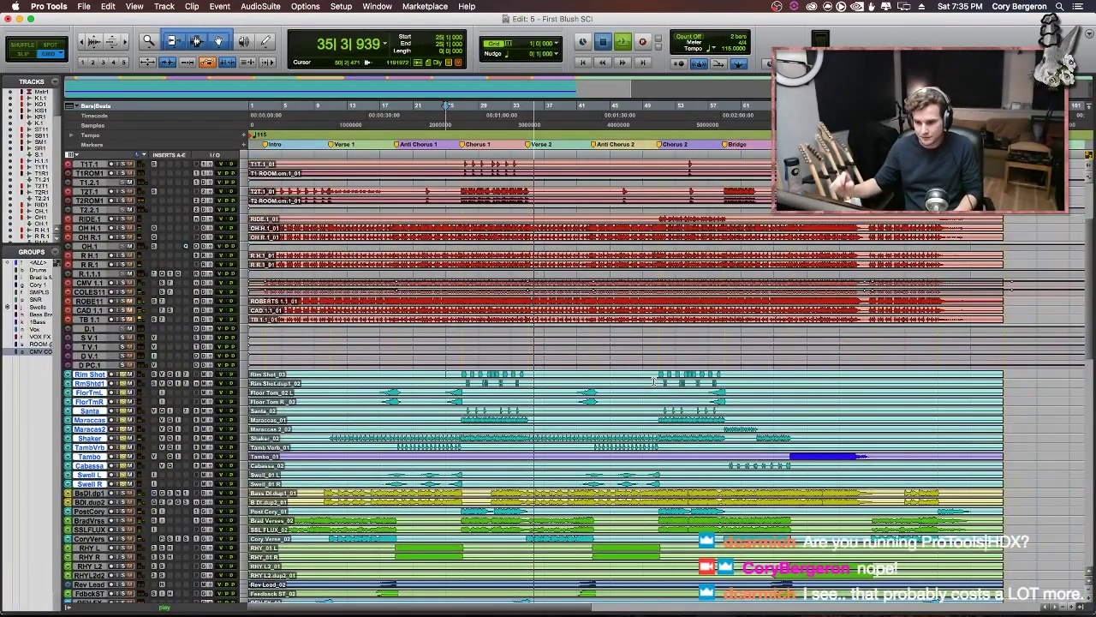
key("space")
- Inspect the percussion channels' panning in the Mix window, selecting Tamb and Mrcs2, and return to the Edit window
key("super+equal")
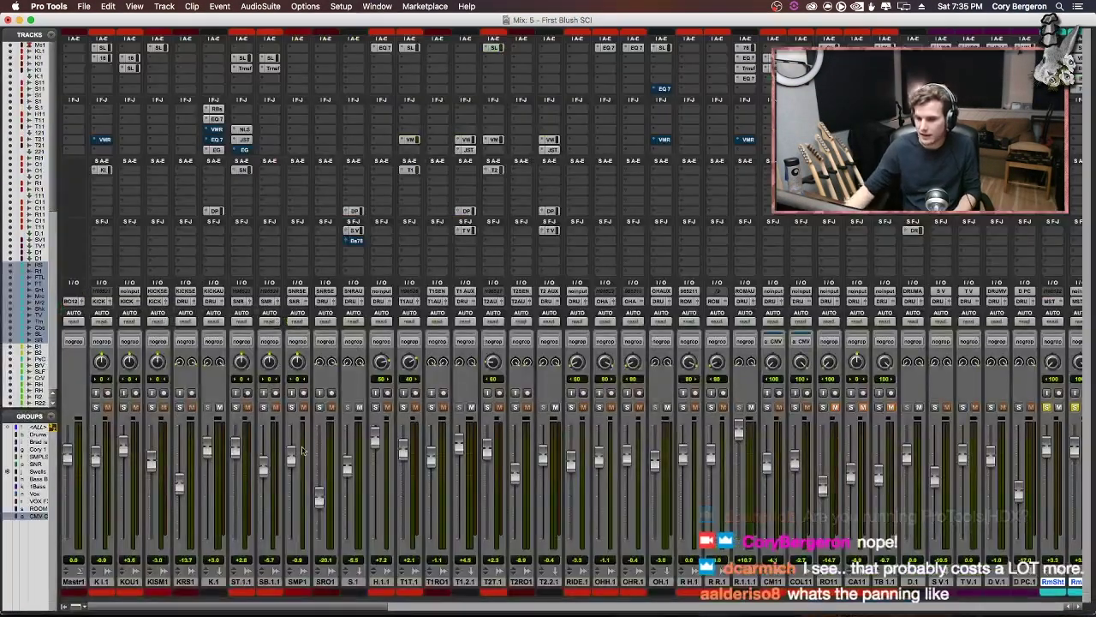
scroll(355, 445, "right", 3)
scroll(355, 444, "right", 2)
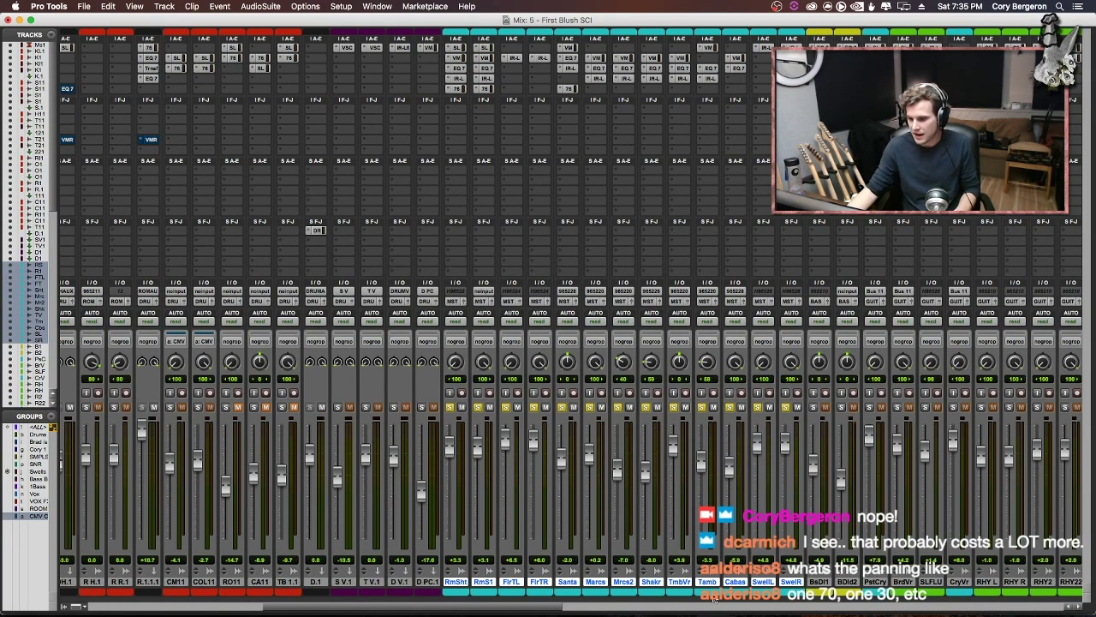
left_click(709, 583)
left_click(625, 582, "super")
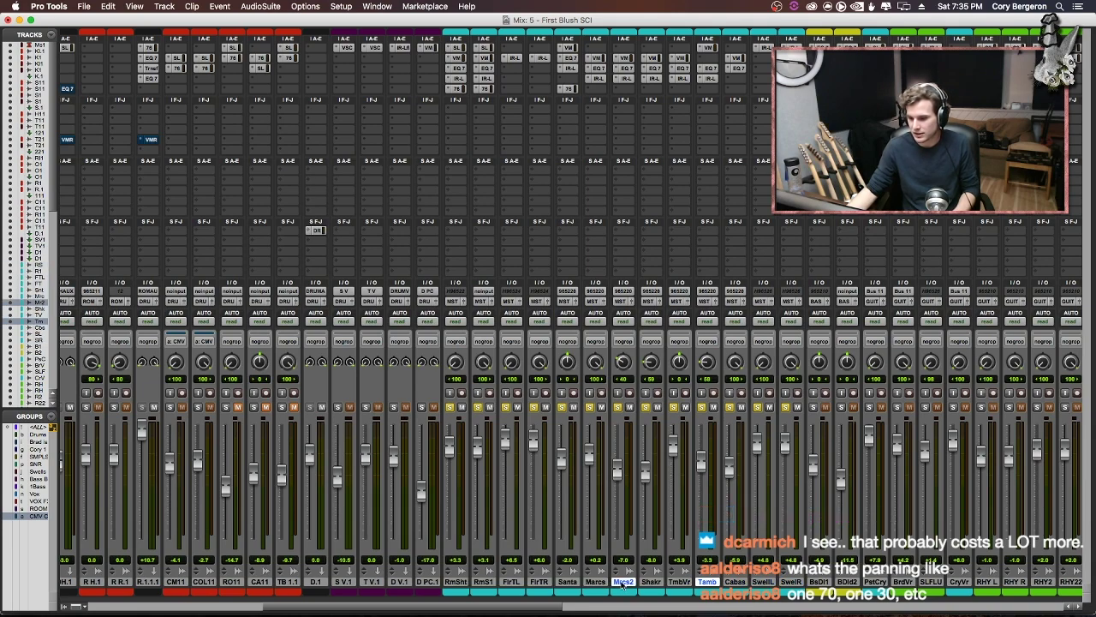
key("super+equal")
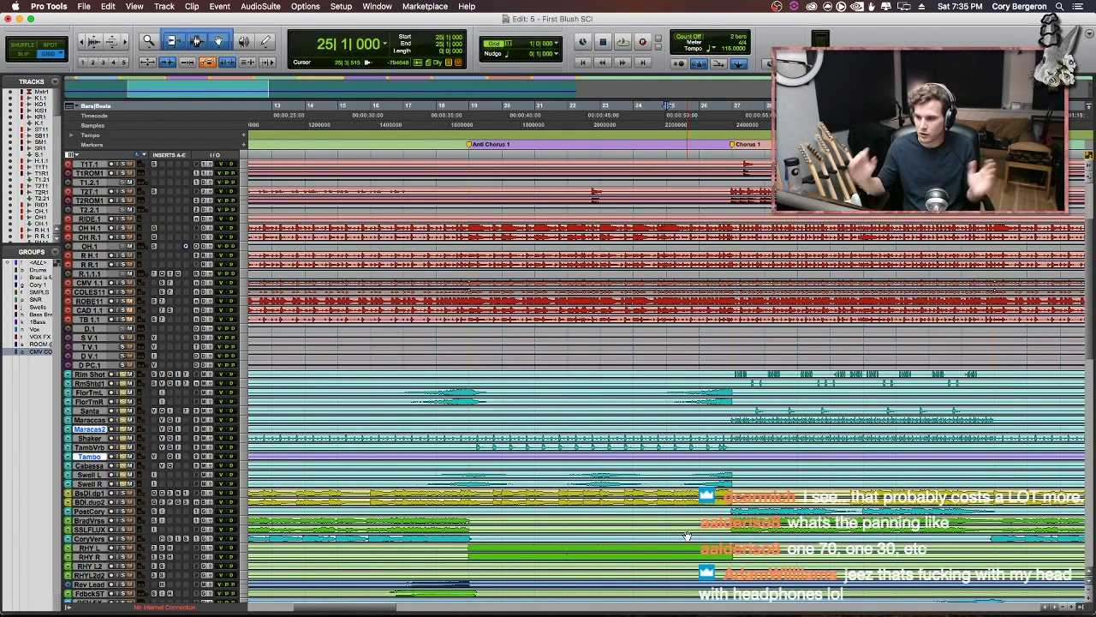
- Enlarge the Swell L and Swell R tracks, place the edit cursor at bar 17 before Anti Chorus 1, and solo the swells
left_click(346, 145)
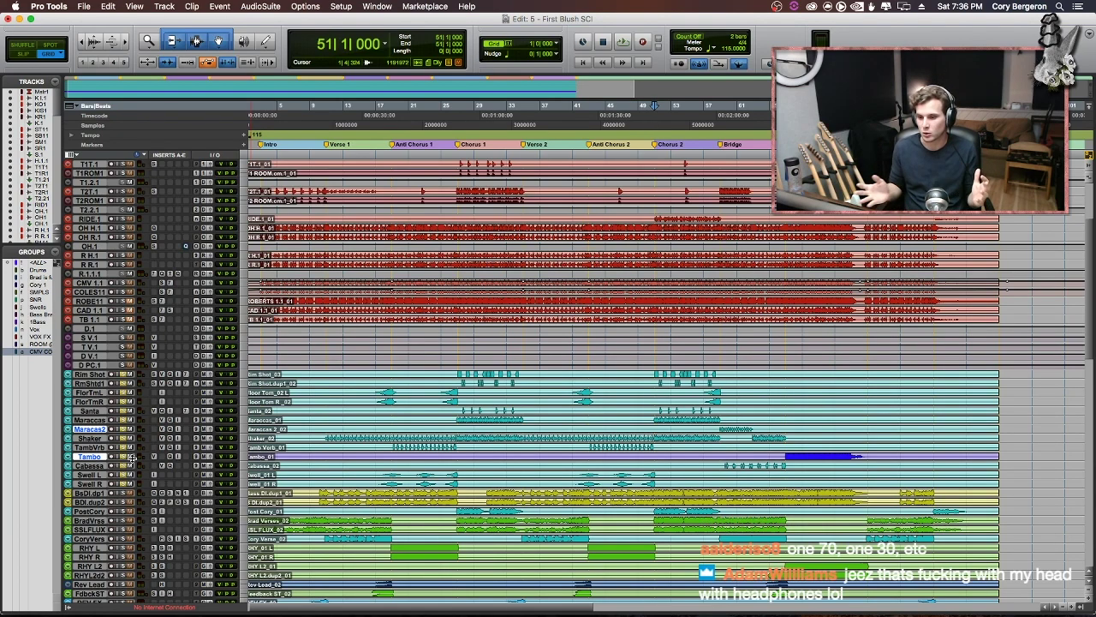
key("t")
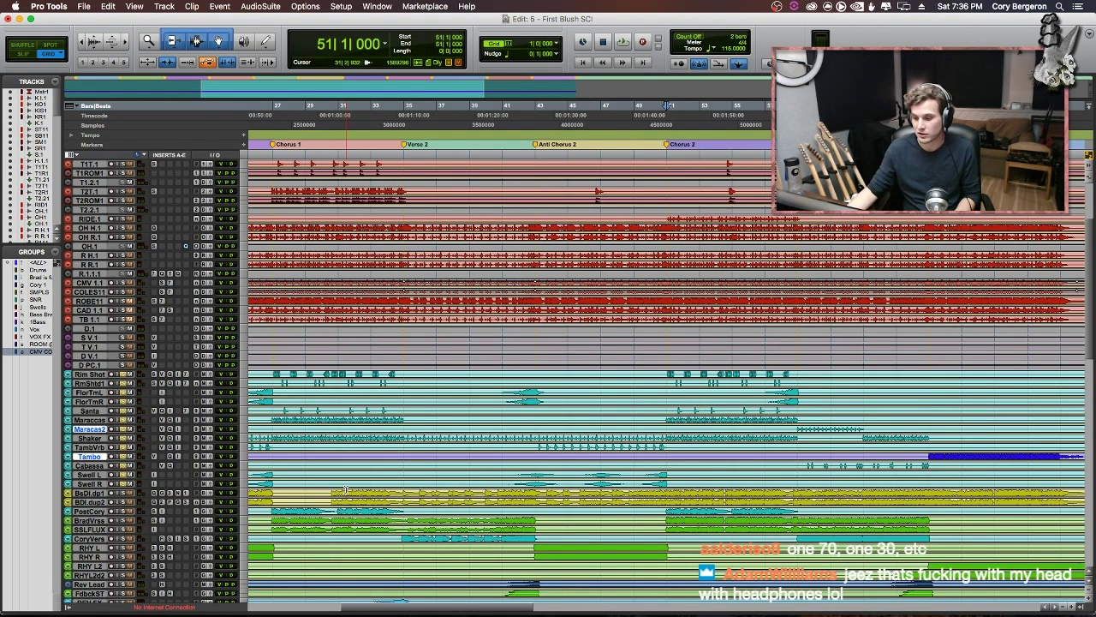
scroll(342, 490, "left", 5)
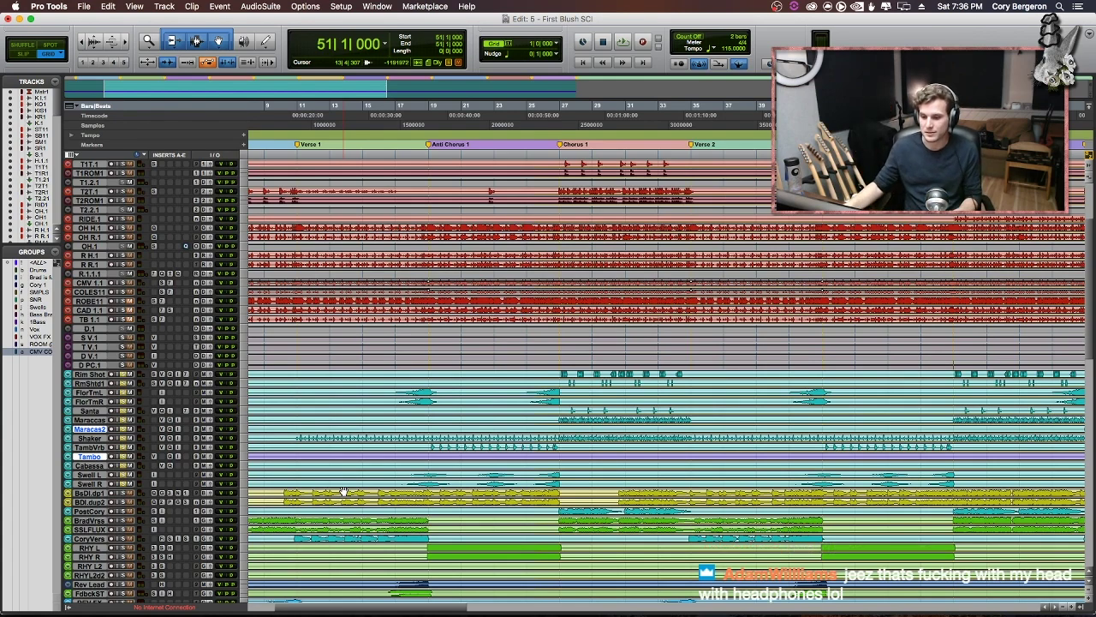
left_click_drag(154, 488, 154, 546)
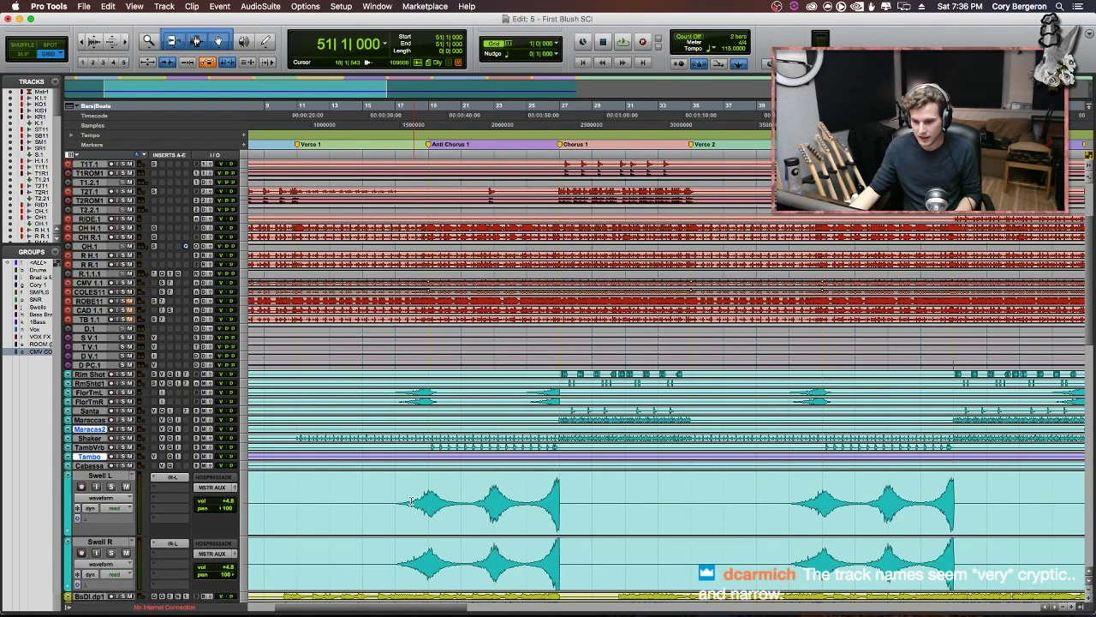
left_click(397, 501)
key("shift+s")
- Switch to Slip mode and play the soloed swells from bar 17 through Anti Chorus 1 into Chorus 1
key("r")
scroll(520, 521, "down", 1)
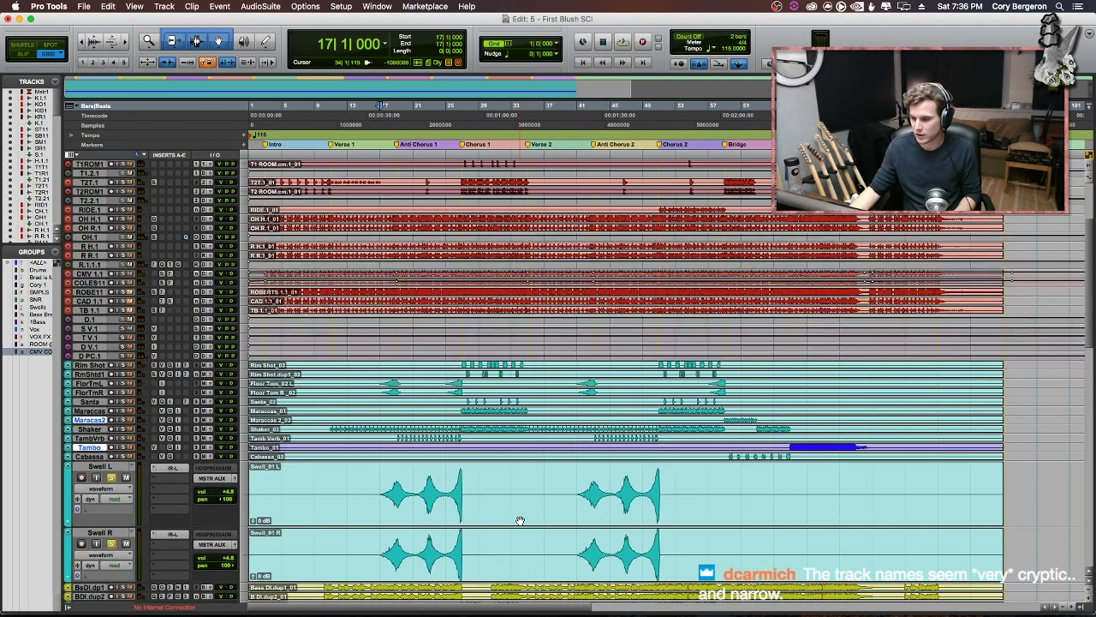
key("ctrl+bracketleft")
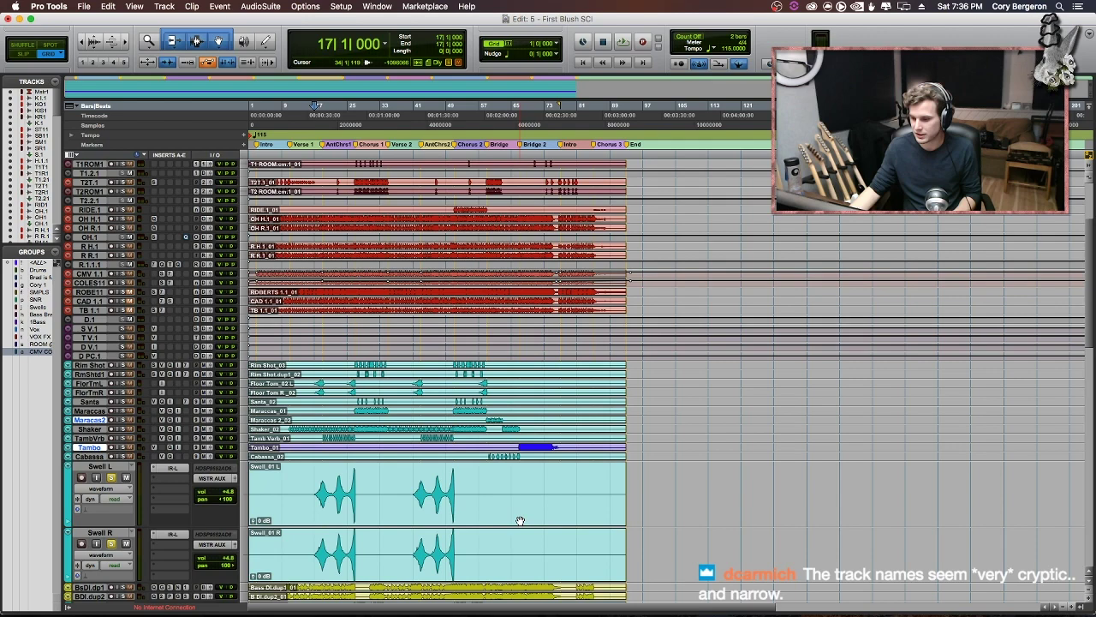
key("ctrl+bracketright")
key("ctrl+bracketright")
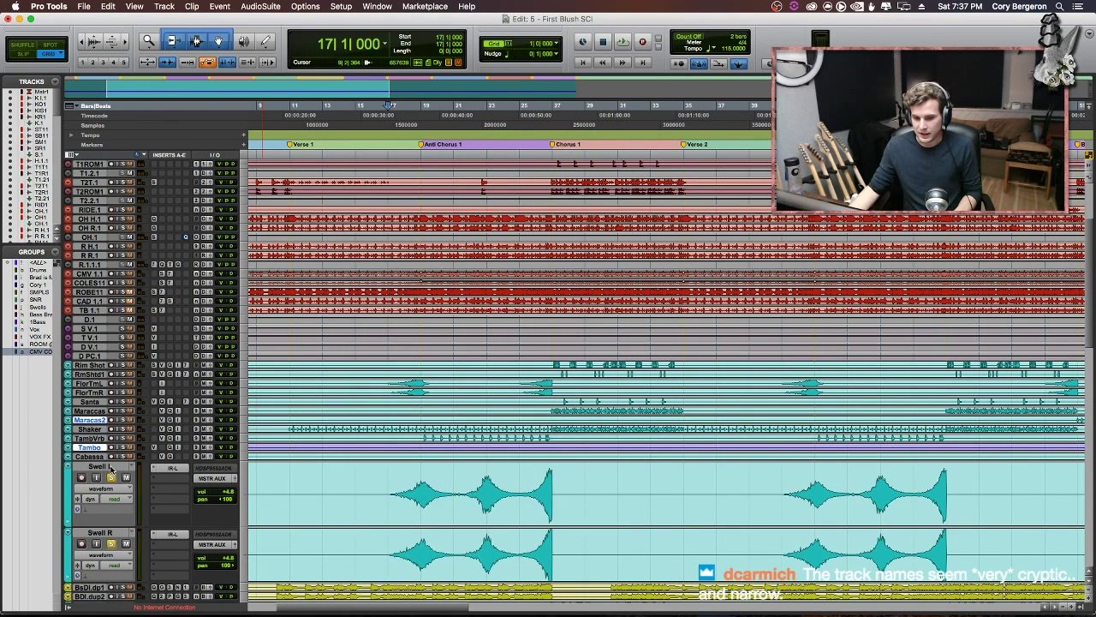
left_click(389, 492)
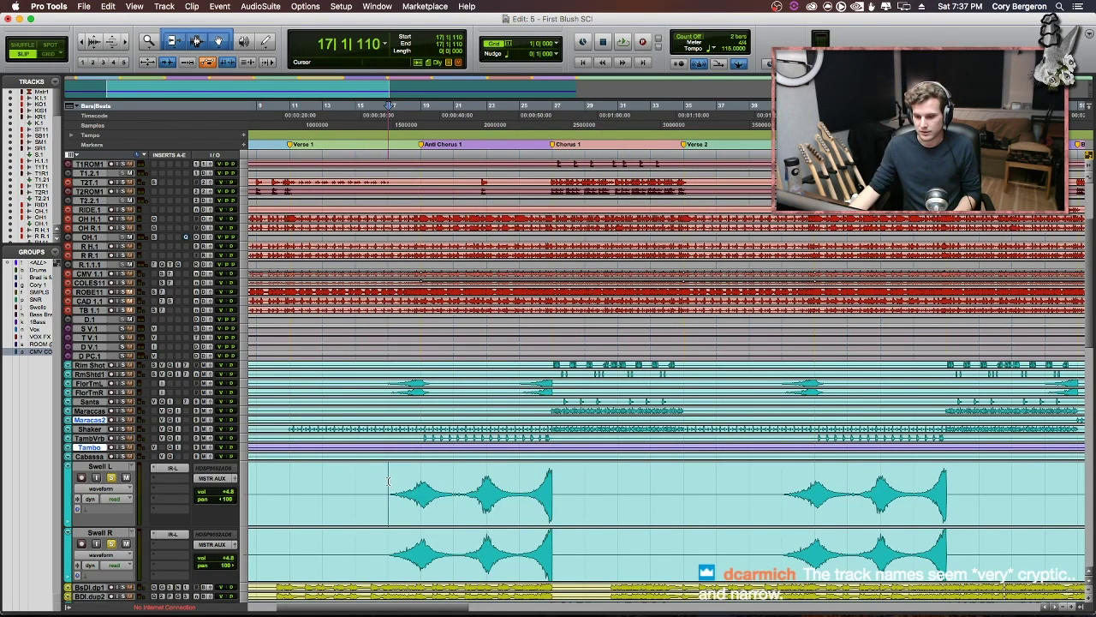
key("space")
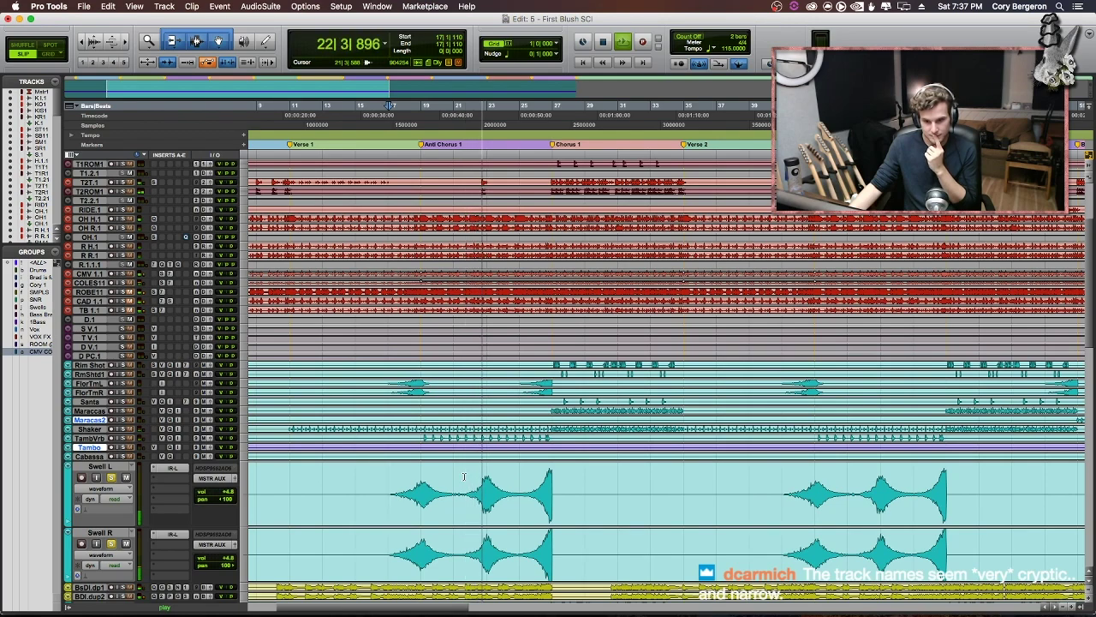
scroll(463, 476, "down", 1)
scroll(464, 476, "down", 1)
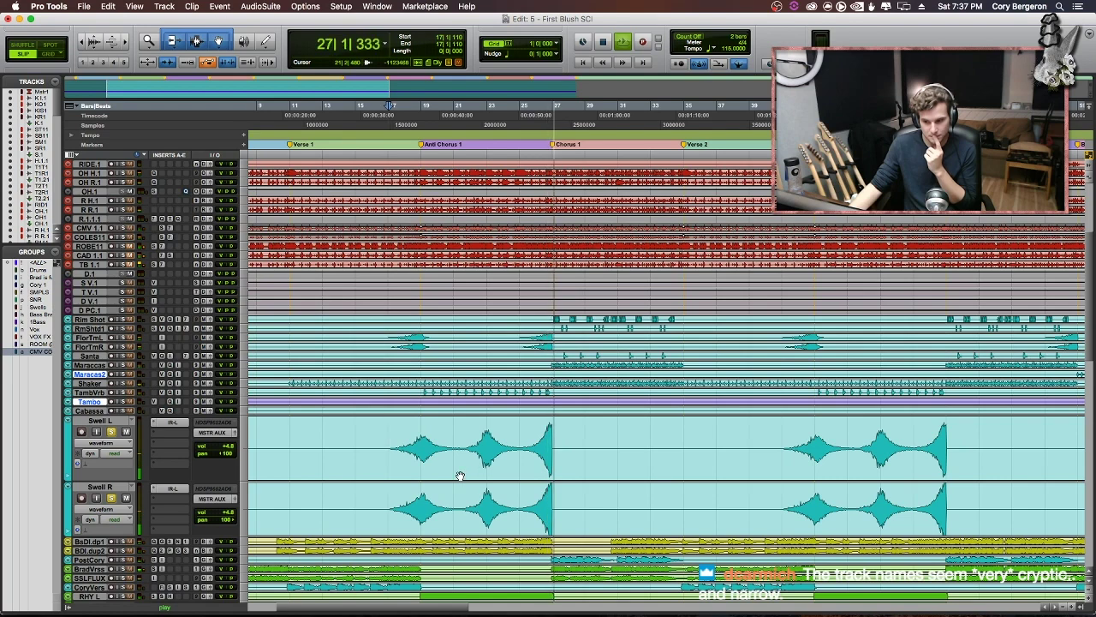
key("space")
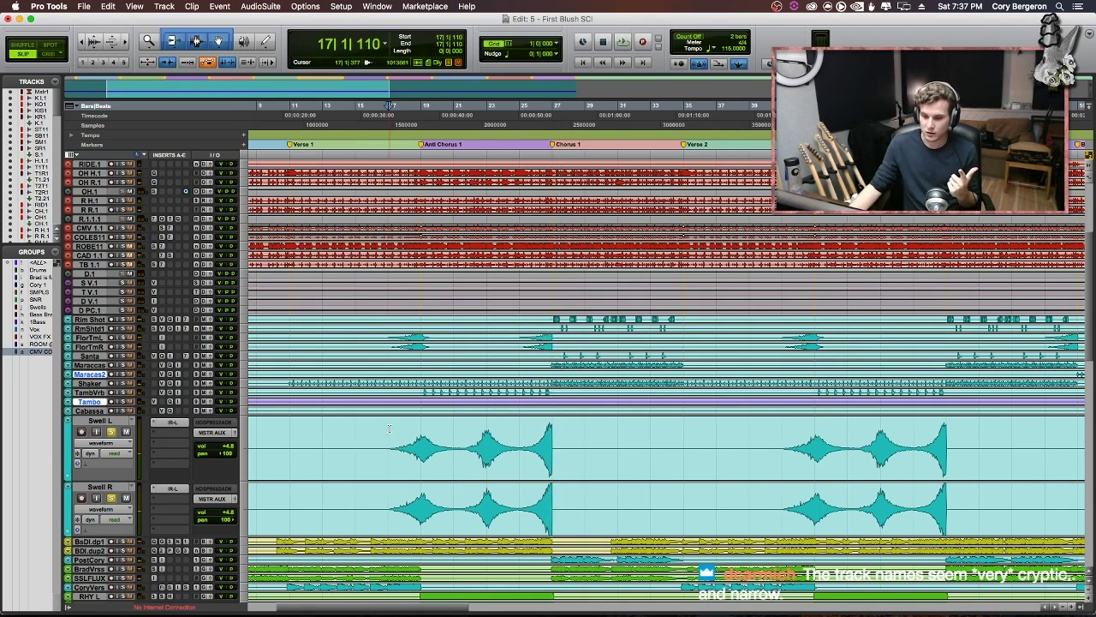
- Highlight Swell L's first two swells, the final swell leading into Chorus 1, and the whole passage from bar 15
left_click_drag(390, 428, 526, 429)
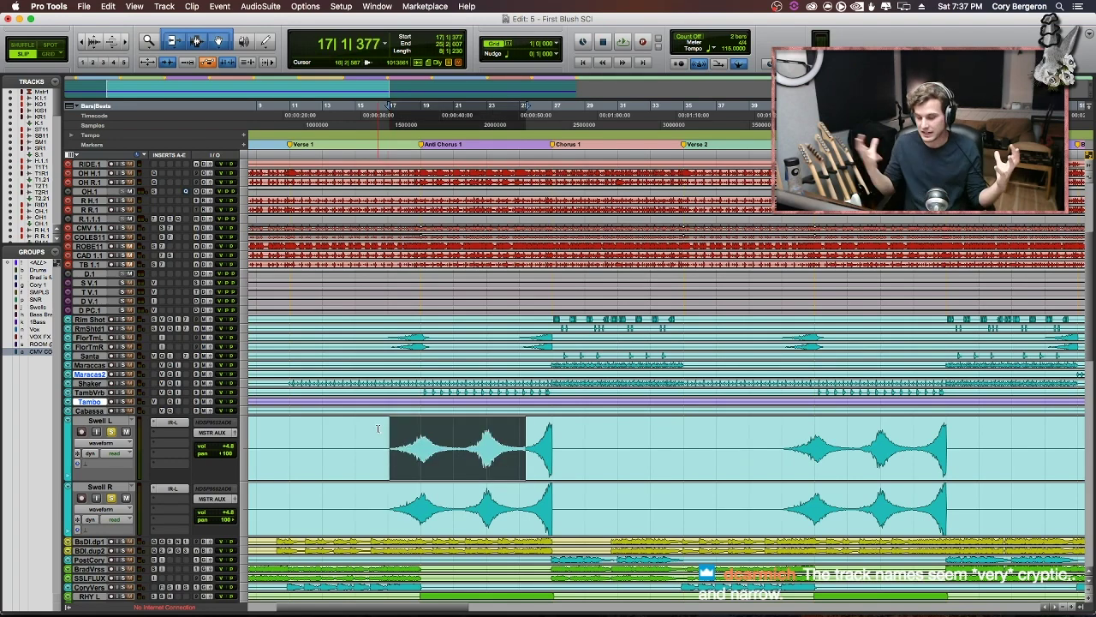
left_click_drag(511, 445, 585, 446)
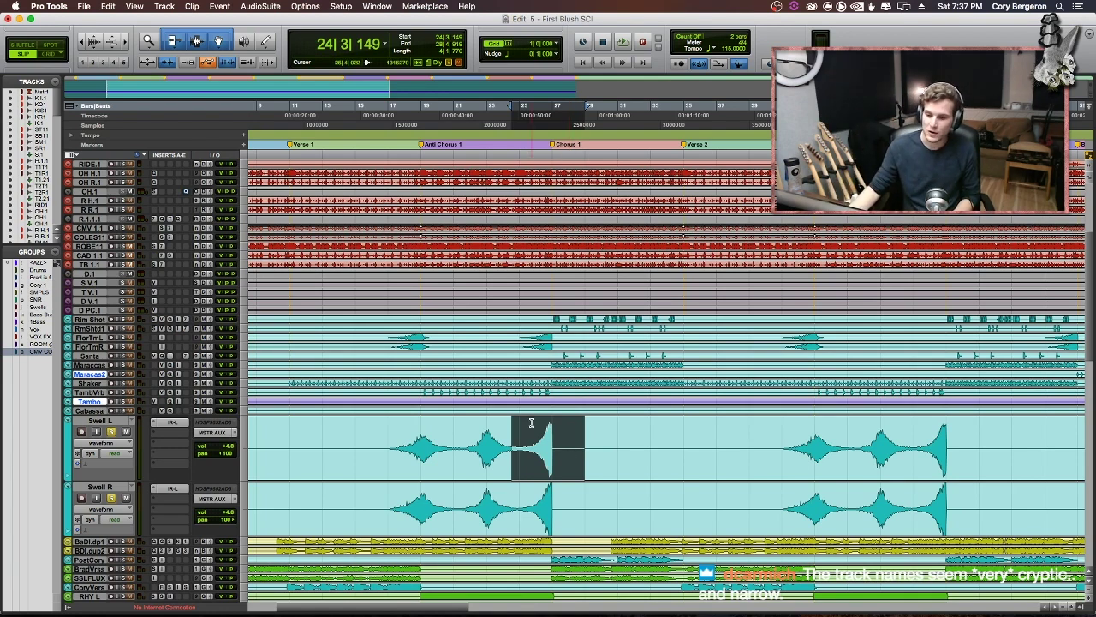
left_click(360, 434)
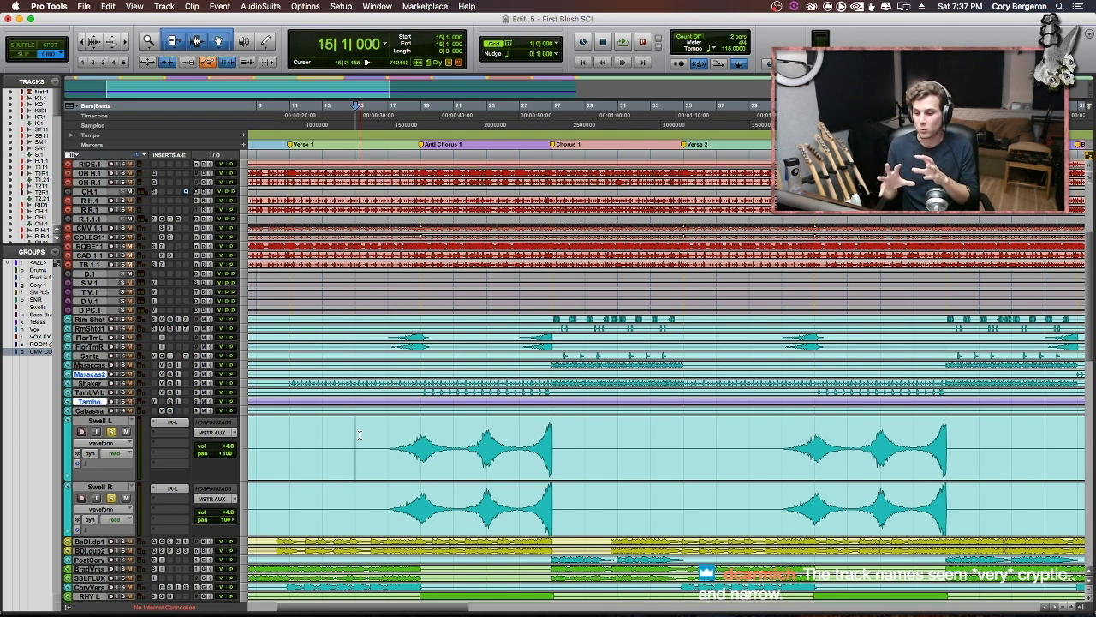
left_click_drag(359, 435, 548, 496)
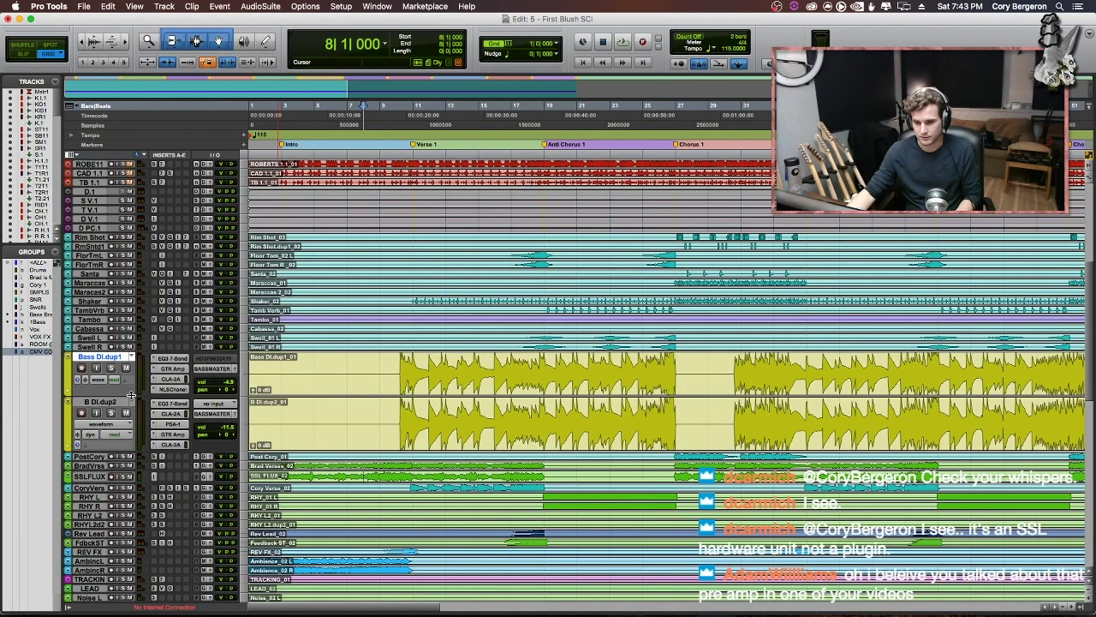
- In Slip mode, select the Bass DI.dup1 part before Chorus 1, from about bar 9 to bar 27, and audition it soloed
key("F2")
left_click_drag(395, 374, 686, 374)
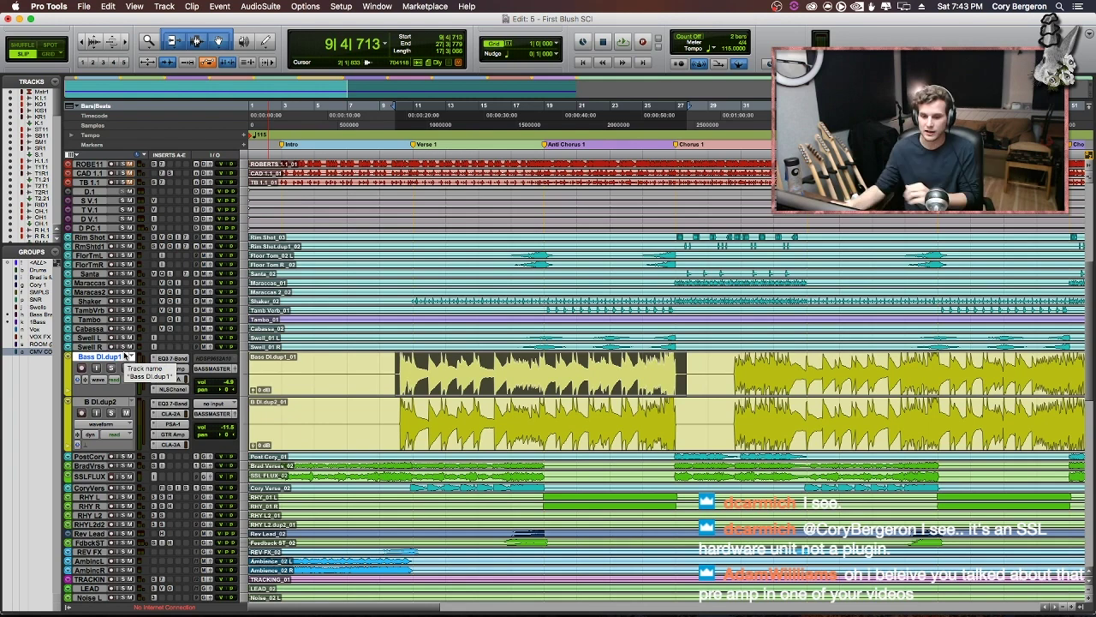
left_click(110, 367)
key("space")
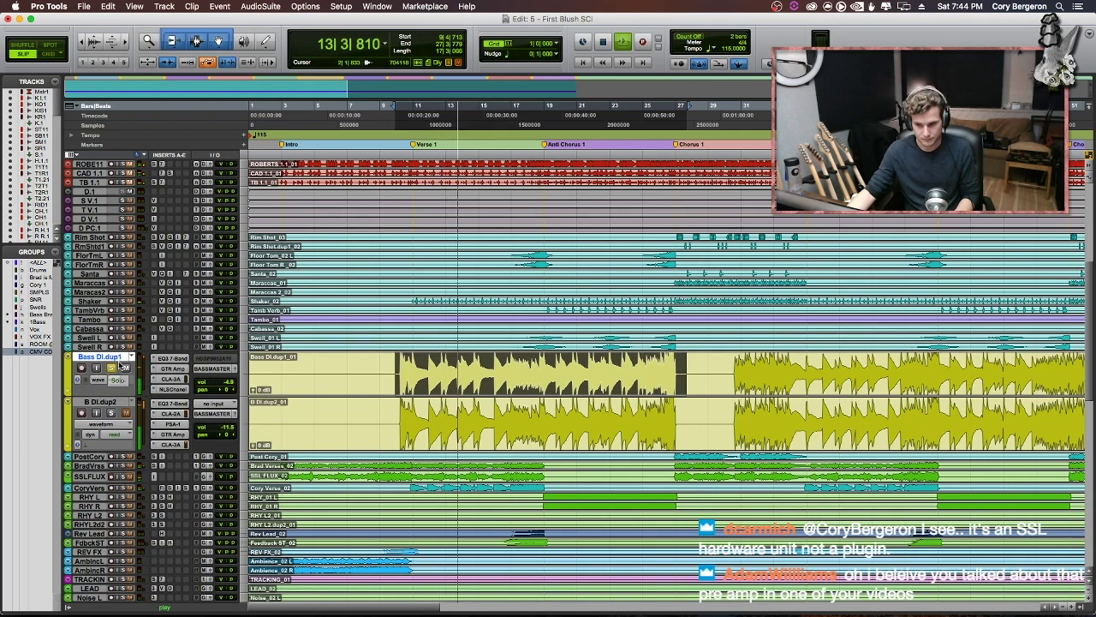
key("space")
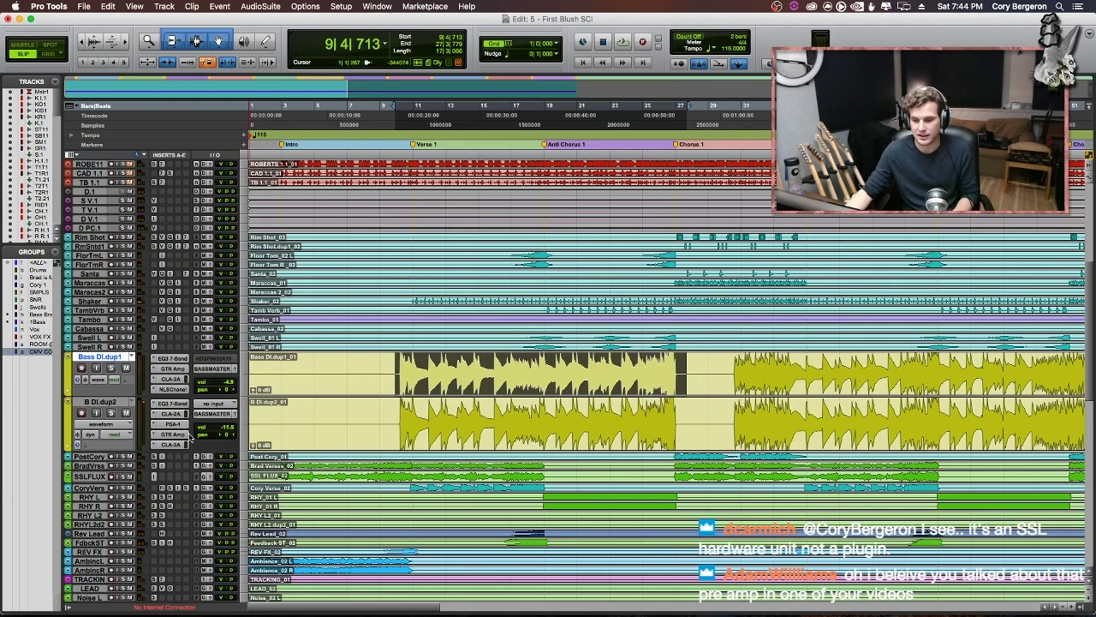
- Solo Bass DI.dup1 together with the drum and percussion tracks down to Swell R, and play the selected passage
left_click(111, 369)
scroll(94, 385, "up", 5)
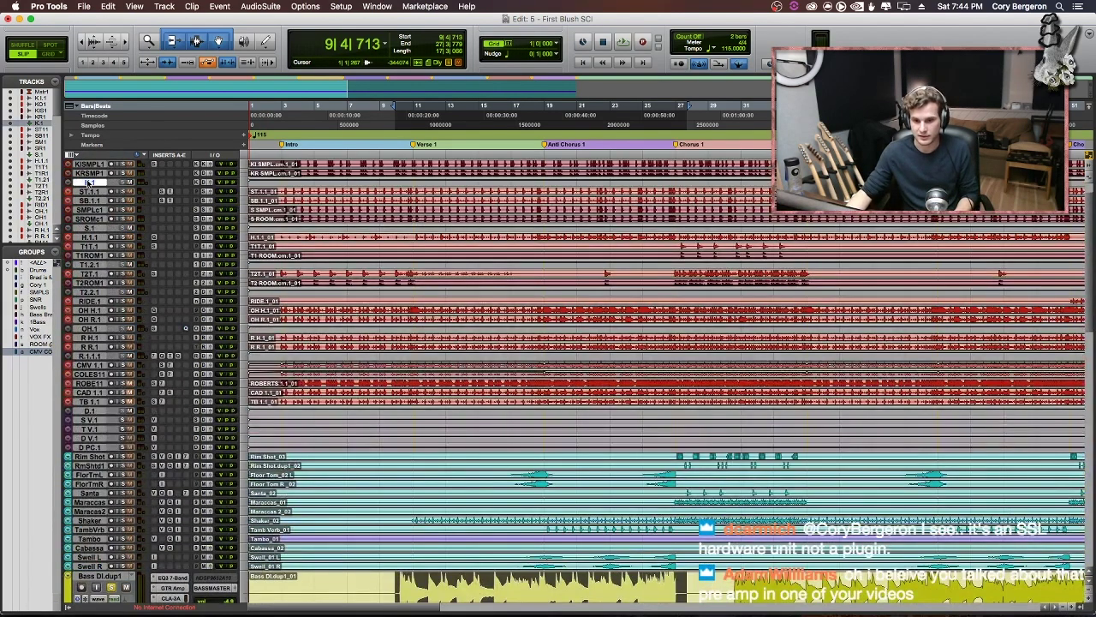
scroll(86, 495, "down", 2)
left_click(102, 465, "shift")
left_click(123, 456, "alt+shift")
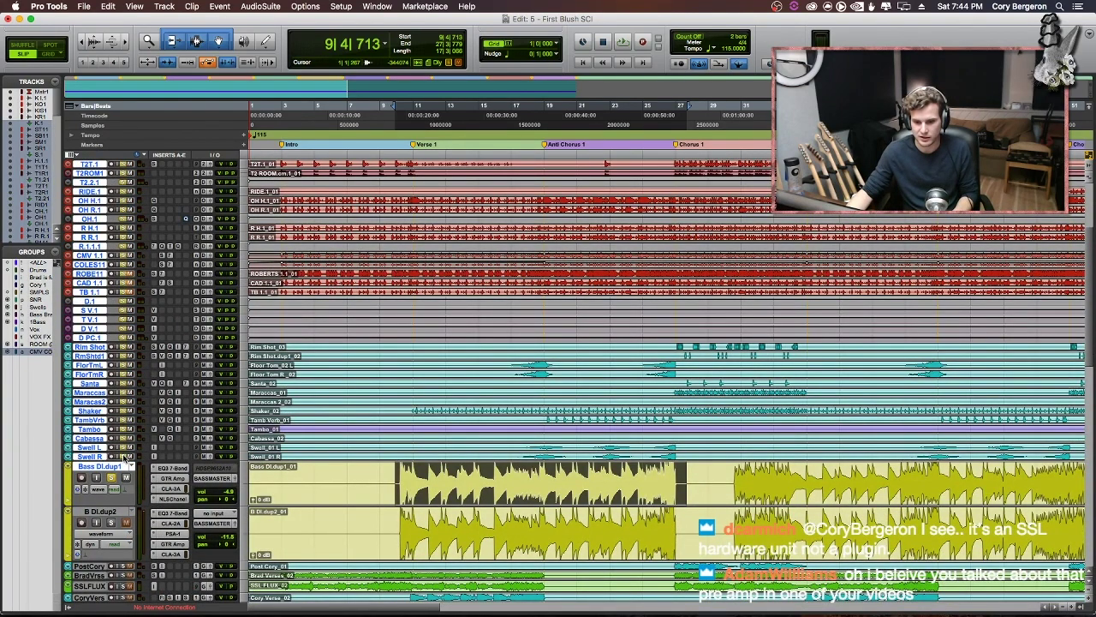
key("space")
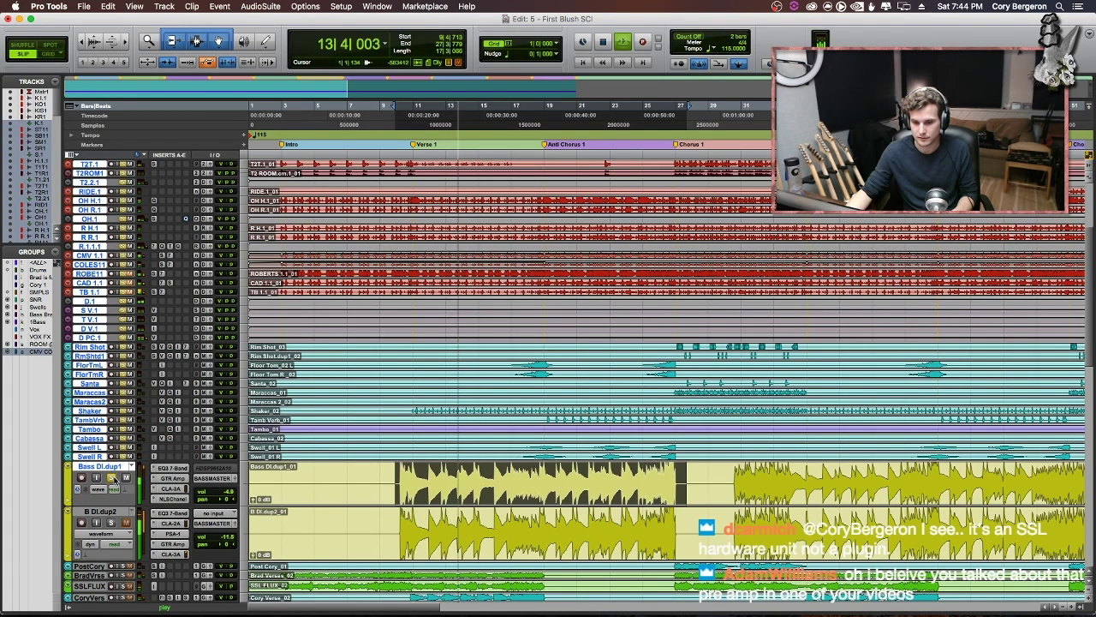
key("space")
- Switch to Grid mode and select the B DI.dup2 part from bar 10 to the start of Chorus 1
scroll(112, 480, "down", 3)
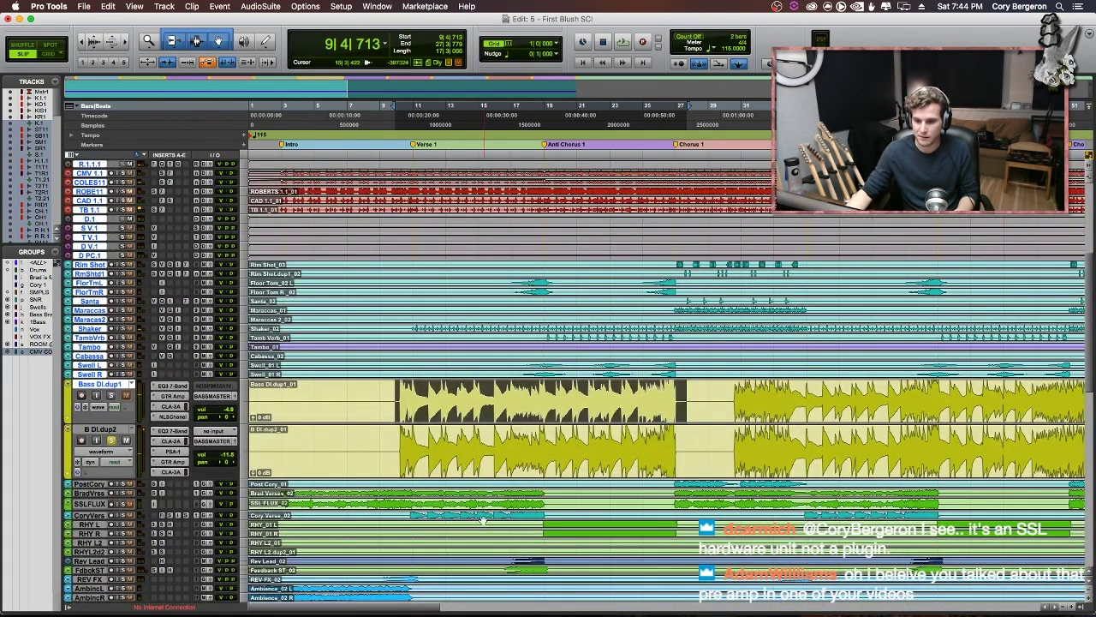
left_click_drag(396, 456, 685, 457)
key("t")
key("F4")
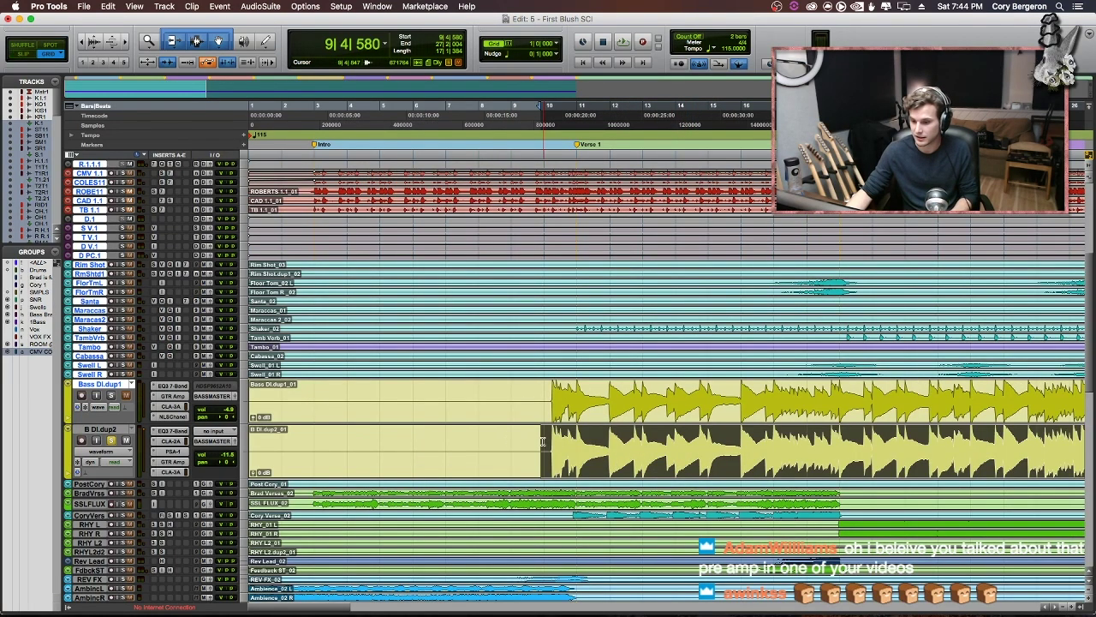
left_click_drag(543, 441, 774, 441)
scroll(687, 436, "right", 3)
left_click(634, 439, "shift")
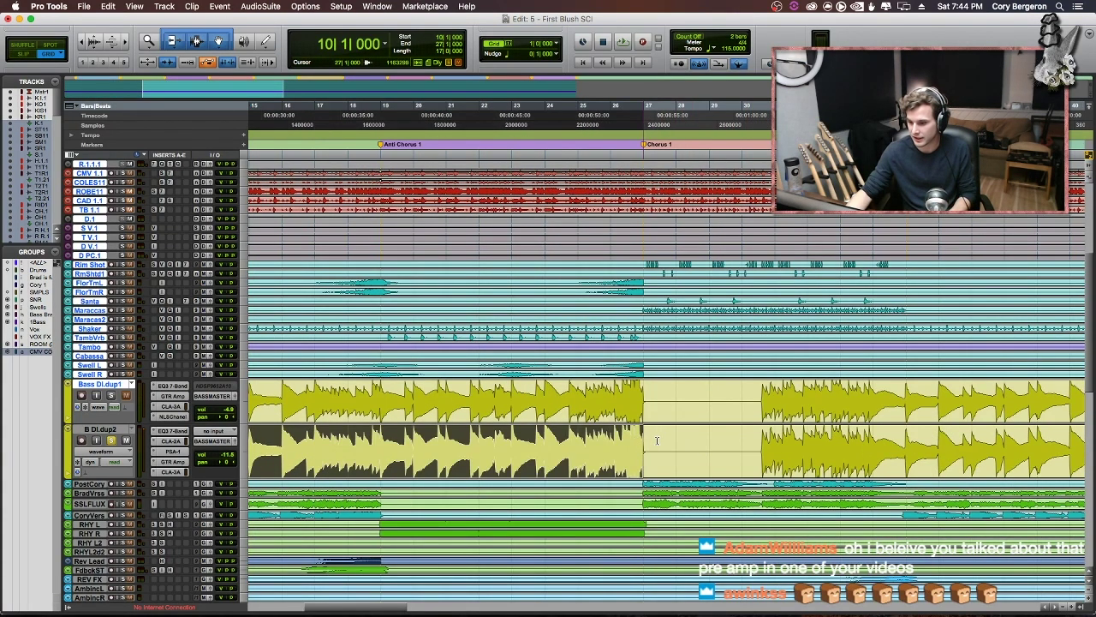
- Audition the soloed B DI.dup2 track from bar 10 through Verse 1
scroll(582, 454, "left", 5)
key("space")
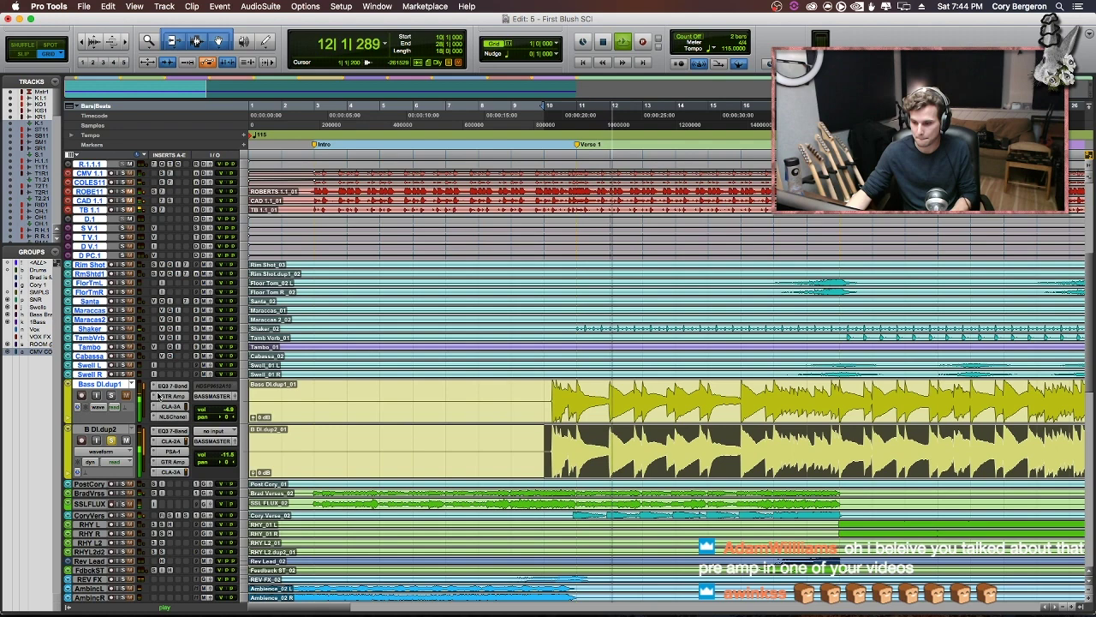
scroll(157, 396, "right", 3)
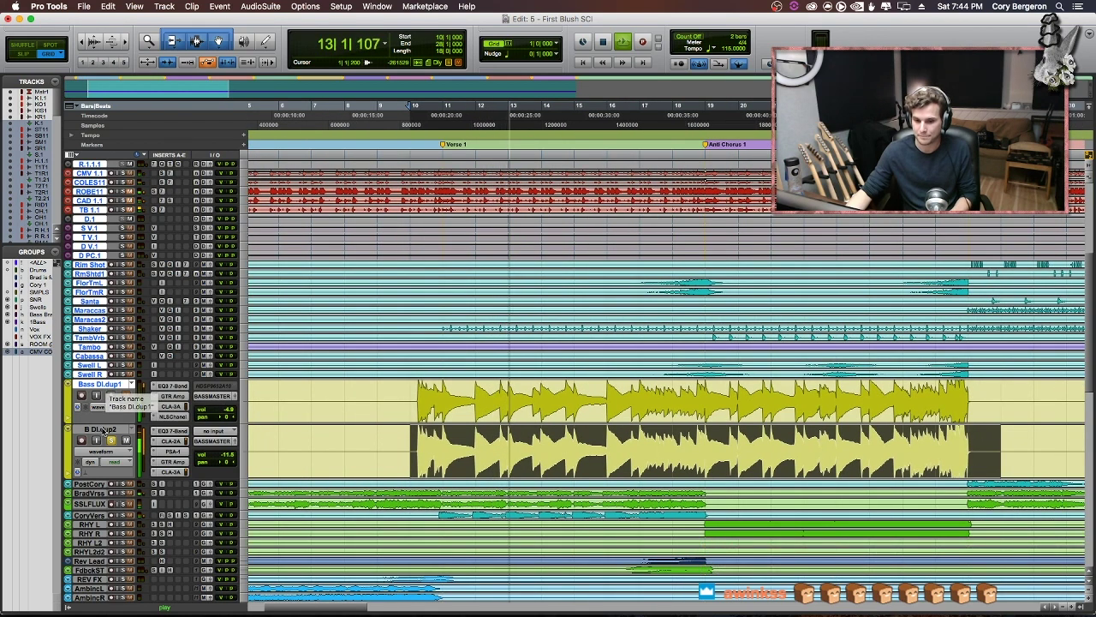
key("space")
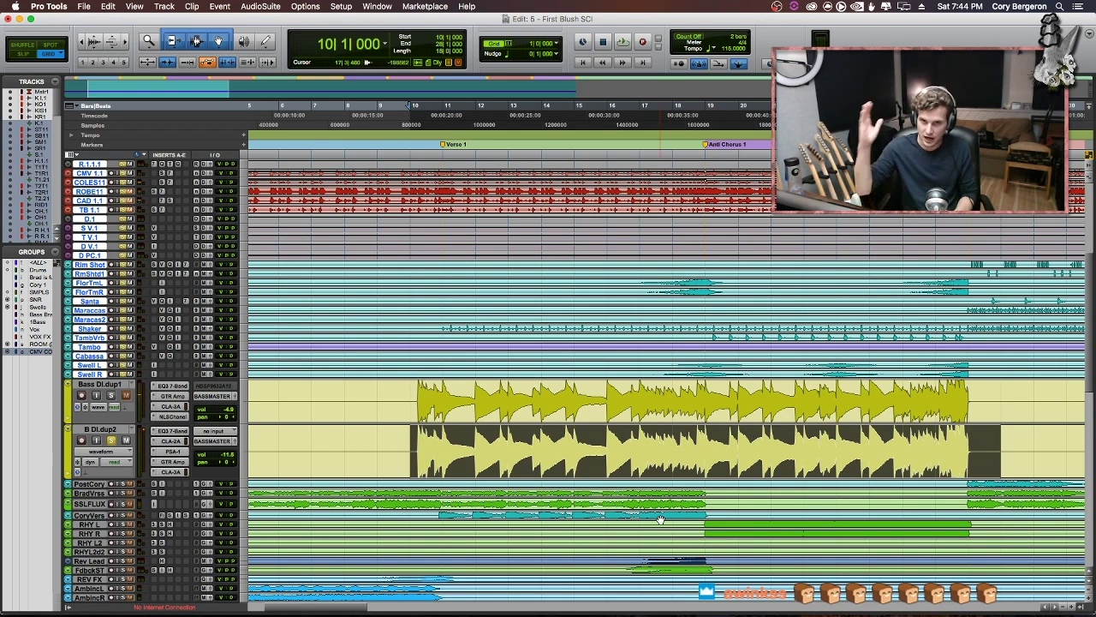
- Play B DI.dup2 with the drums and percussion from bar 10, and replay the passage with Bass DI.dup1 added
key("space")
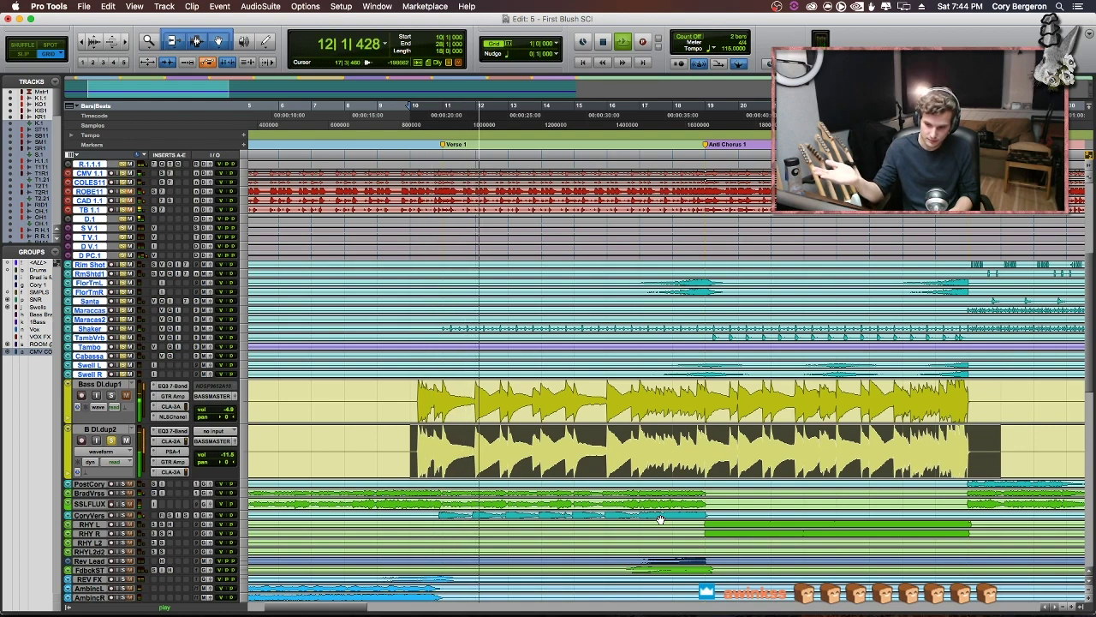
key("space")
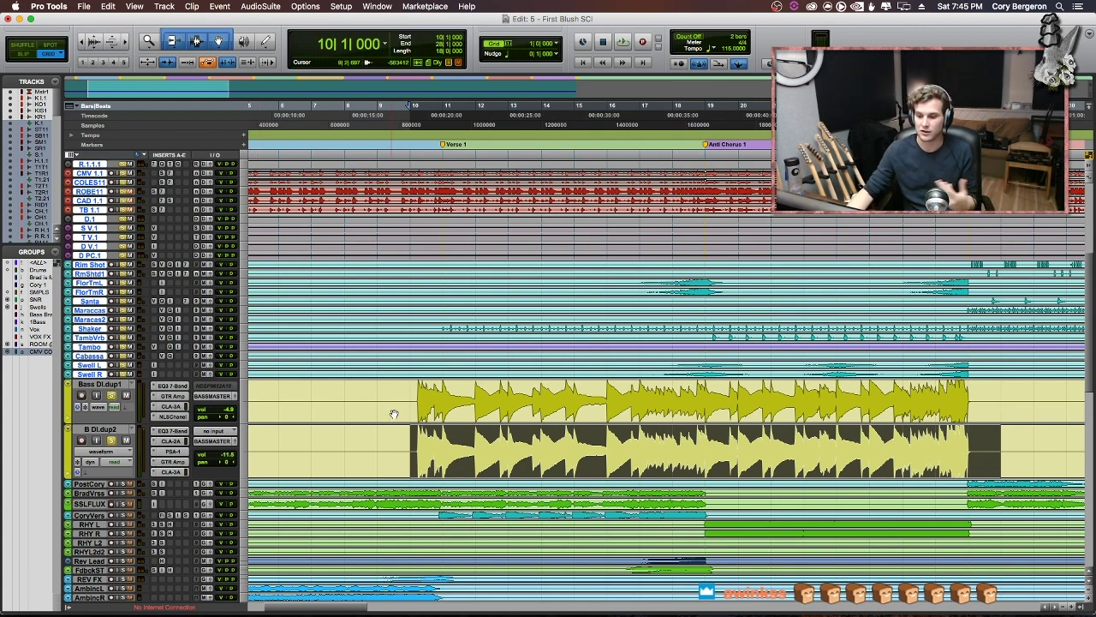
key("space")
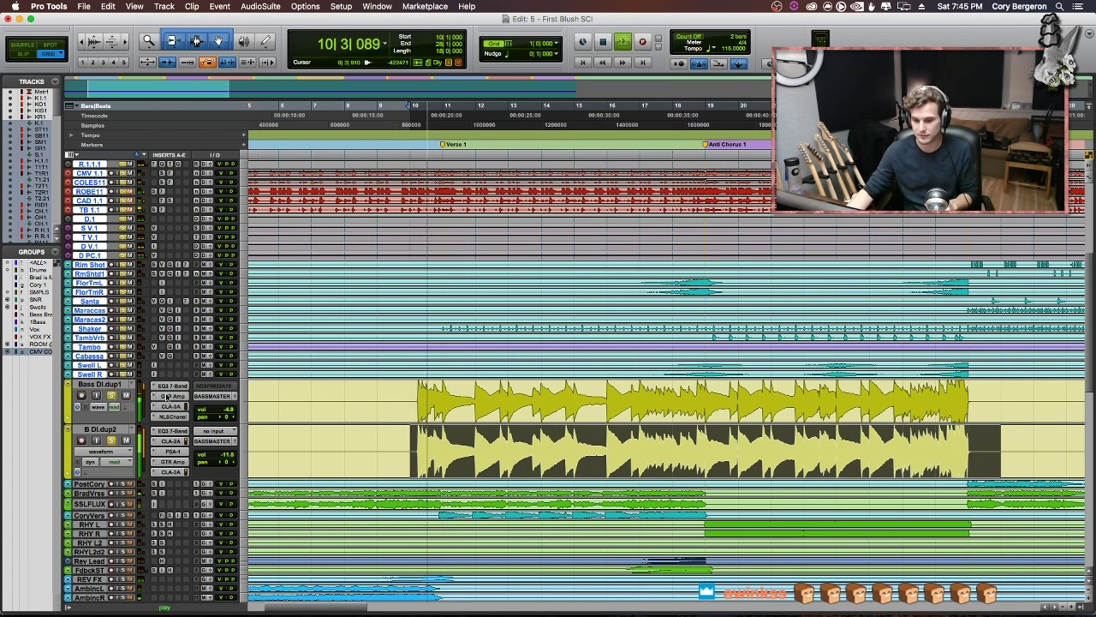
left_click_drag(177, 396, 242, 407)
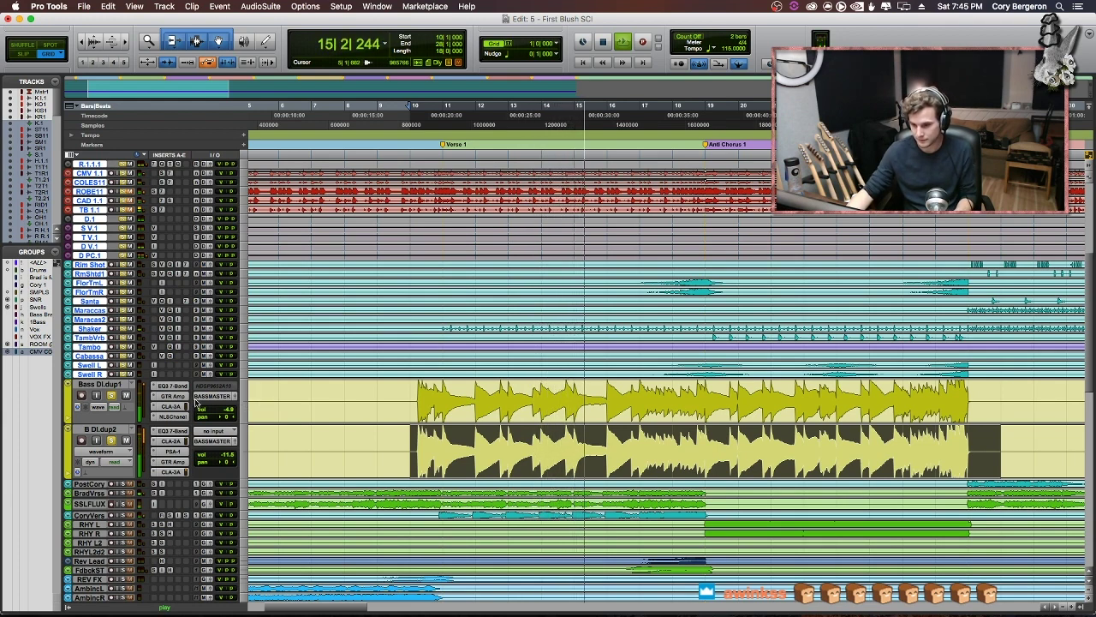
key("space")
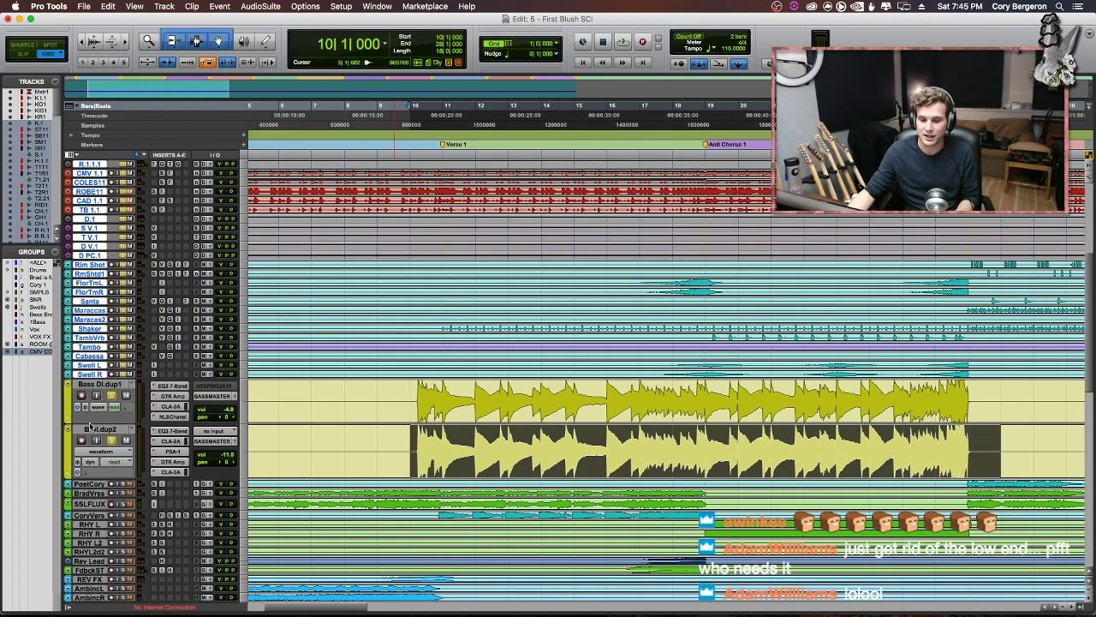
- Clear the bass and drum solos, enlarge and solo Post Cory, and play its selected Chorus 1 part from bar 27
left_click(111, 395)
scroll(440, 528, "down", 3)
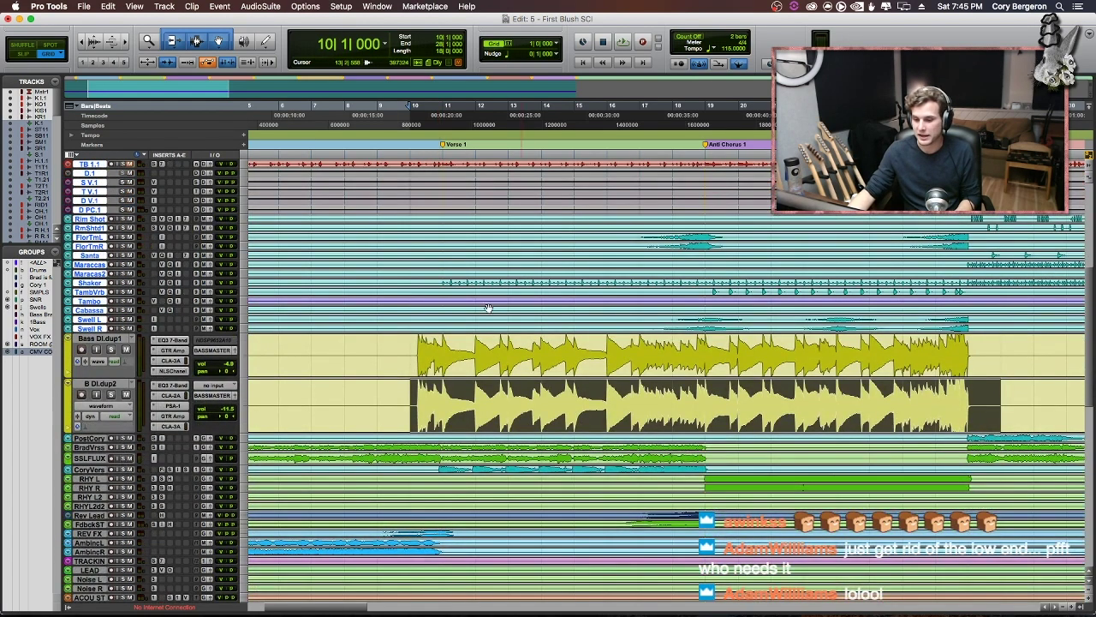
key("r")
key("r")
left_click(100, 335)
scroll(86, 368, "down", 5)
key("super+bracketright")
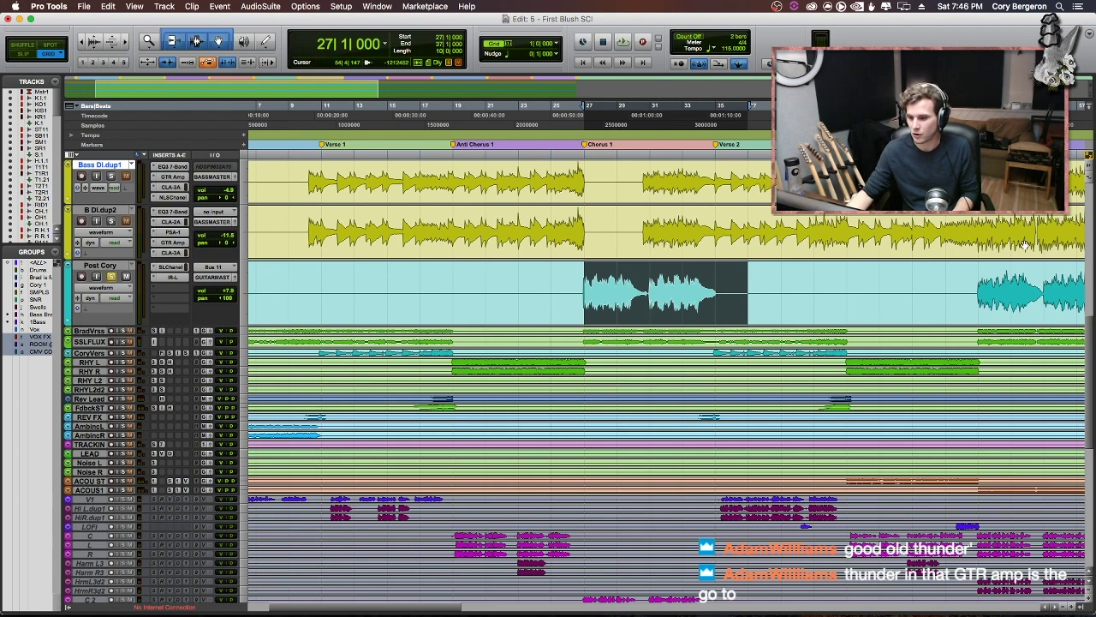
key("space")
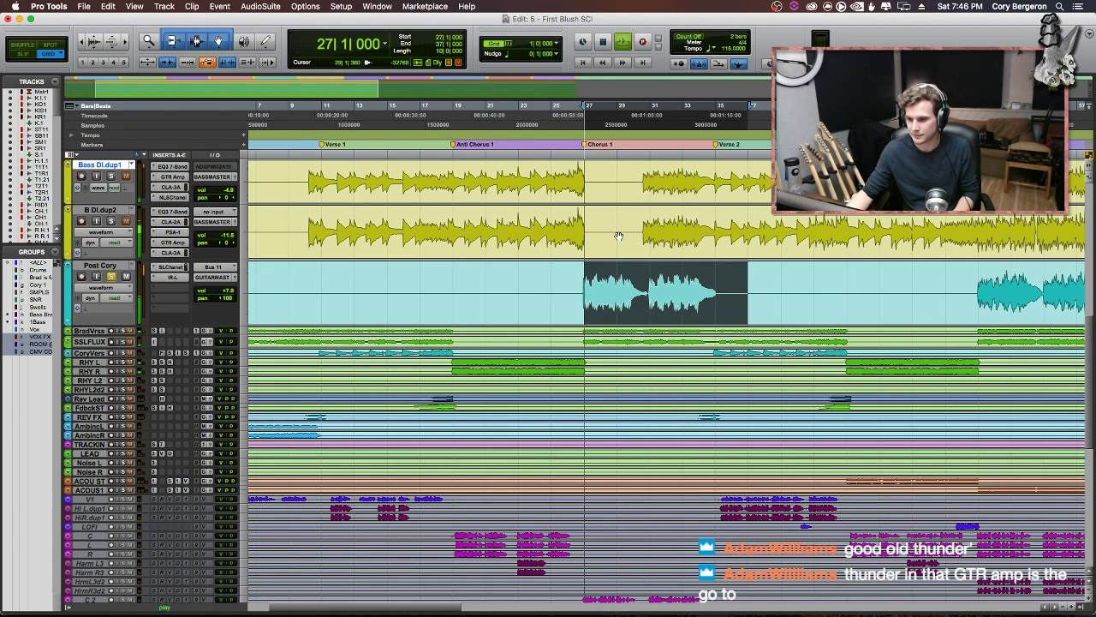
- Stop playback, clear the Post Cory solo, and enlarge and solo the Brad Verses track
left_click(110, 276)
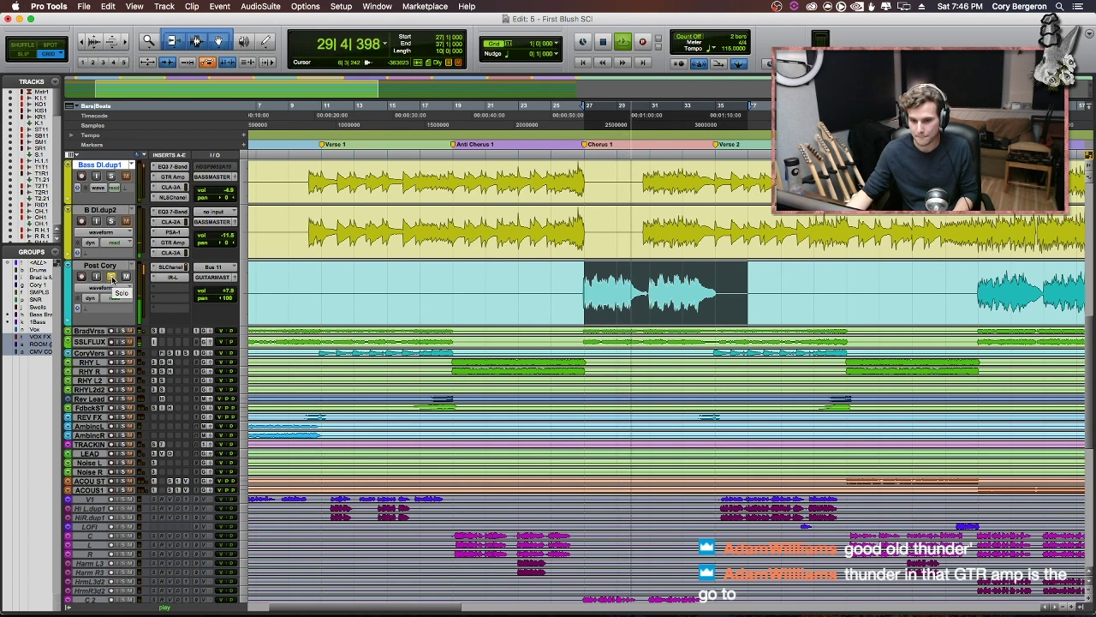
key("space")
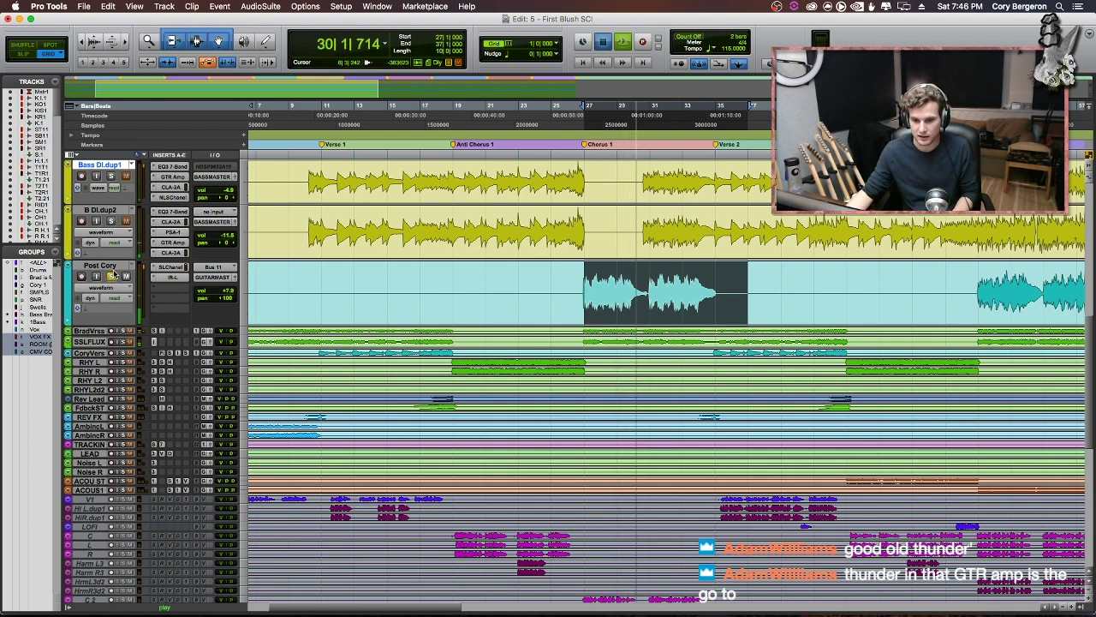
left_click_drag(99, 334, 120, 396)
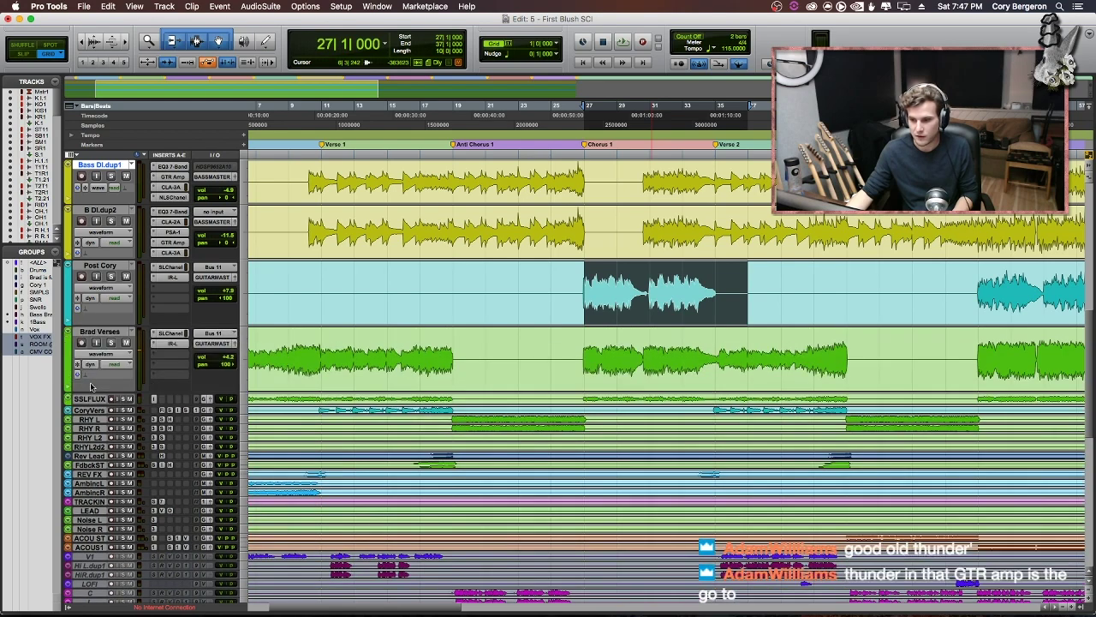
left_click(110, 342)
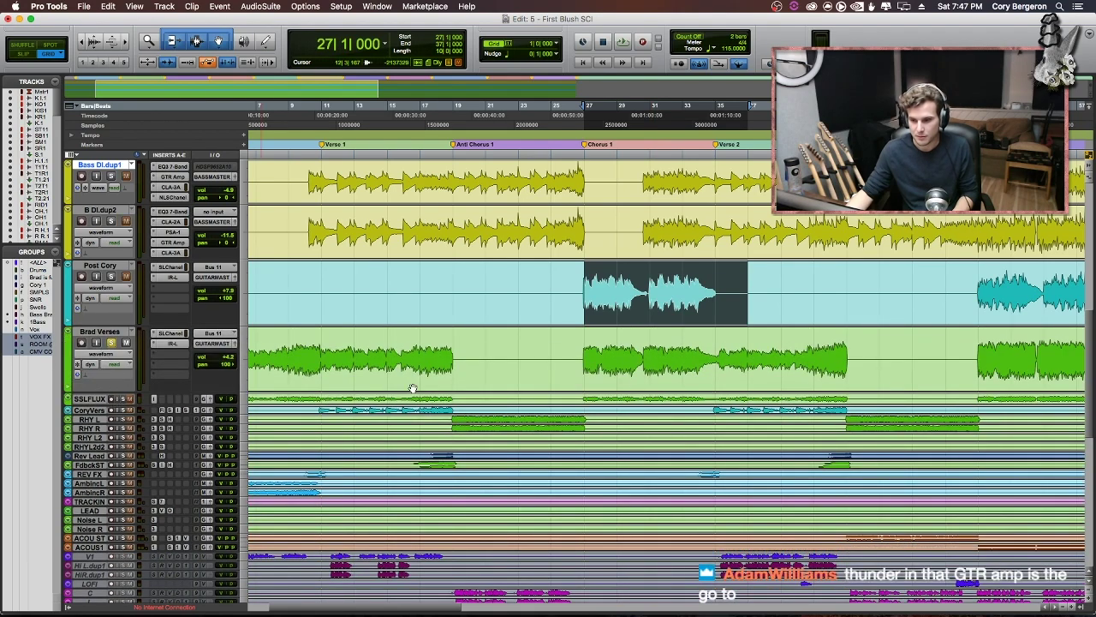
- Audition Brad Verses together with SSL FLUX and Post Cory from the start of Chorus 1 at bar 27
left_click(593, 349)
key("space")
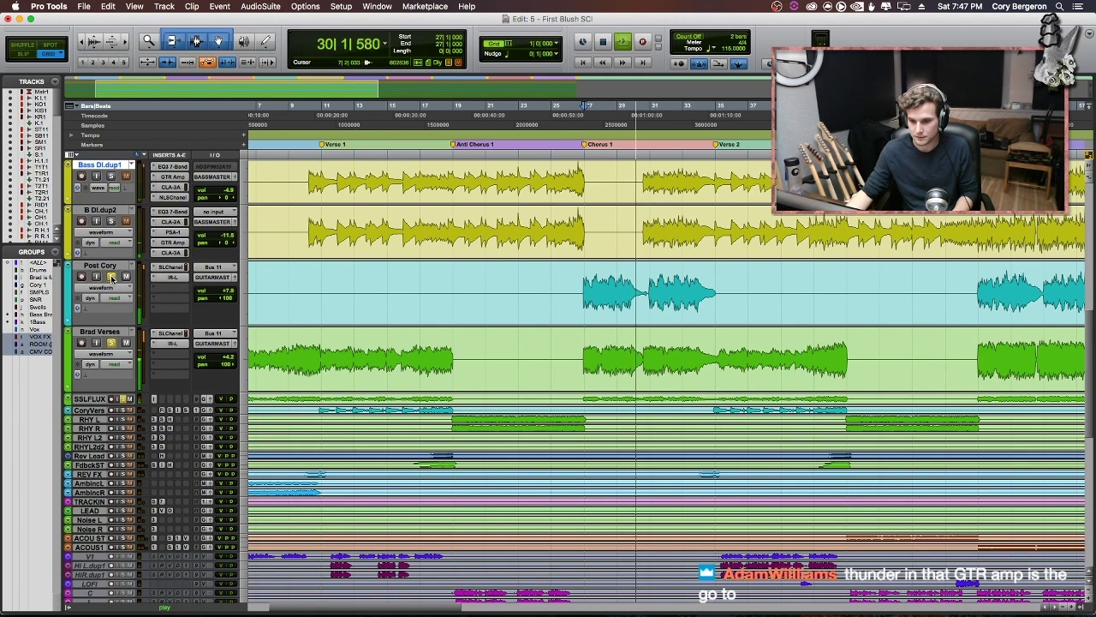
key("space")
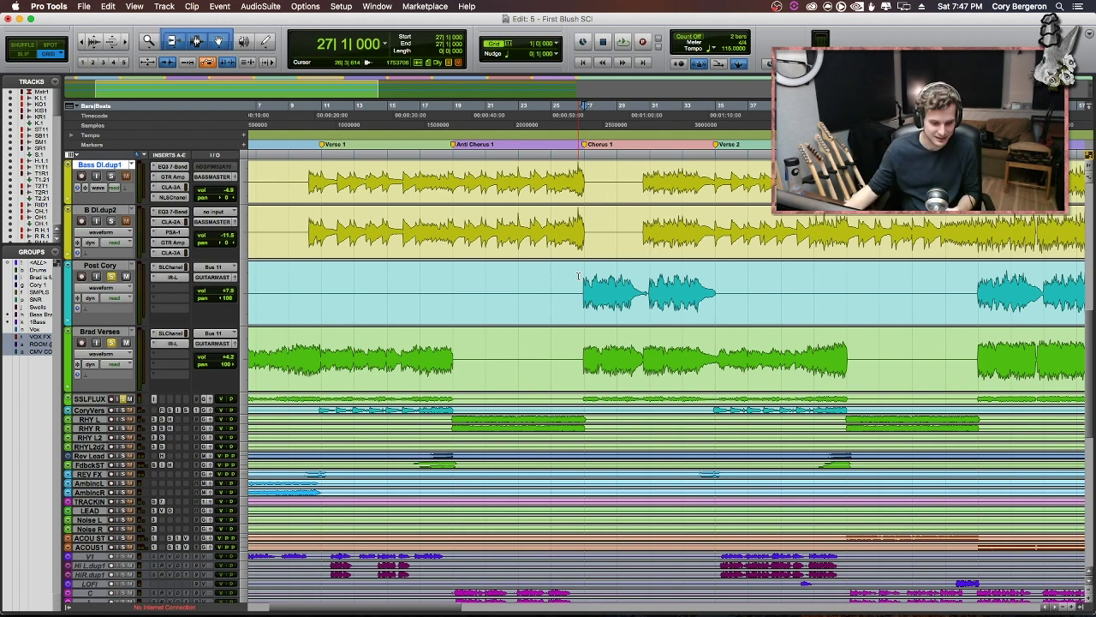
- Set the playback start to bar 3 at the Intro, and check Brad Verses and SSL FLUX in the Mix window
key("r")
left_click(272, 367)
left_click(264, 368)
key("t")
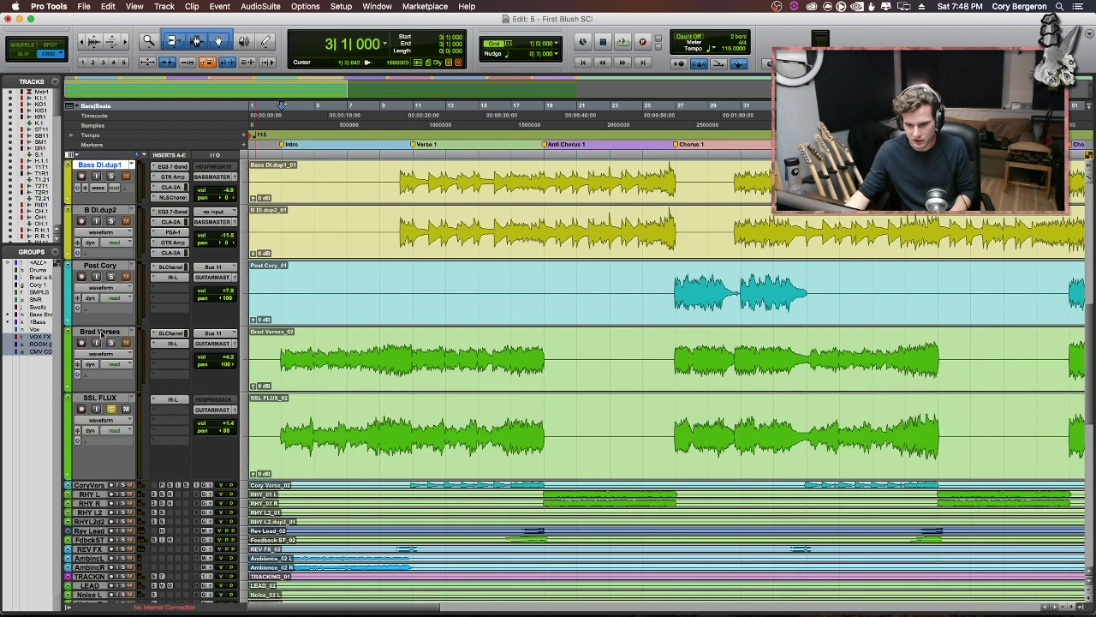
key("t")
key("t")
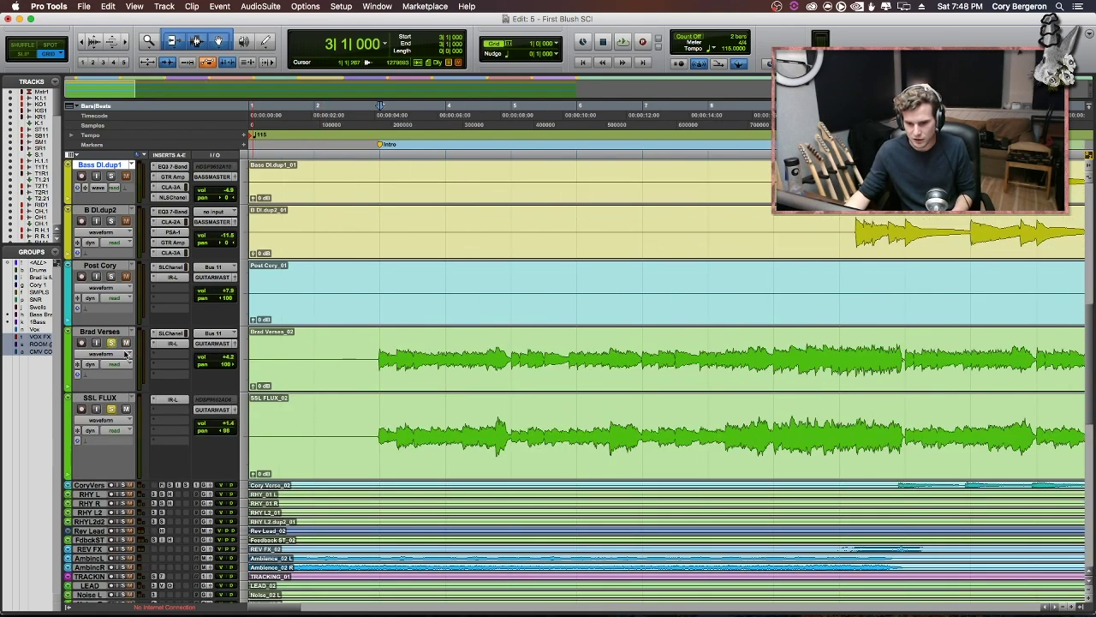
key("super+equal")
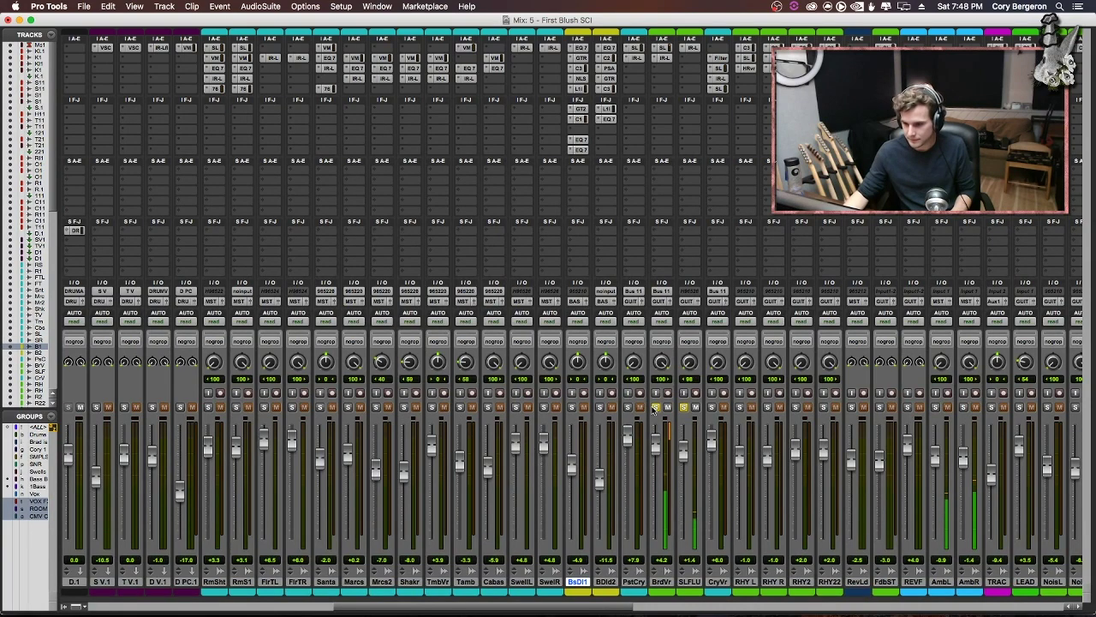
key("super+equal")
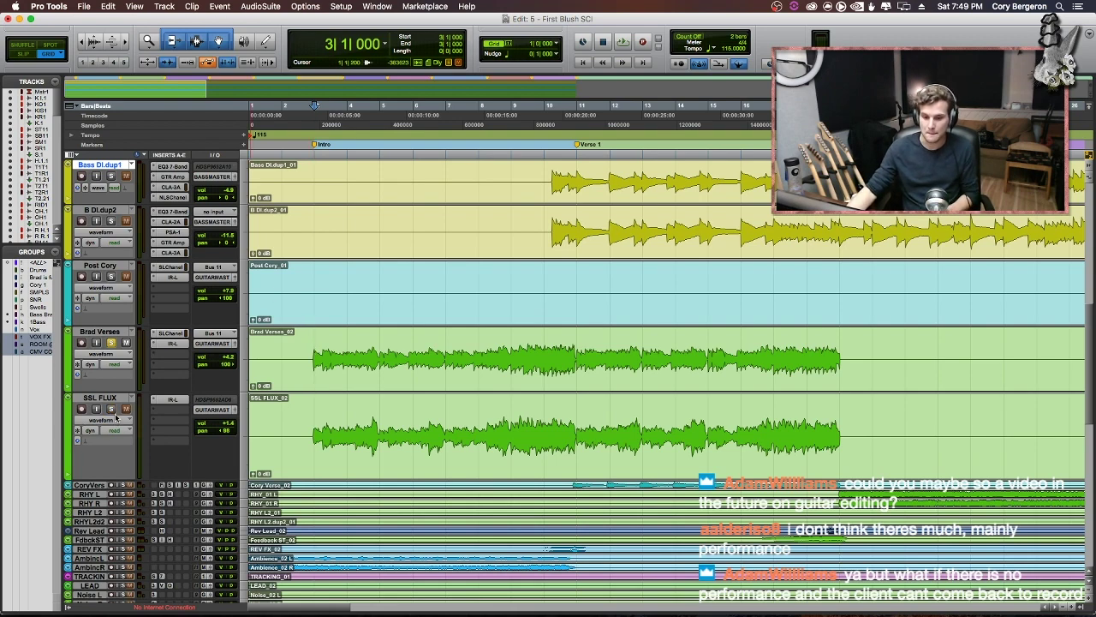
- Play the soloed Brad Verses from bar 3, comparing the sound with and without SSL FLUX
key("space")
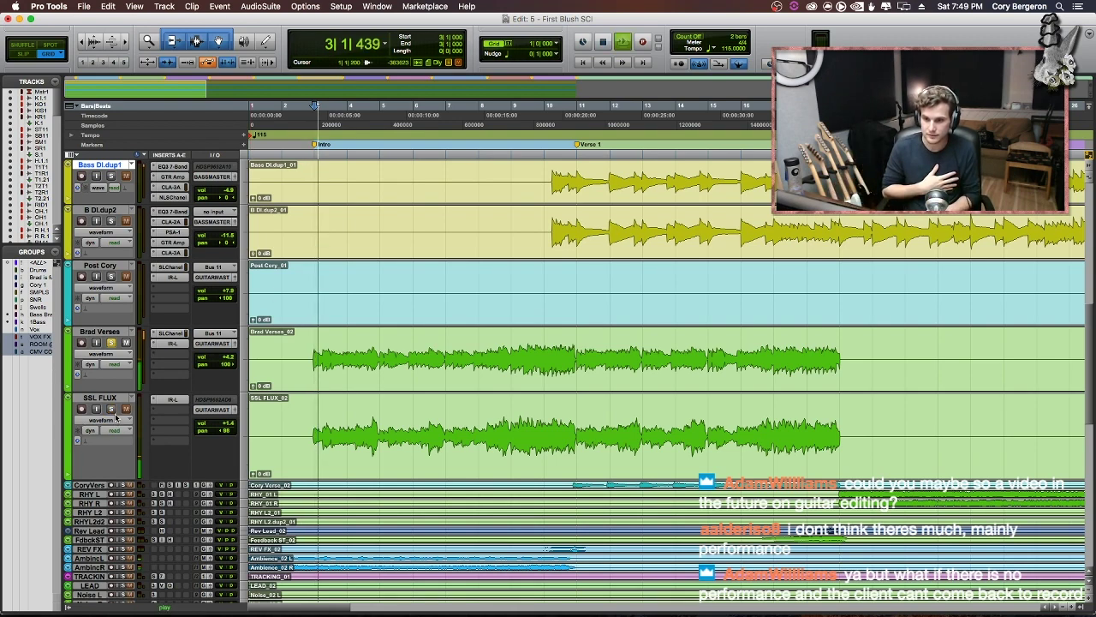
key("space")
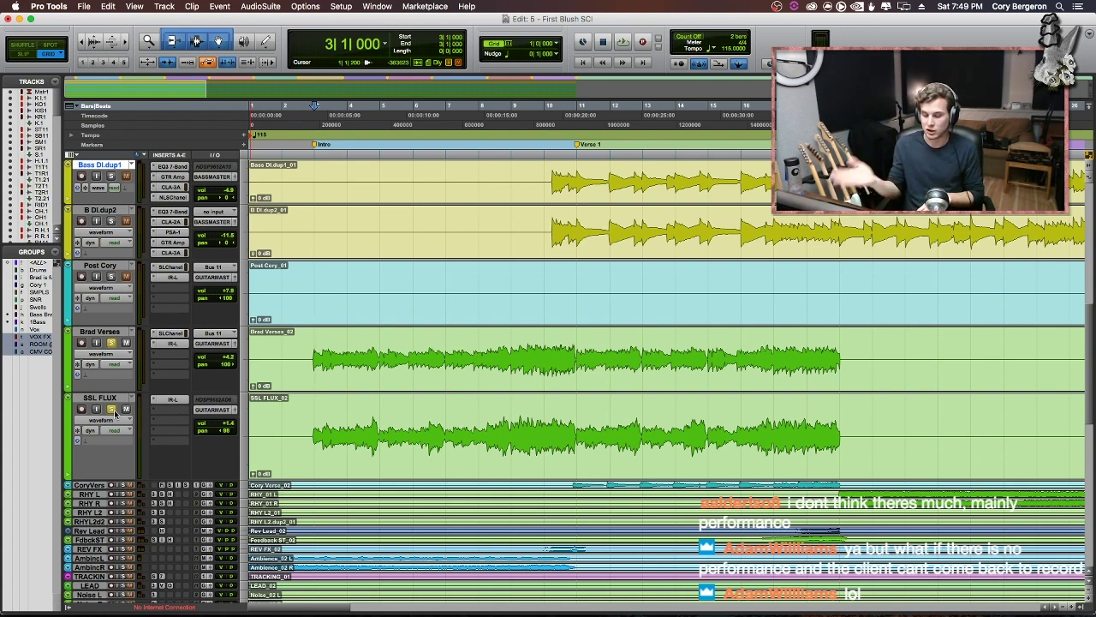
key("space")
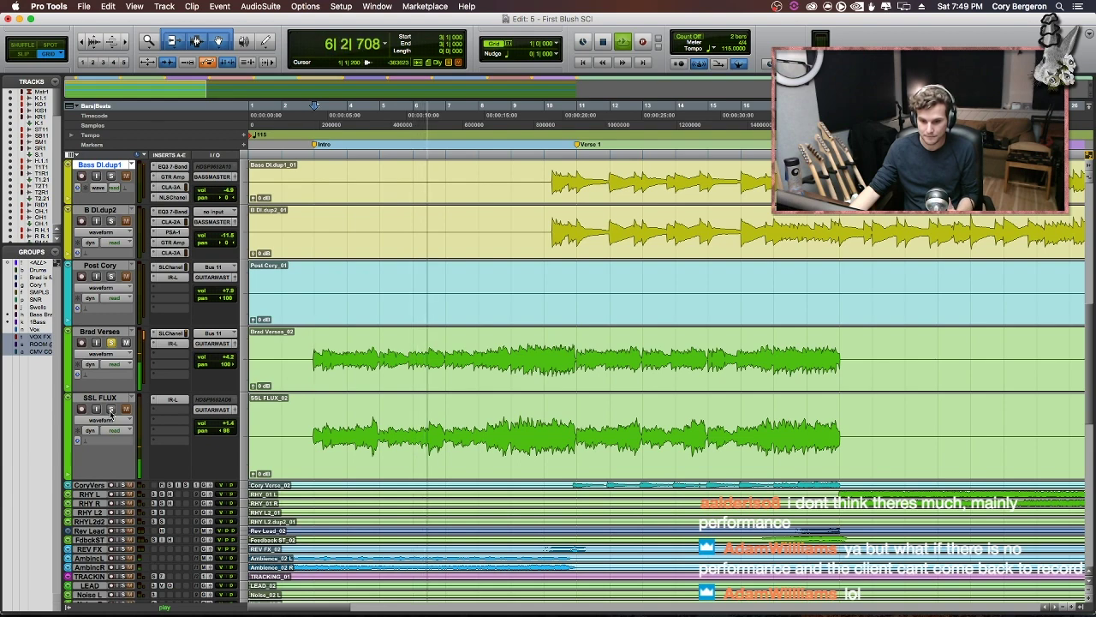
left_click(110, 411)
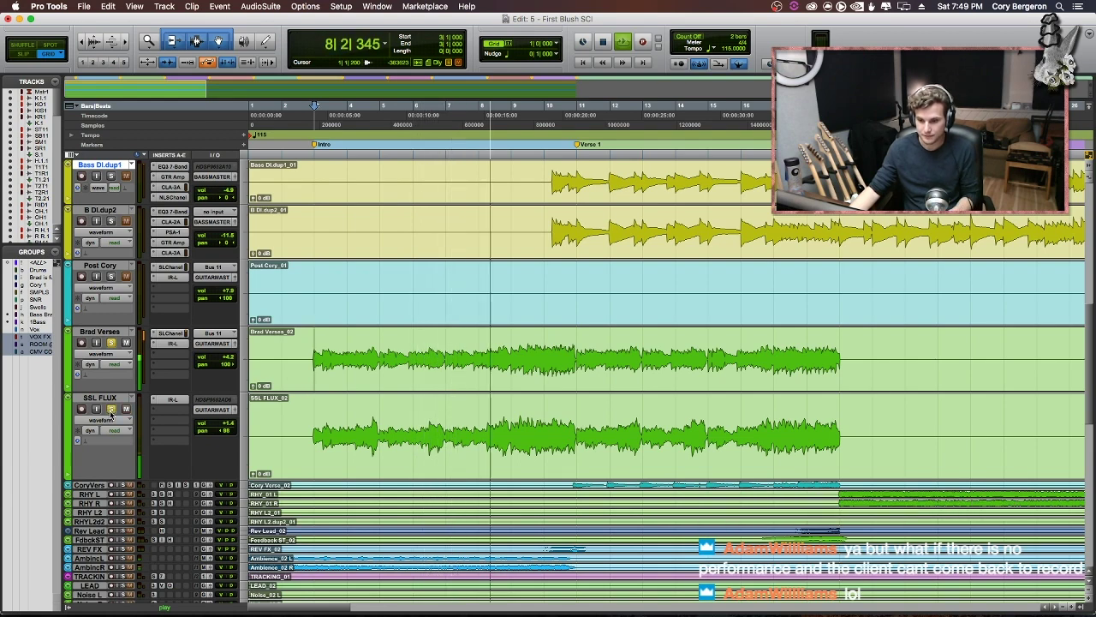
key("space")
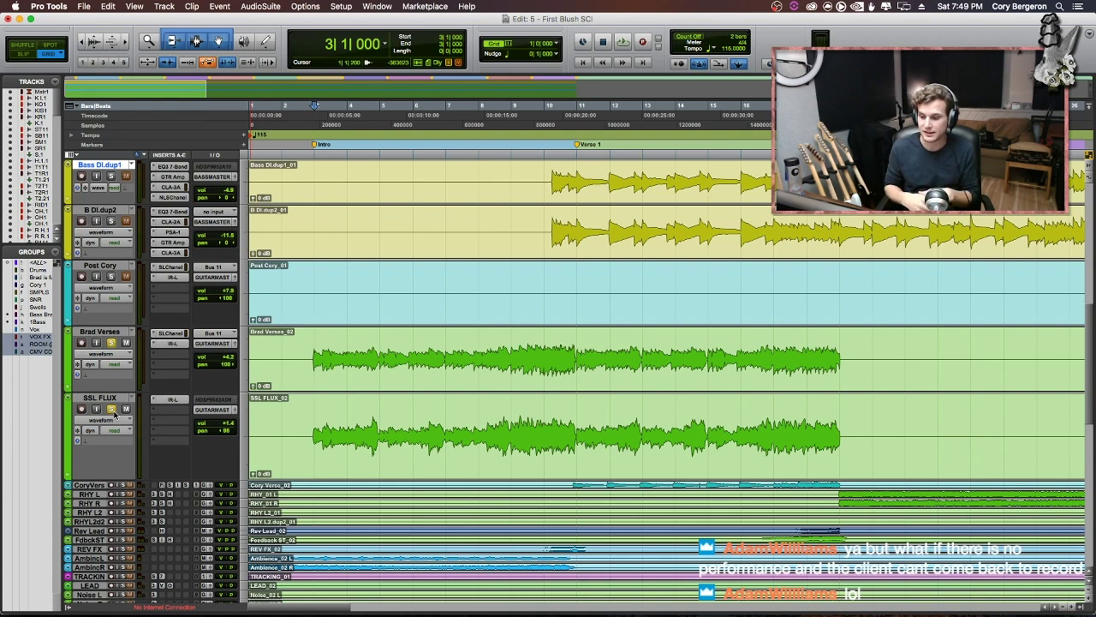
- Open the IR-L reverb on SSL FLUX, bypass it, and play the Intro from bar 3
double_click(261, 420)
left_click(304, 431)
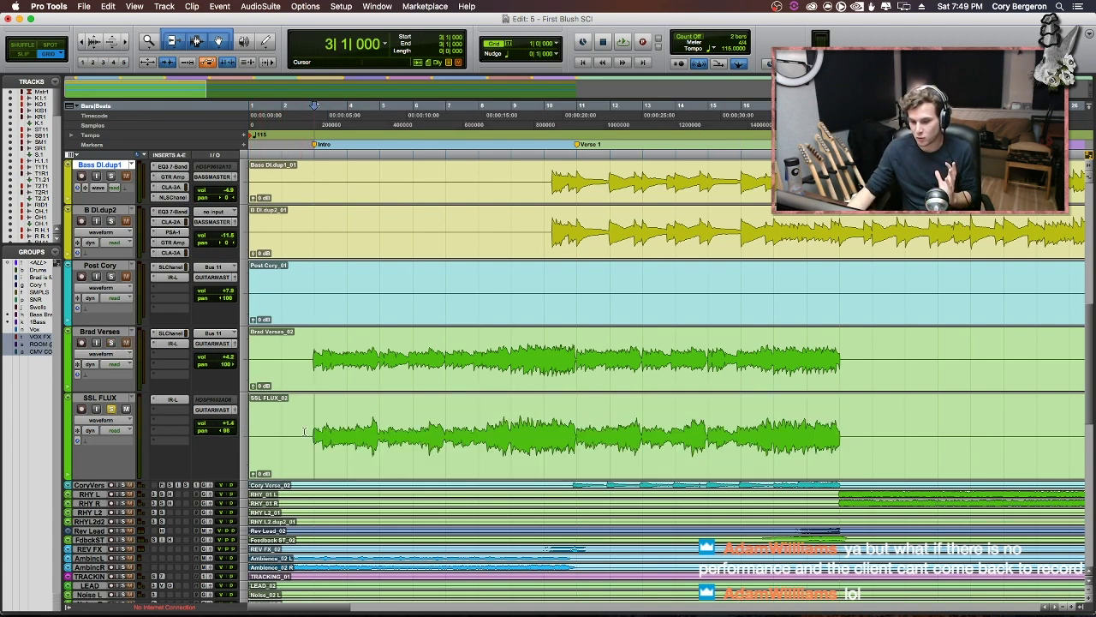
left_click(182, 401)
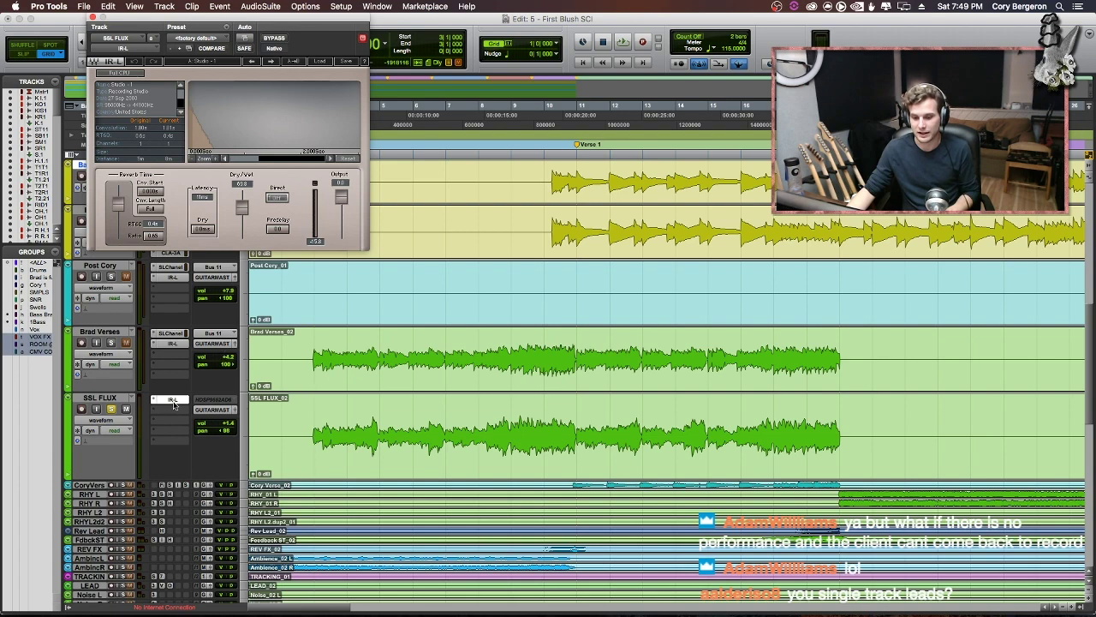
left_click(174, 402, "super")
key("space")
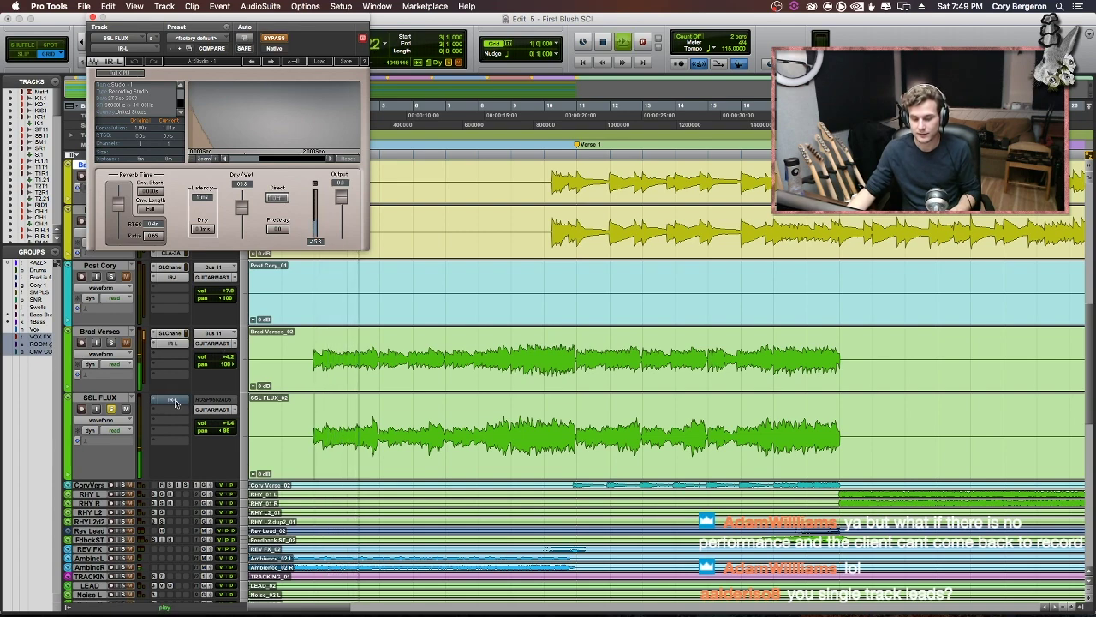
key("space")
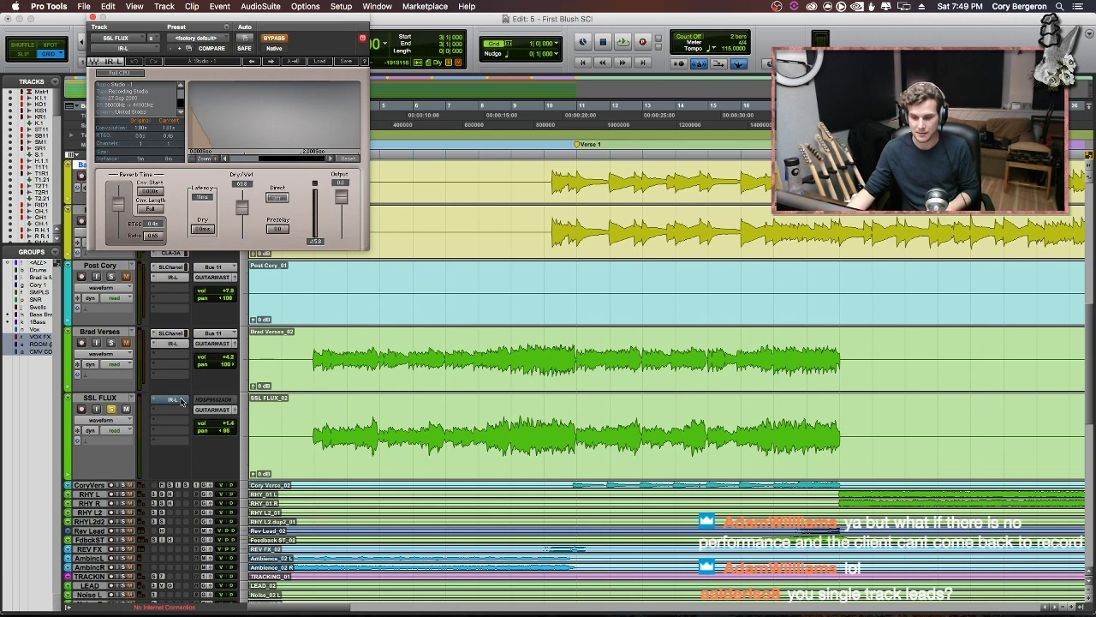
key("space")
key("space")
- Re-enable the IR-L reverb on SSL FLUX, replay the Intro to compare, and close the plug-in
left_click(186, 400, "super")
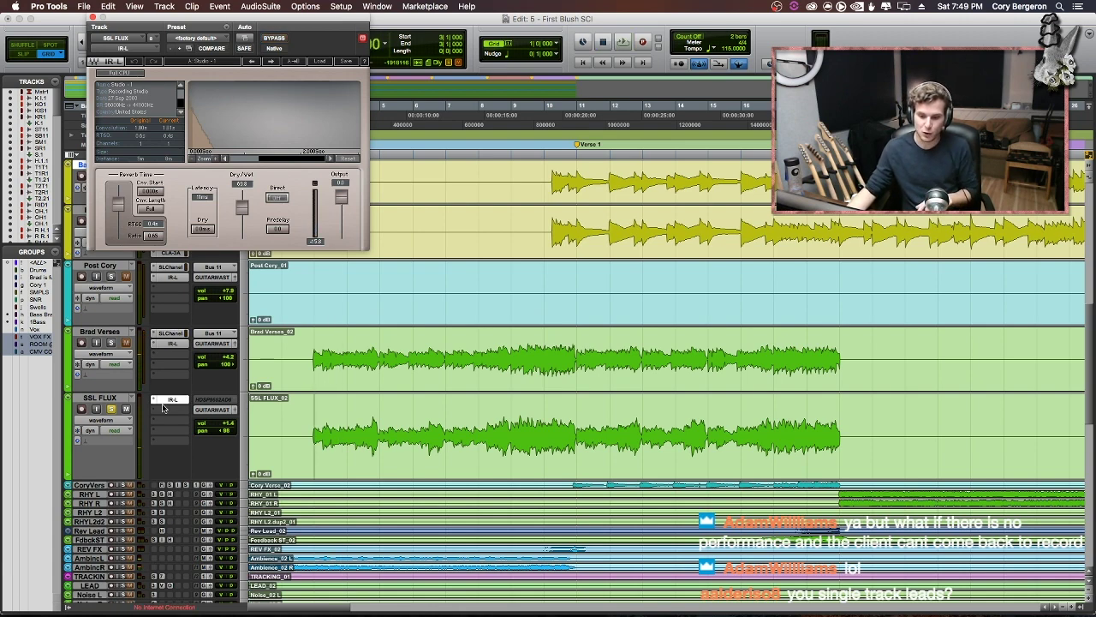
key("space")
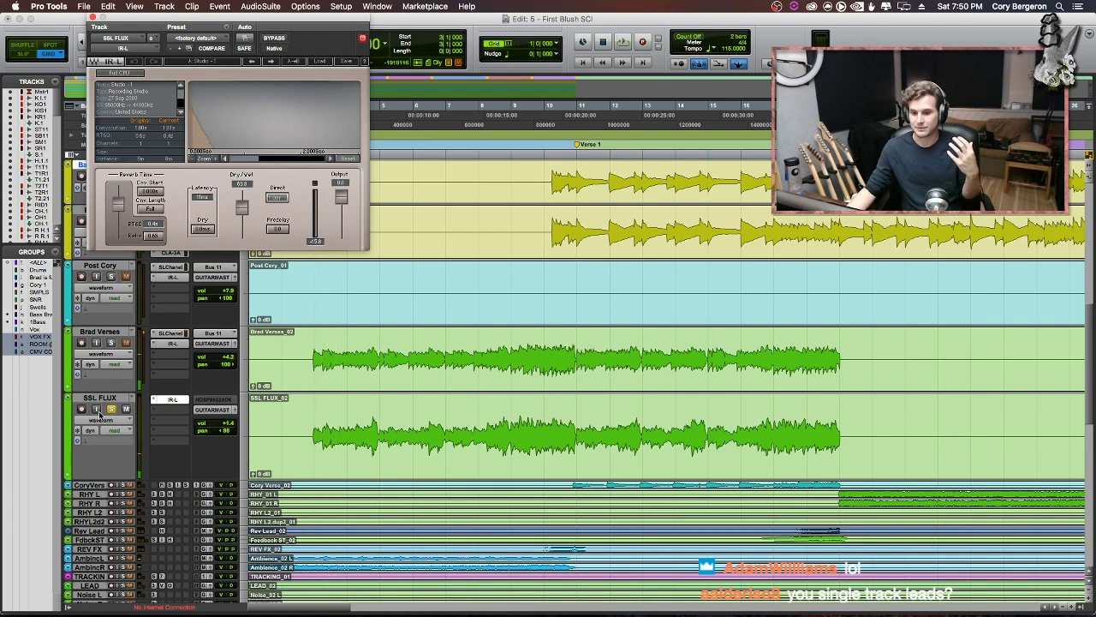
key("space")
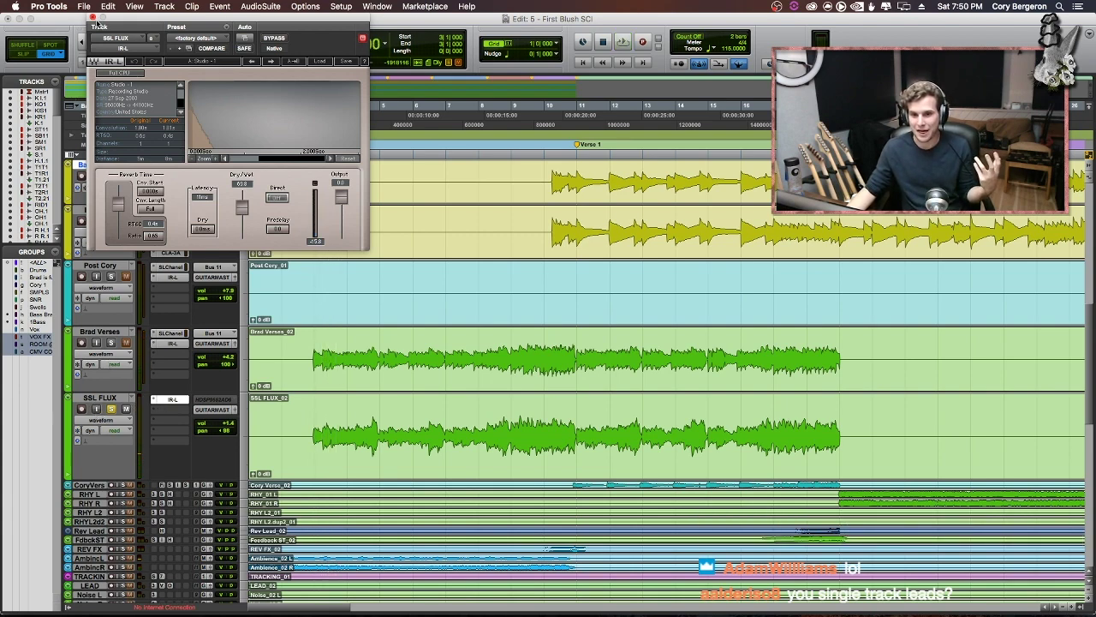
left_click(93, 17)
- Look over the remaining tracks across the whole song, and return to bar 3 and clear the SSL FLUX solo
key("r")
key("r")
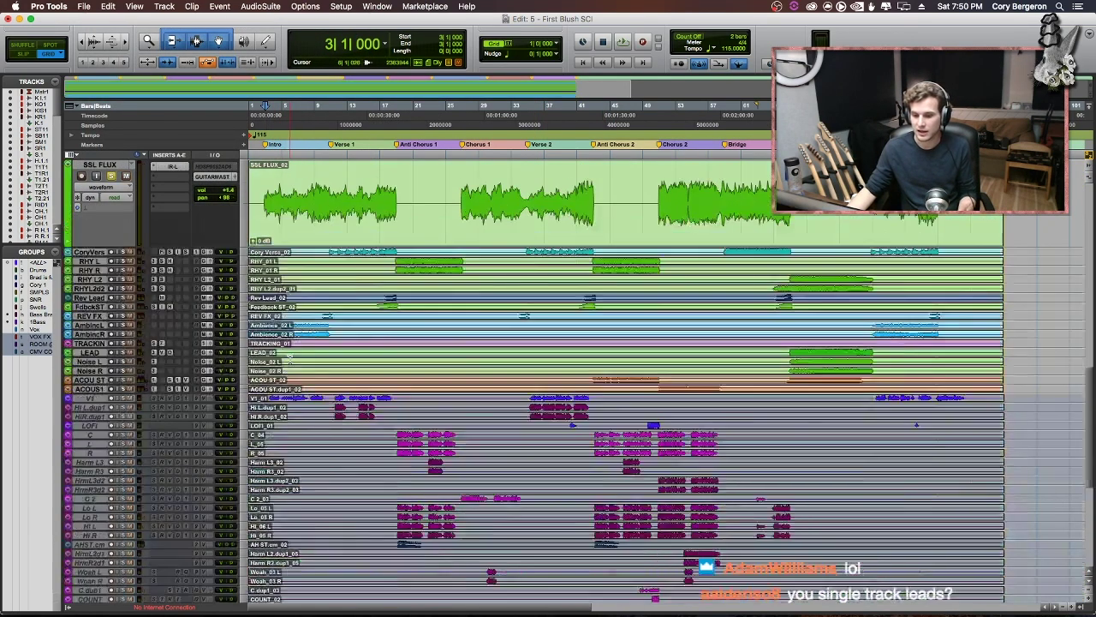
scroll(283, 364, "down", 5)
scroll(256, 374, "up", 6)
left_click(257, 360)
left_click(263, 353)
key("t")
key("t")
key("t")
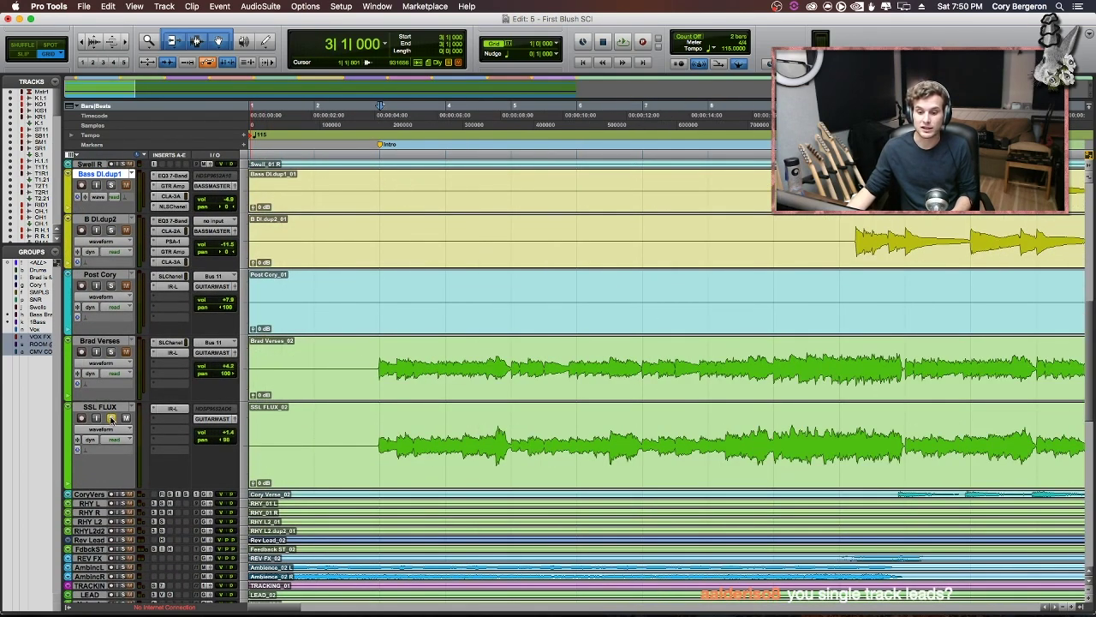
left_click(112, 417)
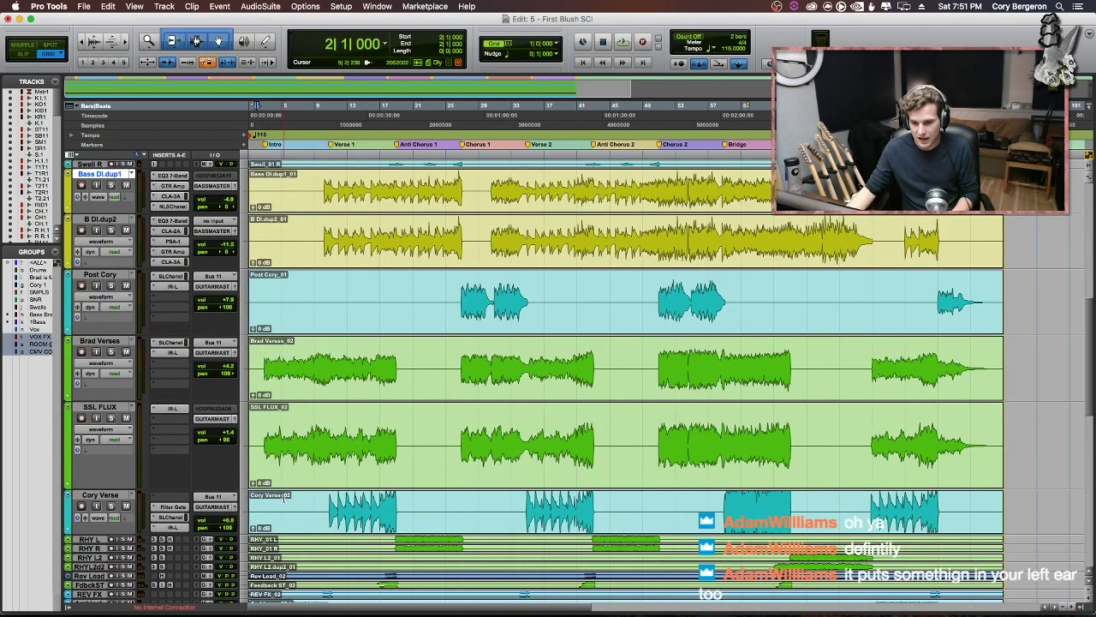
- Solo the Cory Verse track and play it from just before Verse 1
left_click(322, 512)
key("t")
key("t")
key("t")
left_click(111, 505)
key("space")
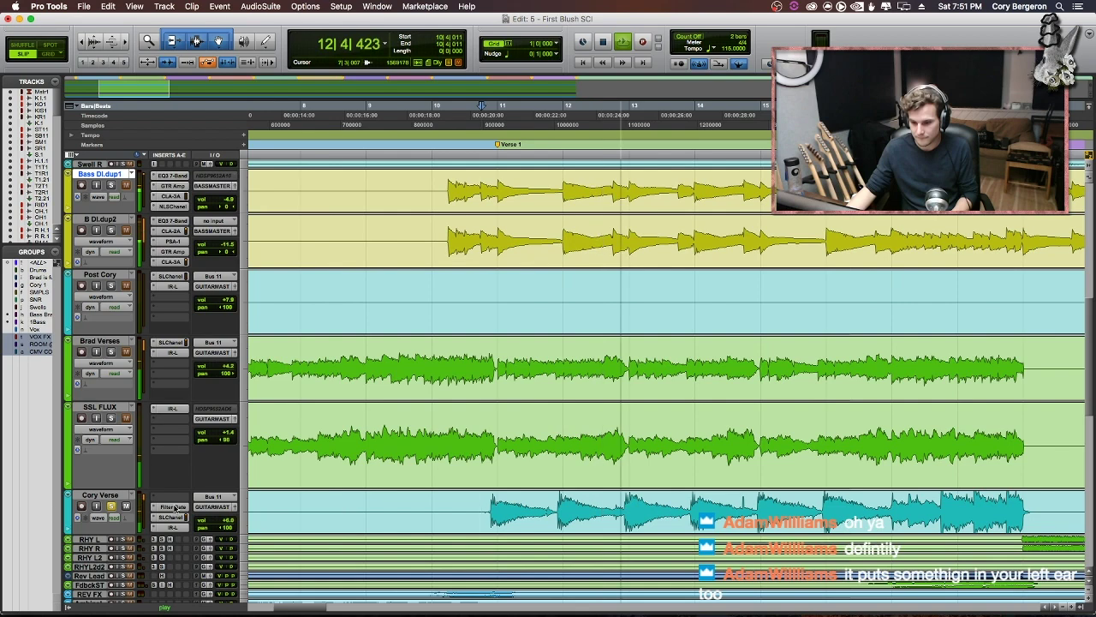
- Open the Filter Gate on Cory Verse, toggle its bypass during playback, and close the plug-in
left_click(174, 507)
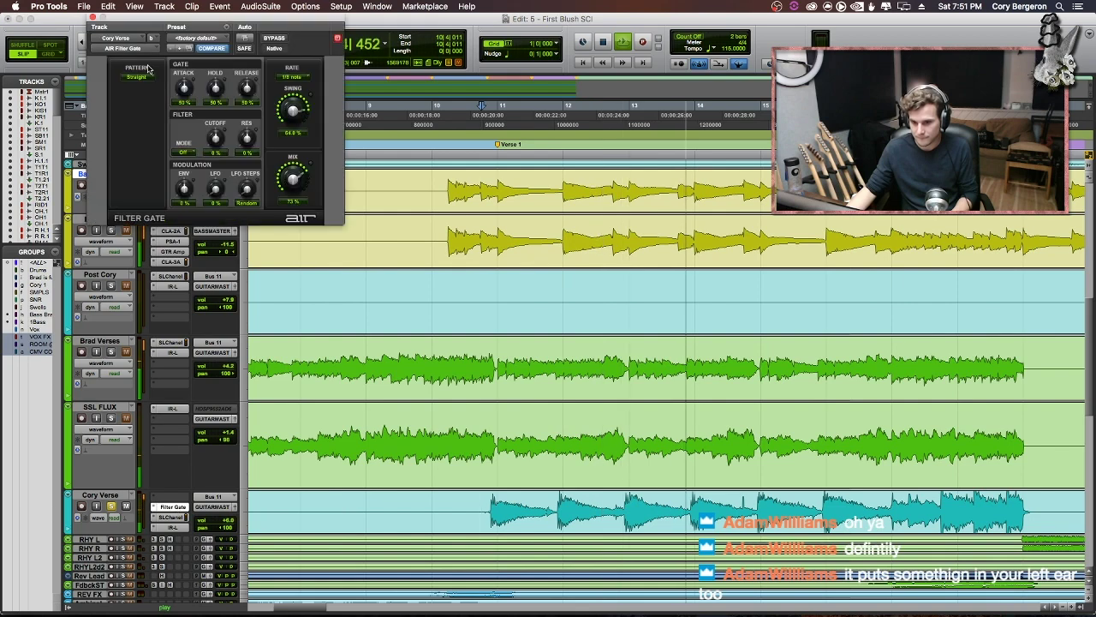
left_click(276, 39)
key("space")
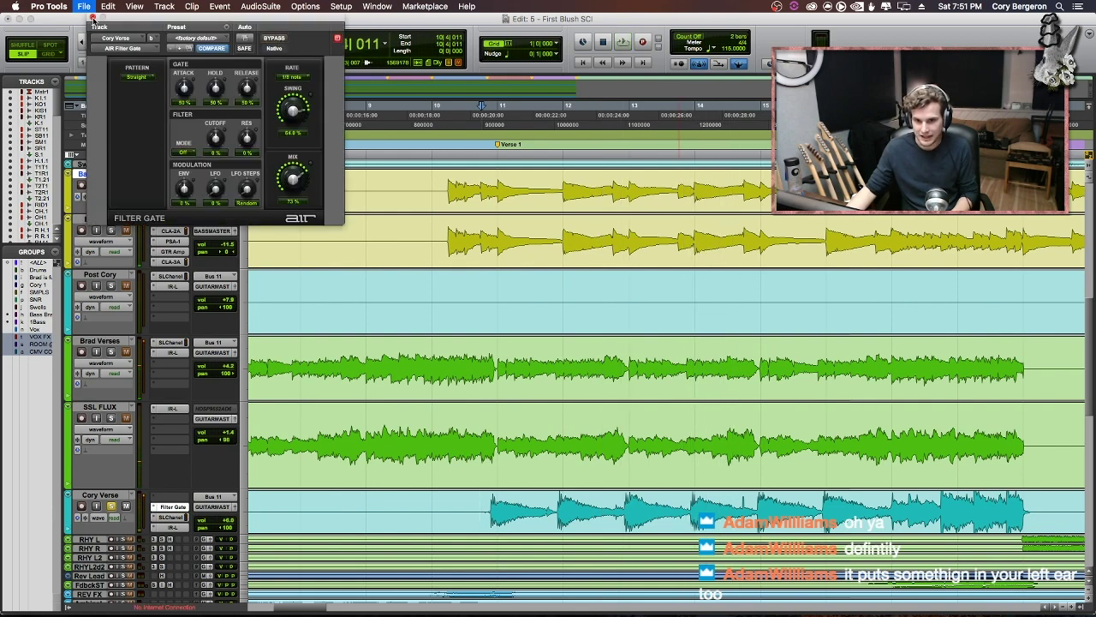
left_click(93, 16)
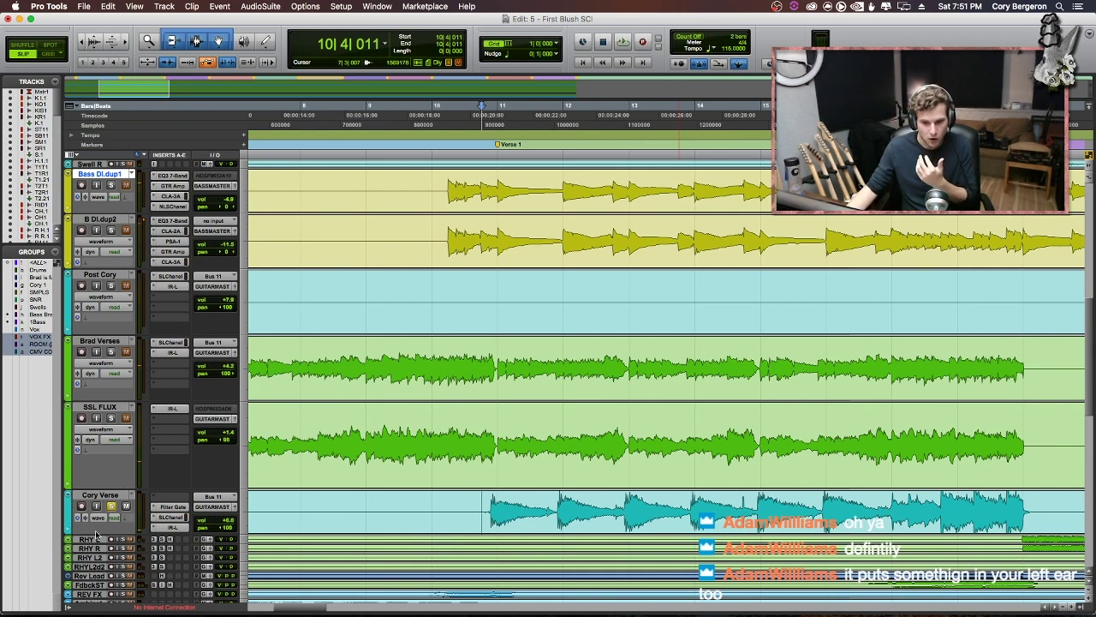
- Enlarge the Cory Verse track and audition it from bar 9 with all track solos cleared
left_click_drag(95, 533, 96, 598)
left_click(110, 417)
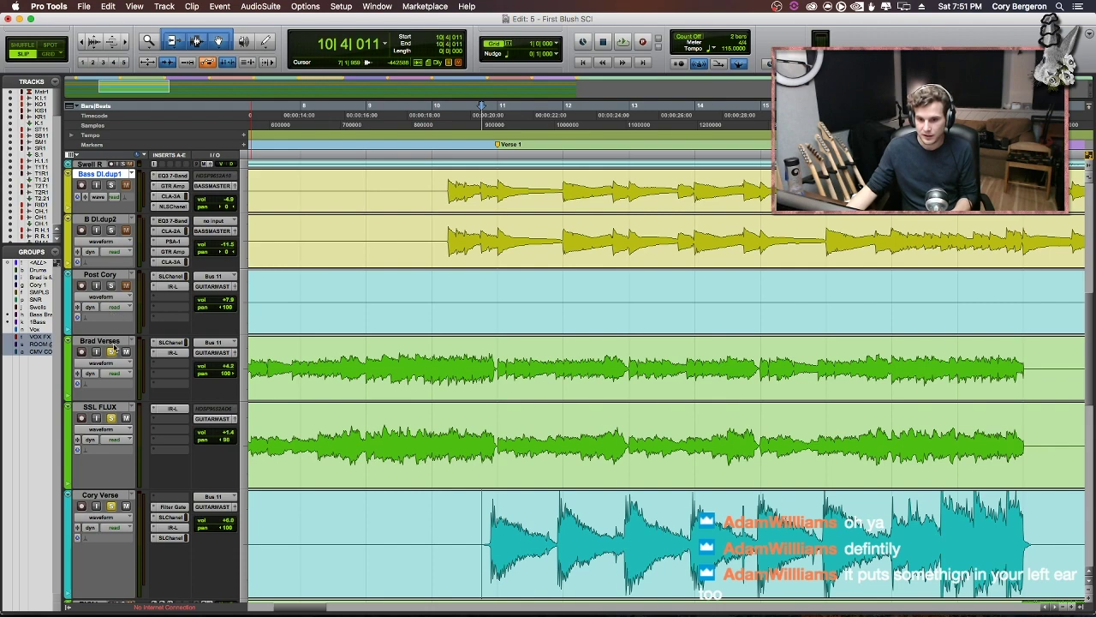
left_click(385, 362)
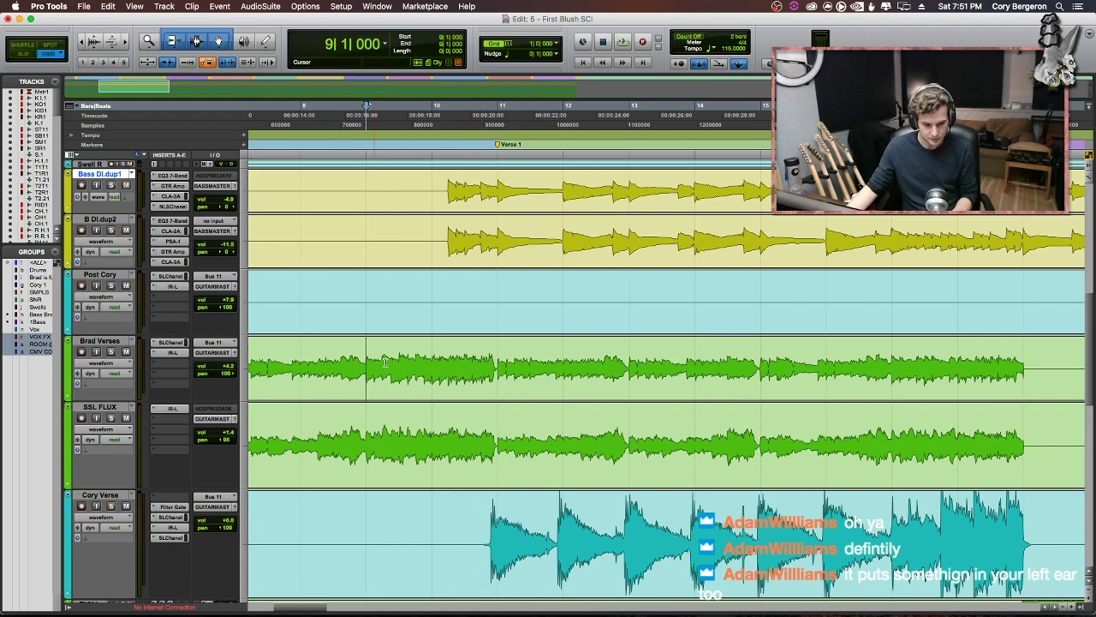
key("space")
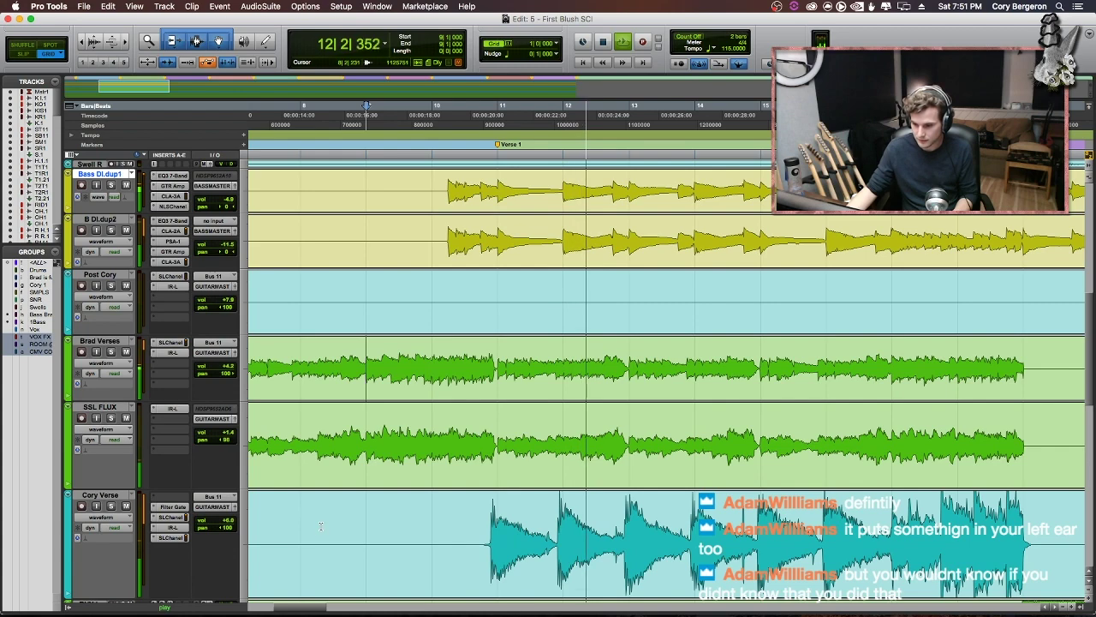
key("space")
- Solo Cory Verse with its Filter Gate open, and set the playback start in Slip mode at its first Verse 1 chord
left_click(111, 507)
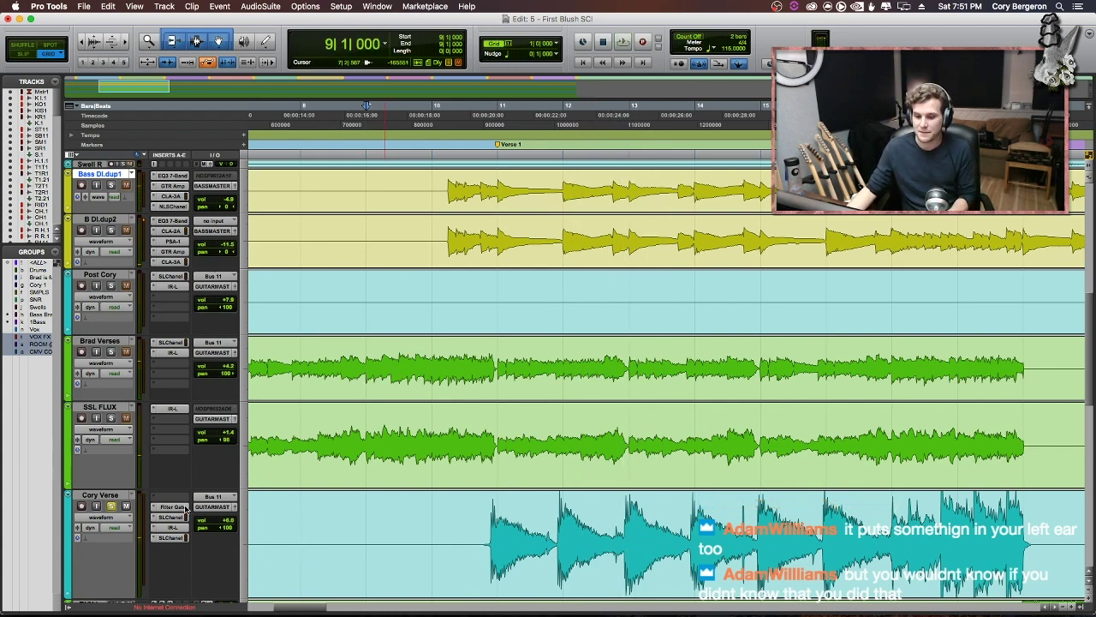
left_click(174, 506)
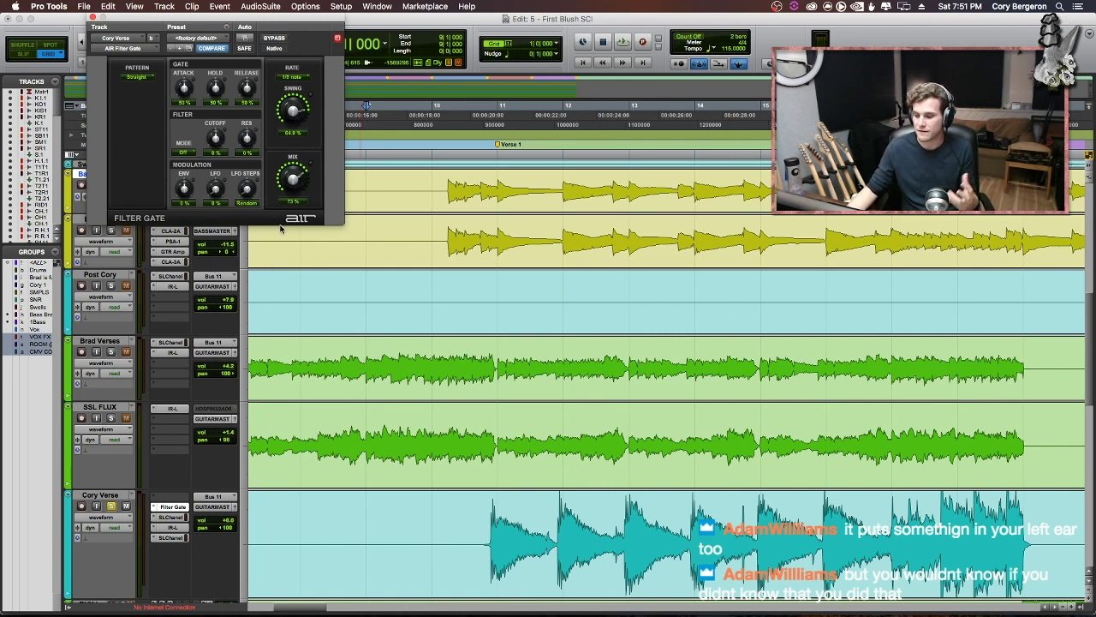
mouse_move(326, 179)
left_mouse_down()
mouse_move(399, 178)
mouse_move(333, 178)
left_mouse_up()
left_click(499, 565)
key("F2")
left_click(490, 565)
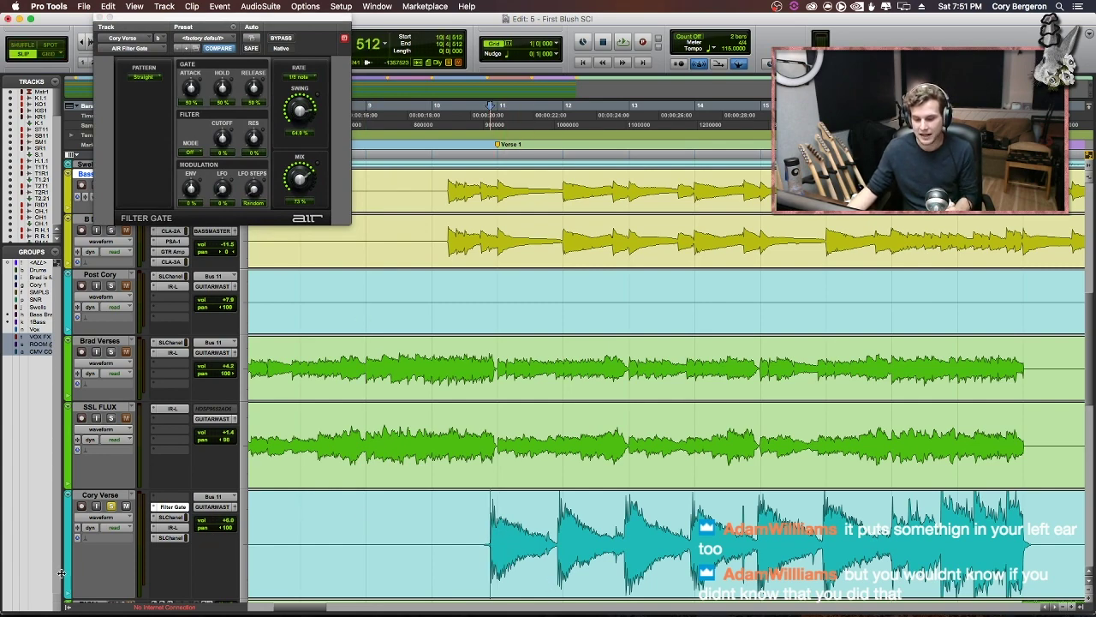
- Open the IR-L on Cory Verse, and enlarge the RHY L and RHY R tracks around Anti Chorus 1
left_click(172, 527)
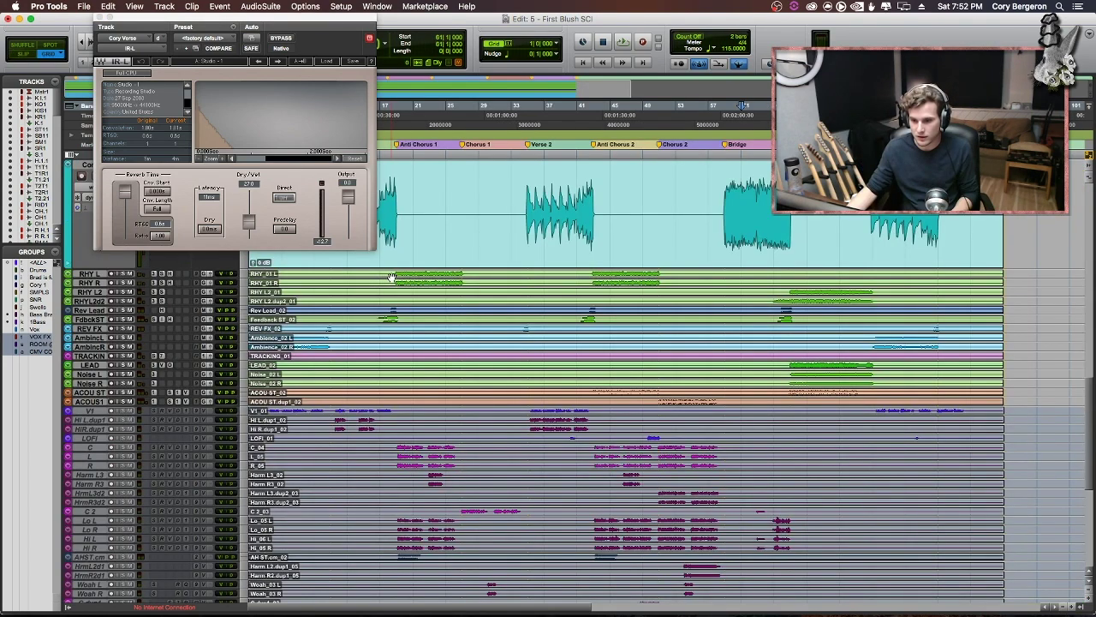
left_click_drag(94, 286, 94, 374)
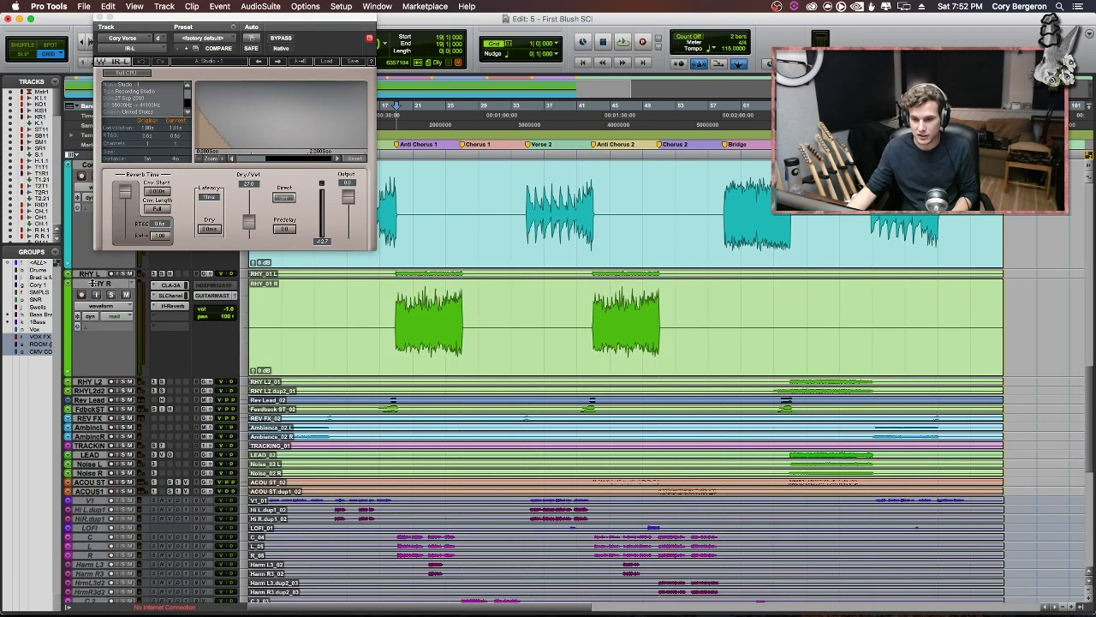
key("t")
key("t")
key("t")
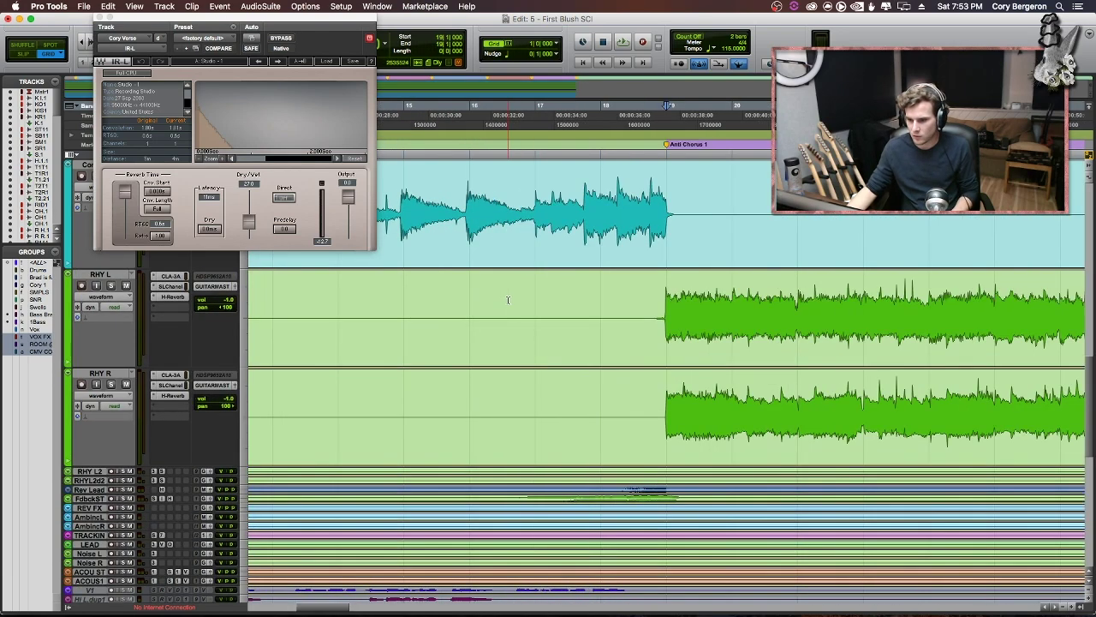
scroll(508, 300, "right", 2)
scroll(615, 329, "right", 8)
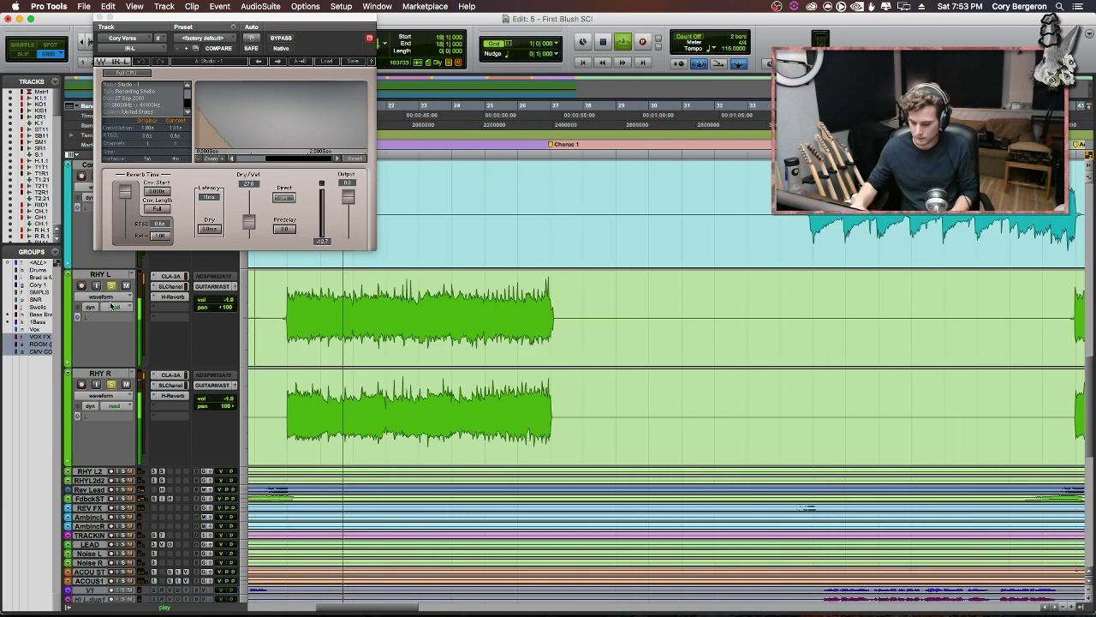
- Inspect RHY L's SSL E-Channel in the Mix window, toggle the rhythm guitars' H-Reverb and CLA-3A bypasses, and close the plug-in
key("ctrl+equal")
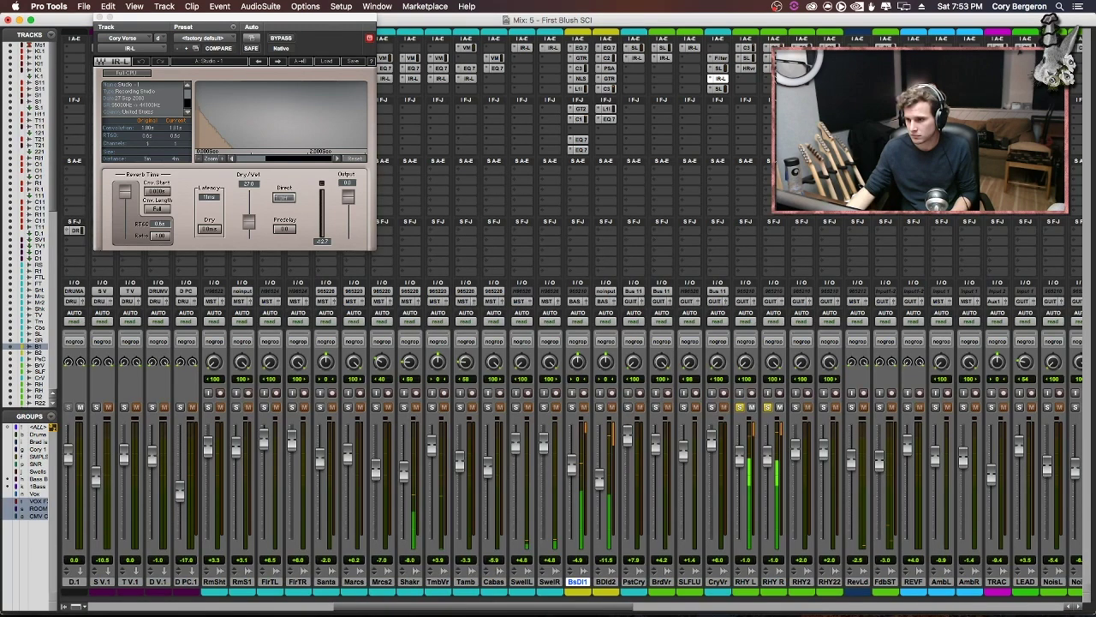
left_click(738, 58)
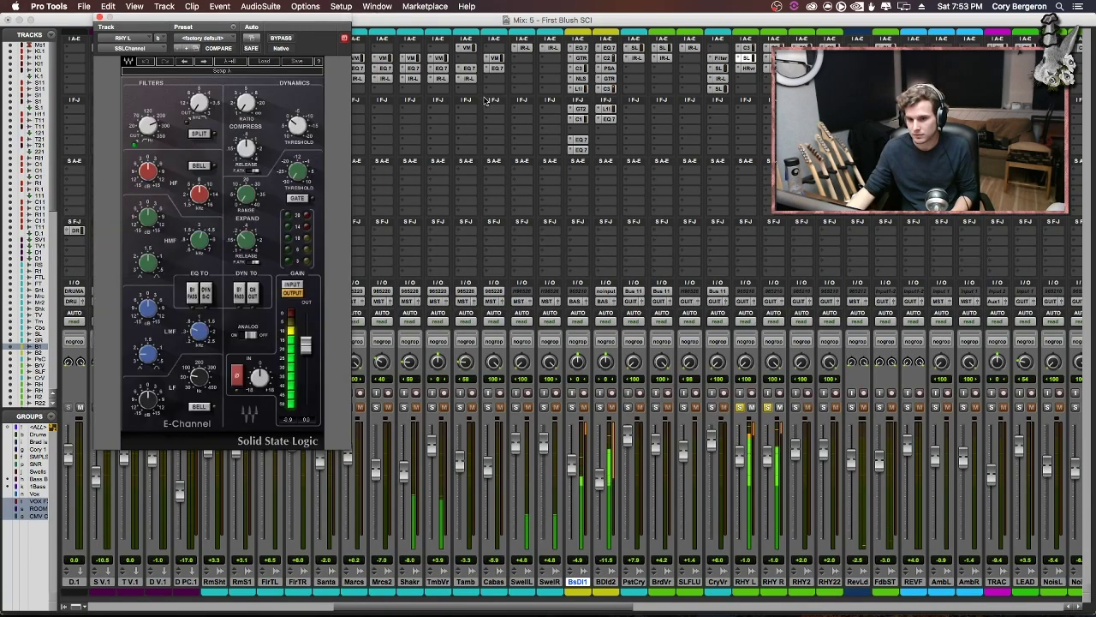
left_click(748, 68, "super")
left_click(767, 69, "super")
left_click(746, 69, "super")
left_click(746, 48, "super")
left_click(769, 48, "super")
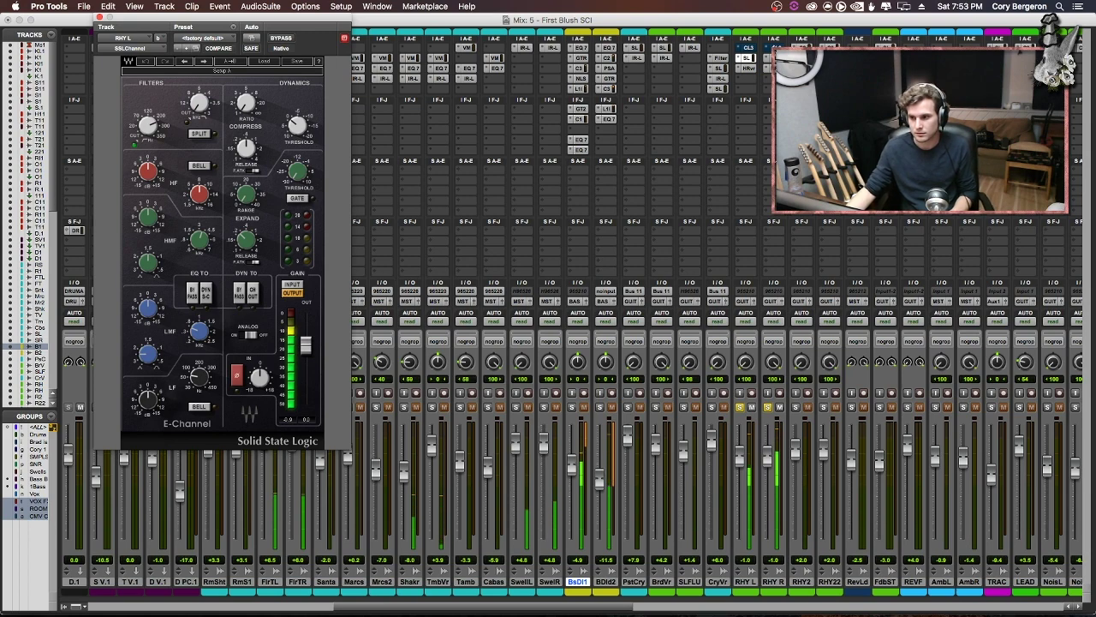
left_click(746, 48, "super")
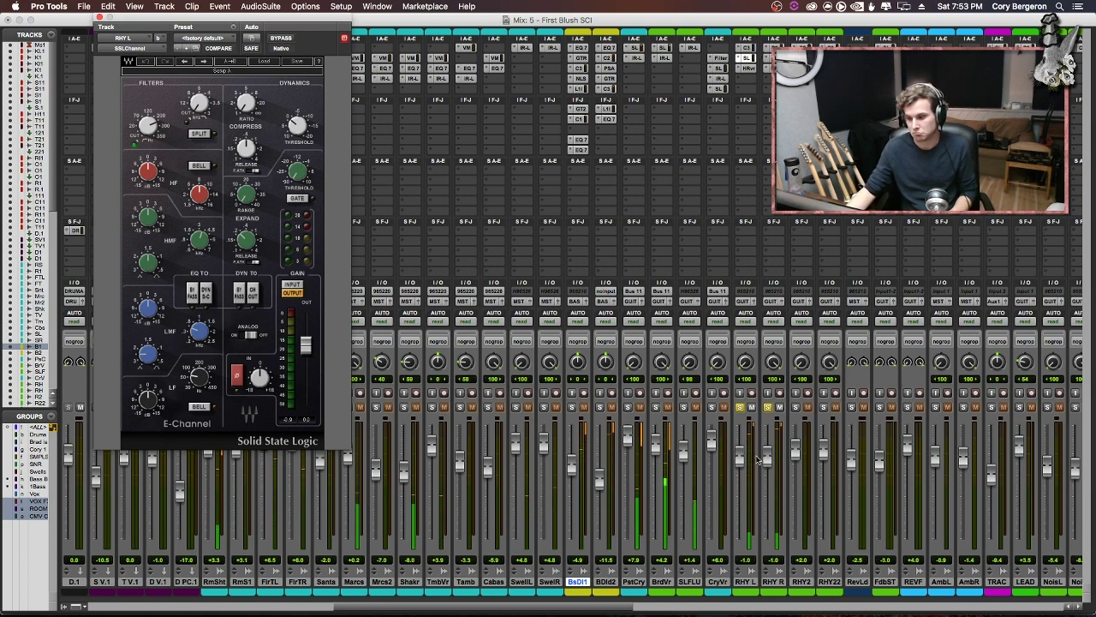
key("super+equal")
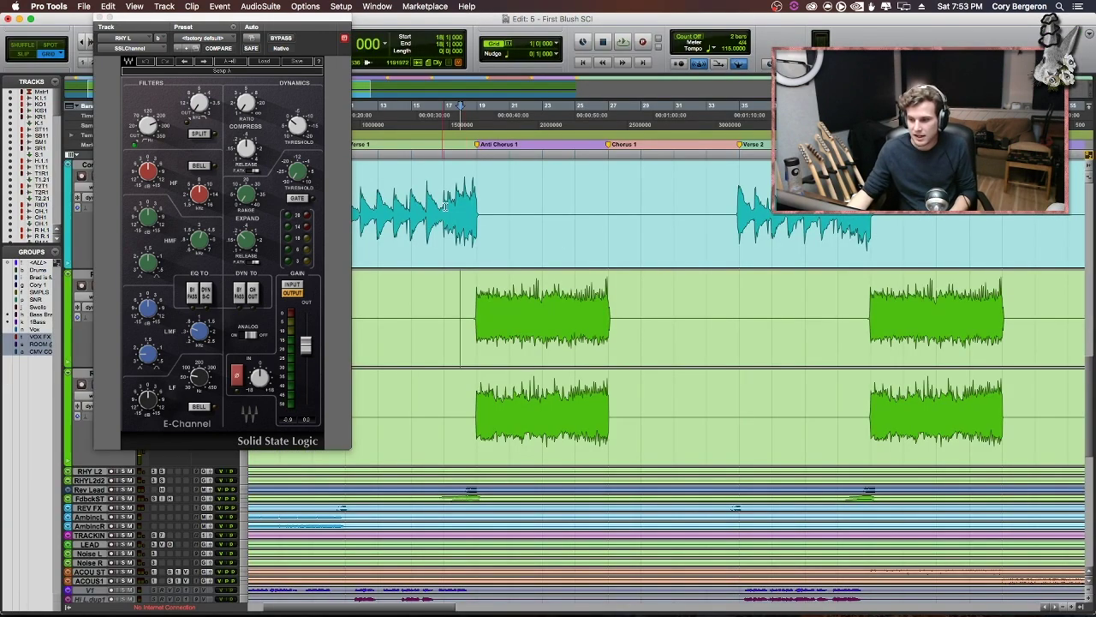
left_click(98, 17)
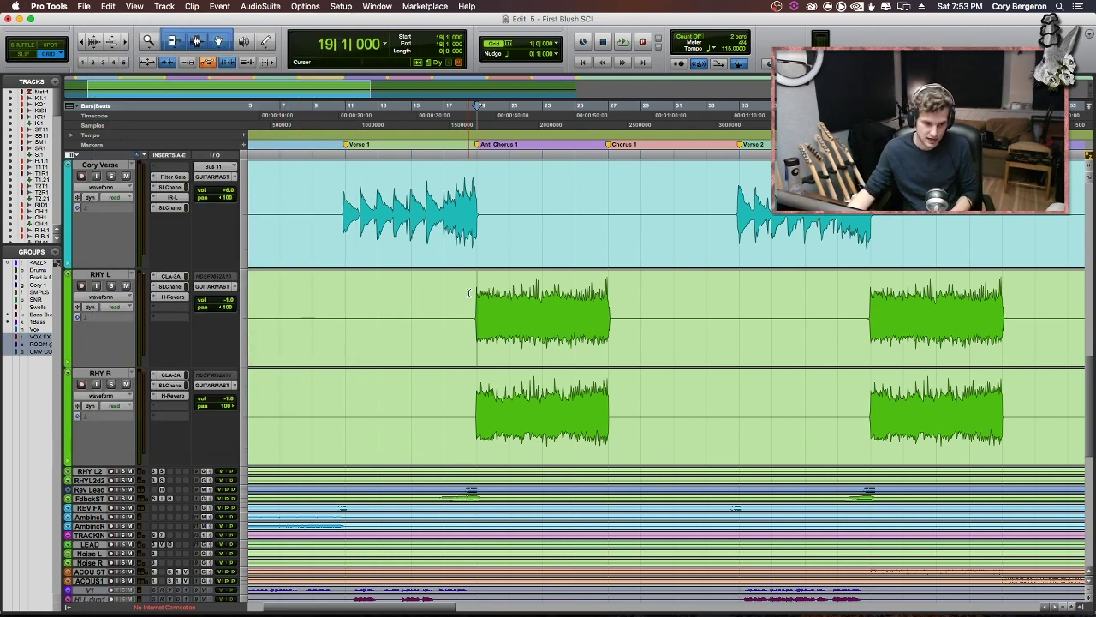
- Select the Anti Chorus 1 section on RHY L and RHY R, and play it from bar 18
left_click_drag(497, 309, 646, 384)
left_click(479, 332)
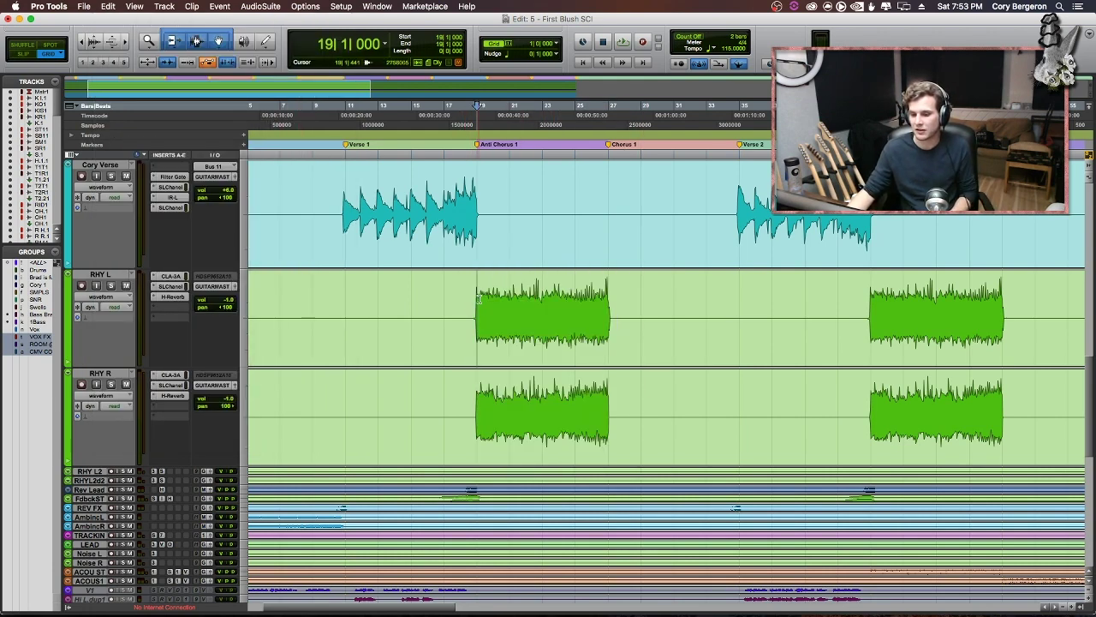
left_click_drag(461, 332, 634, 395)
left_click(512, 306)
key("t")
key("t")
left_click(485, 296)
key("r")
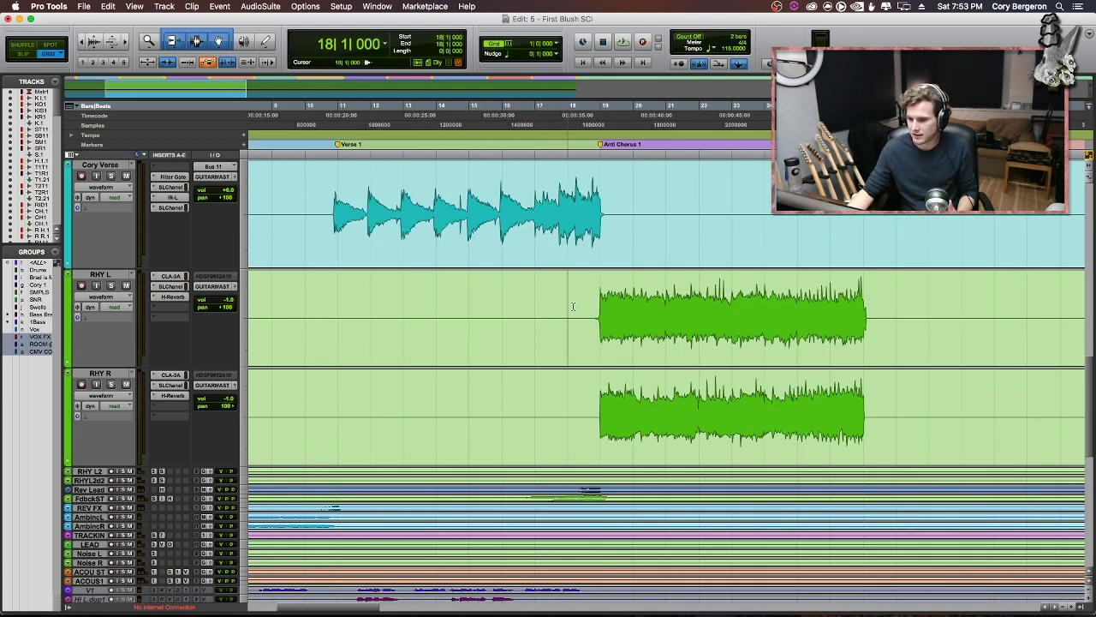
left_click_drag(556, 305, 918, 397)
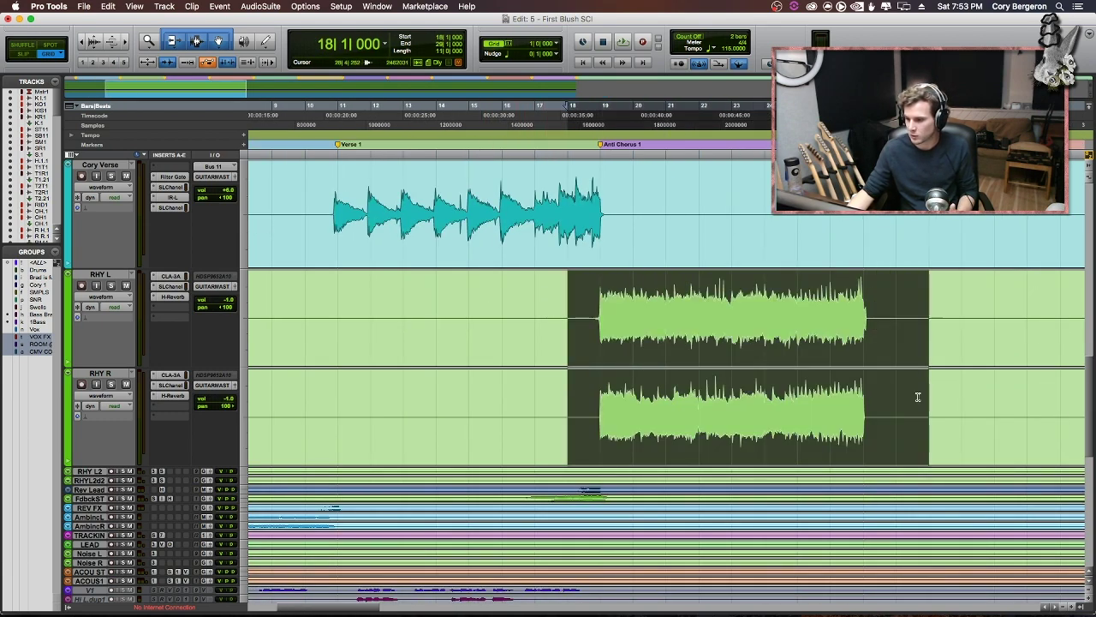
left_click(565, 287)
key("space")
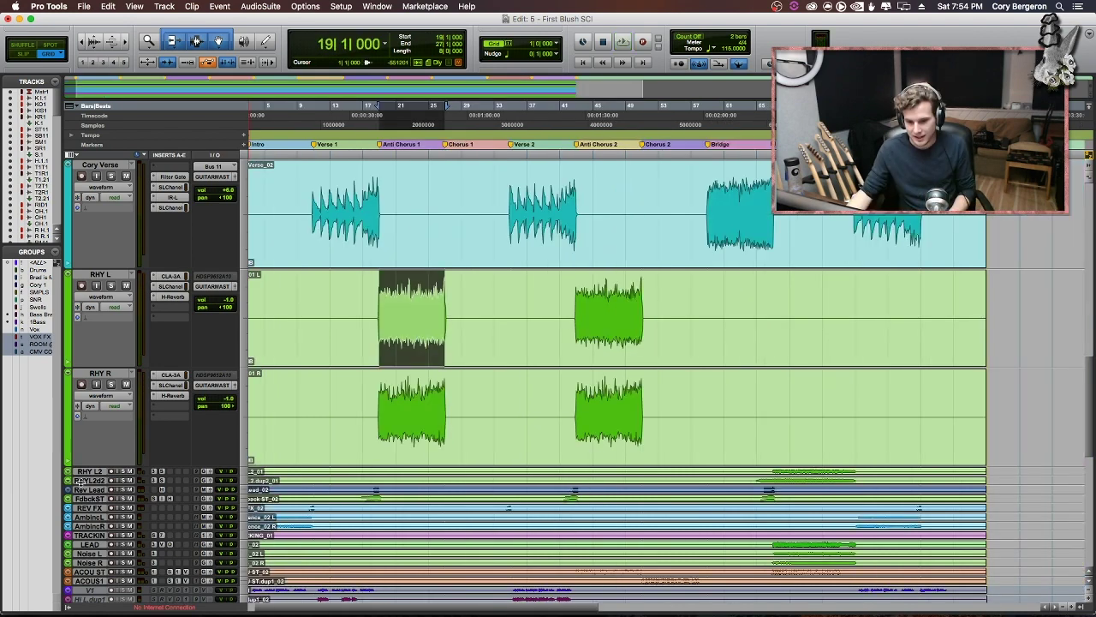
- Enlarge the Rev Lead track and arrange Rev Lead and Feedback ST directly above the RHY L2 tracks
left_click_drag(82, 485, 75, 543)
left_click(83, 496)
left_click(89, 479)
left_click(89, 472)
- Solo Rev Lead and play its reversed swell into Anti Chorus 1 from bar 16
left_click(356, 489)
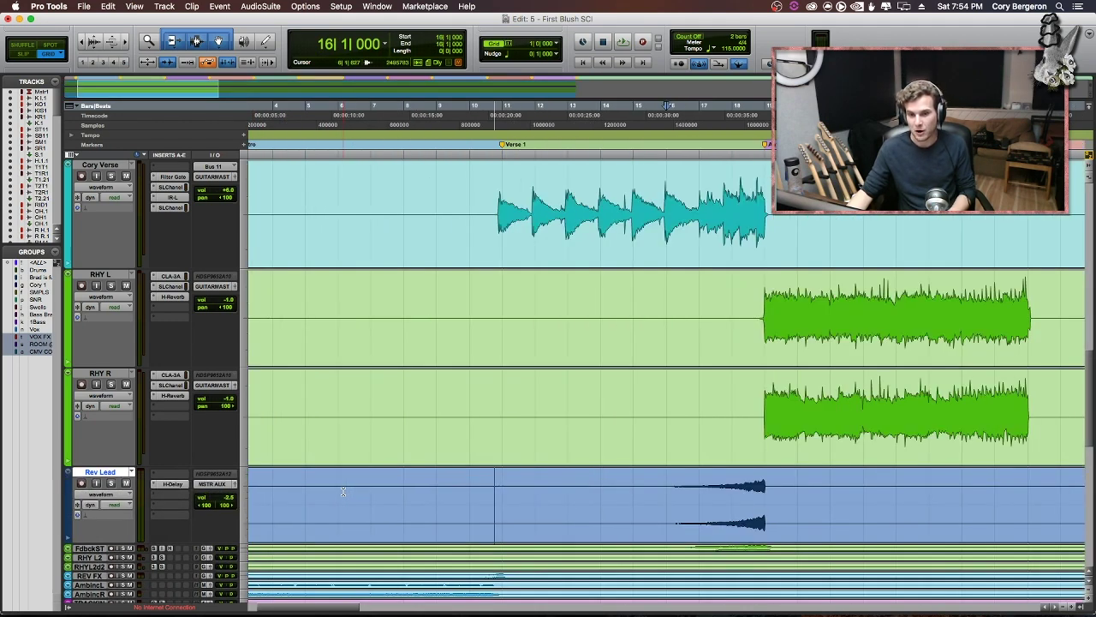
key("Tab")
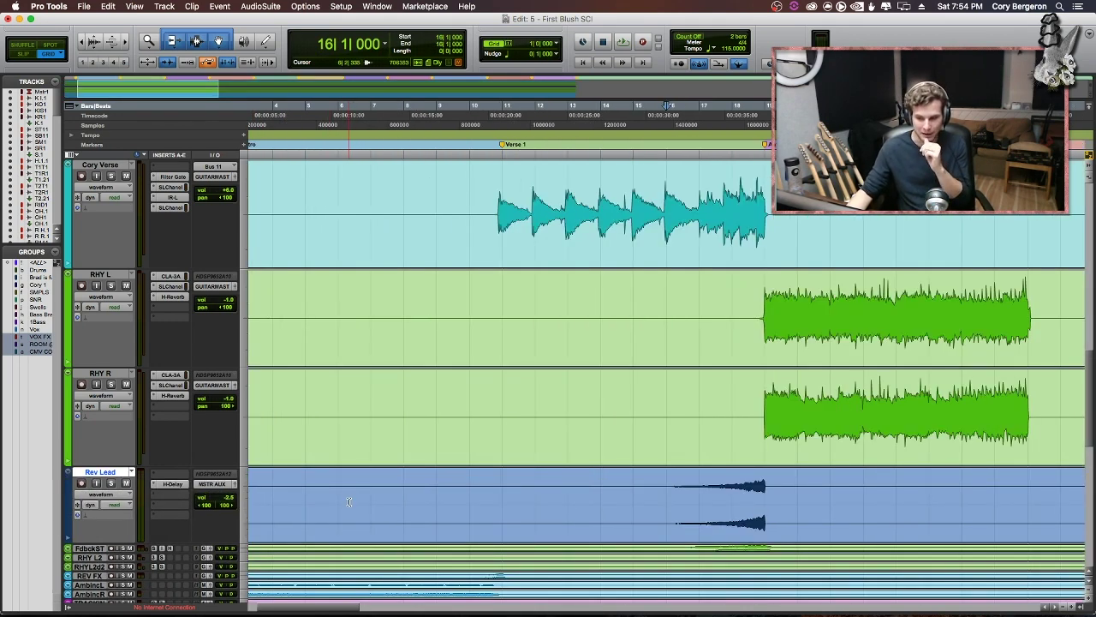
key("shift+s")
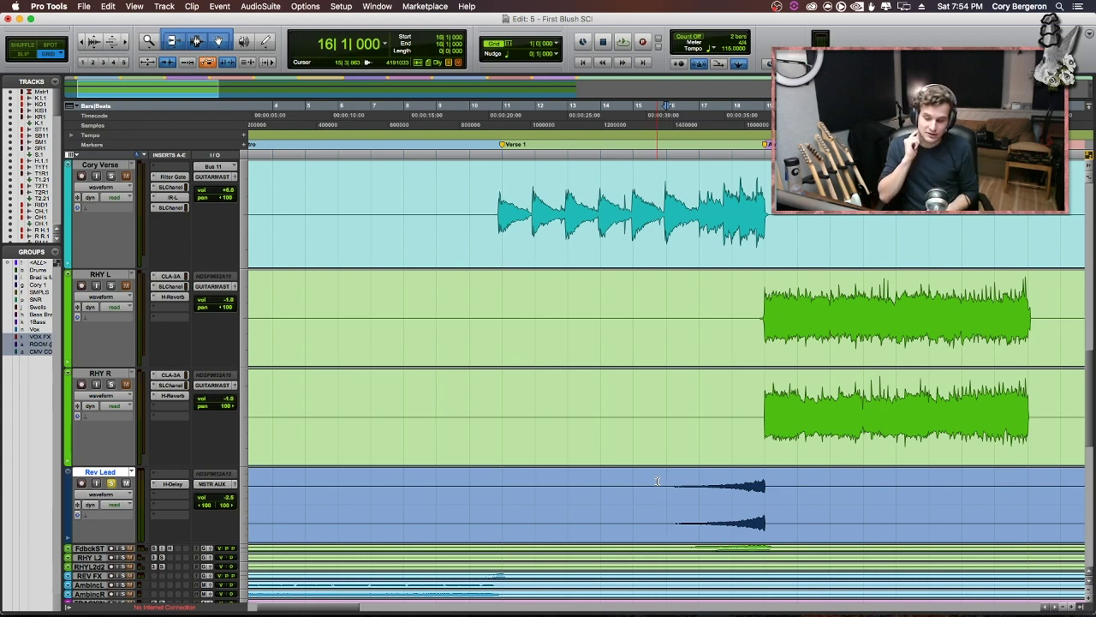
key("space")
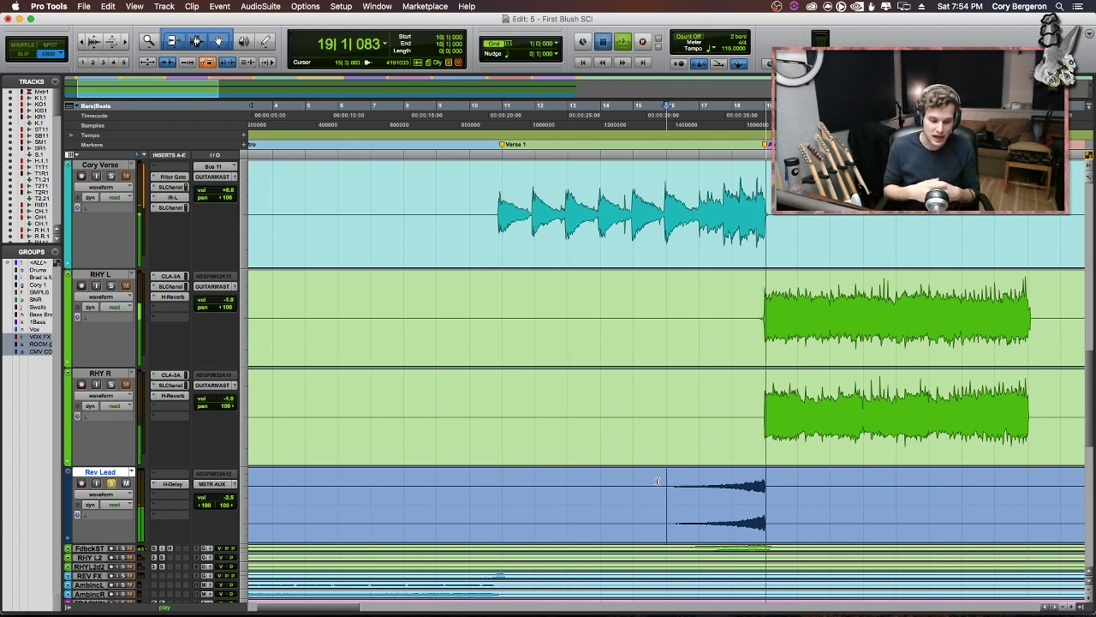
key("space")
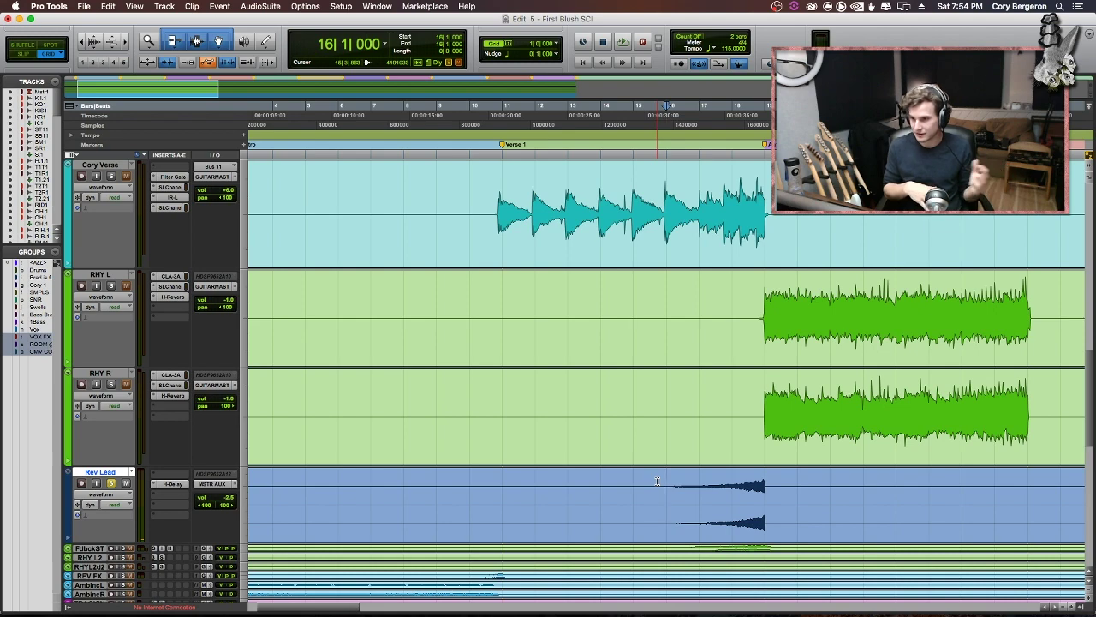
- Clear the Rev Lead solo and play the swell in the full mix from bar 15
left_click(660, 481)
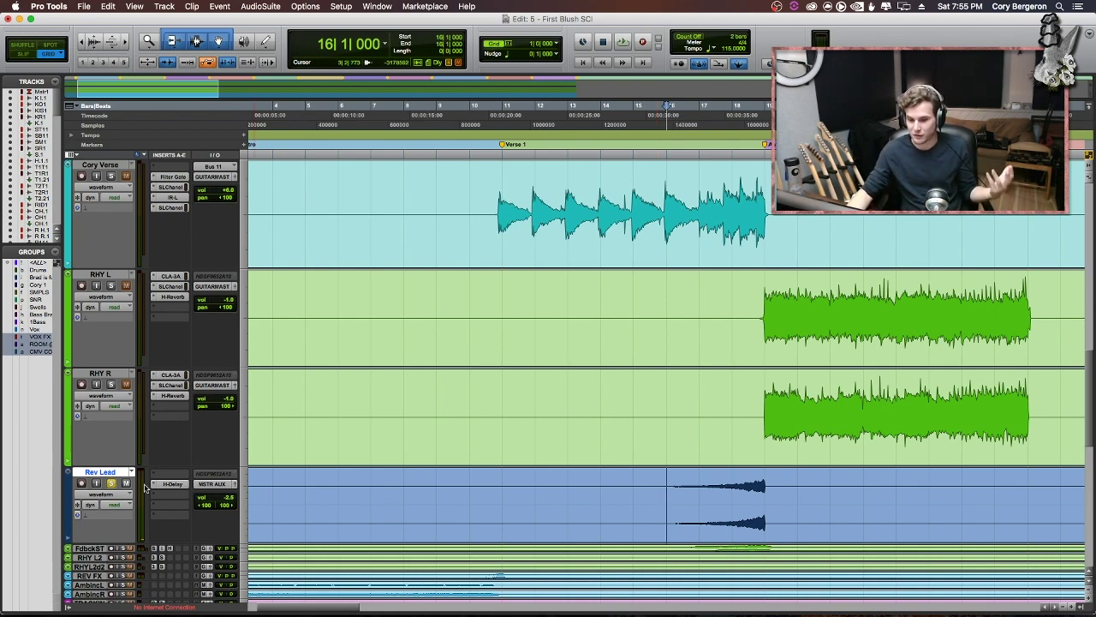
left_click(638, 509)
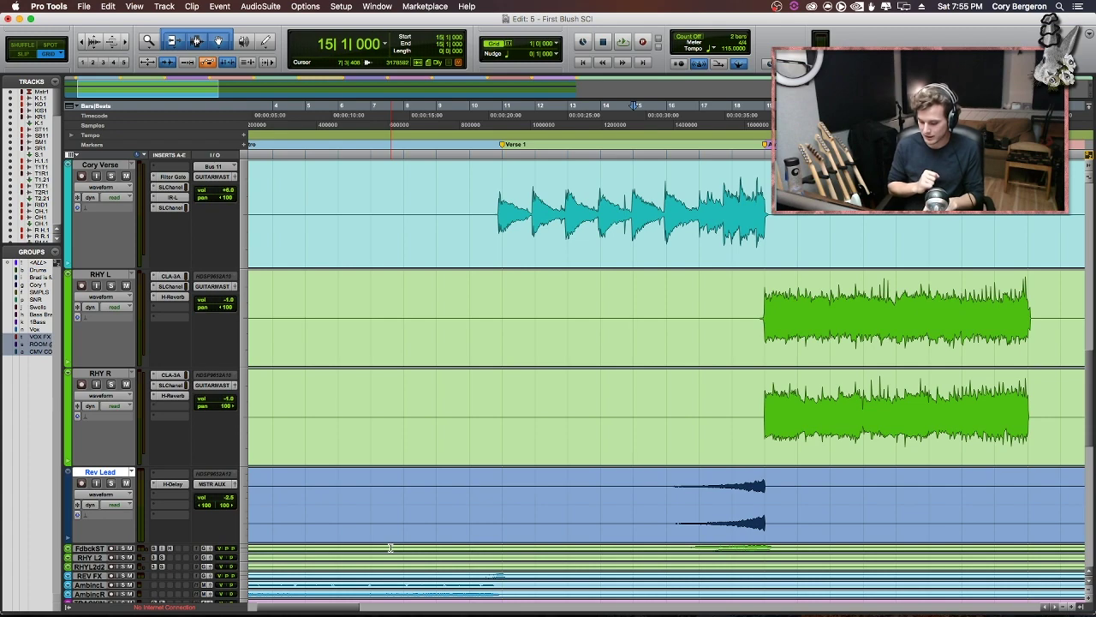
key("space")
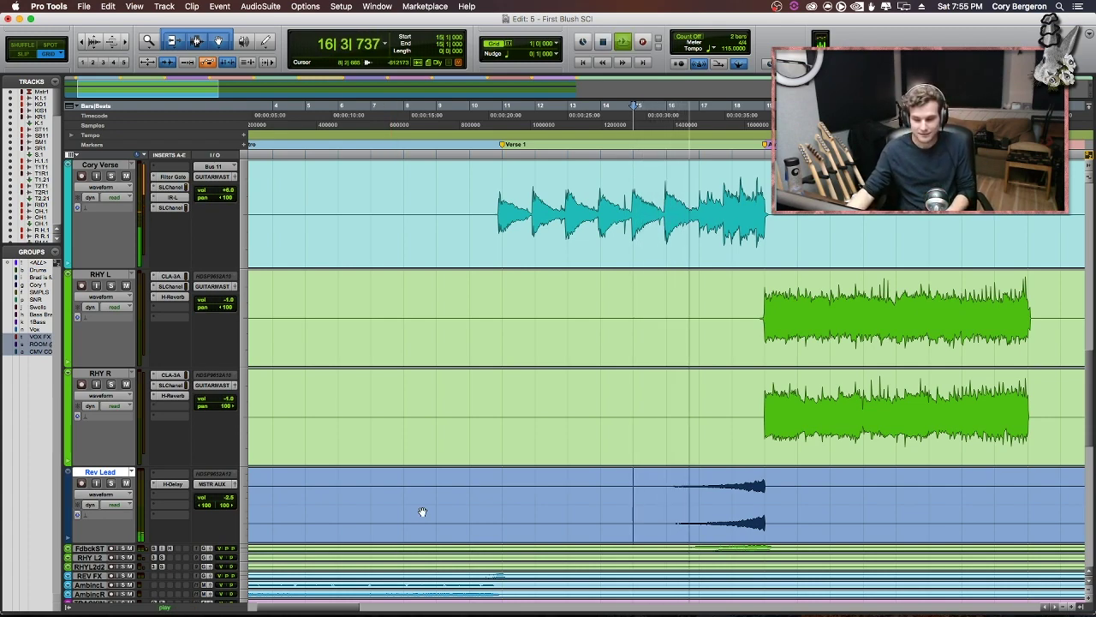
- Enlarge the Feedback ST track below Rev Lead
left_click_drag(98, 553, 98, 603)
scroll(138, 547, "down", 3)
scroll(139, 546, "up", 1)
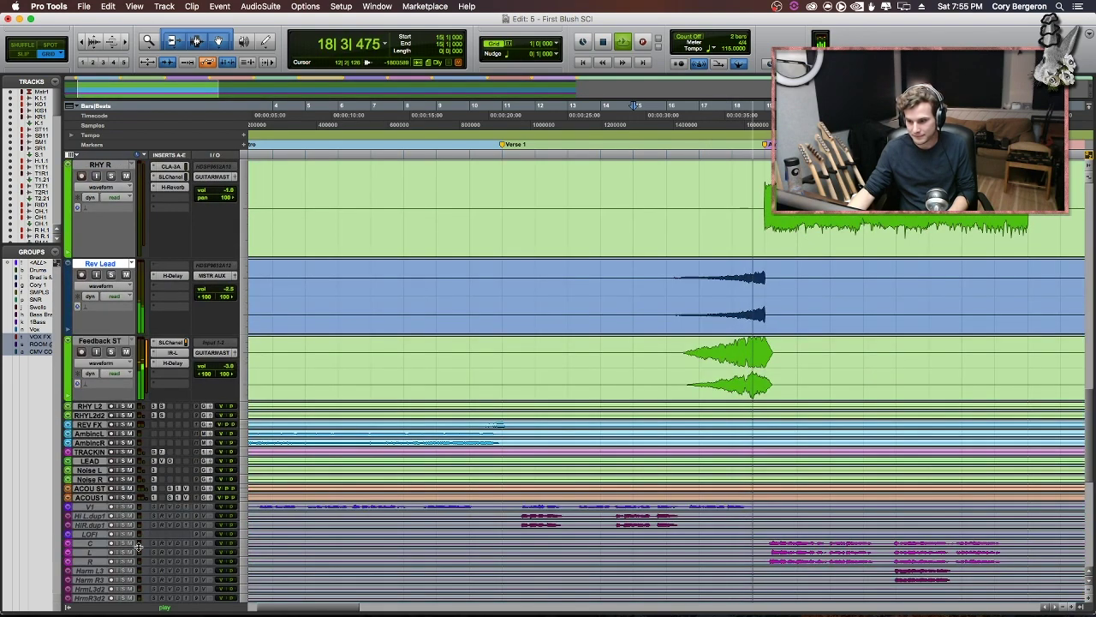
- Audition Feedback ST soloed from bar 17, clear its solo, and stop playback
left_click(110, 351)
key("space")
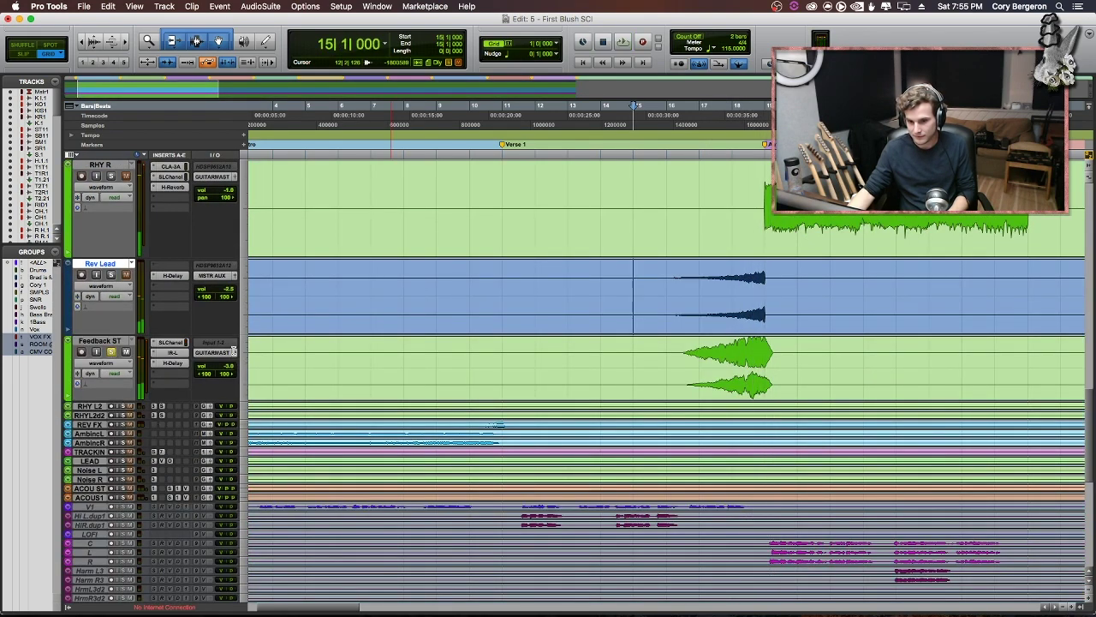
left_click(698, 346)
key("space")
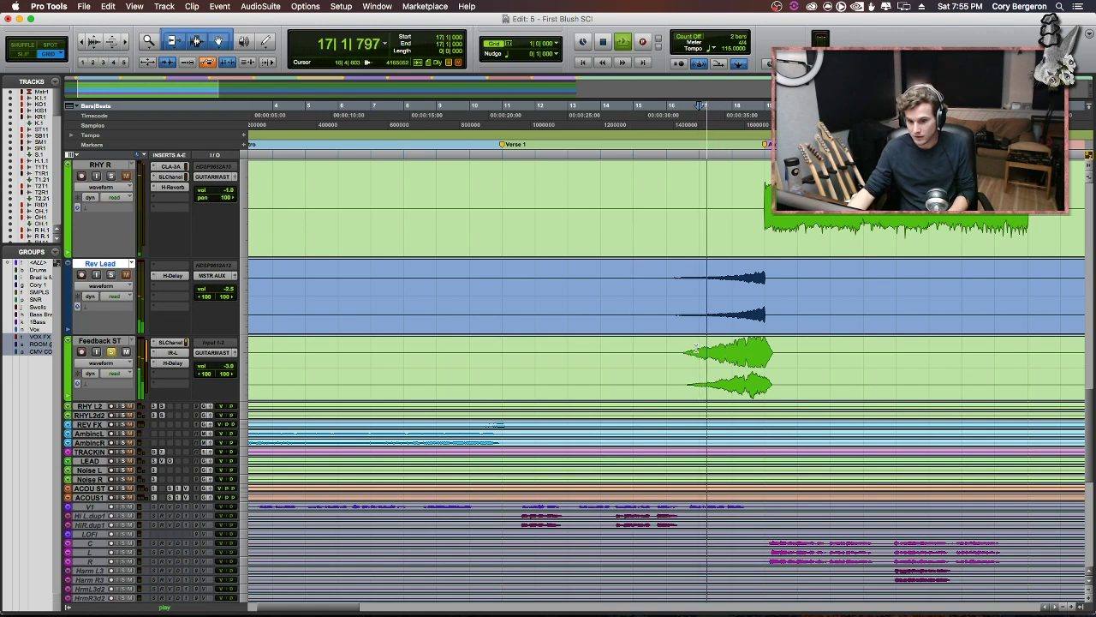
left_click(111, 351)
key("space")
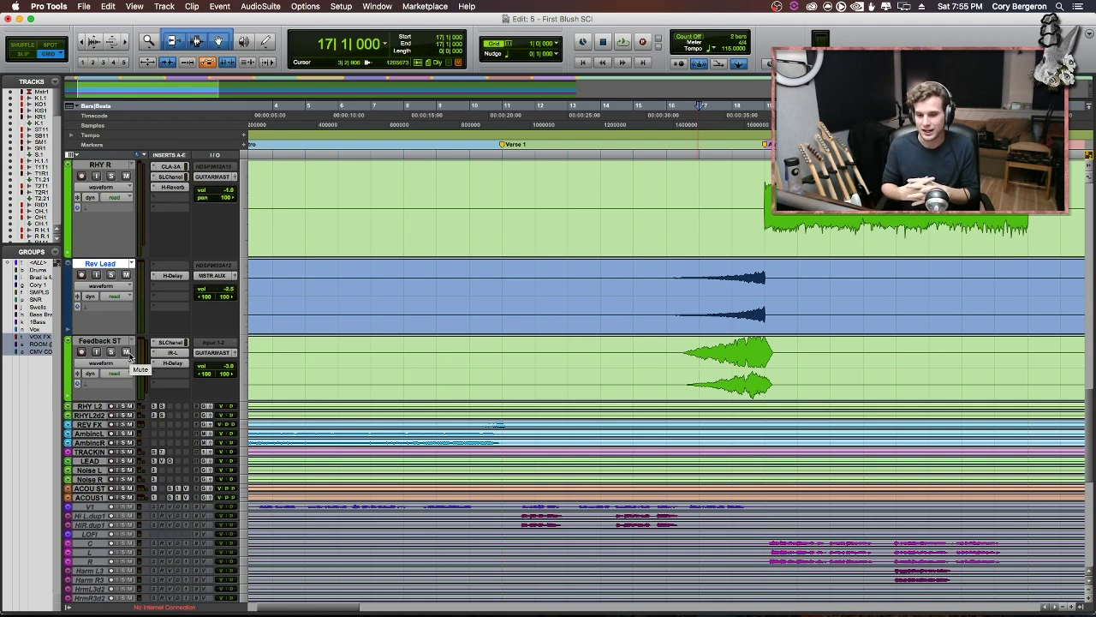
- Solo Rev Lead and Feedback ST together with the floor tom and swell tracks
key("r")
key("r")
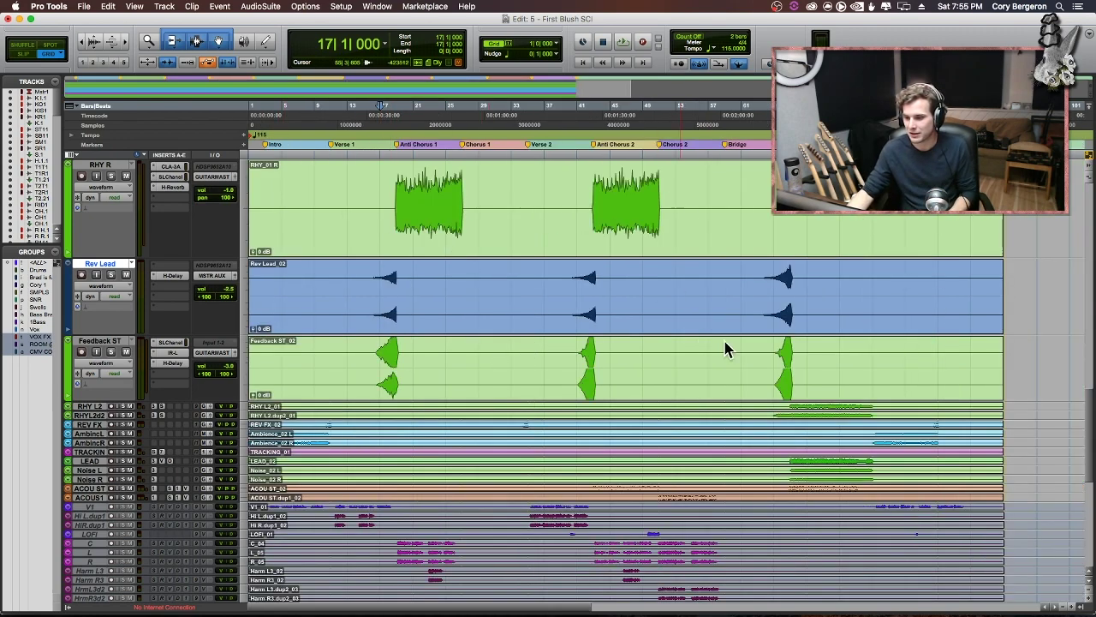
scroll(661, 295, "up", 3)
scroll(460, 416, "down", 3)
scroll(644, 366, "up", 1)
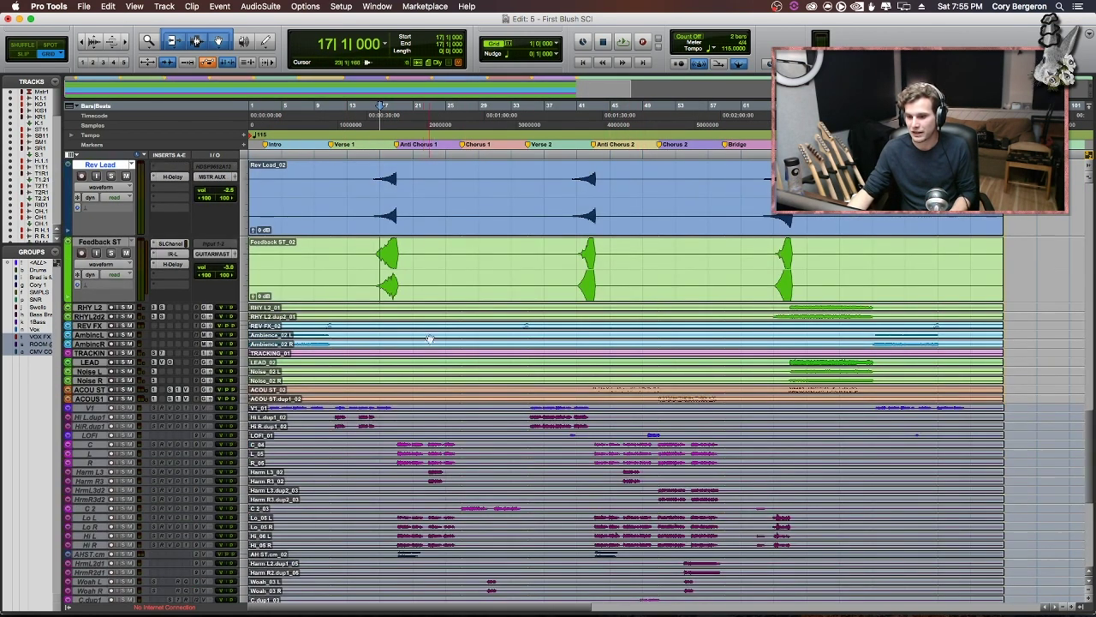
scroll(644, 366, "up", 2)
left_click(111, 440)
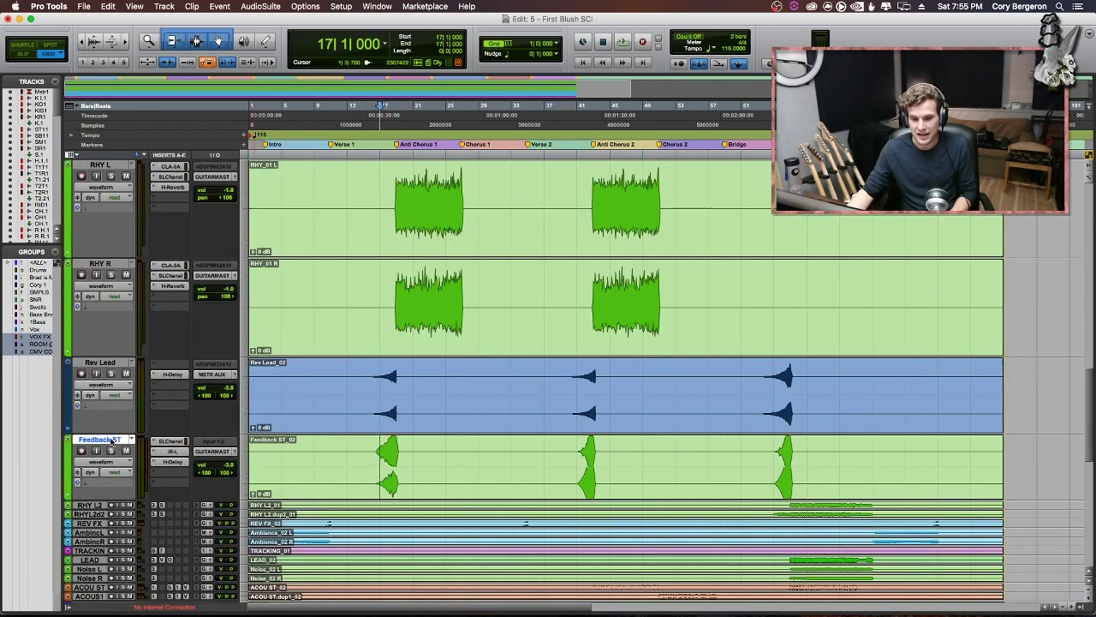
scroll(111, 377, "up", 15)
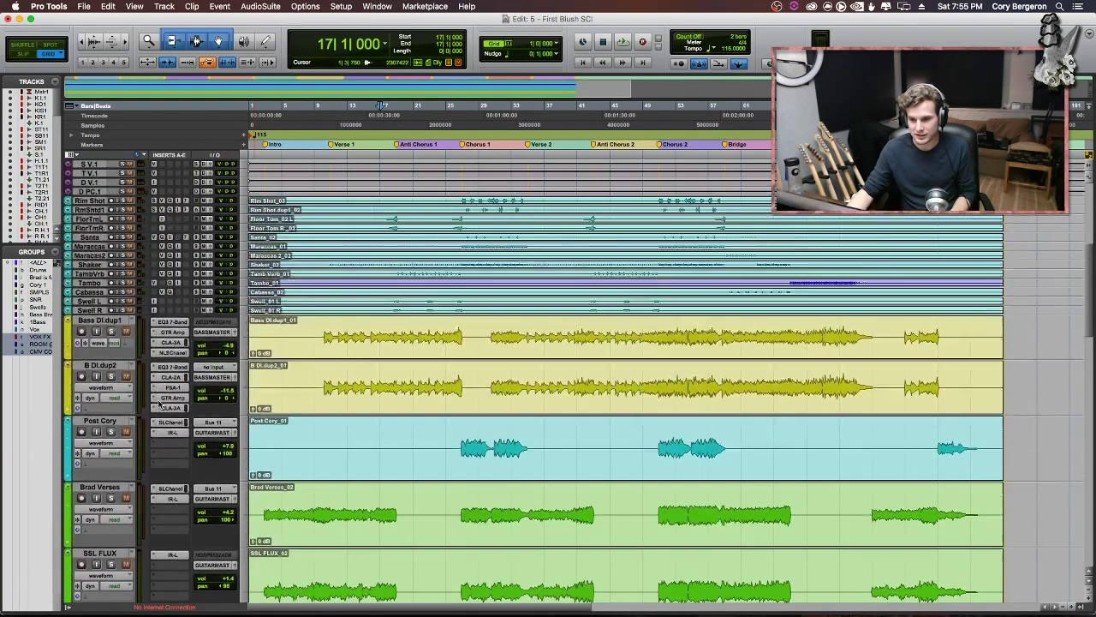
scroll(168, 405, "up", 1)
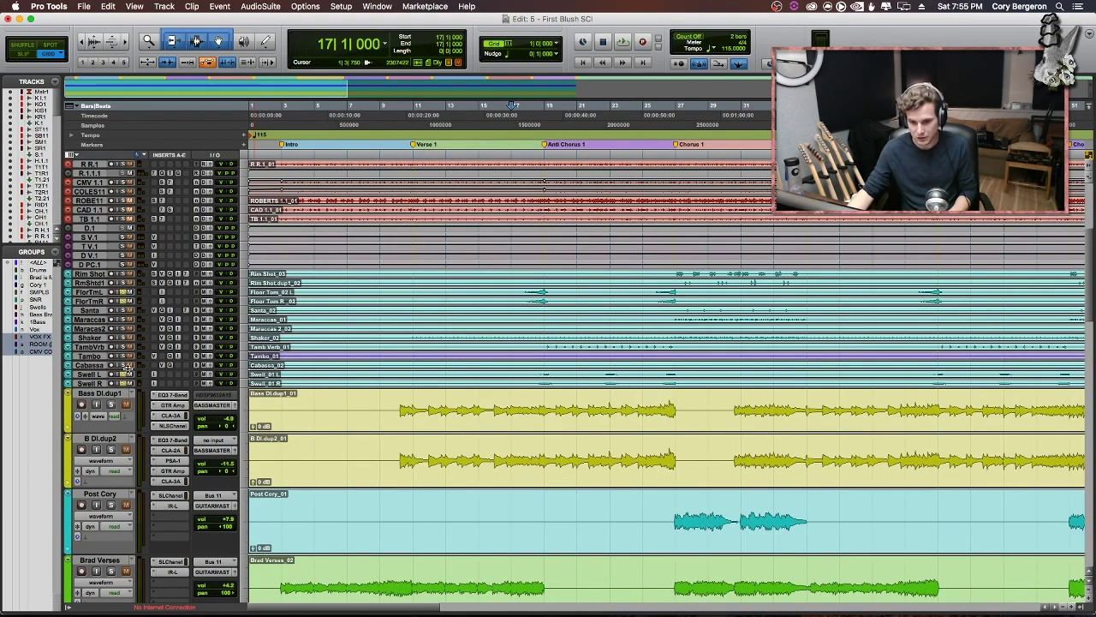
scroll(186, 360, "down", 15)
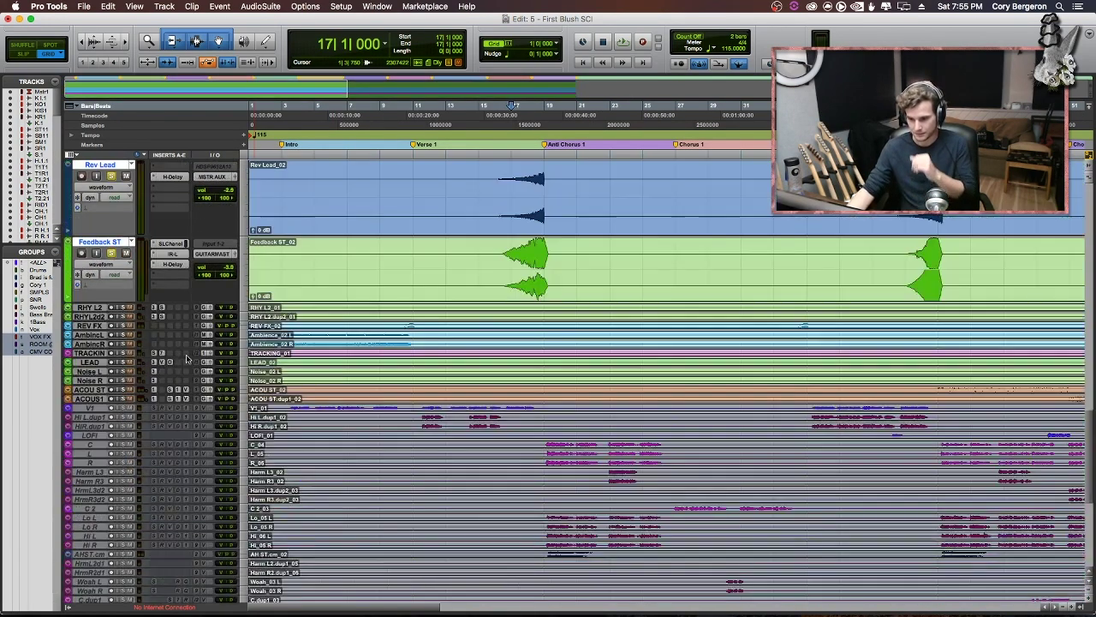
- Play the soloed transition into Anti Chorus 1 in Slip mode from just before bar 16
scroll(186, 360, "down", 1)
scroll(187, 359, "up", 3)
key("F2")
left_click(494, 373)
key("space")
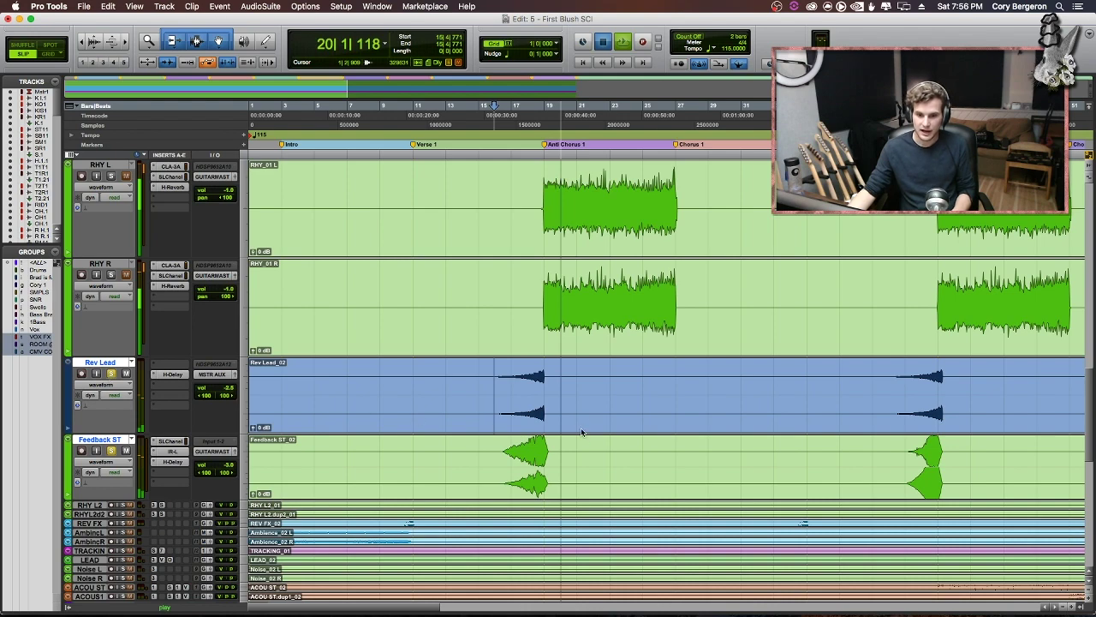
- Clear the solos, return to Grid mode, and play the transition in the full mix from bar 15
key("space")
left_click(495, 371)
left_click(481, 372)
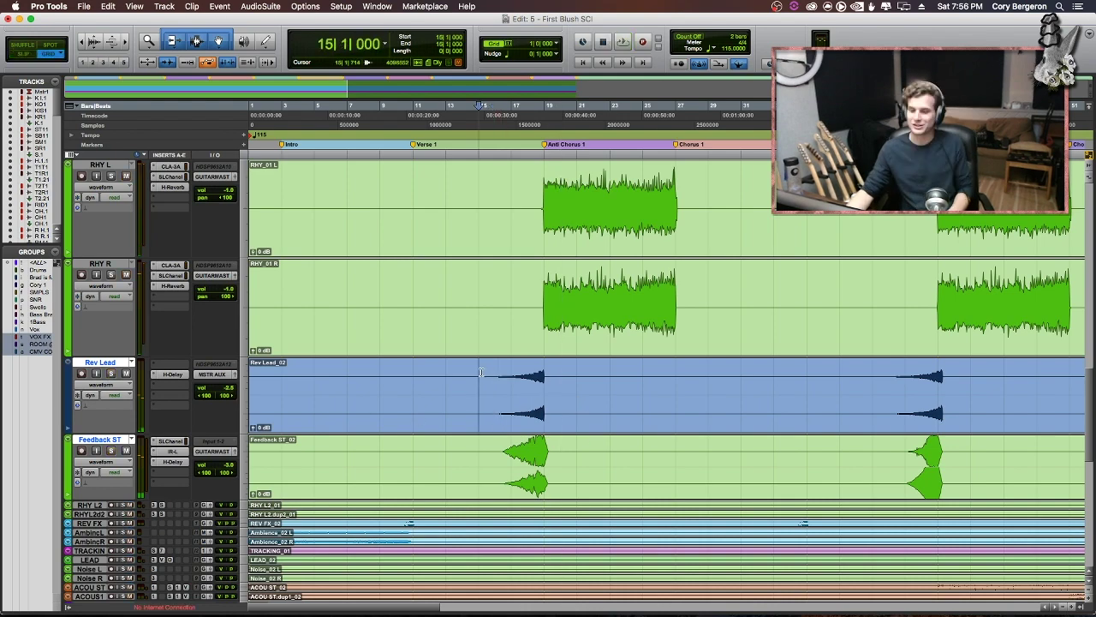
key("space")
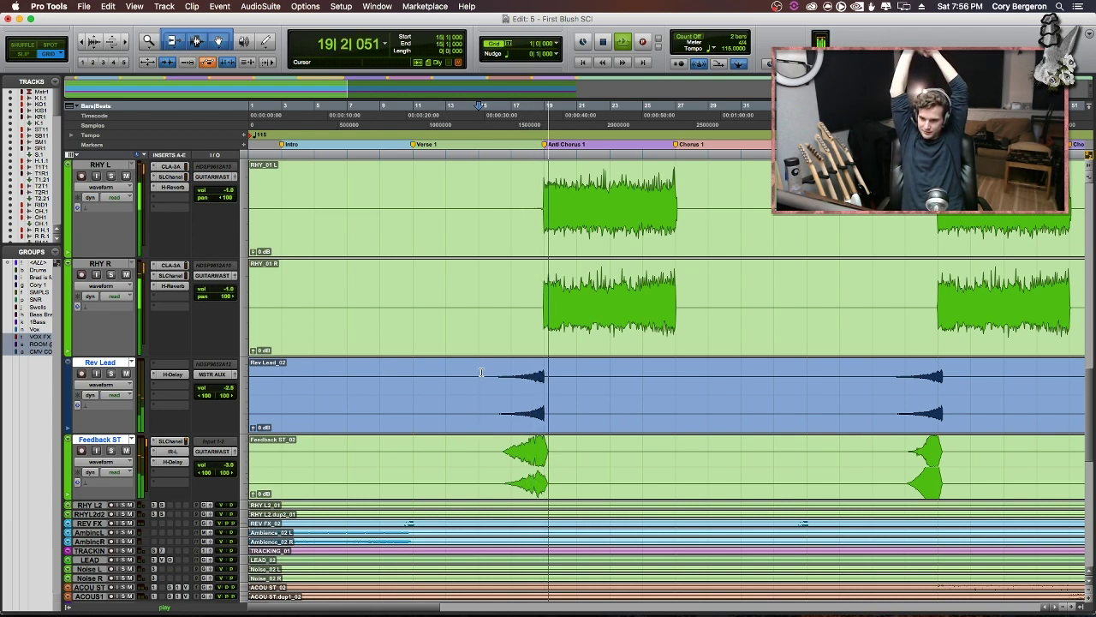
- Stop playback and return the playback position to the start of the session
key("space")
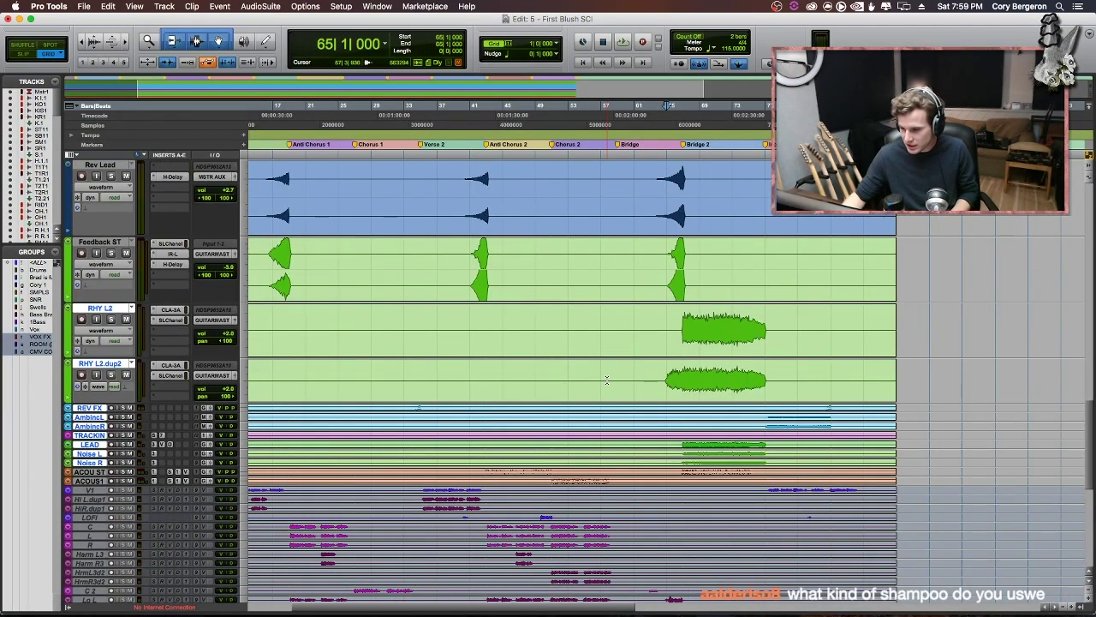
scroll(683, 426, "right", 1)
key("Return")
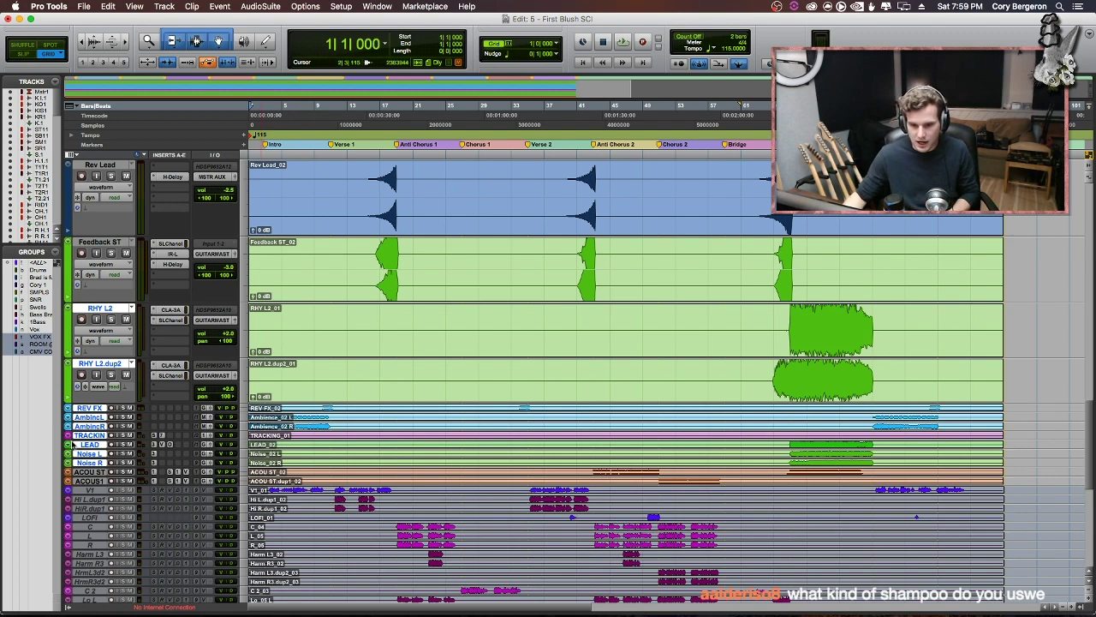
- Select and solo the AmbincL and AmbincR tracks, and play them from the start of the session
left_click_drag(91, 427, 97, 418)
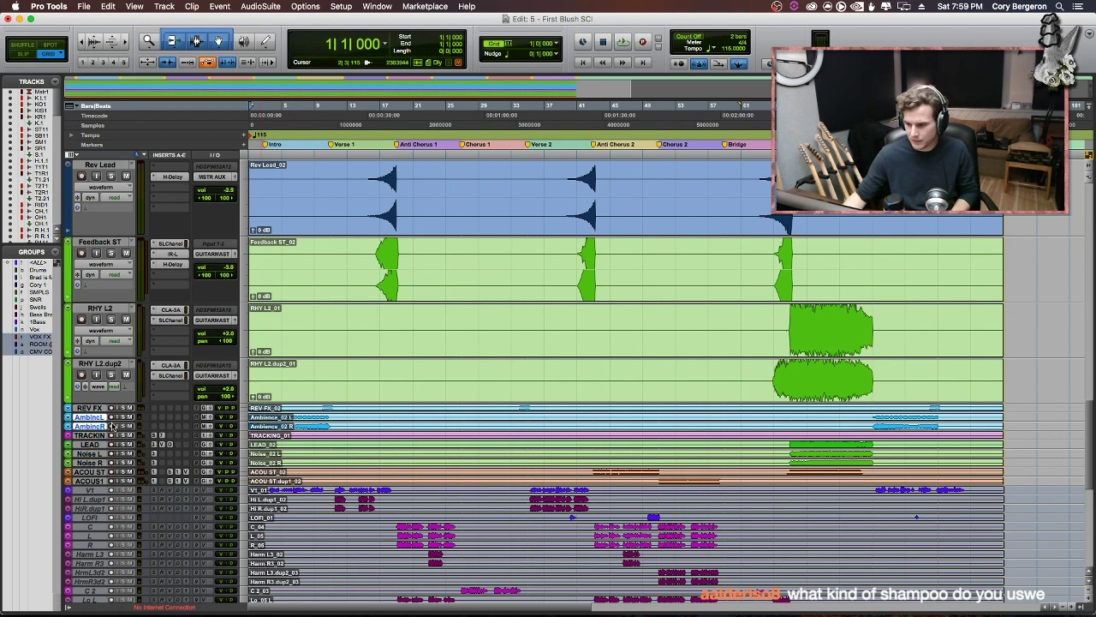
key("t")
key("t")
key("t")
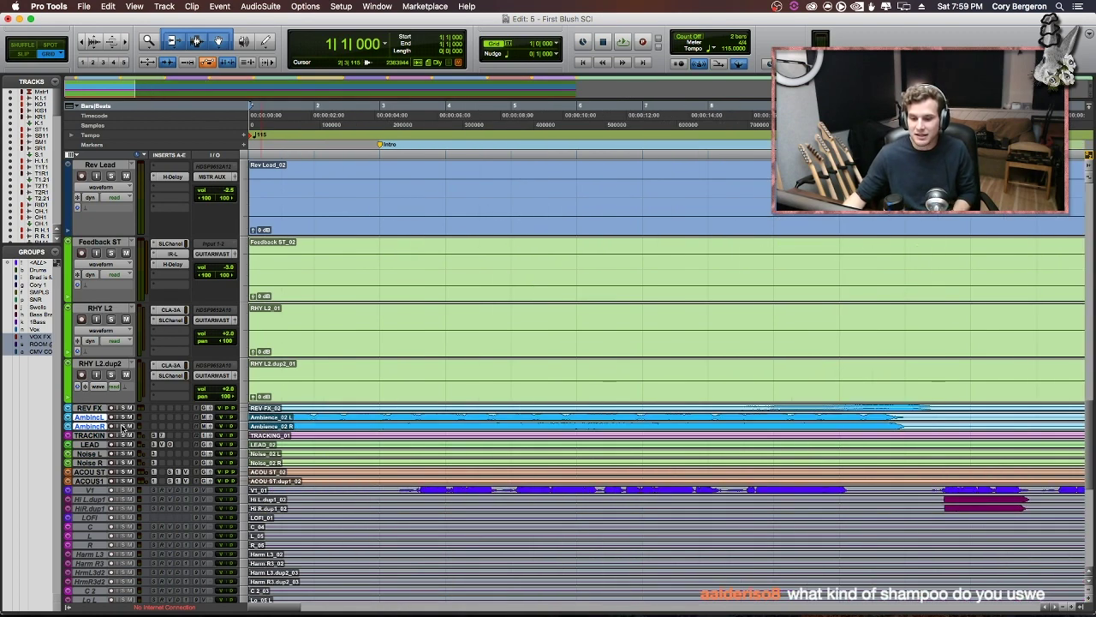
key("super+bracketleft")
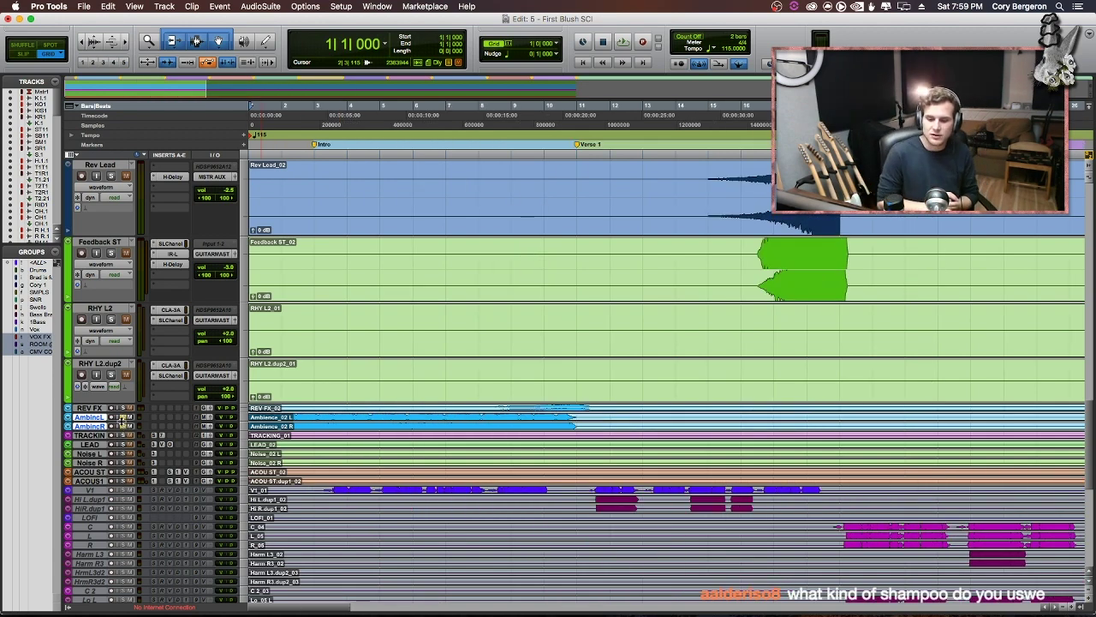
key("space")
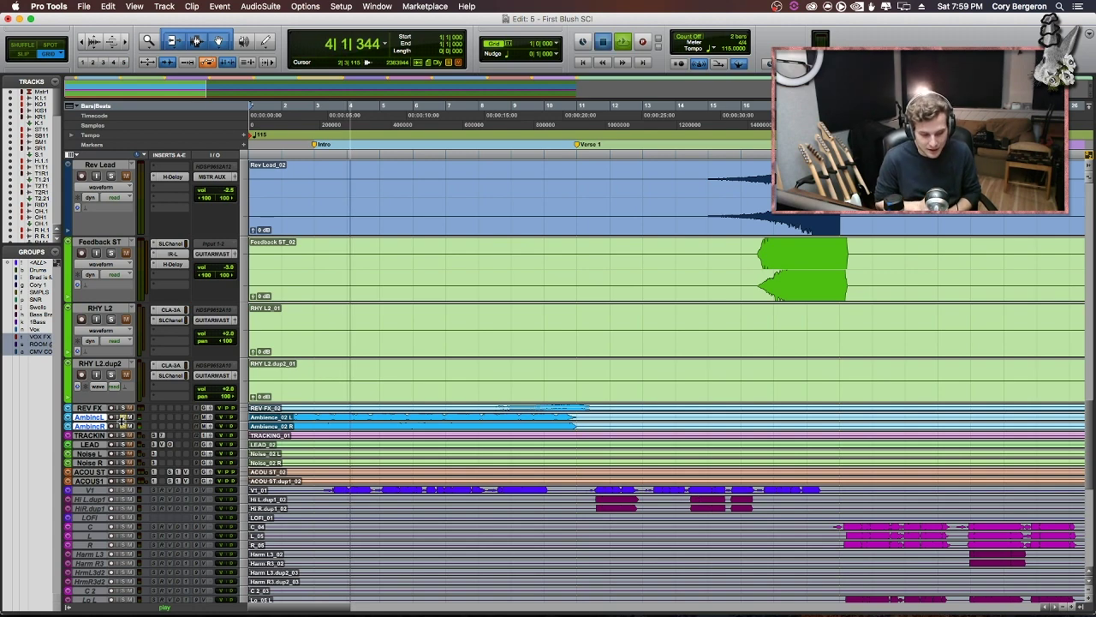
key("space")
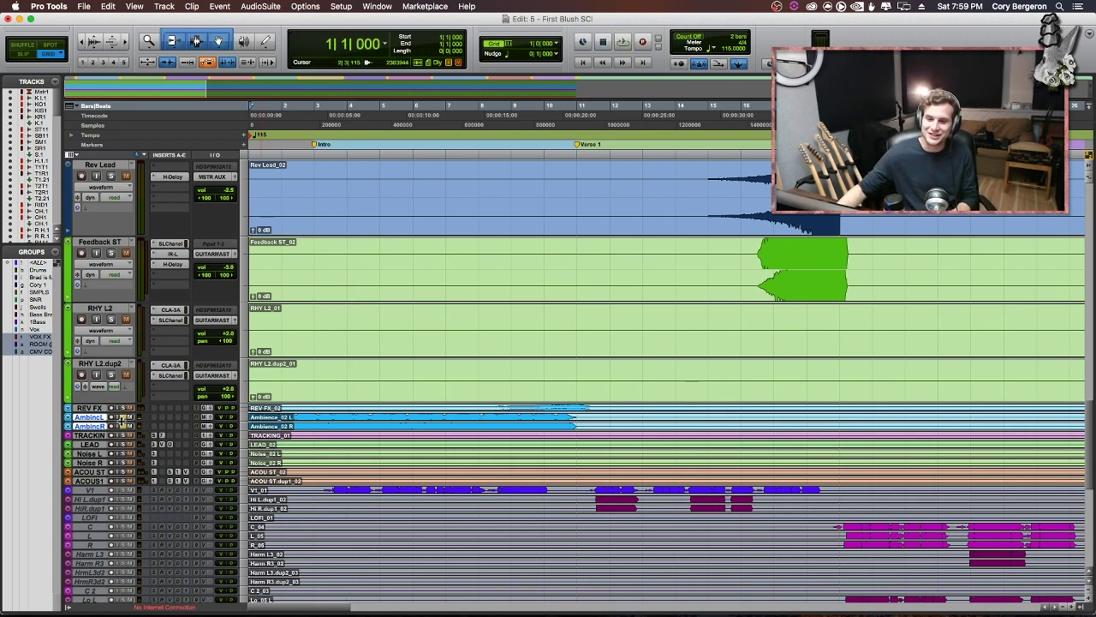
- Play the soloed ambience tracks from bar 2 into the Intro and stop playback
left_click(281, 171)
key("space")
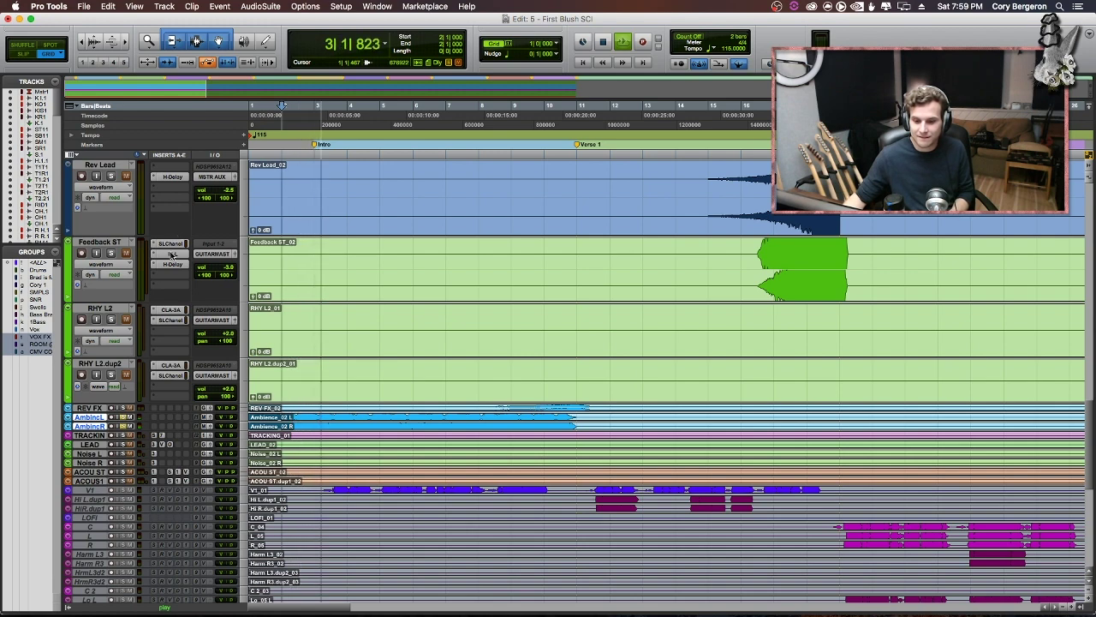
key("space")
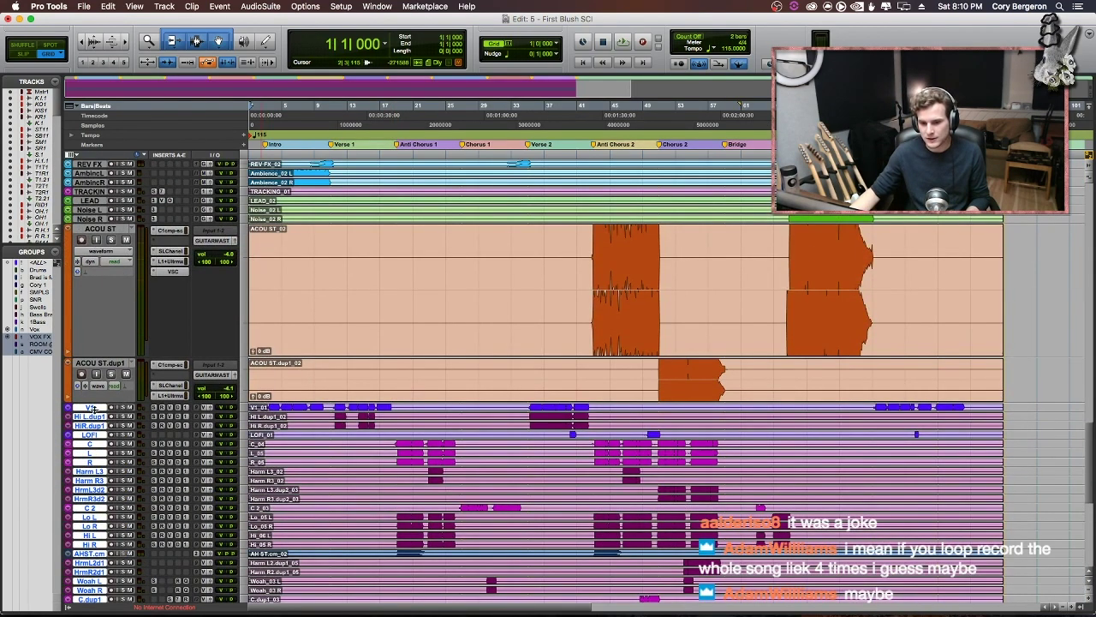
- Select only the V1 vocal track, enlarge its track height, and reduce the waveform display height
left_click(88, 410)
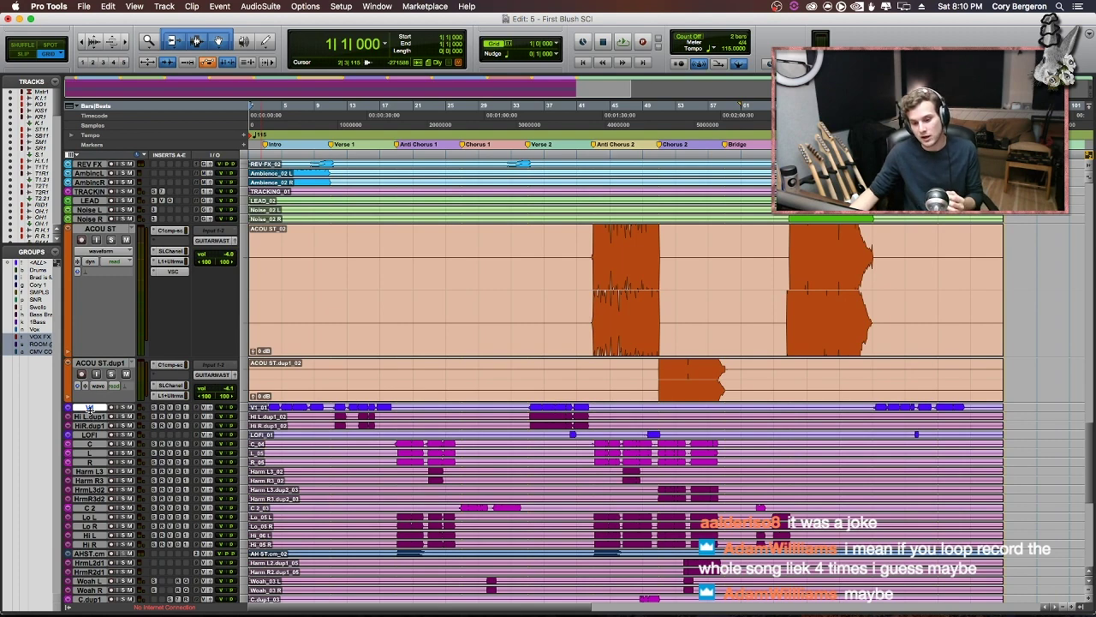
left_click_drag(89, 412, 79, 434)
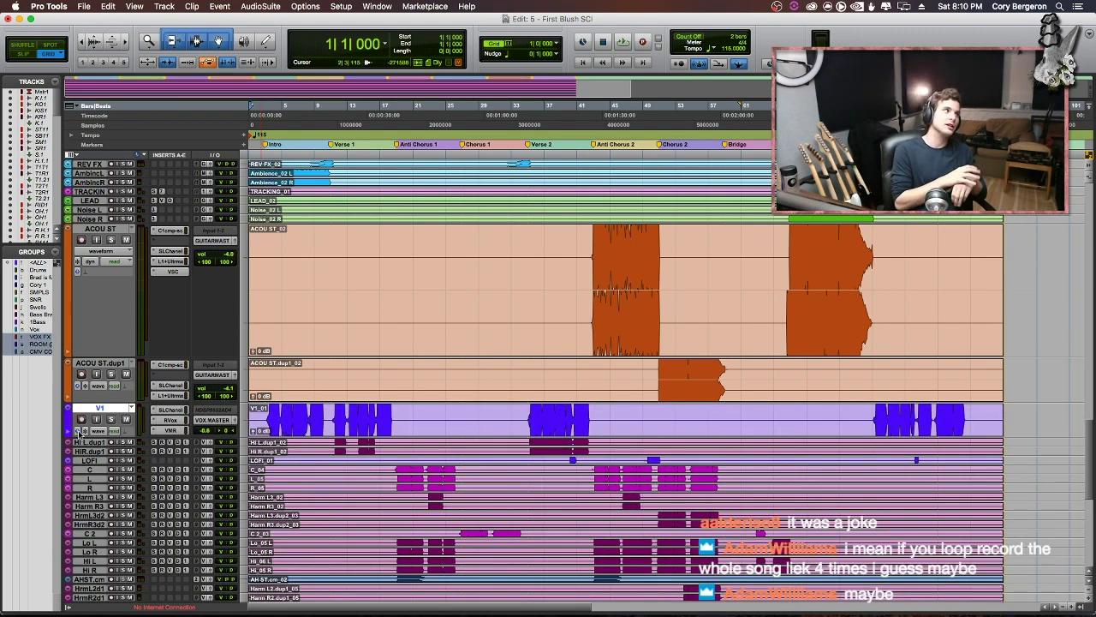
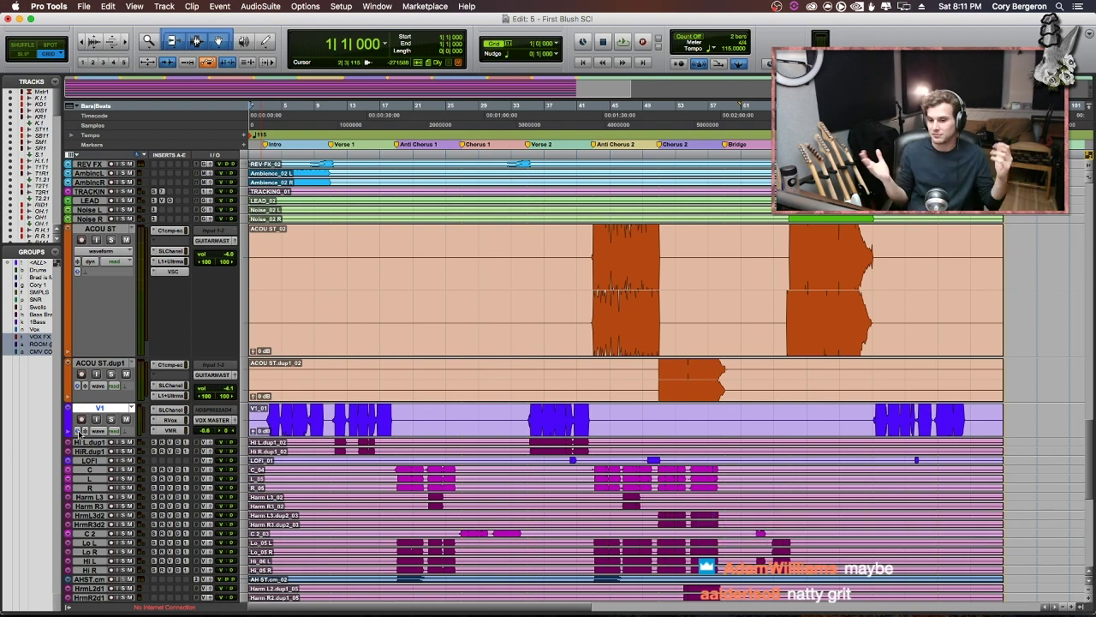
key("t")
key("t")
key("t")
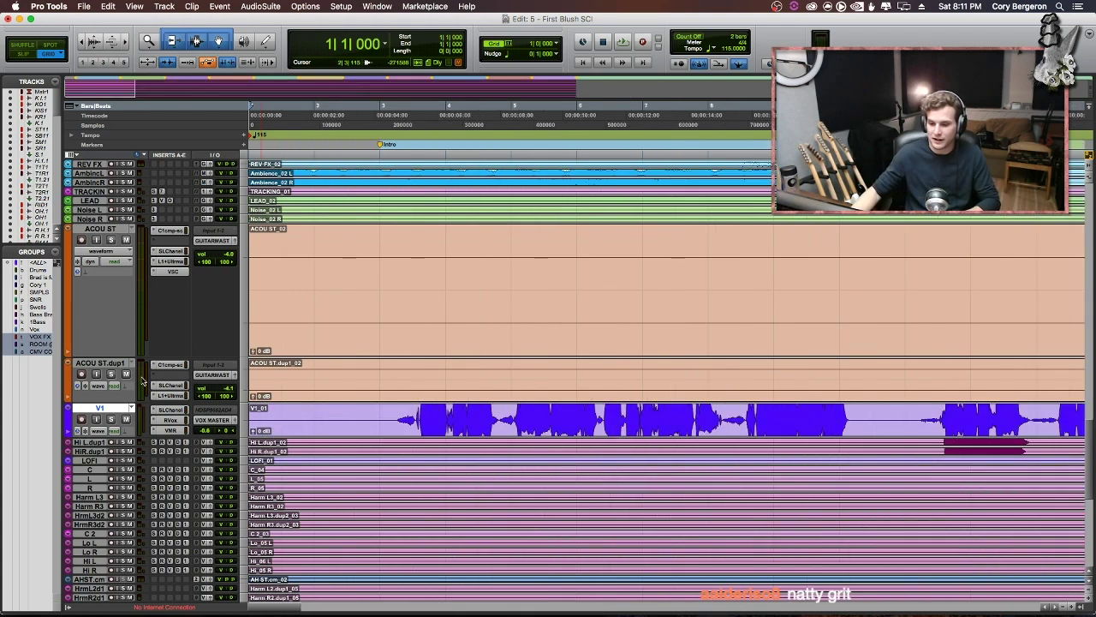
key("super+alt+[")
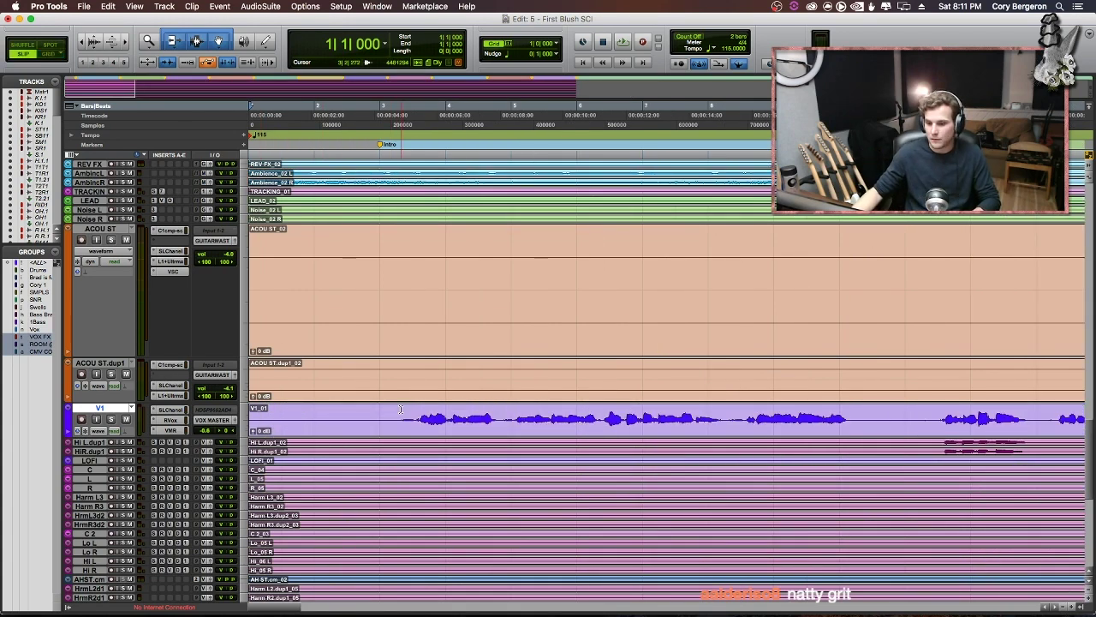
- Solo V1 and briefly play it in Slip mode from just before its first Intro phrase
left_click(399, 409)
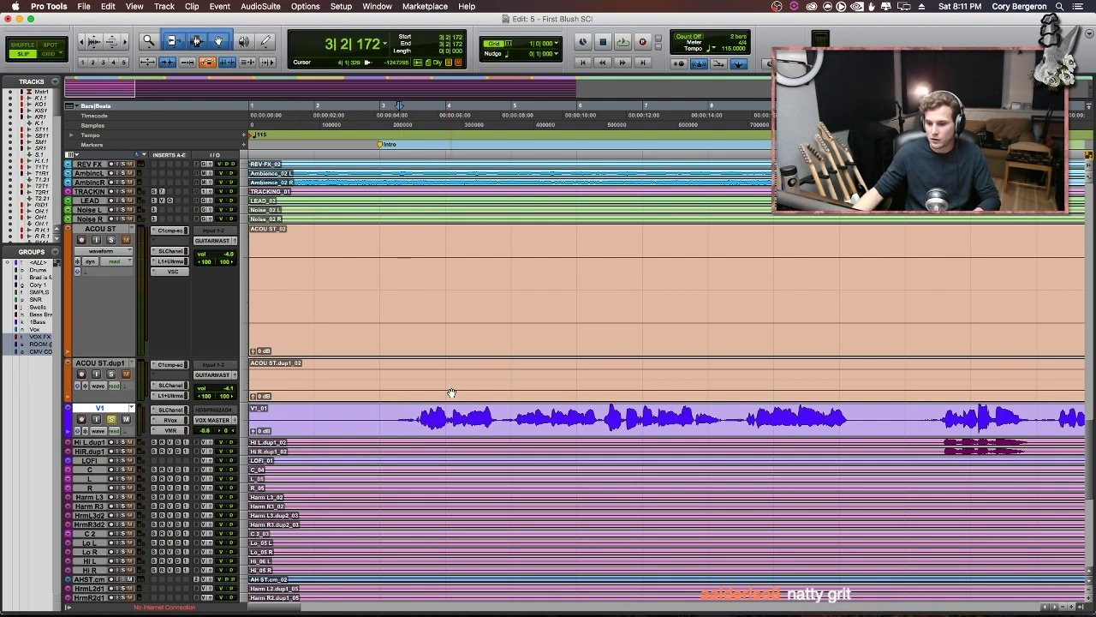
key("space")
key("space")
scroll(188, 415, "down", 10)
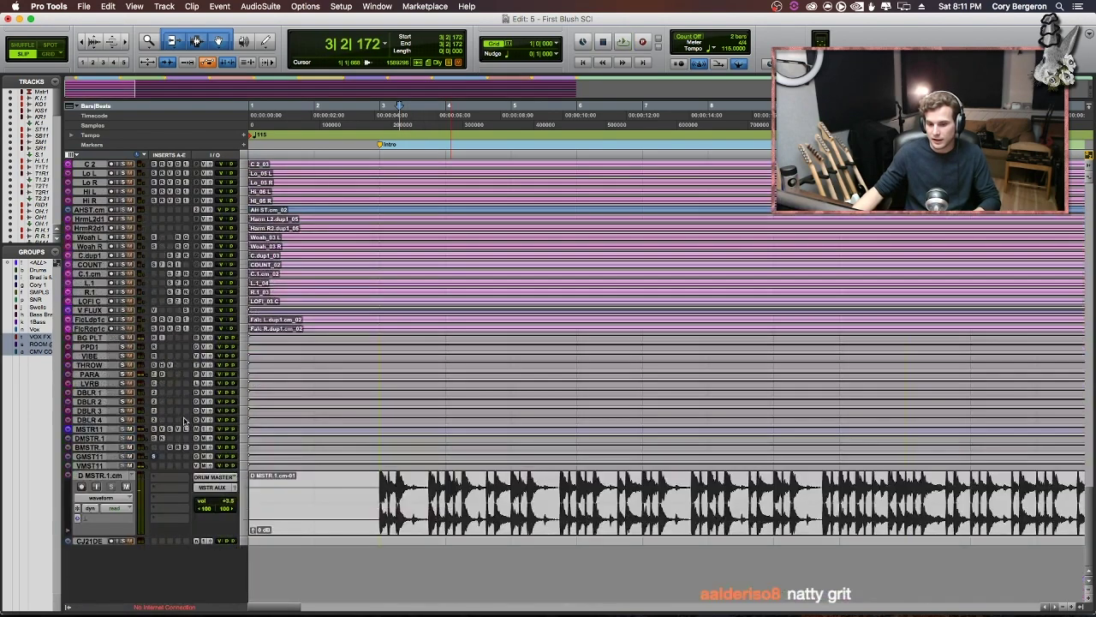
scroll(365, 394, "up", 10)
- Return to Grid mode, play the soloed V1 vocal from bar 3, and enlarge the V1 track further
key("F4")
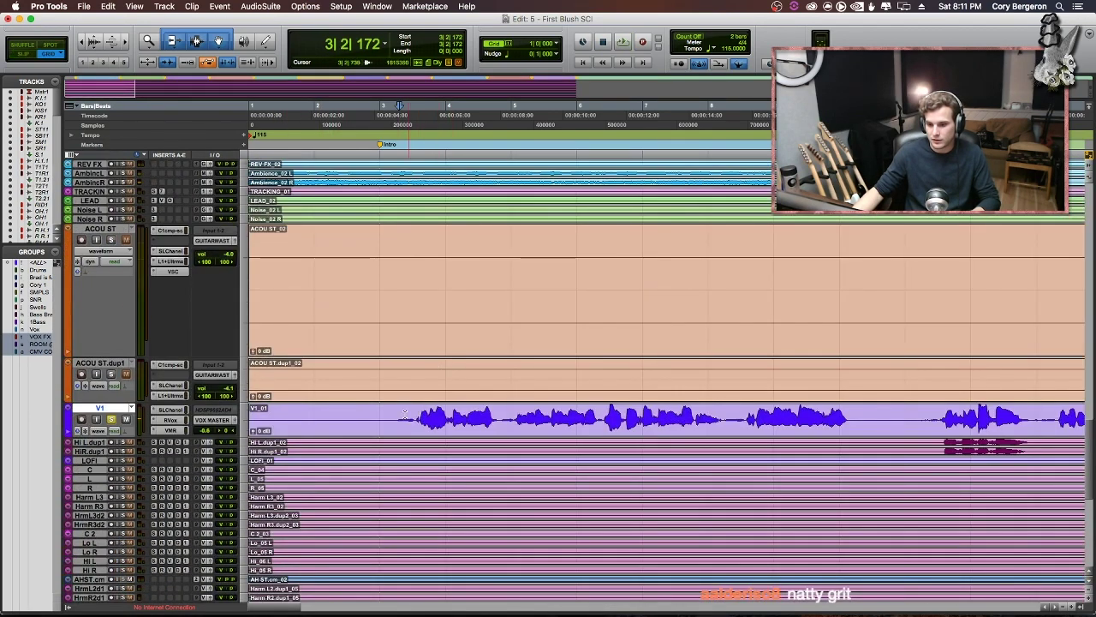
left_click(374, 414)
key("space")
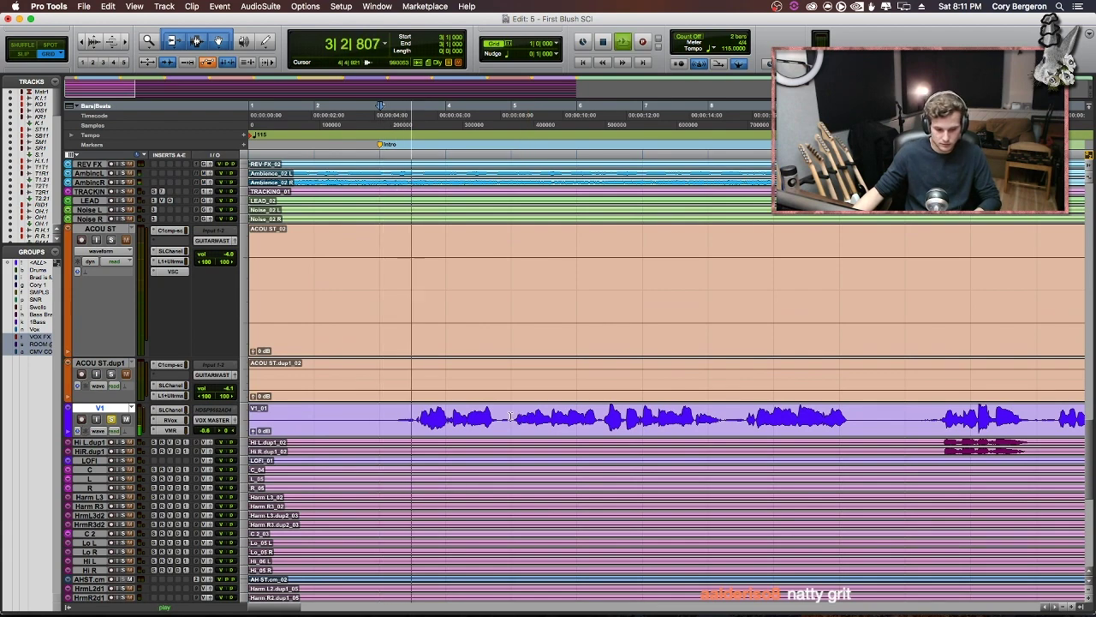
left_click_drag(92, 435, 96, 521)
scroll(247, 465, "right", 1)
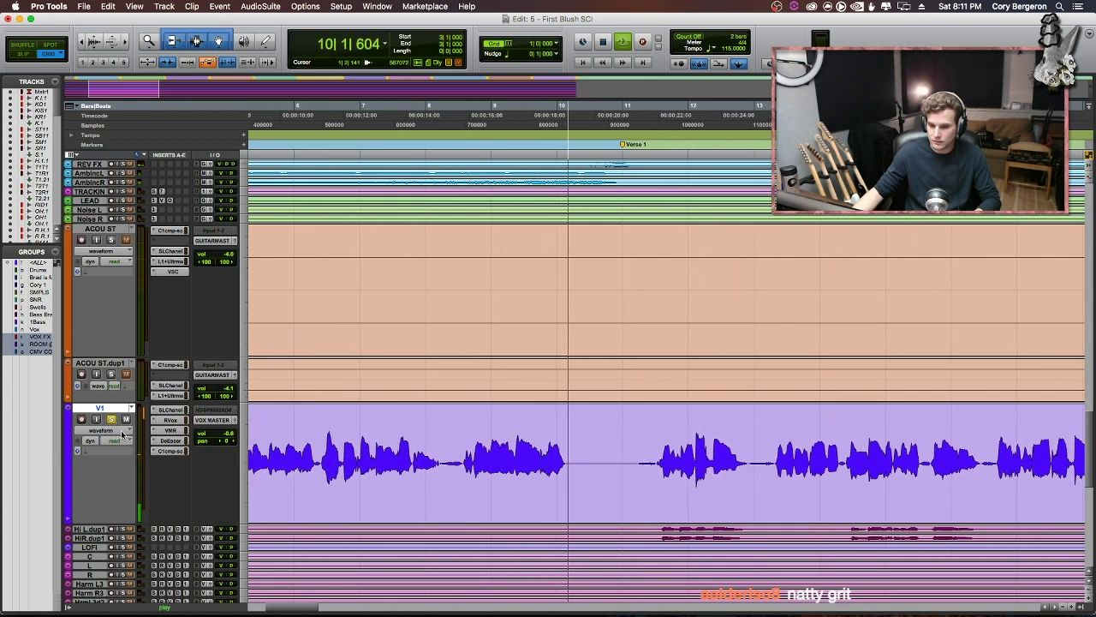
key("super+equal")
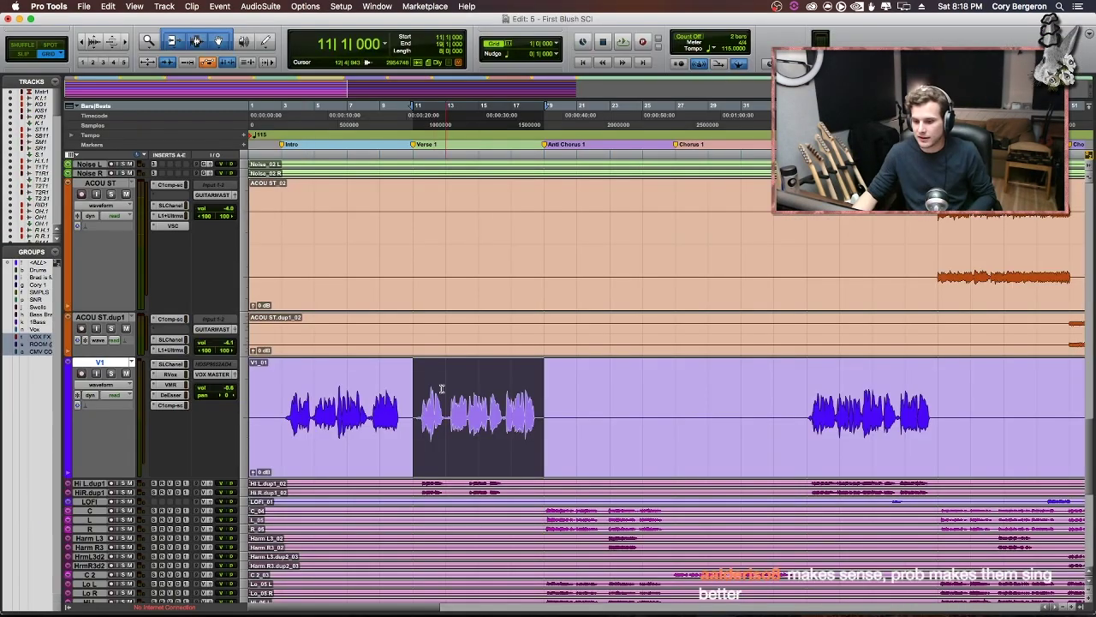
- Solo Hi L.dup1 and HiR.dup1, and play the high vocal tracks from bar 11 in Verse 1
key("r")
scroll(445, 485, "down", 8)
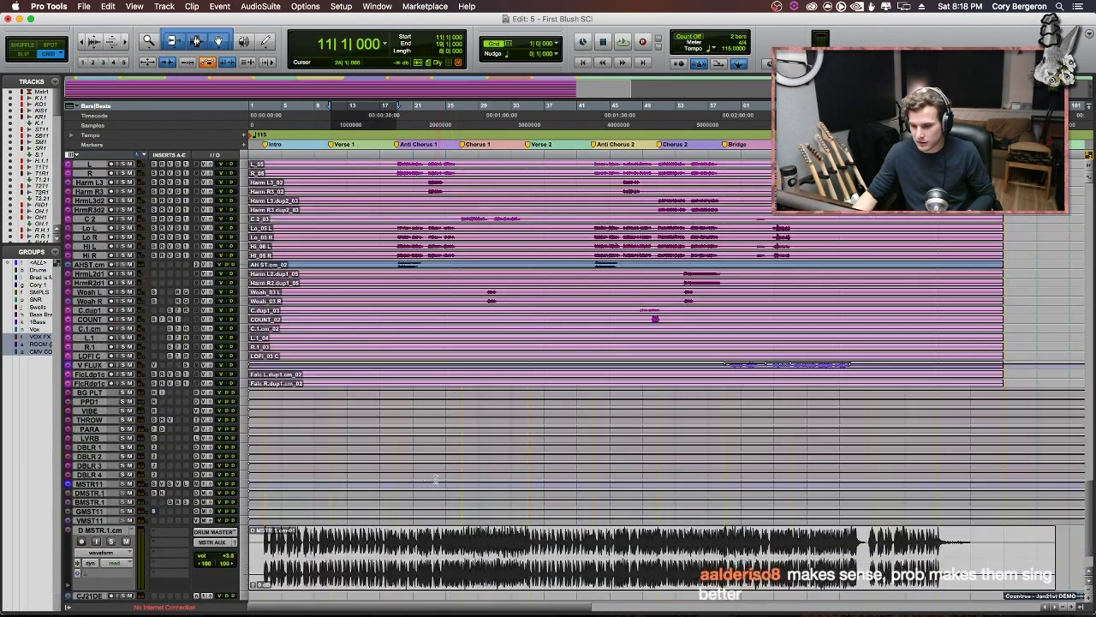
scroll(423, 472, "up", 4)
left_click_drag(97, 296, 94, 288)
key("super+bracketright")
key("space")
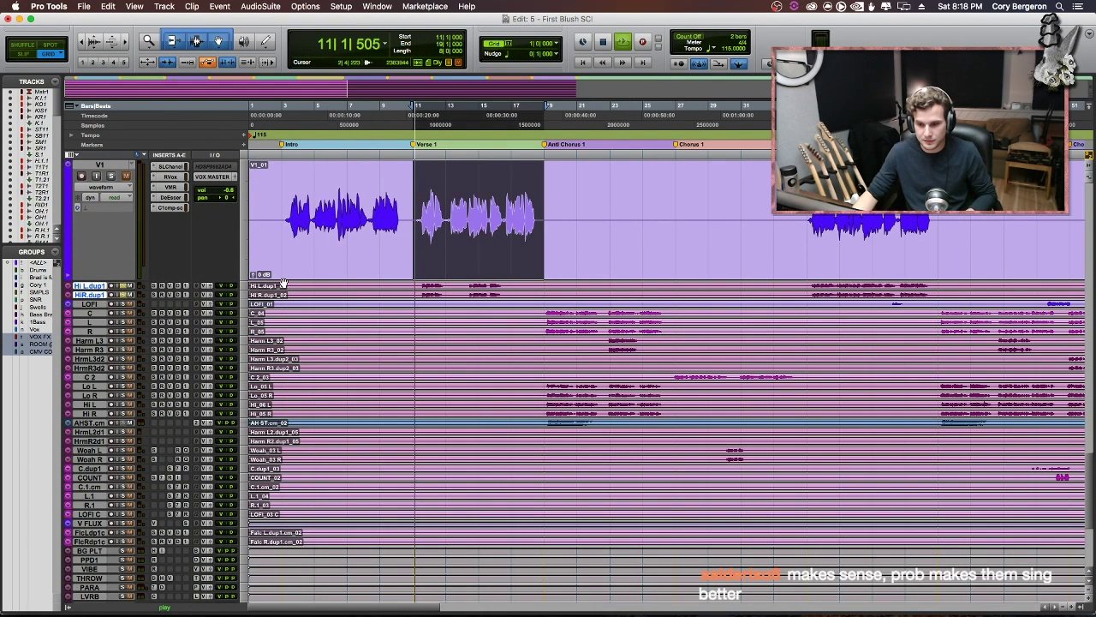
key("super+bracketright")
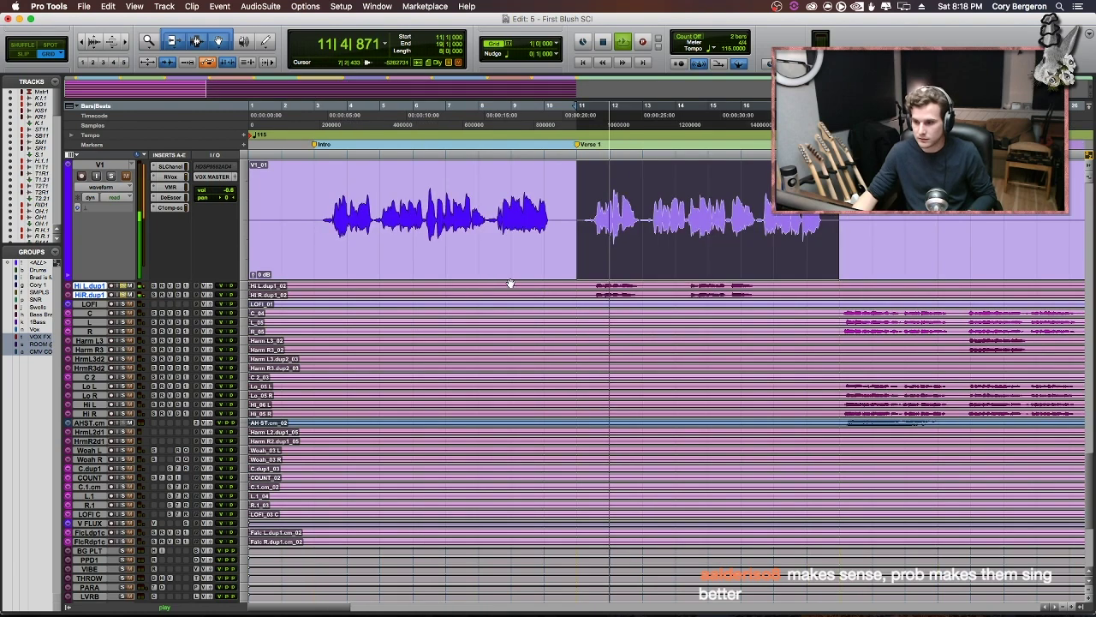
left_click(655, 261)
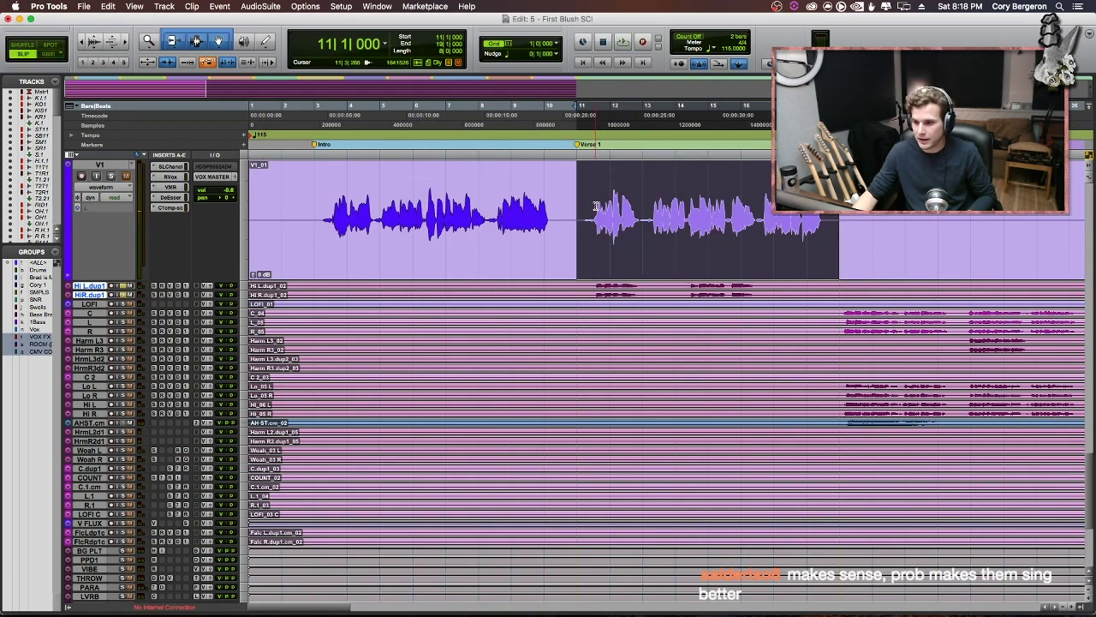
- Add V1 to the soloed high vocals and set the playback start at bar 10 in Grid mode
left_click(579, 208)
key("F4")
left_click(579, 208)
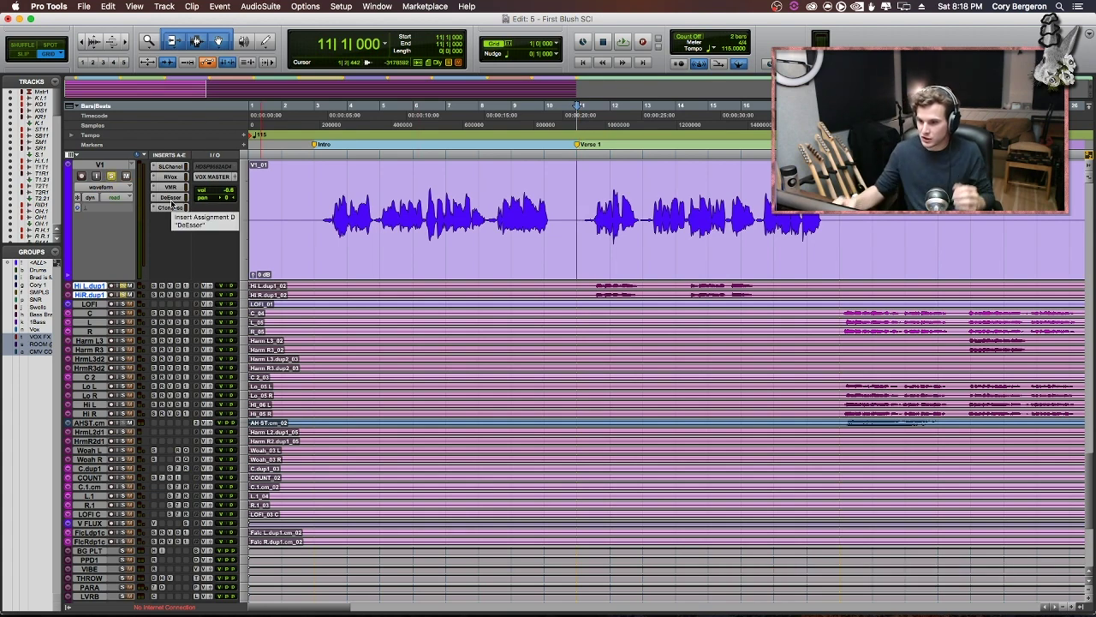
left_click(550, 219)
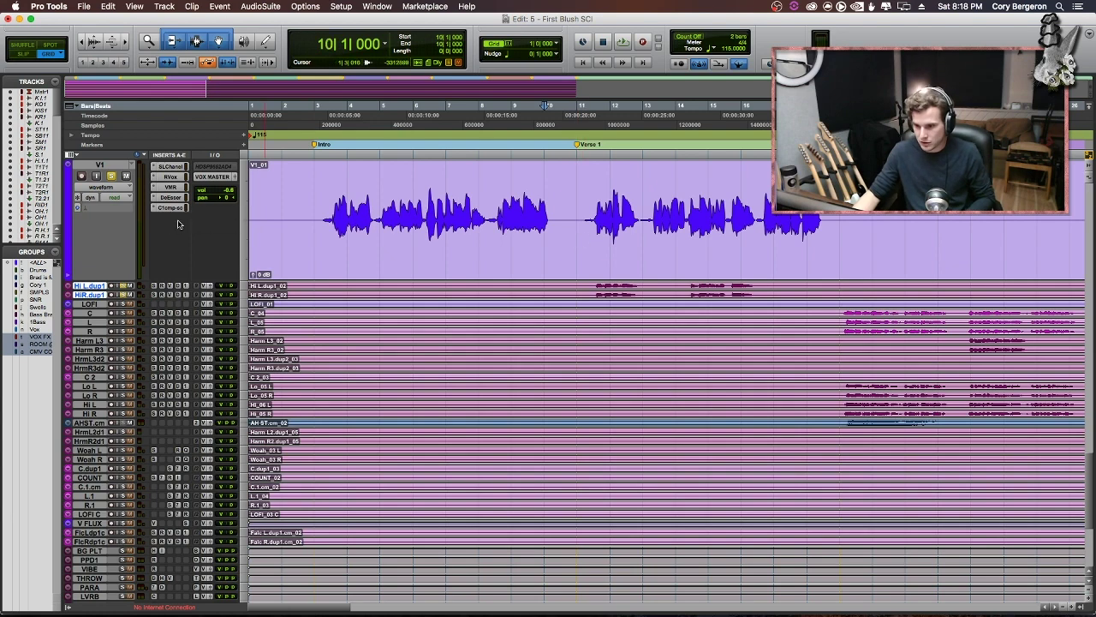
- Play V1 with the soloed high vocals in Slip mode from just after bar 8, then stop playback
key("F2")
key("alt+Tab")
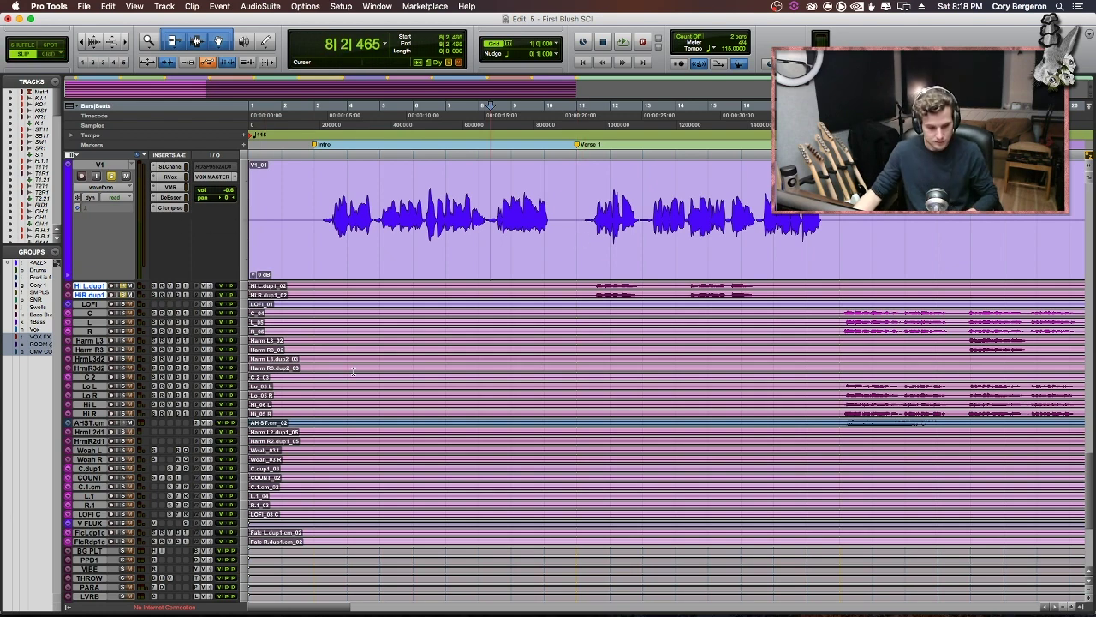
key("space")
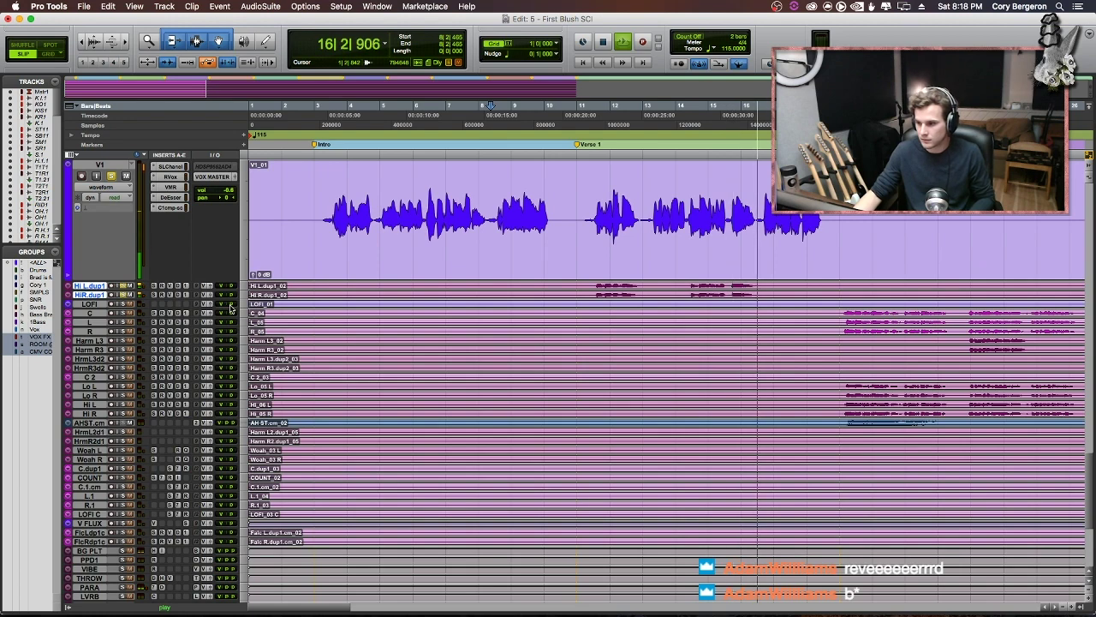
key("space")
- Clear the solos, return to Grid mode, and play Verse 1 in the full mix from bar 10
left_click(112, 176, "alt")
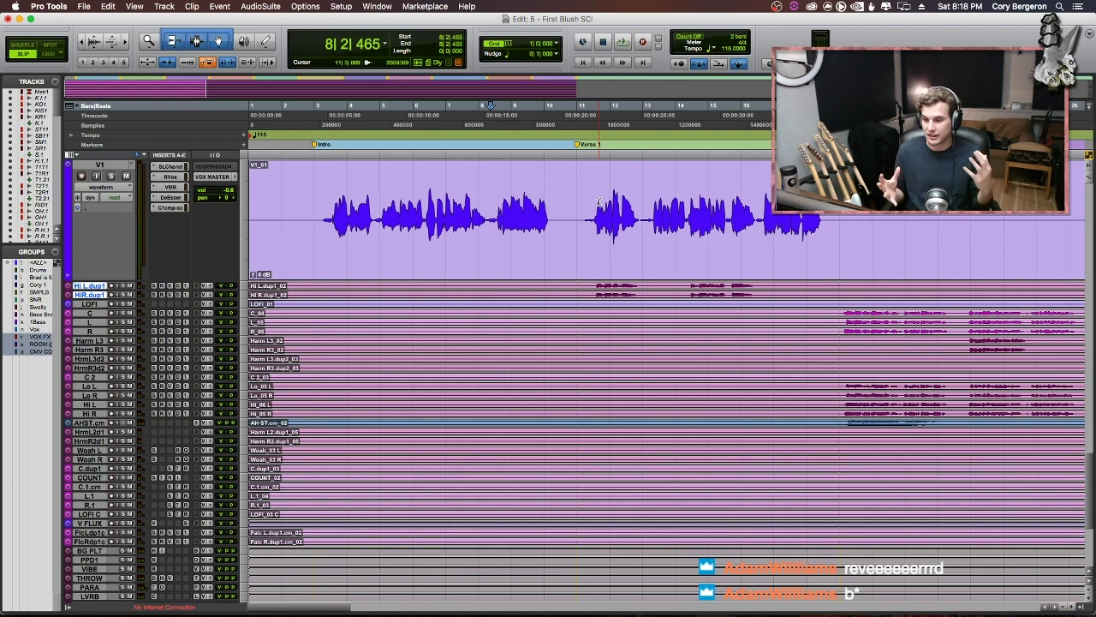
left_click(539, 191)
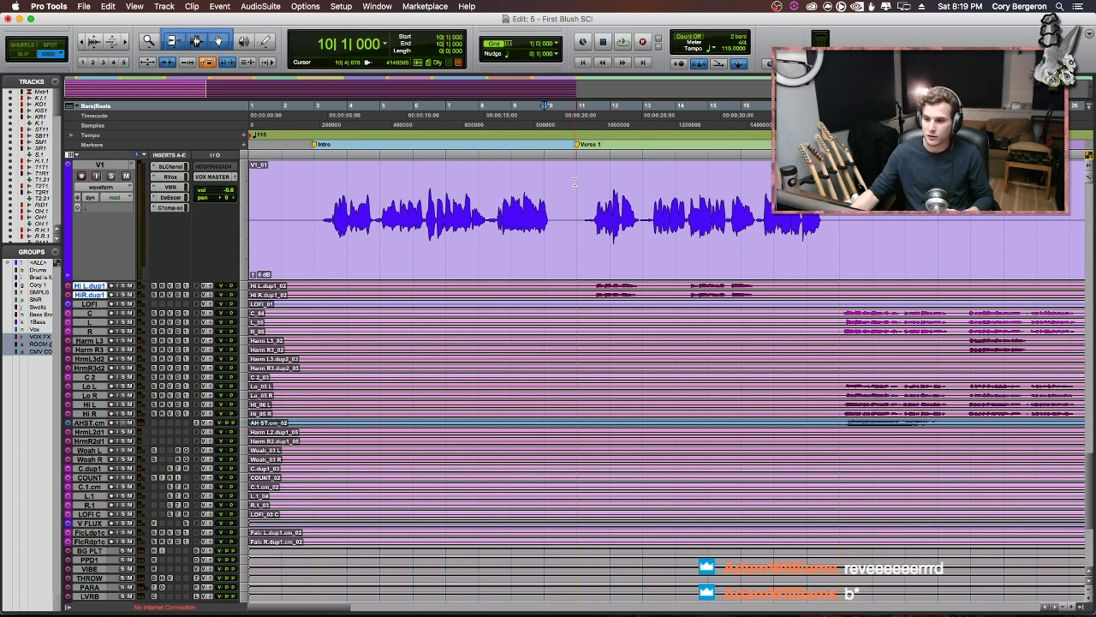
key("space")
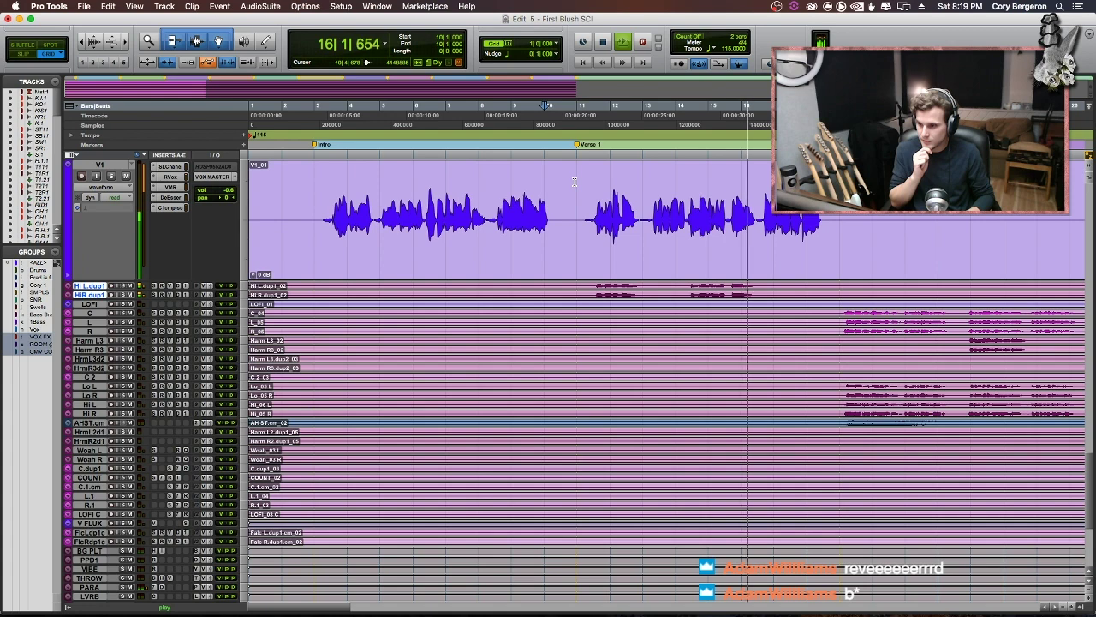
- Solo the C, L and R vocal tracks with their Anti Chorus 1 passage selected, and show the Mix window
left_click_drag(373, 312, 440, 335)
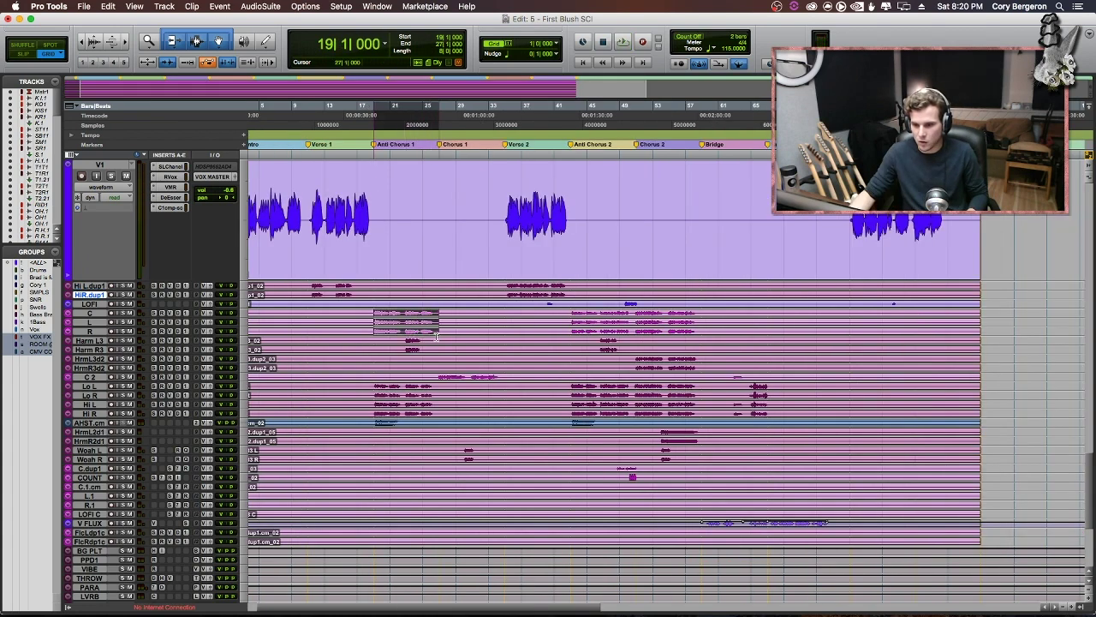
left_click(92, 332)
left_click(89, 312, "shift")
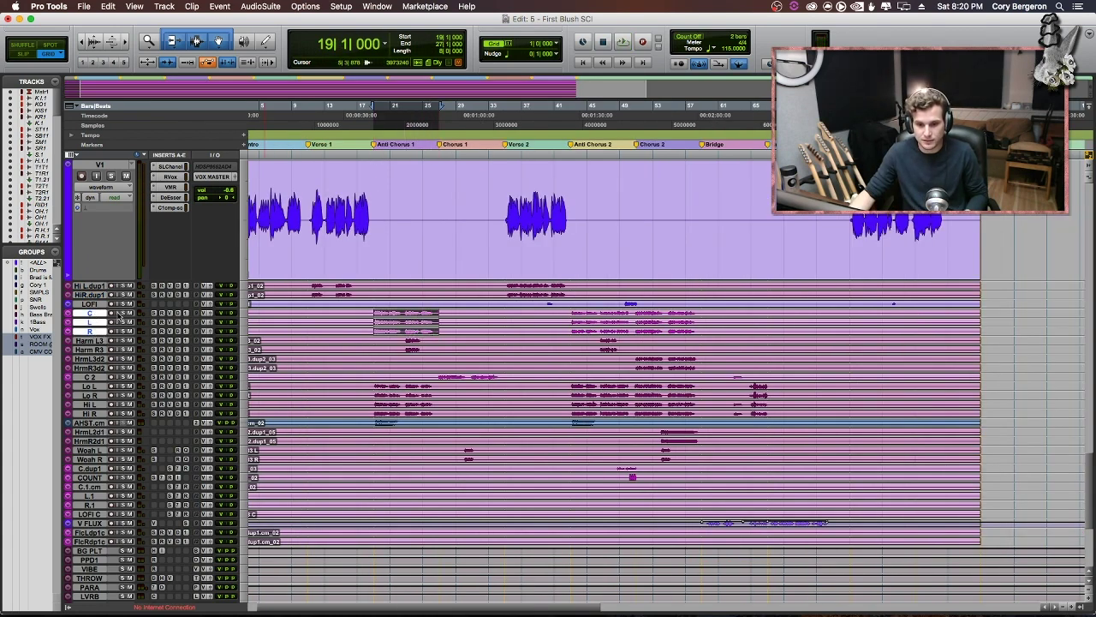
left_click(125, 313)
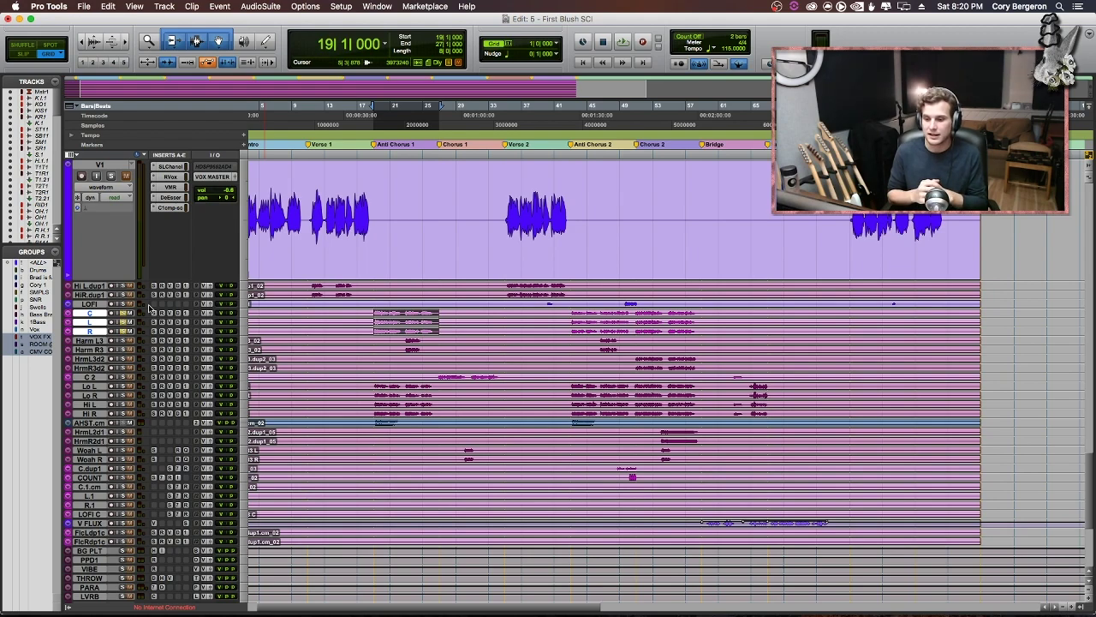
key("super+equal")
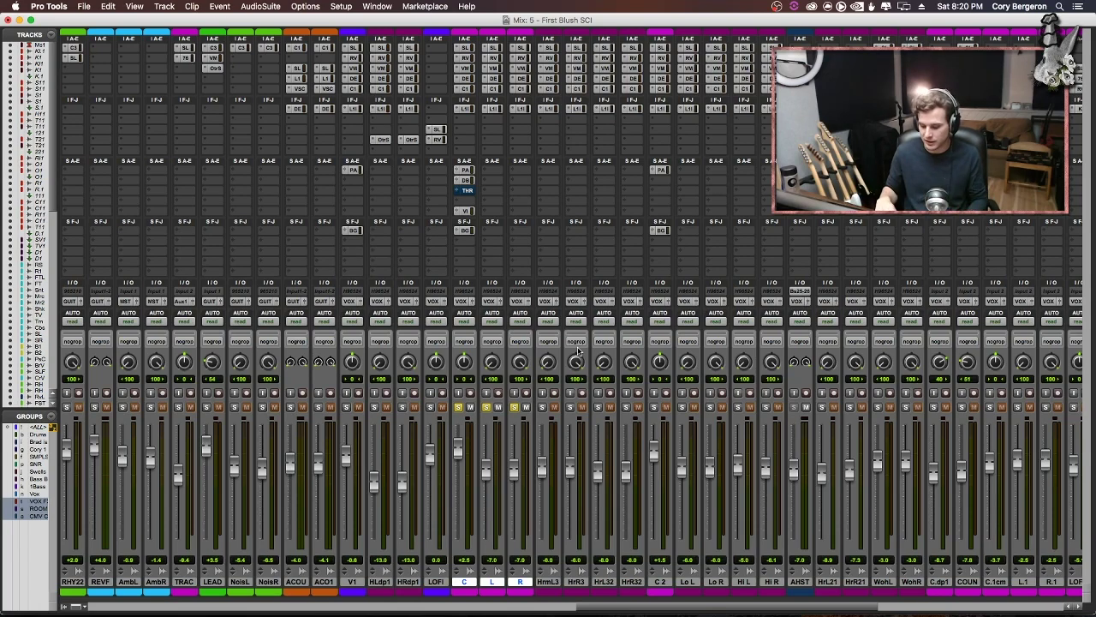
- Return to the Edit window and play the soloed C, L and R vocals from bar 19
key("super+equal")
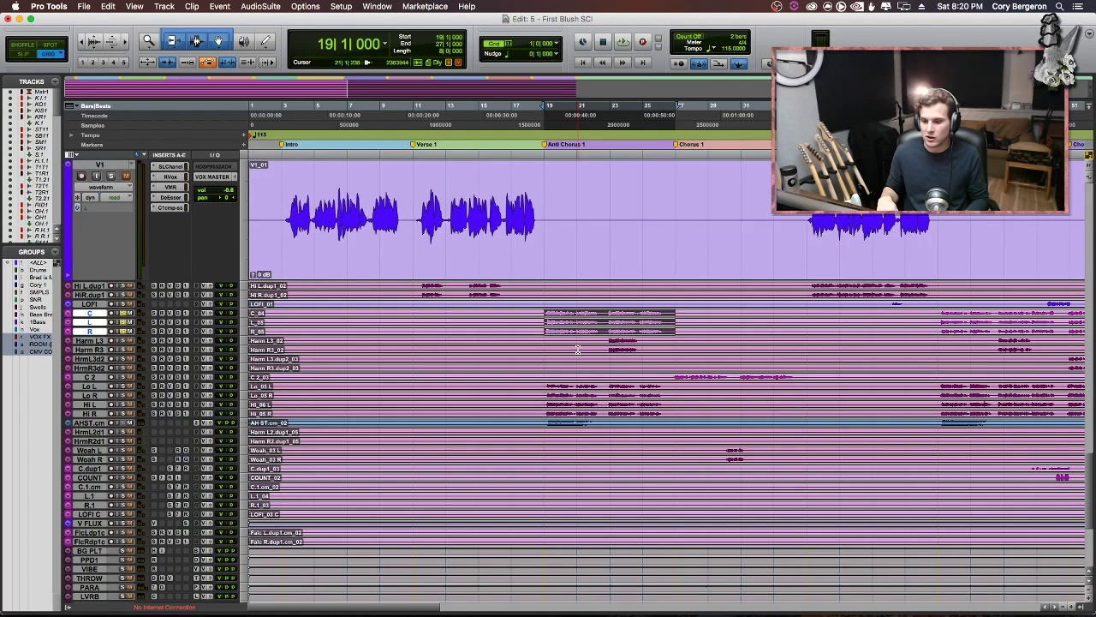
key("super+equal")
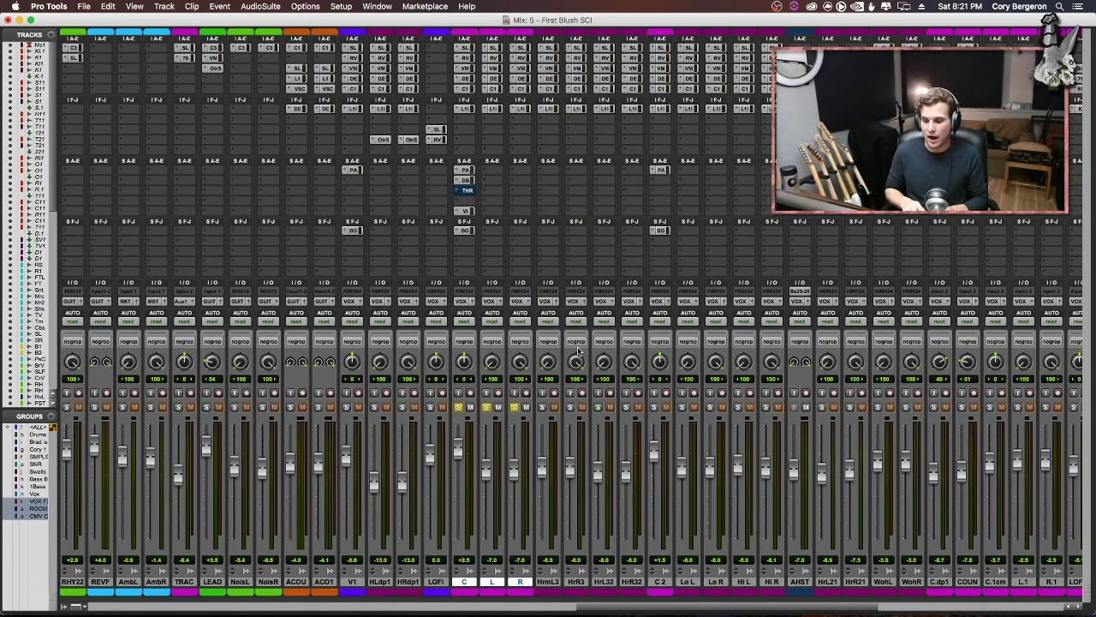
key("super+equal")
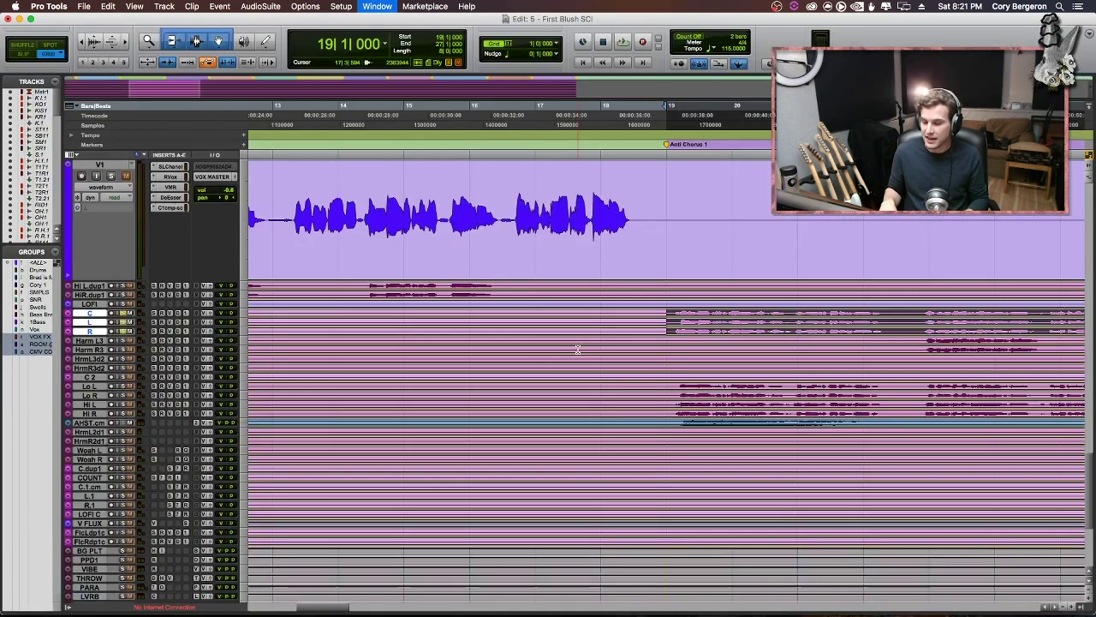
key("space")
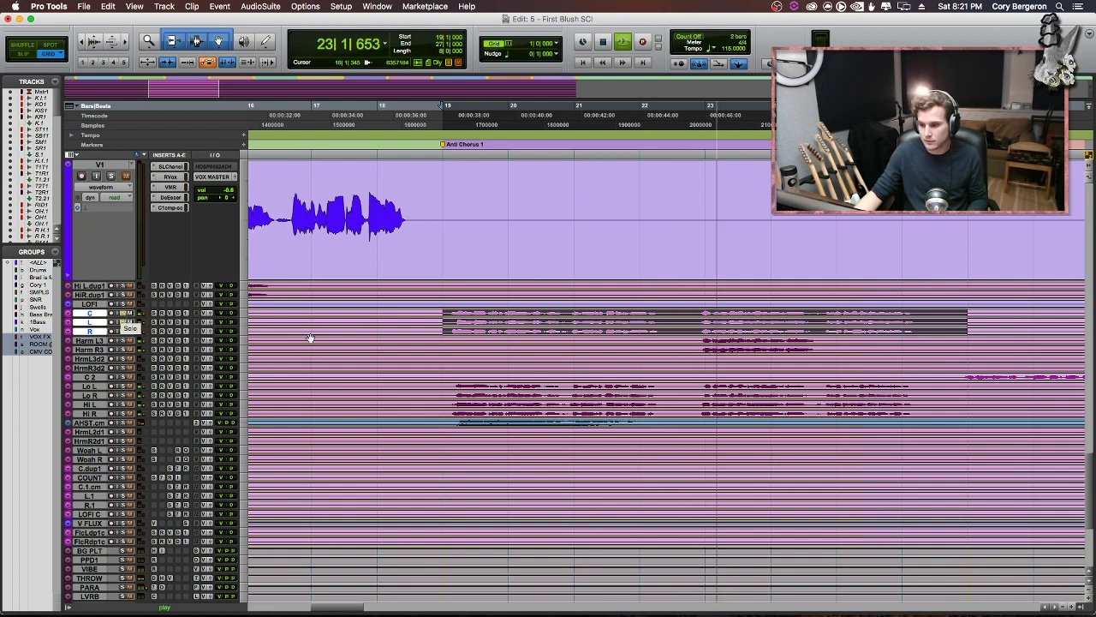
- Adjust the waveform height zoom during playback so the audio waveforms fill their tracks, then stop playback
key("super+alt+]")
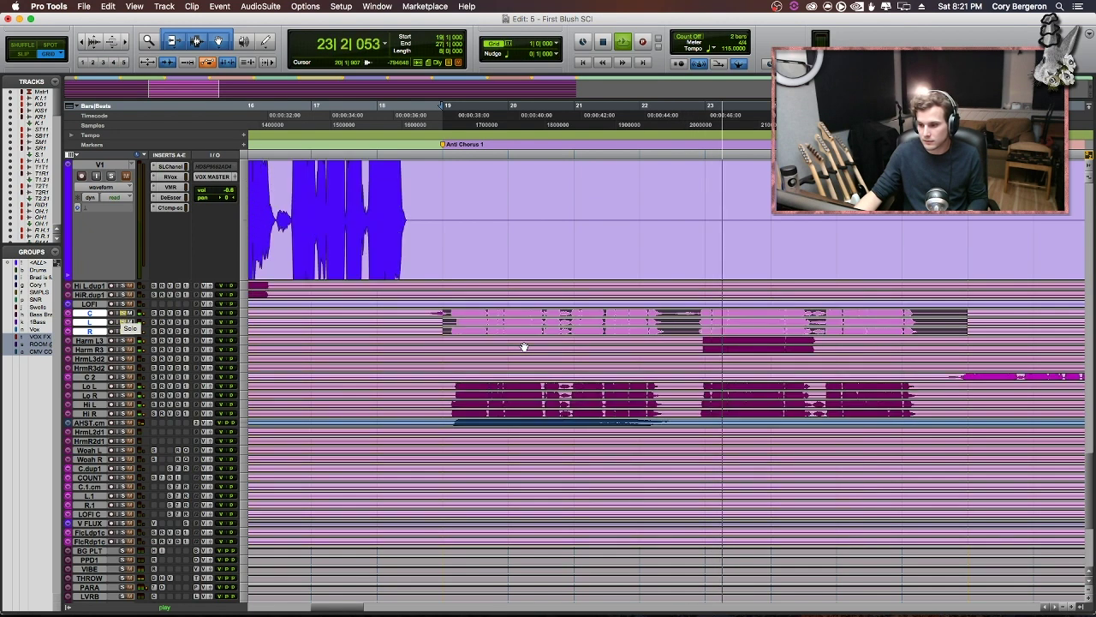
key("super+alt+bracketleft")
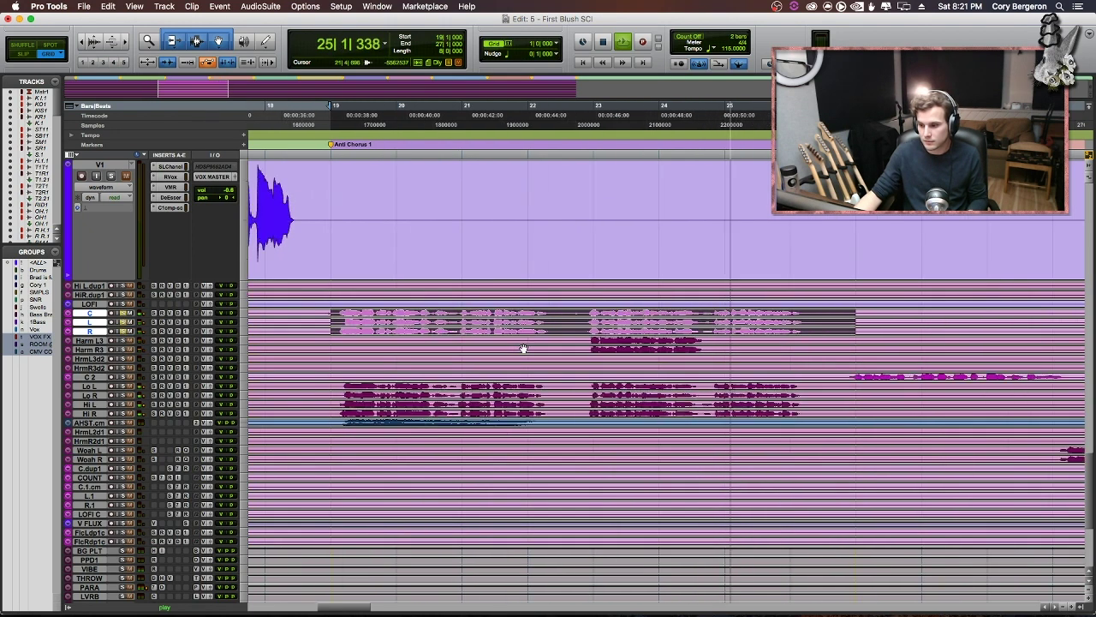
key("super+alt+bracketright")
key("super+alt+bracketright")
key("super+alt+bracketright")
key("super+alt+bracketleft")
key("super+alt+bracketleft")
key("super+alt+bracketleft")
key("super+alt+bracketleft")
key("super+alt+bracketleft")
key("super+alt+bracketright")
key("super+alt+bracketright")
key("super+alt+bracketright")
key("super+alt+bracketright")
key("space")
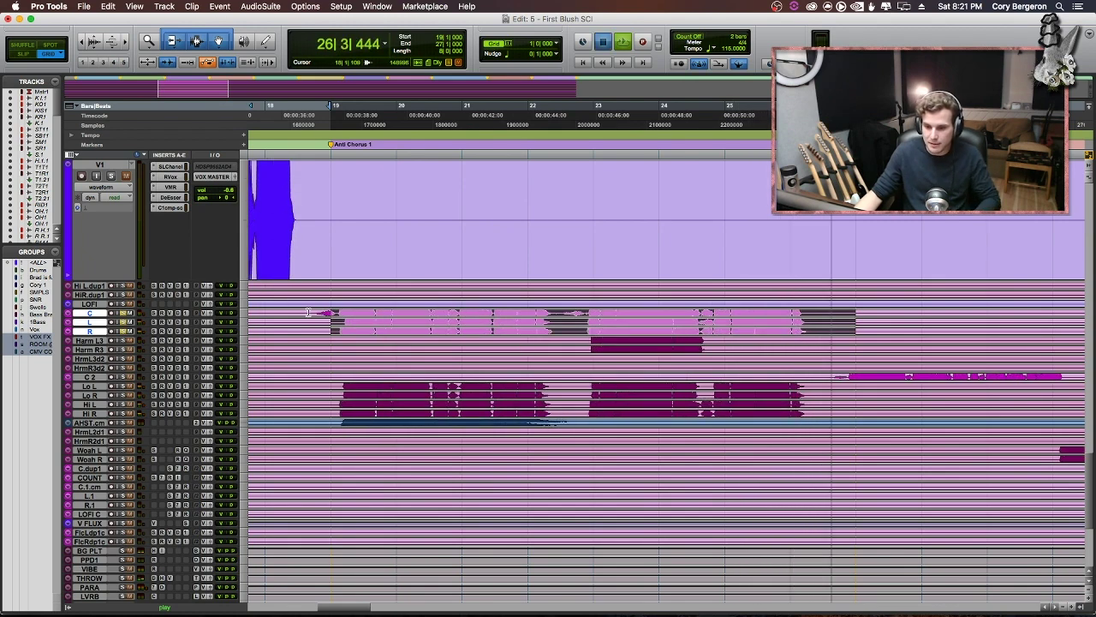
- Select the C, L and R vocal passage from bar 18 to bar 27 in Grid mode
left_click(306, 313)
key("F2")
left_click(291, 313)
left_click(266, 313)
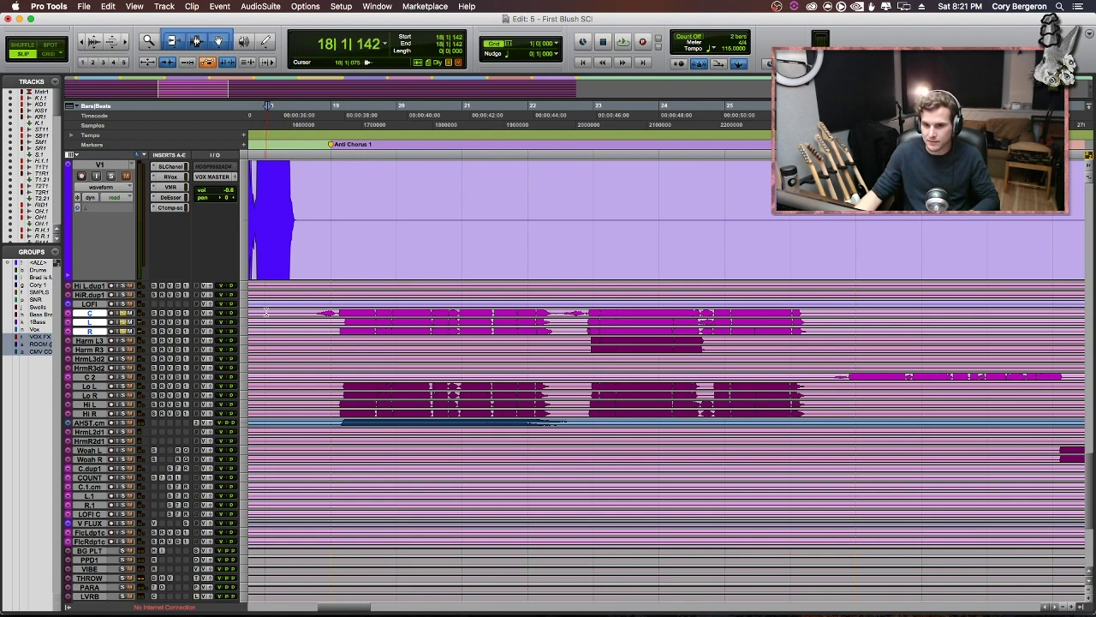
key("F3")
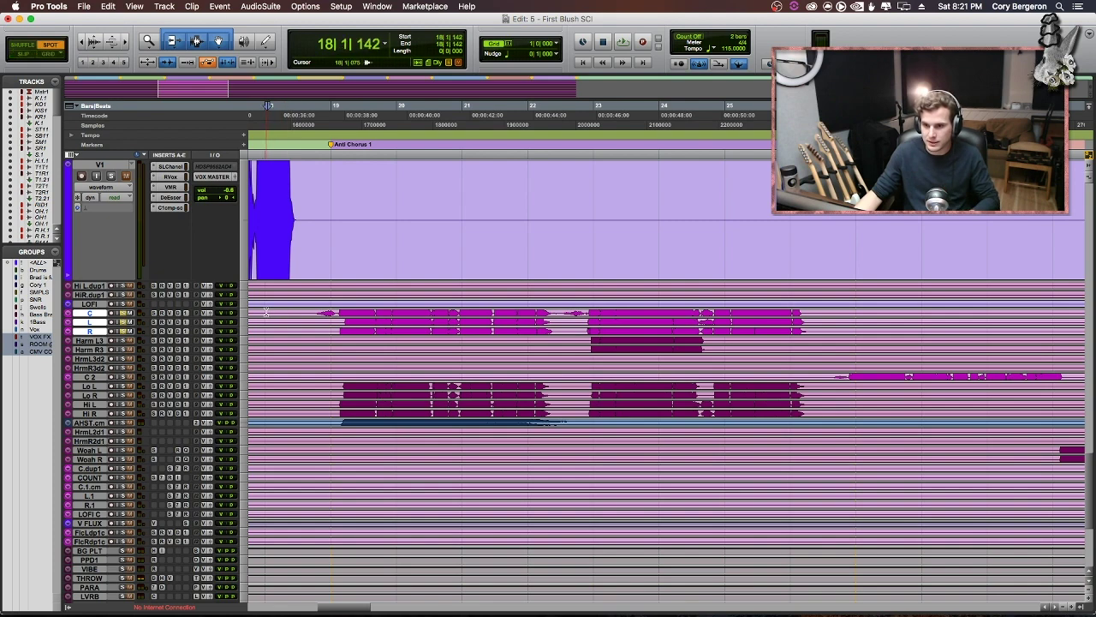
key("F4")
left_click_drag(266, 313, 855, 313)
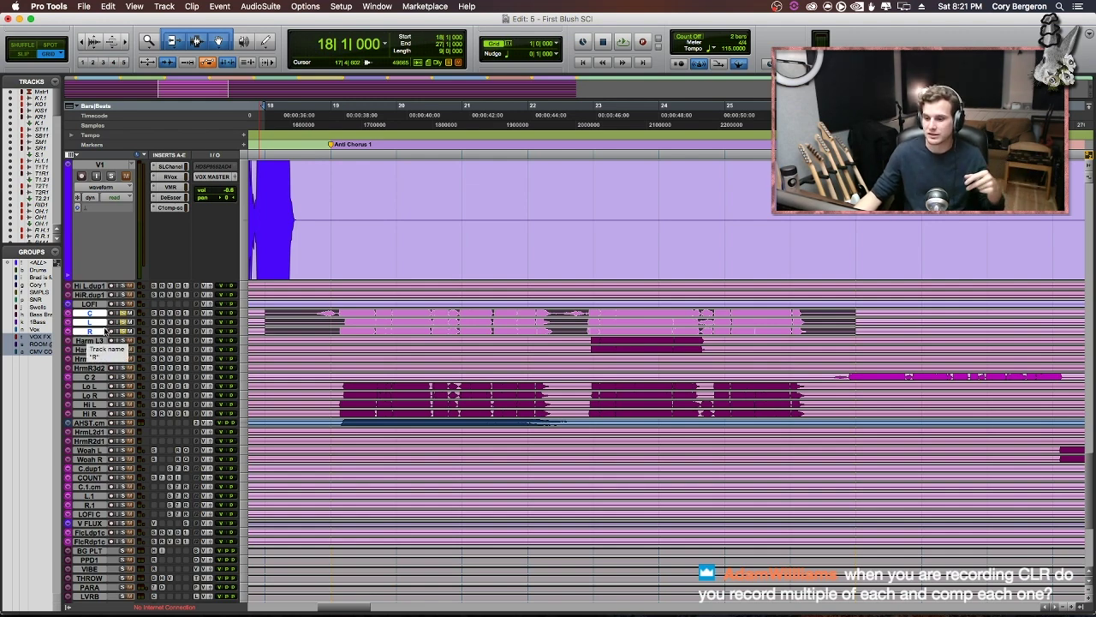
- Select the Harm L3 and Harm R3 phrase around bars 23 and 24, and solo both tracks together with C, L and R
key("super+alt+]")
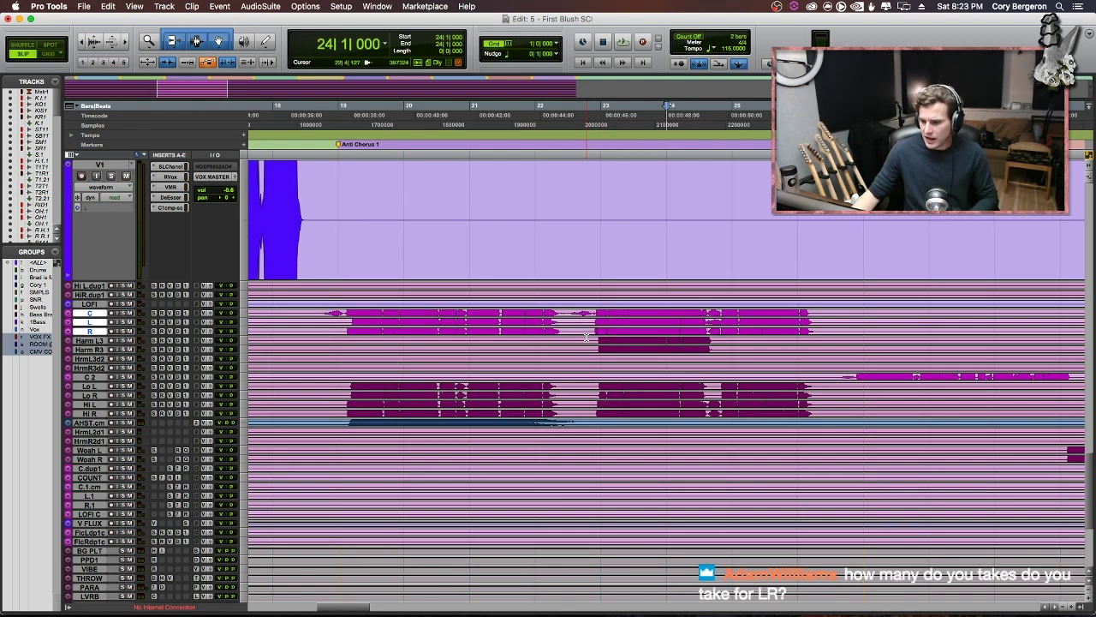
left_click_drag(585, 336, 728, 347)
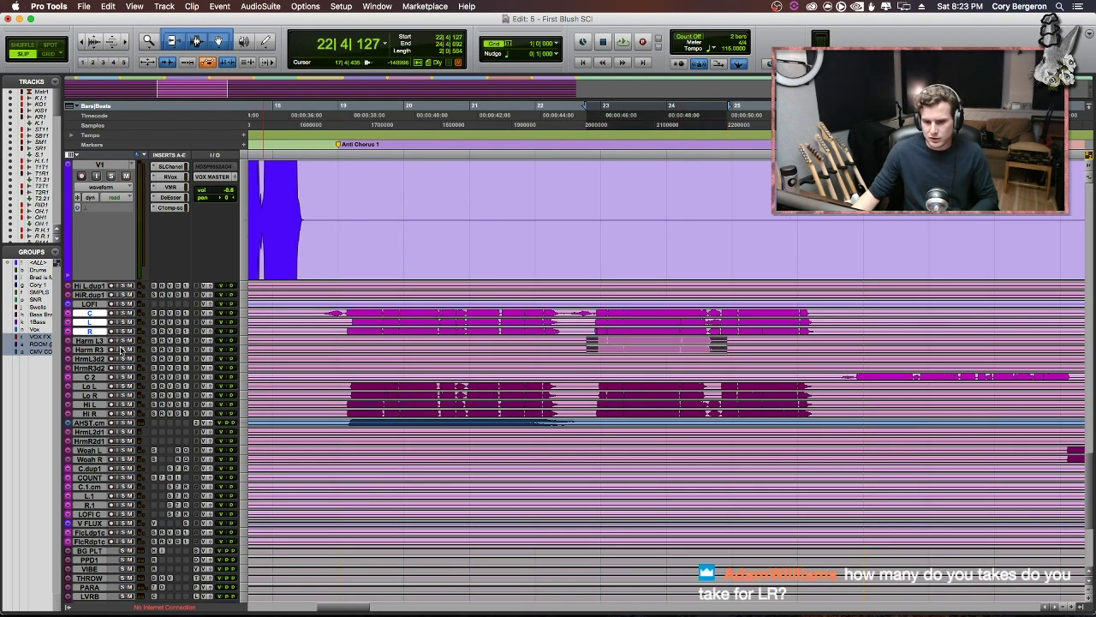
left_click(122, 349)
left_click(125, 315)
- Play the soloed C, L, R, Harm L3 and Harm R3 vocals from 22|1|437 in Slip mode, then stop playback
left_click(542, 311)
key("space")
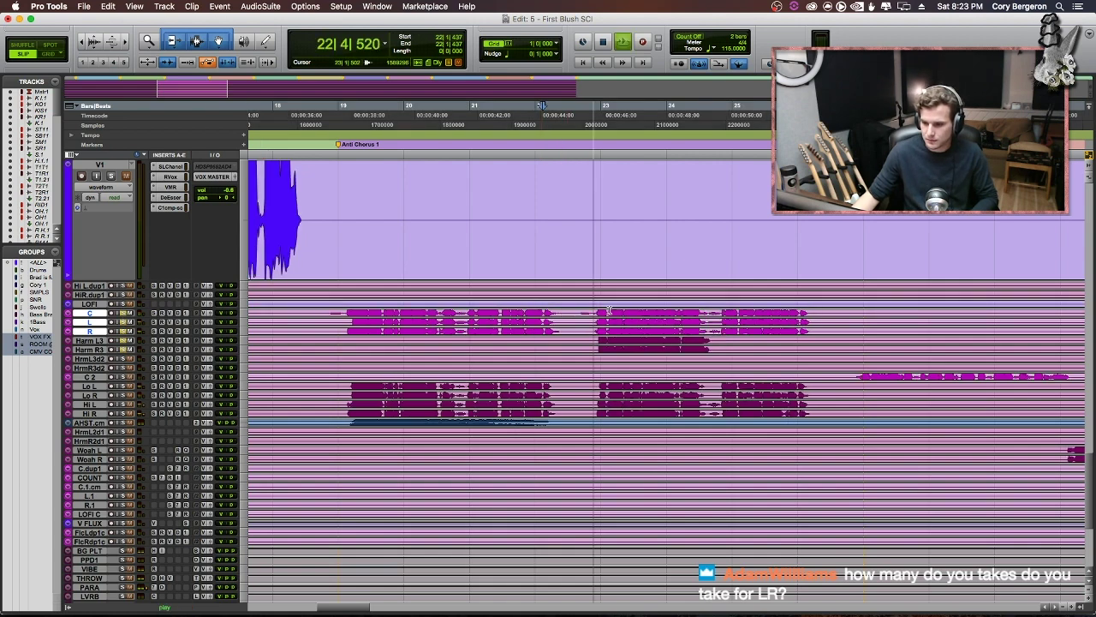
scroll(563, 319, "left", 1)
scroll(562, 321, "down", 3)
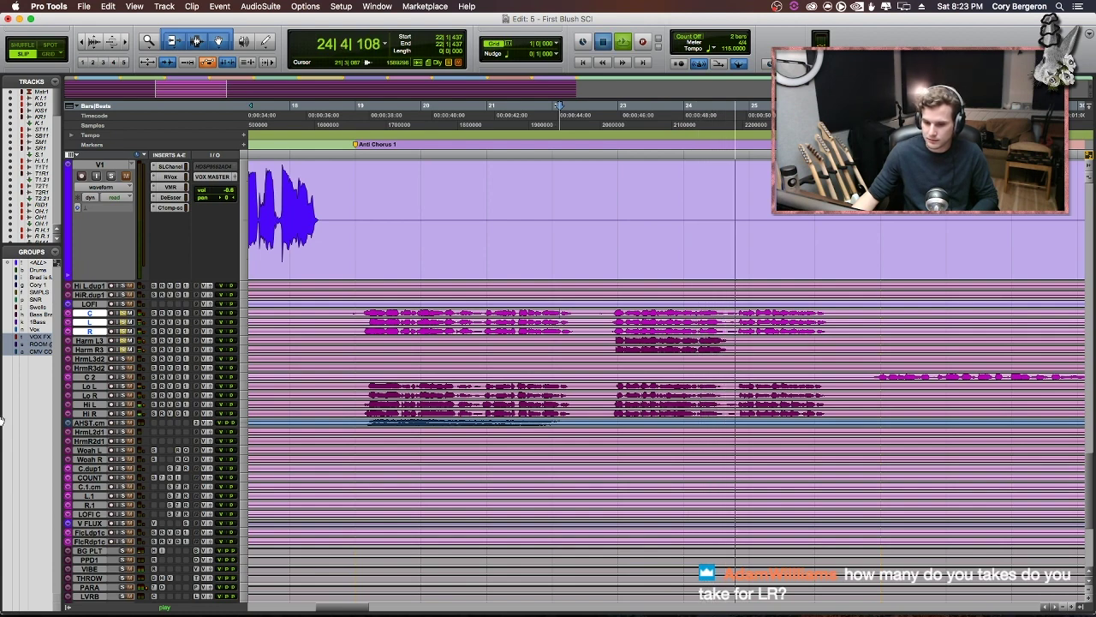
key("space")
- Replace the current solos with Lo L, Lo R, Hi L and Hi R, and play them from bar 19
left_click(89, 387)
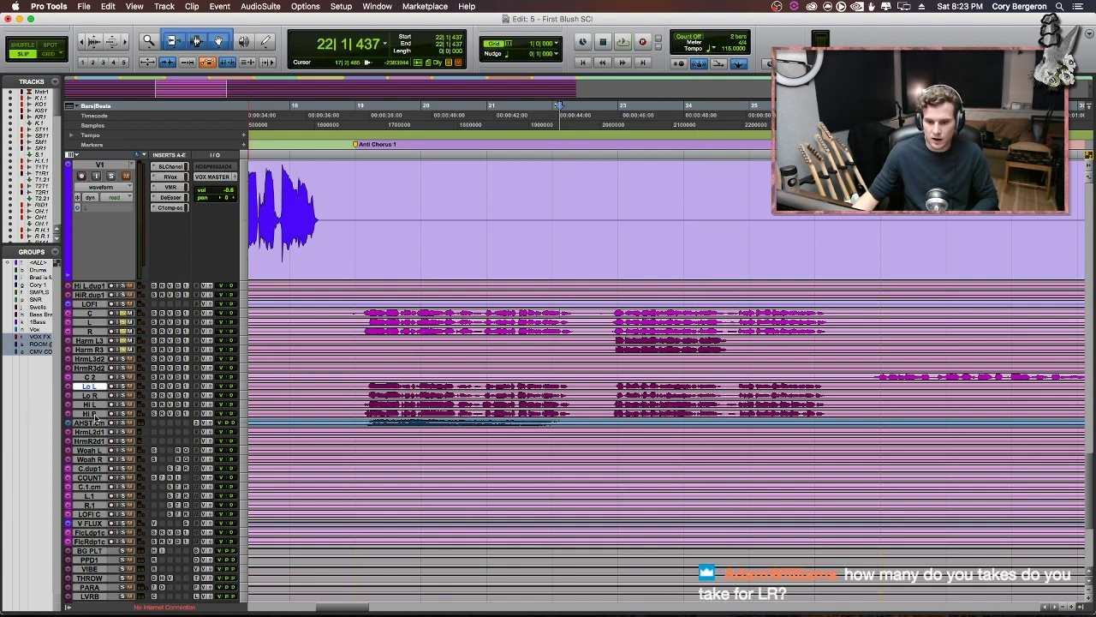
left_click(93, 414, "shift")
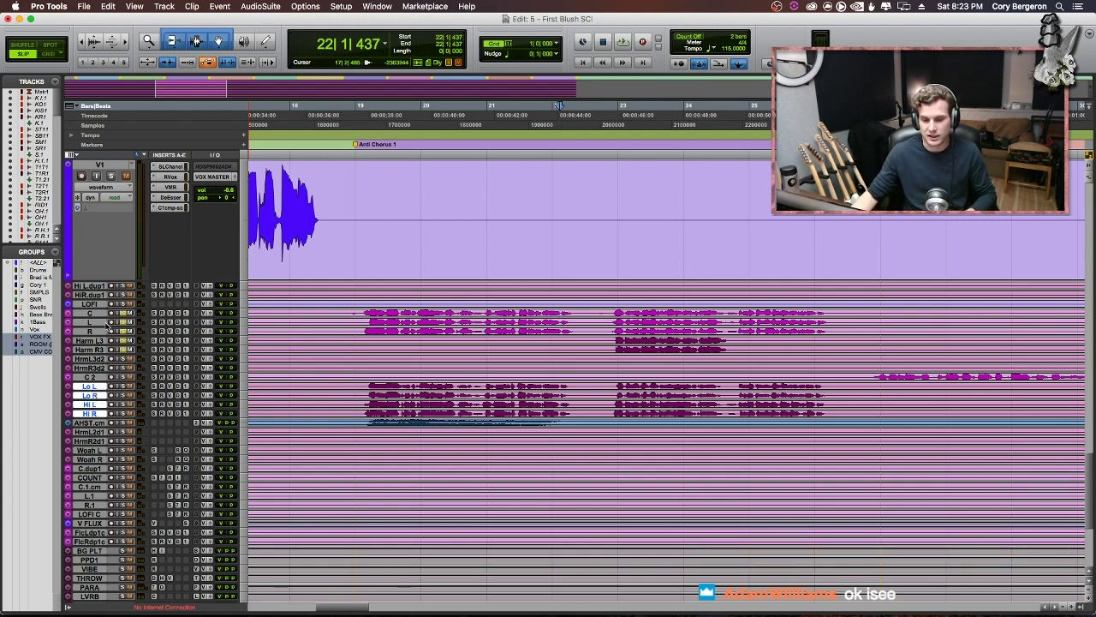
left_click_drag(92, 344, 111, 317)
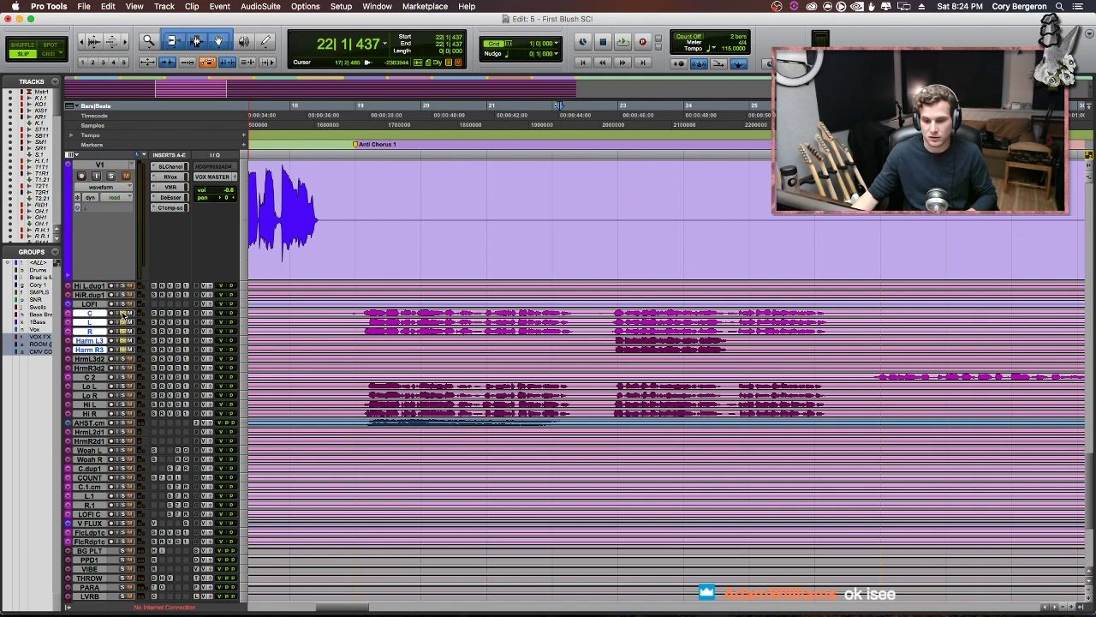
left_click_drag(95, 415, 106, 390)
left_click(127, 386)
left_click(360, 413)
key("space")
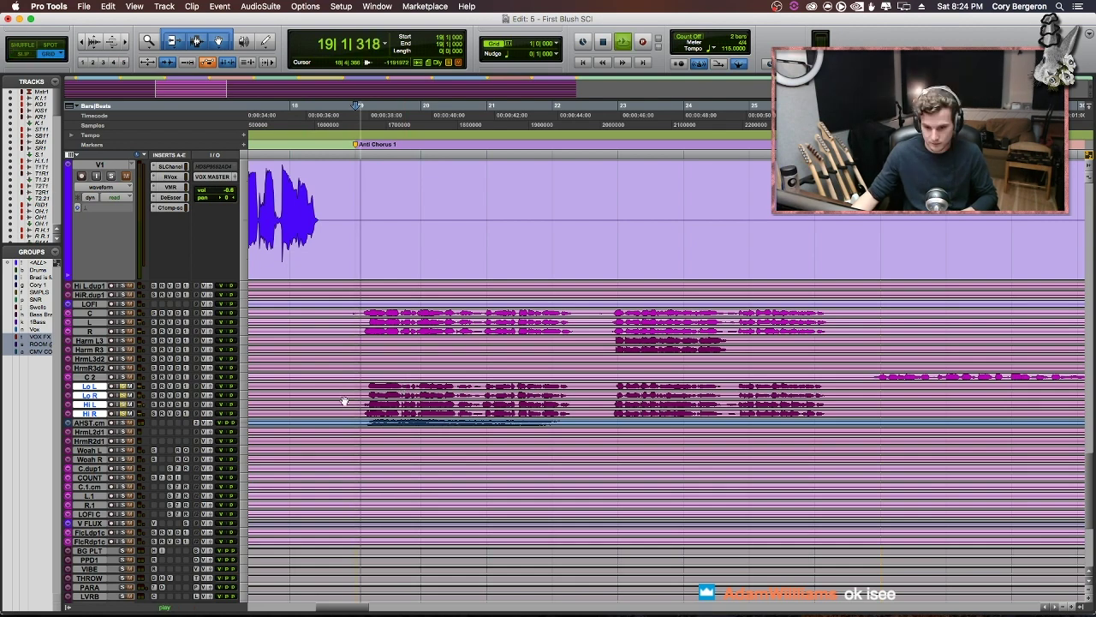
- Clear the solos on the Lo and Hi vocal tracks and select their passage from bar 19 to bar 27
left_click(122, 388)
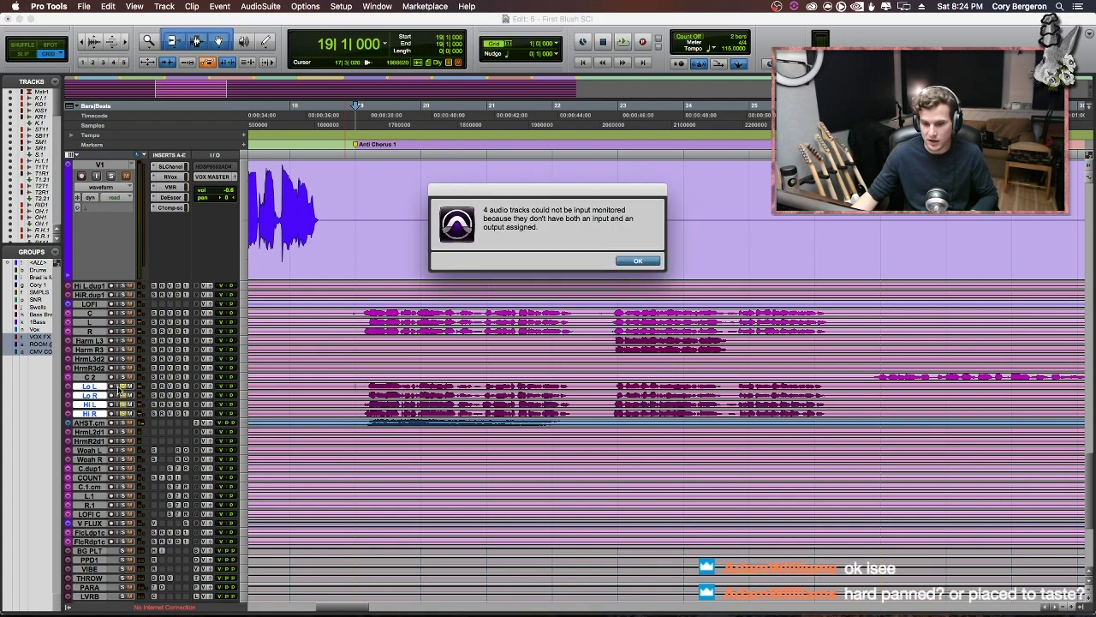
key("Return")
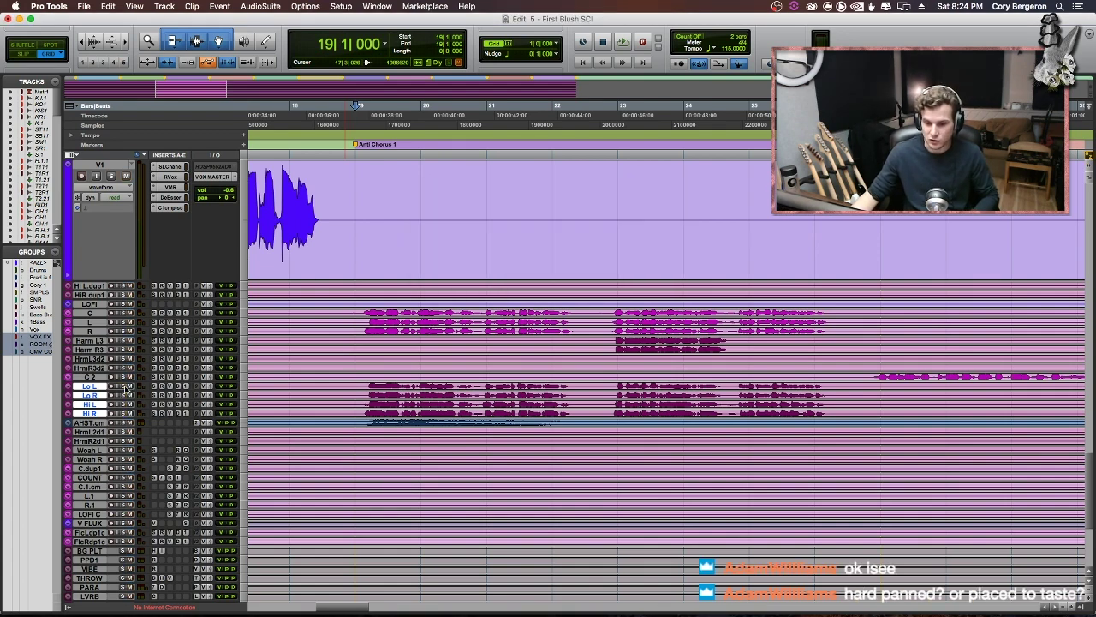
left_click(124, 390)
left_click_drag(355, 387, 859, 416)
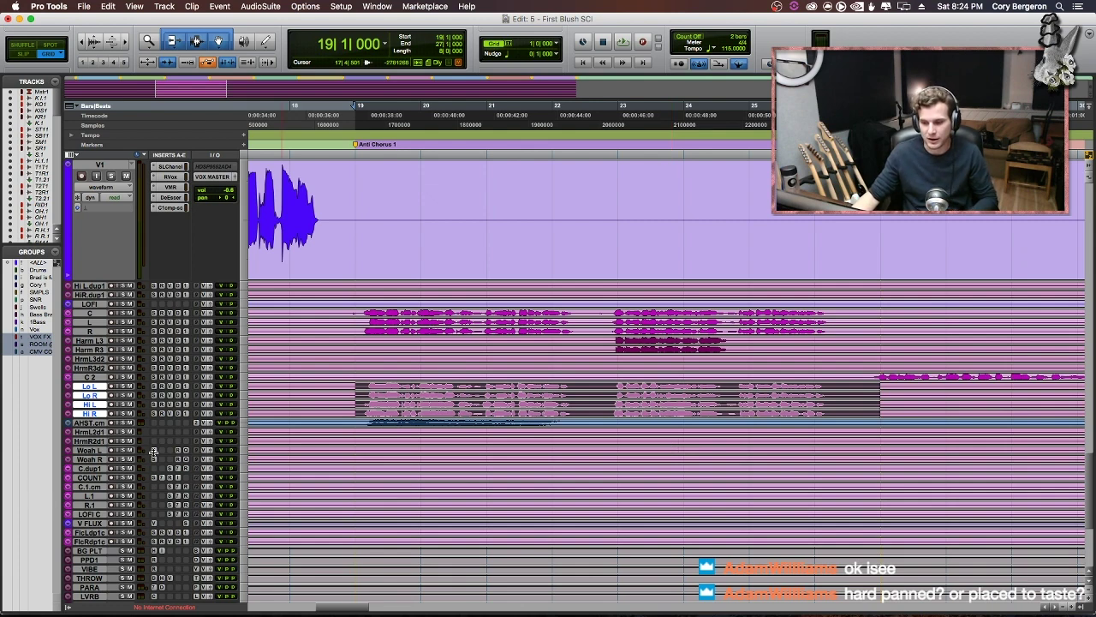
- Enlarge the AH ST.cm track and solo it
key("r")
left_click(92, 423)
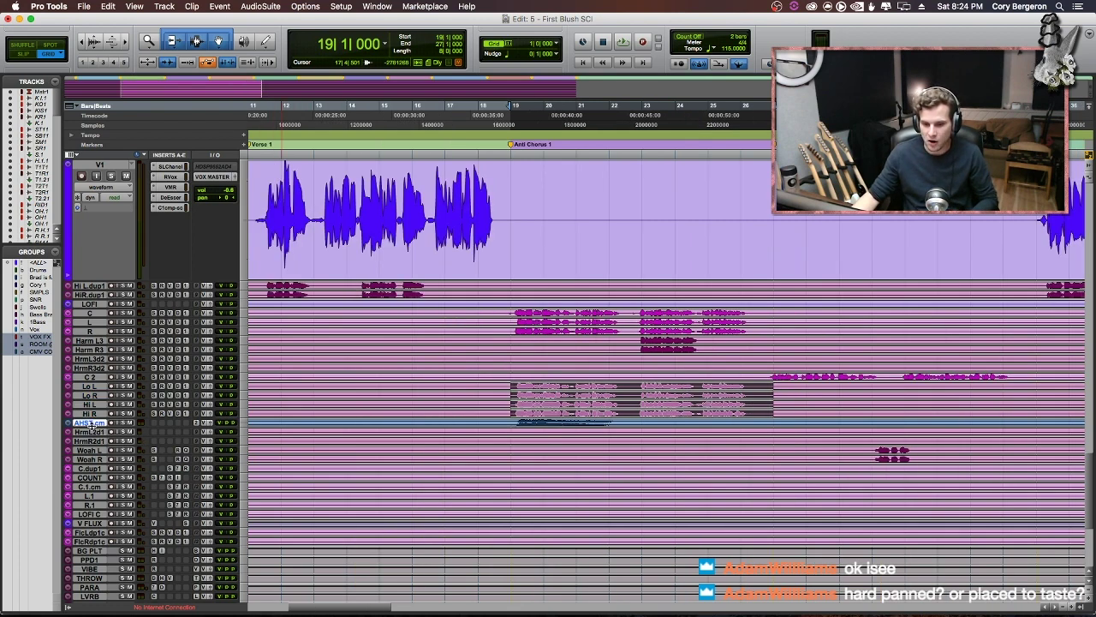
left_click_drag(92, 425, 100, 477)
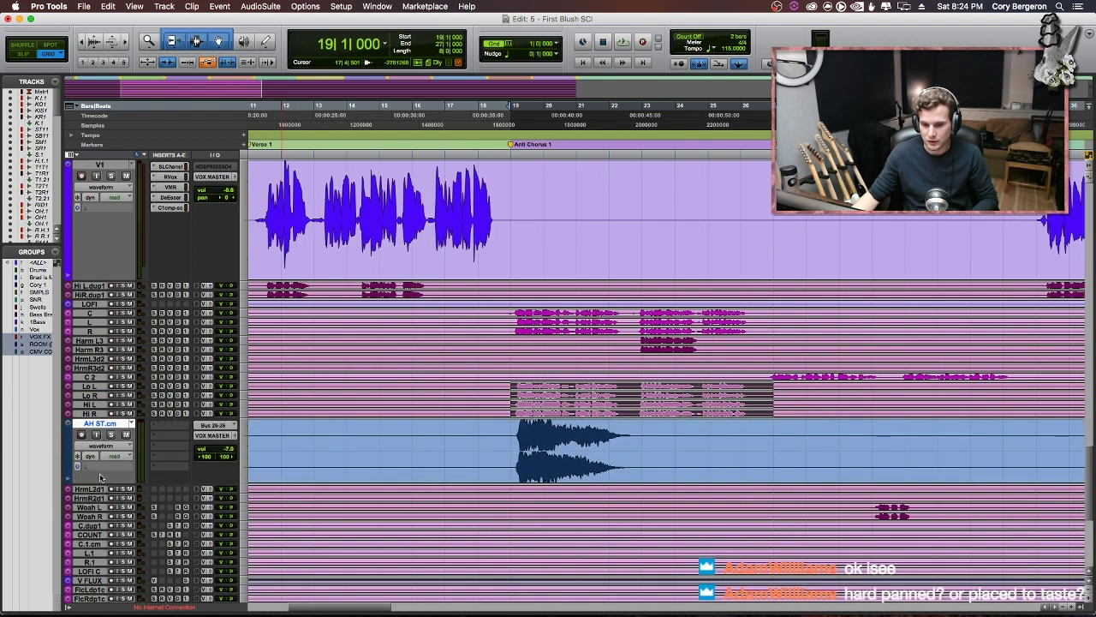
left_click(113, 435)
- Play the soloed AH ST.cm track from bar 19, then clear its solo and stop playback
key("space")
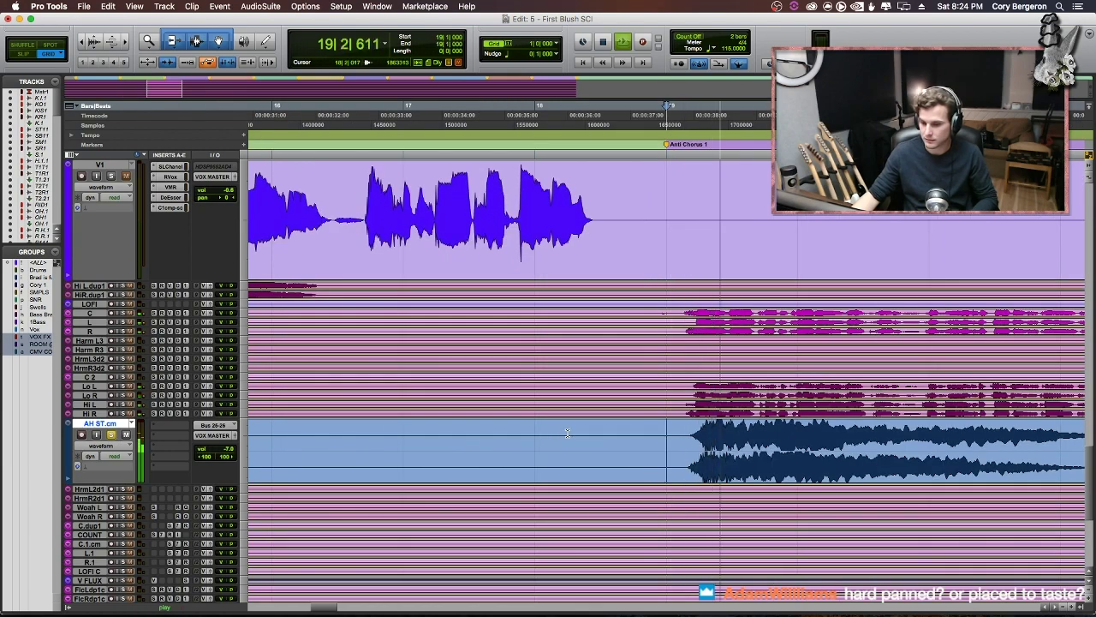
key("r")
key("r")
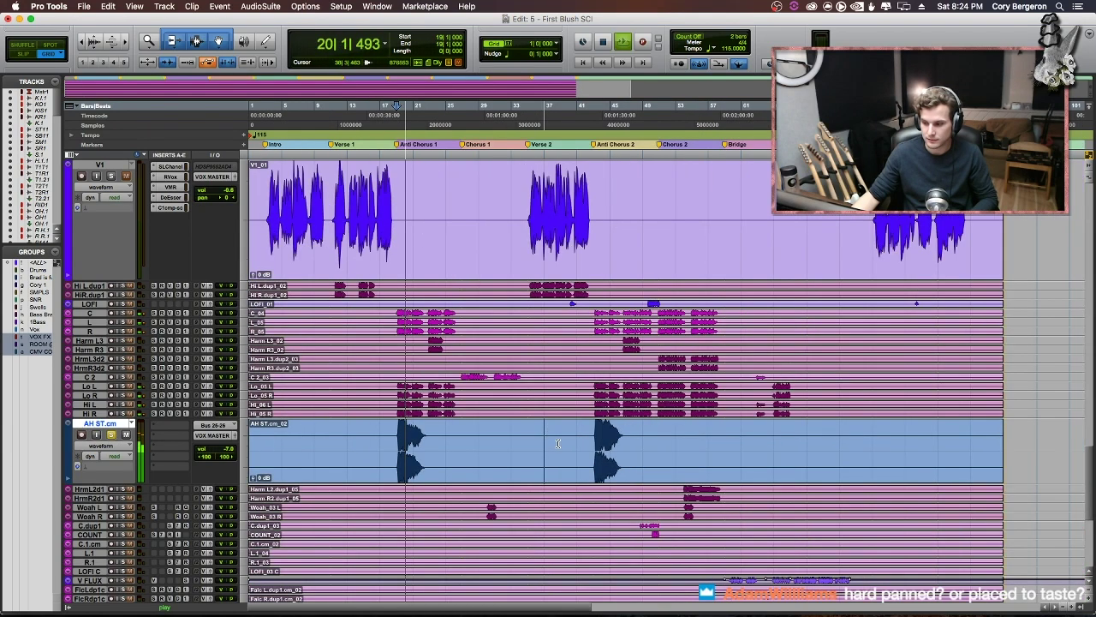
key("r")
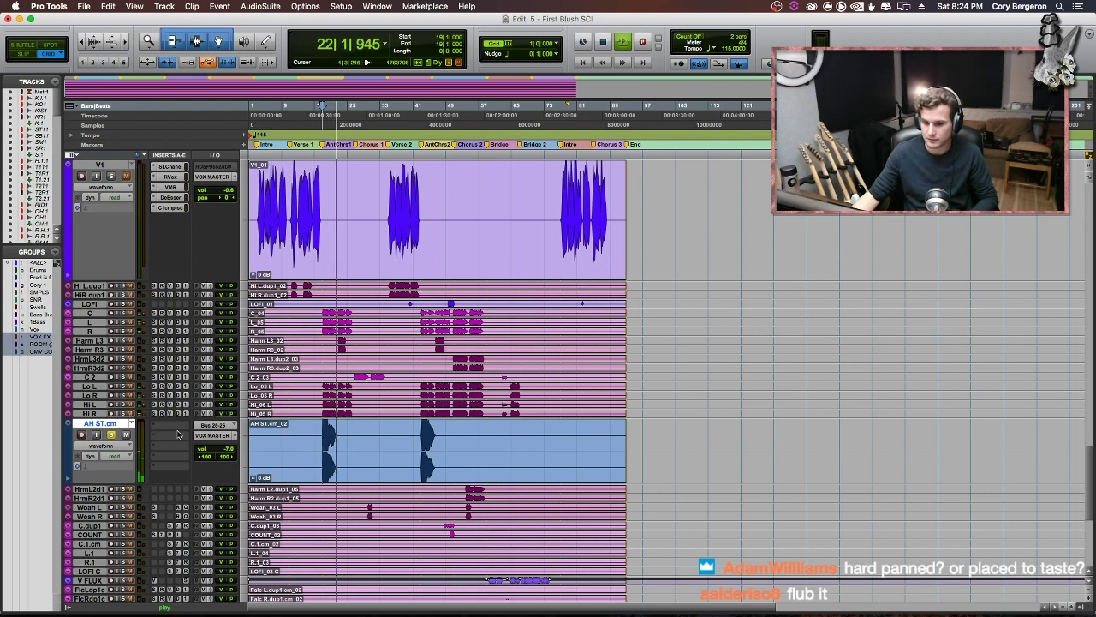
left_click(113, 434)
key("space")
- Play the full mix from bar 17 through the transition into Anti Chorus 1
key("t")
key("t")
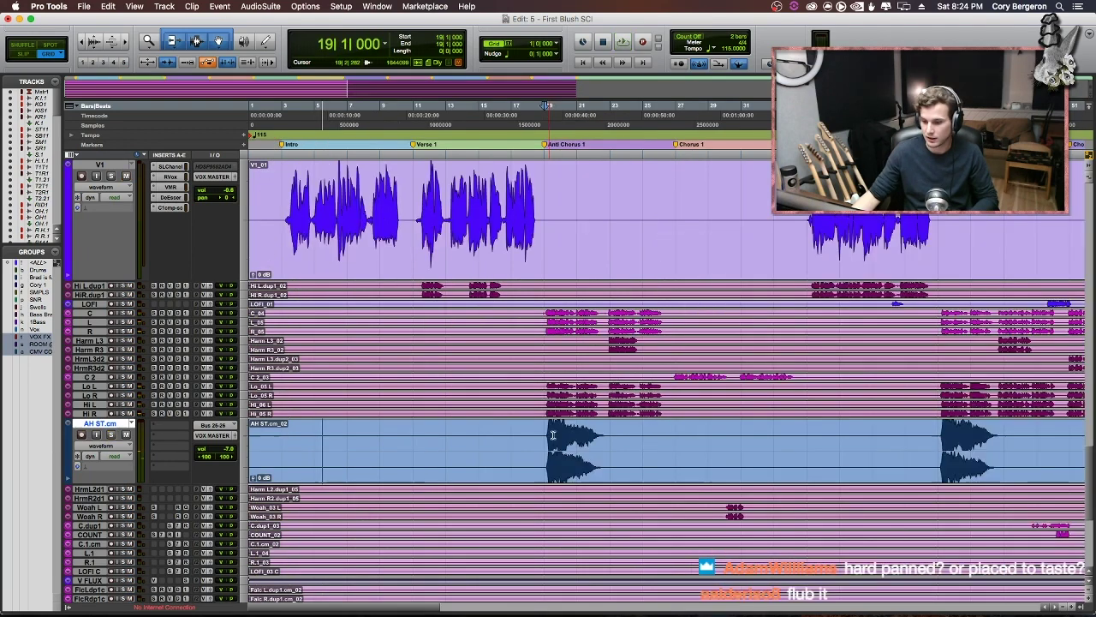
key("t")
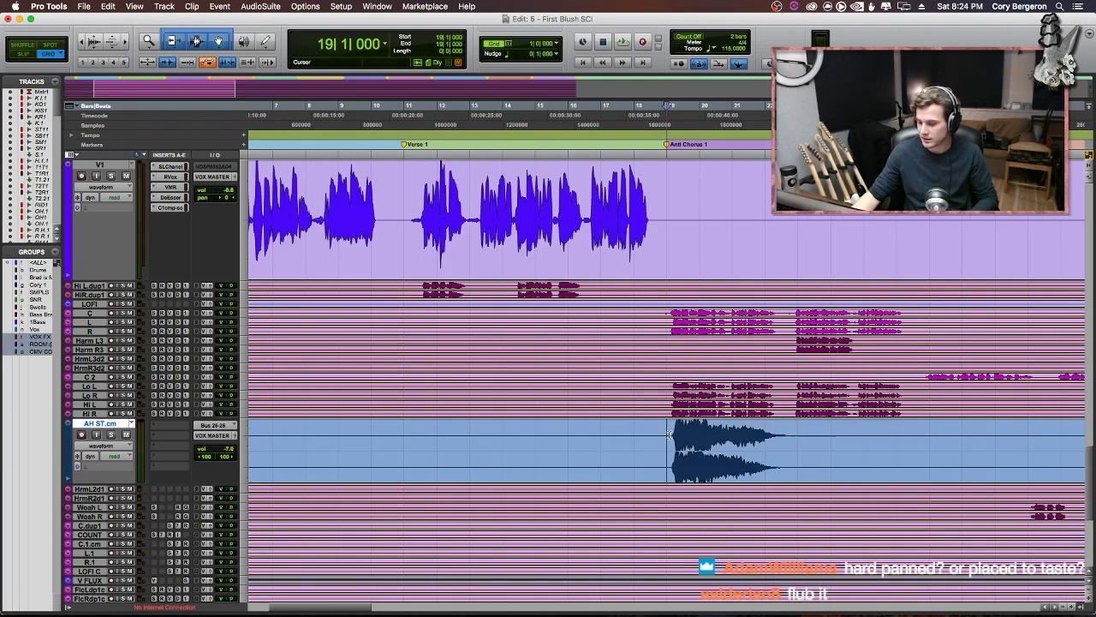
key("t")
key("t")
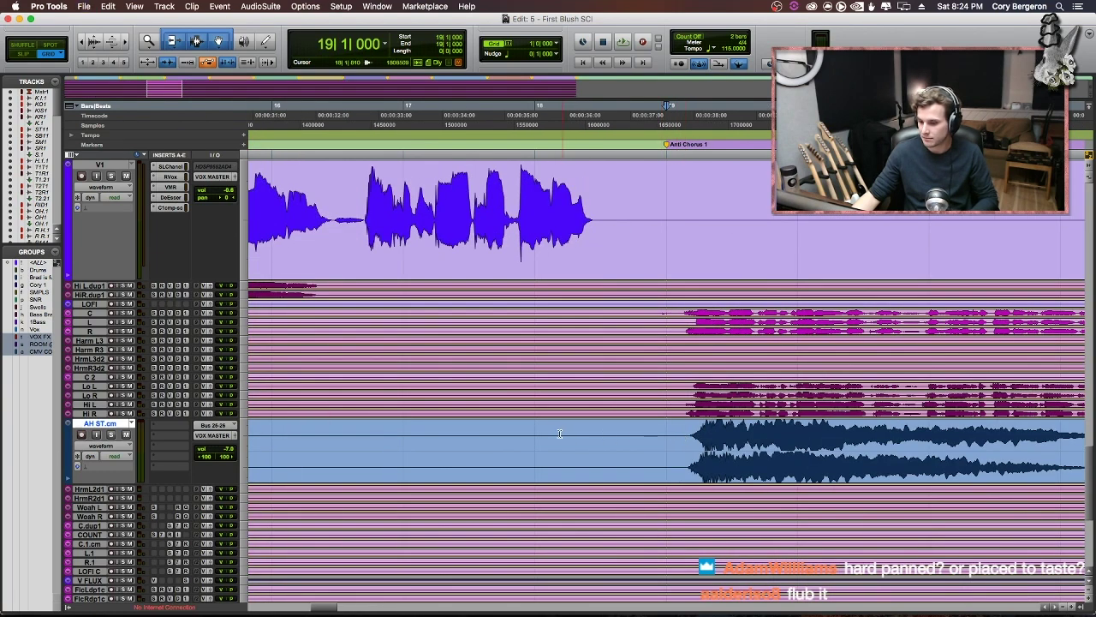
left_click(413, 441)
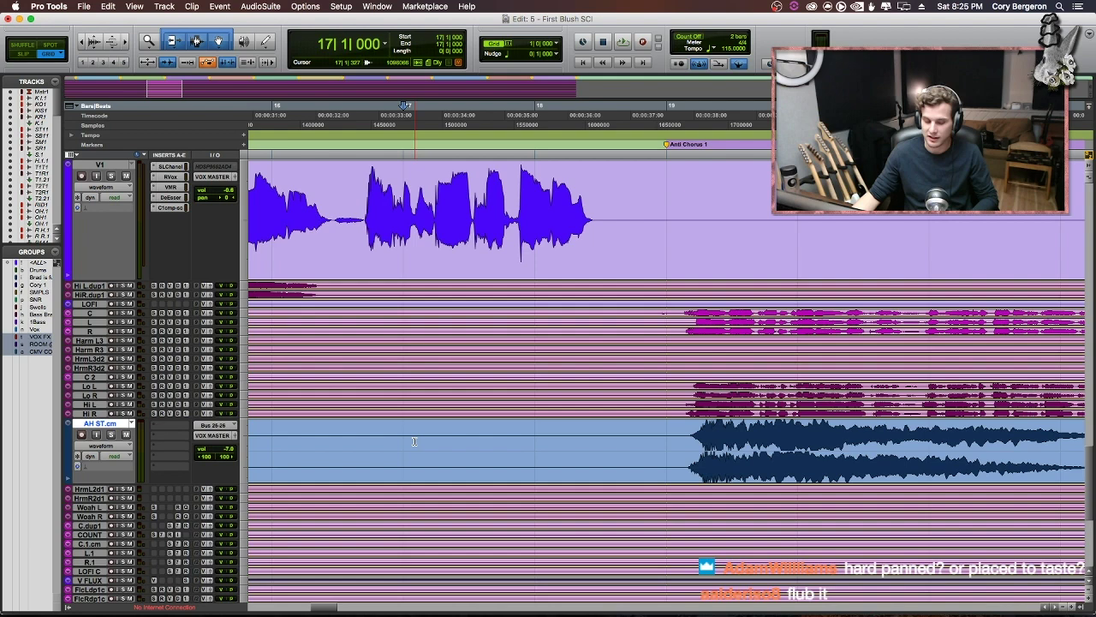
key("space")
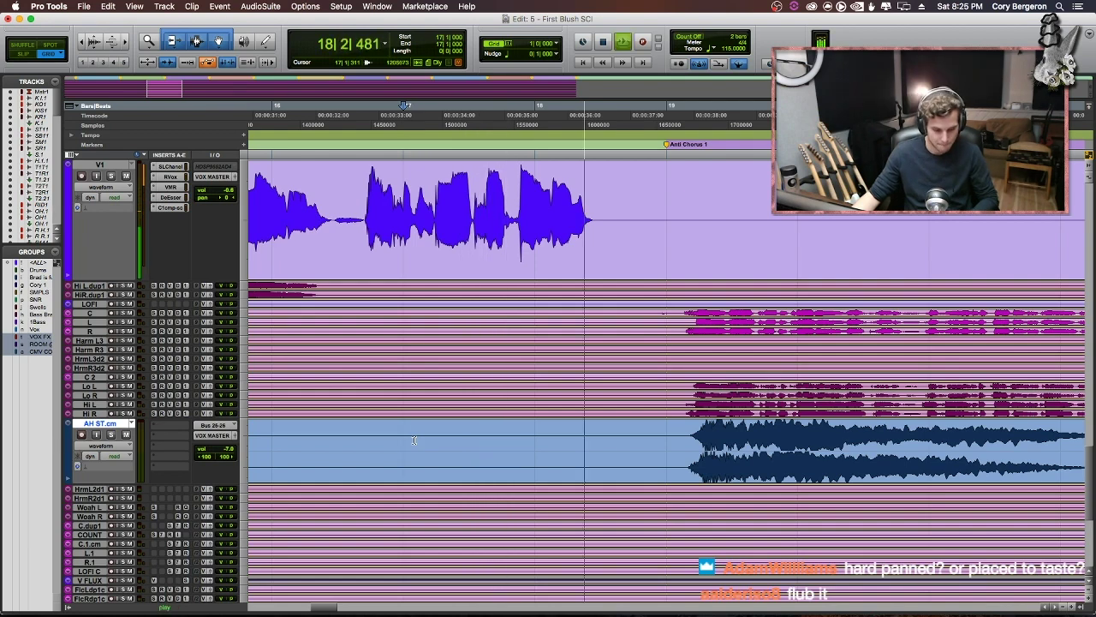
key("r")
key("r")
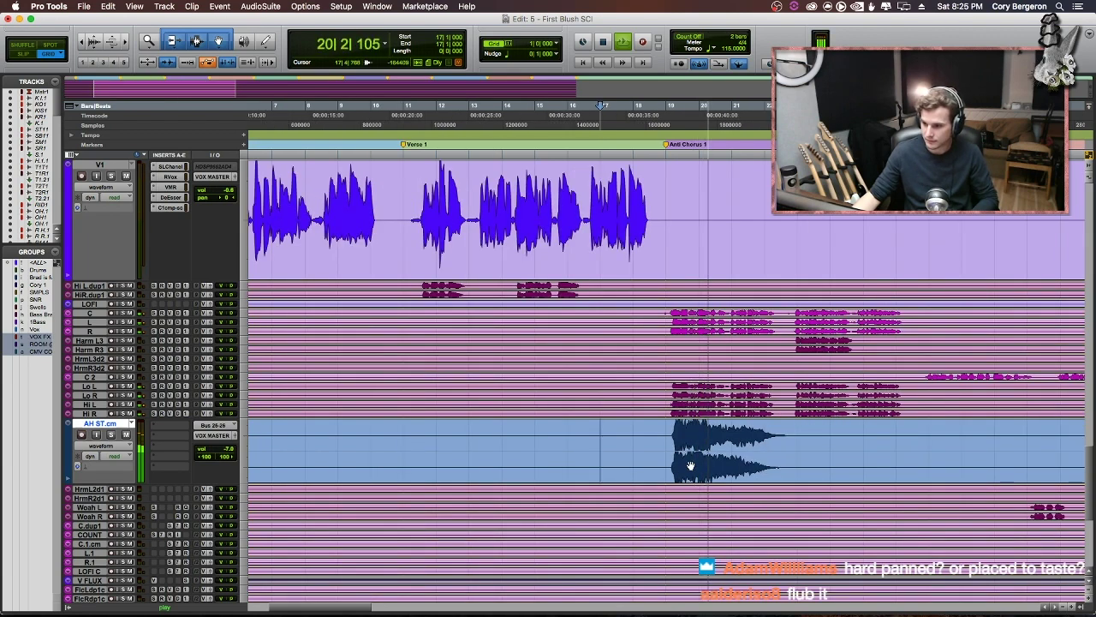
scroll(640, 456, "right", 3)
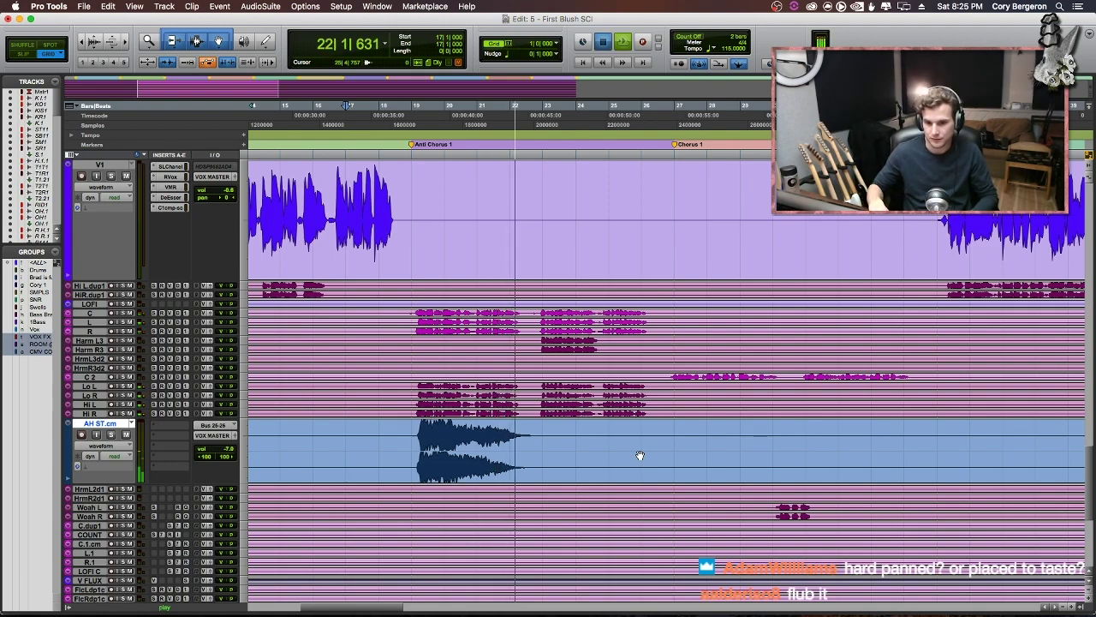
- Examine the pan and fader settings of the vocal channels in the Mix window, then return to the Edit window
key("super+equal")
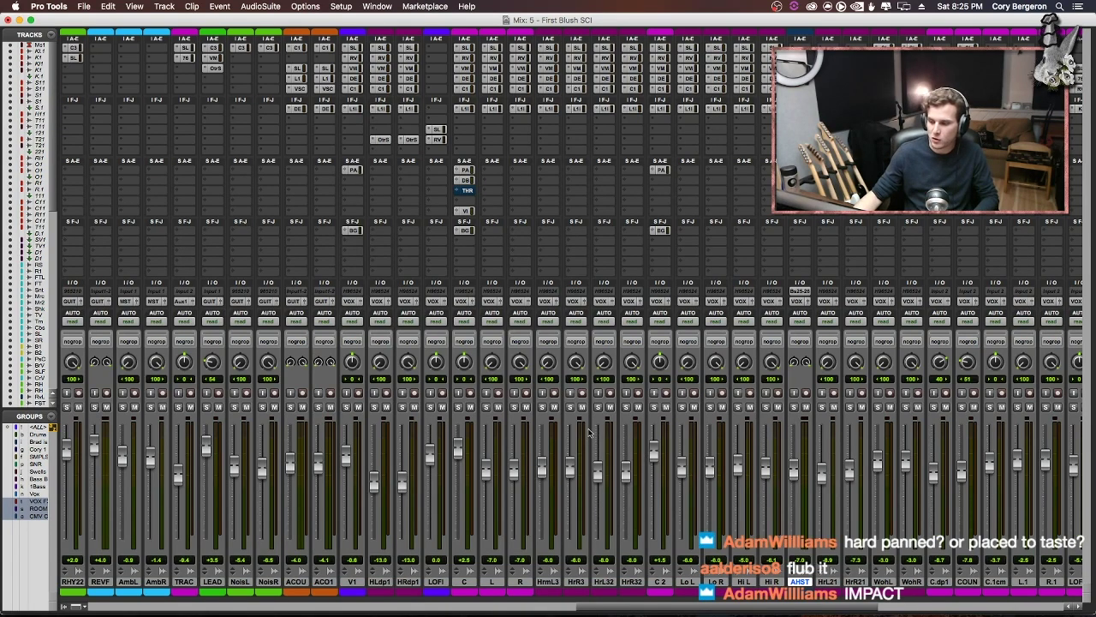
scroll(589, 433, "right", 5)
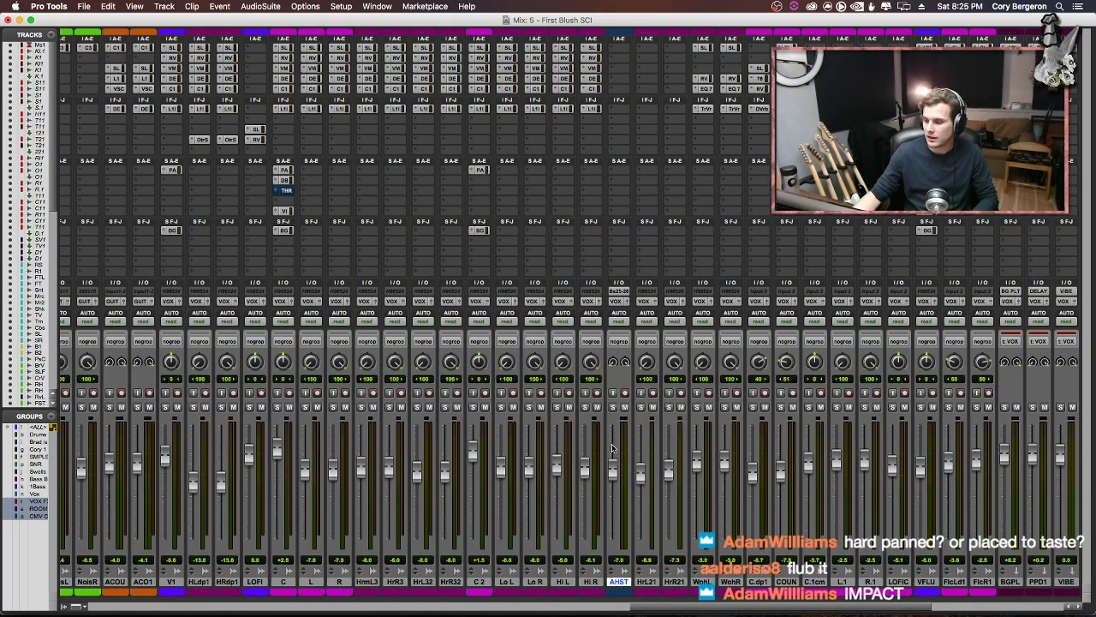
scroll(611, 447, "left", 3)
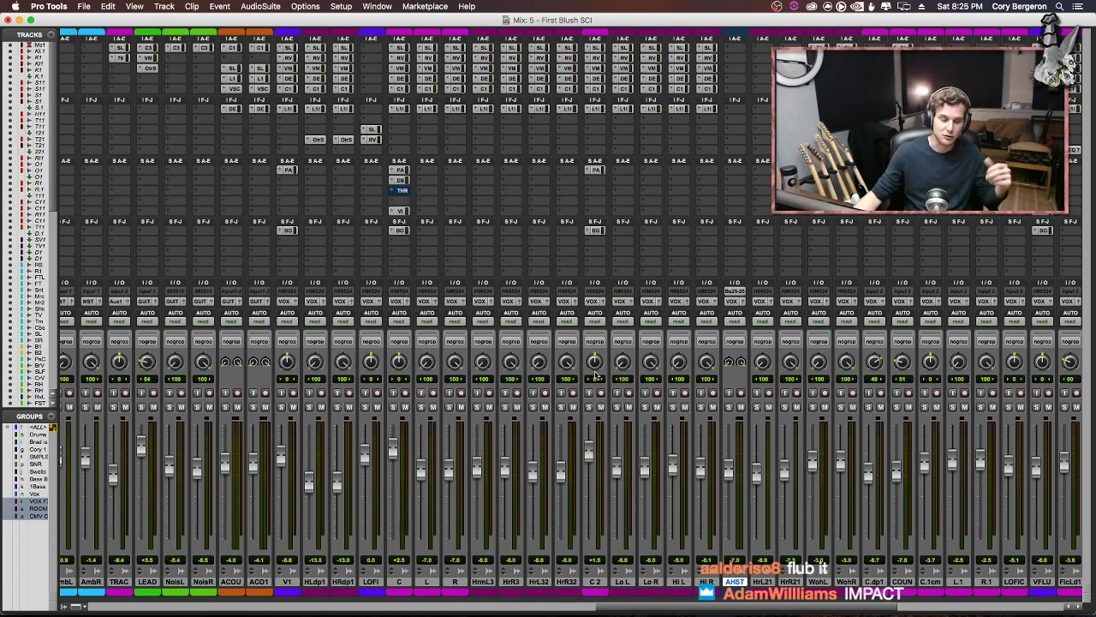
key("super+equal")
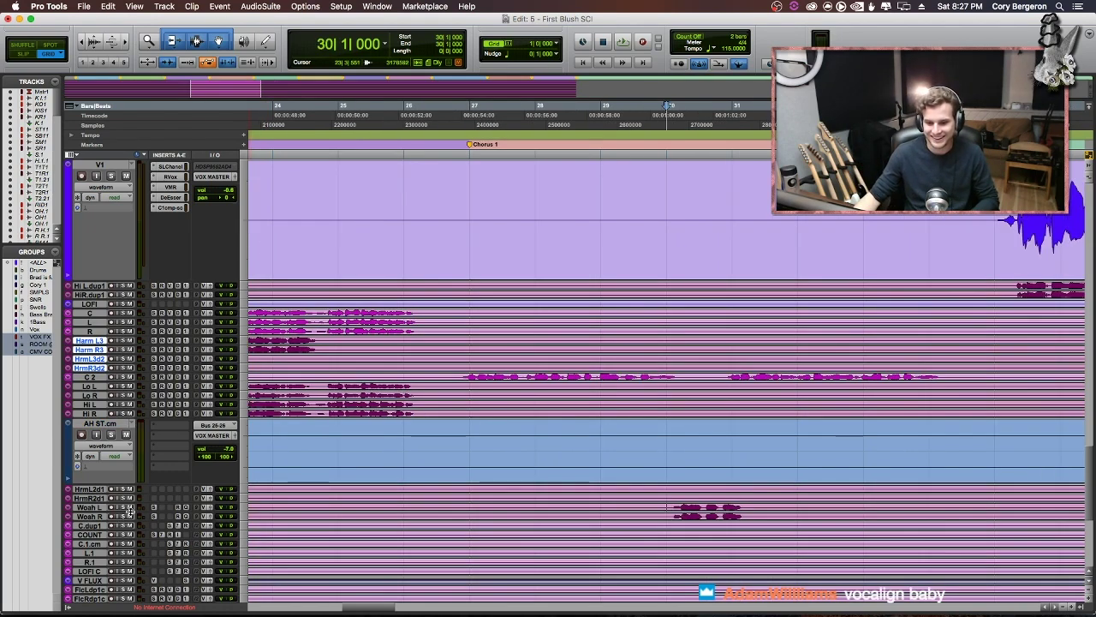
- Play the mix from bar 26 into Chorus 1 and enlarge the C 2 track during playback
left_click(109, 517)
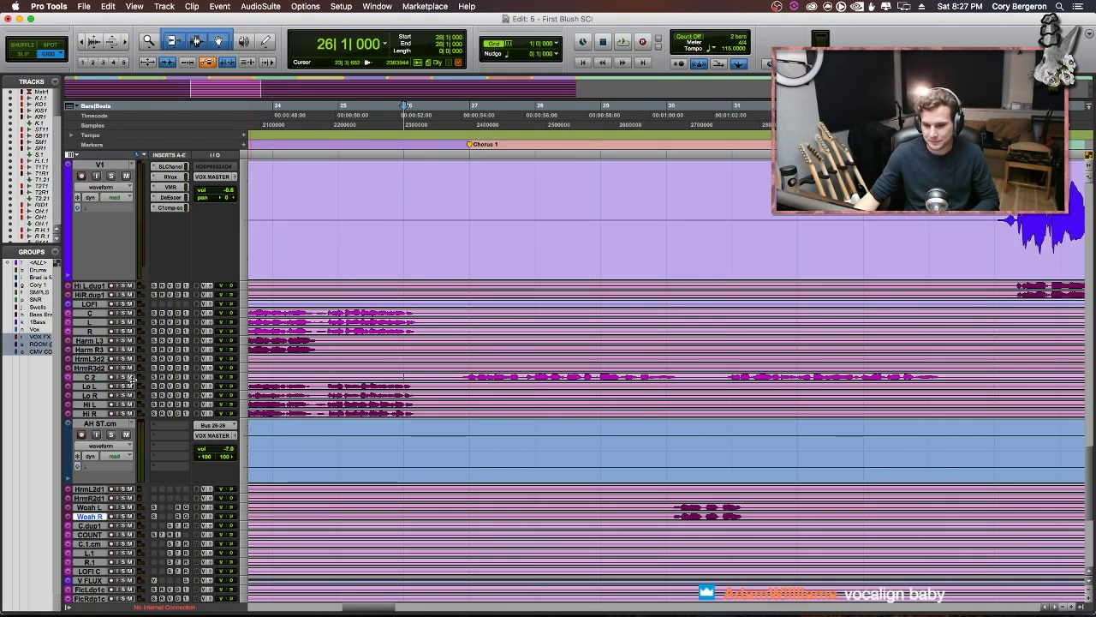
key("space")
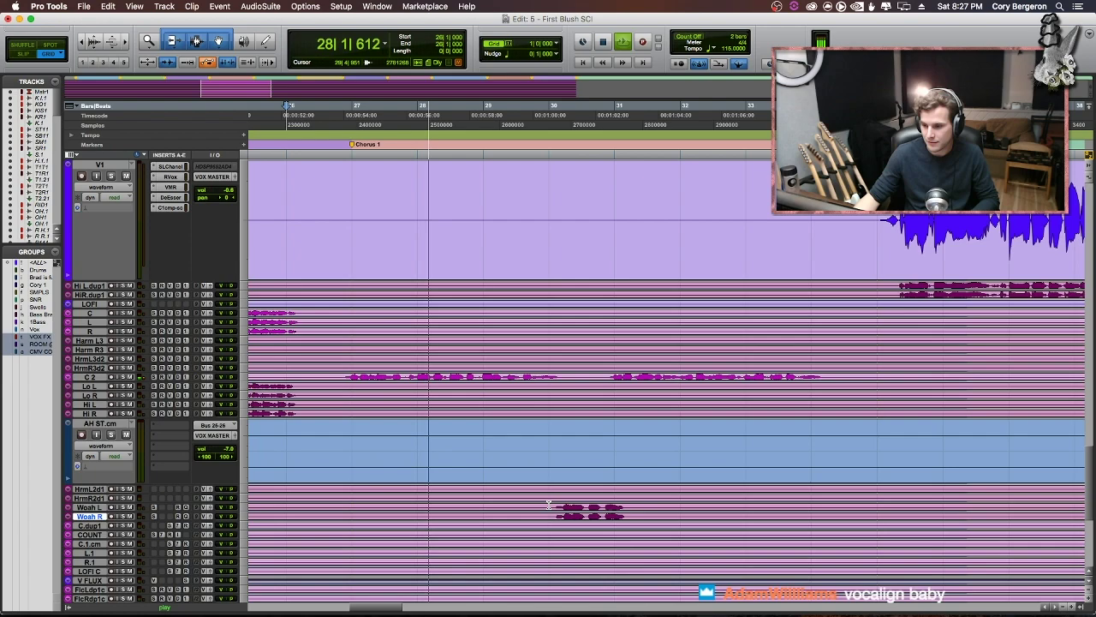
key("r")
left_click_drag(70, 381, 70, 424)
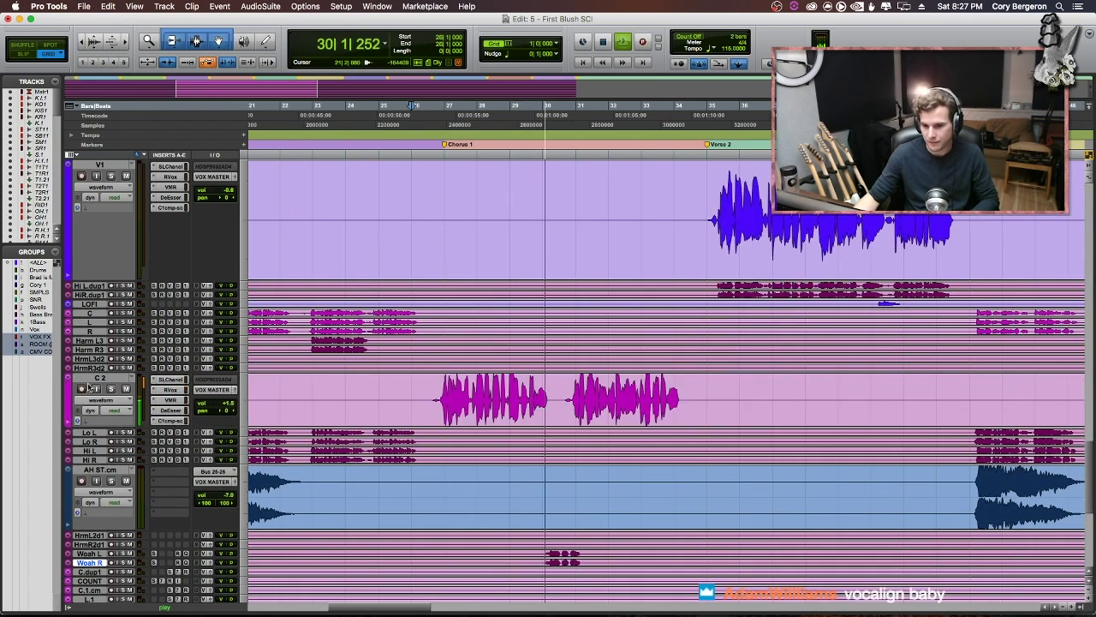
- Solo the Woah L and Woah R tracks, play their passage from bar 29 to bar 32, and stop with the solos cleared
scroll(89, 387, "down", 5)
left_click_drag(507, 377, 615, 385)
key("space")
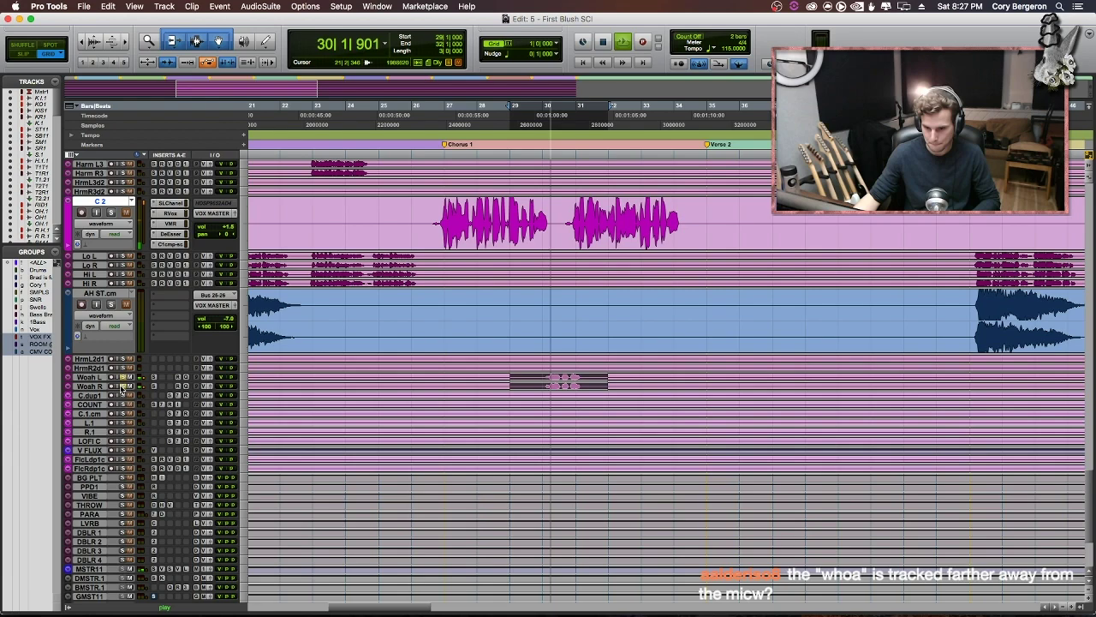
key("super+equal")
key("super+equal")
key("space")
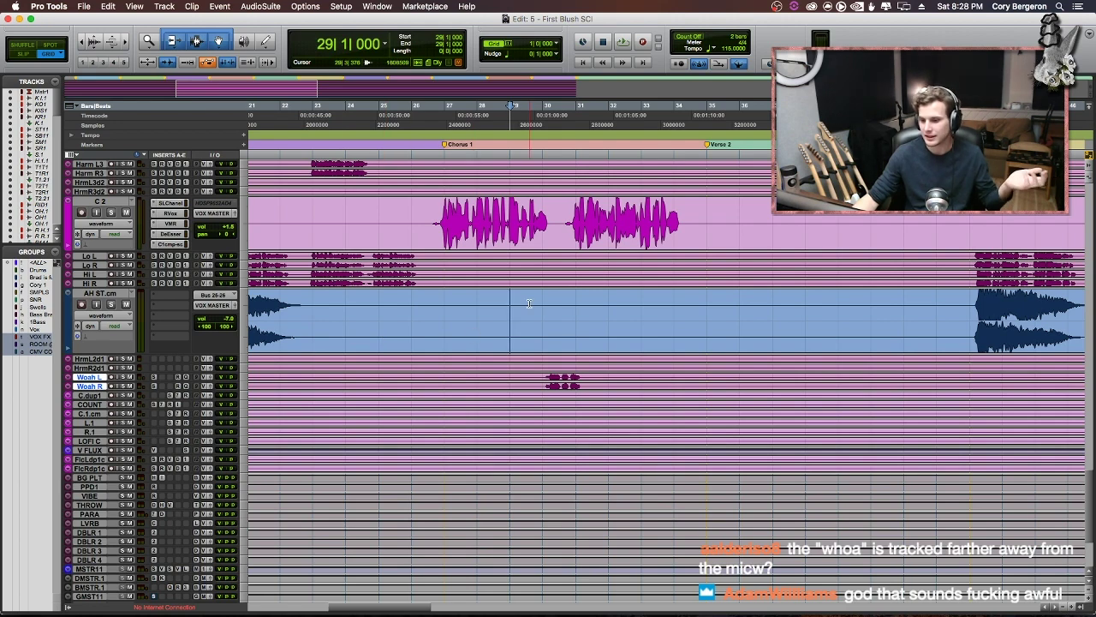
- Mark bars 29 to 32 from the AH ST.cm track down across the Woah tracks, then clear the selection
left_click_drag(512, 299, 608, 406)
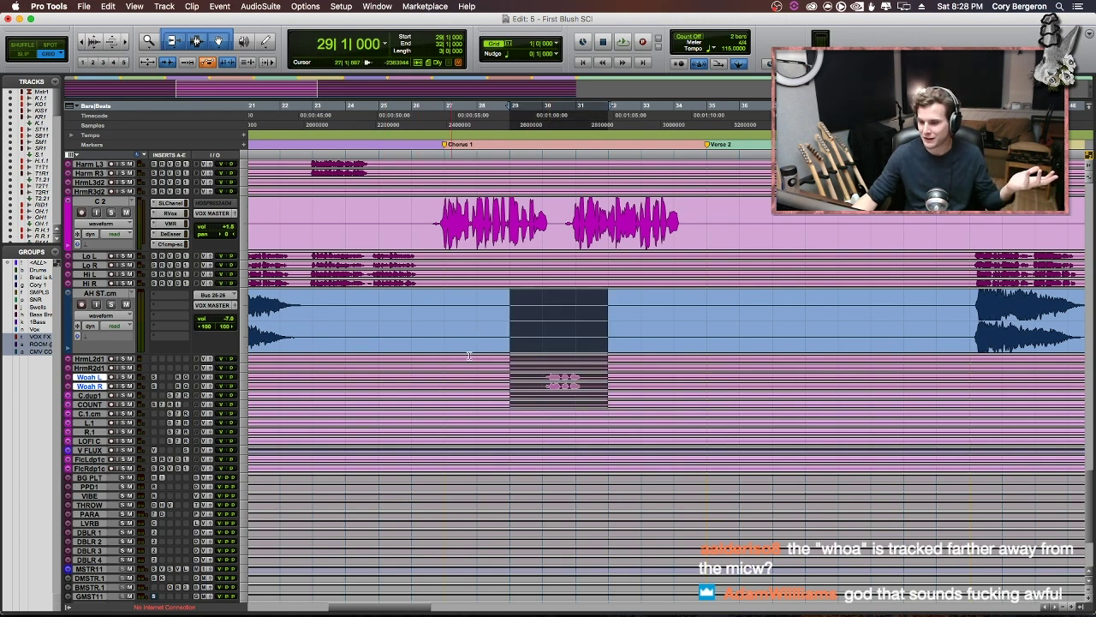
left_click_drag(521, 312, 599, 387)
left_click(561, 377)
- Enlarge the COUNT track and bring its clips just before Chorus 2 into close view
key("r")
key("r")
scroll(587, 386, "right", 3)
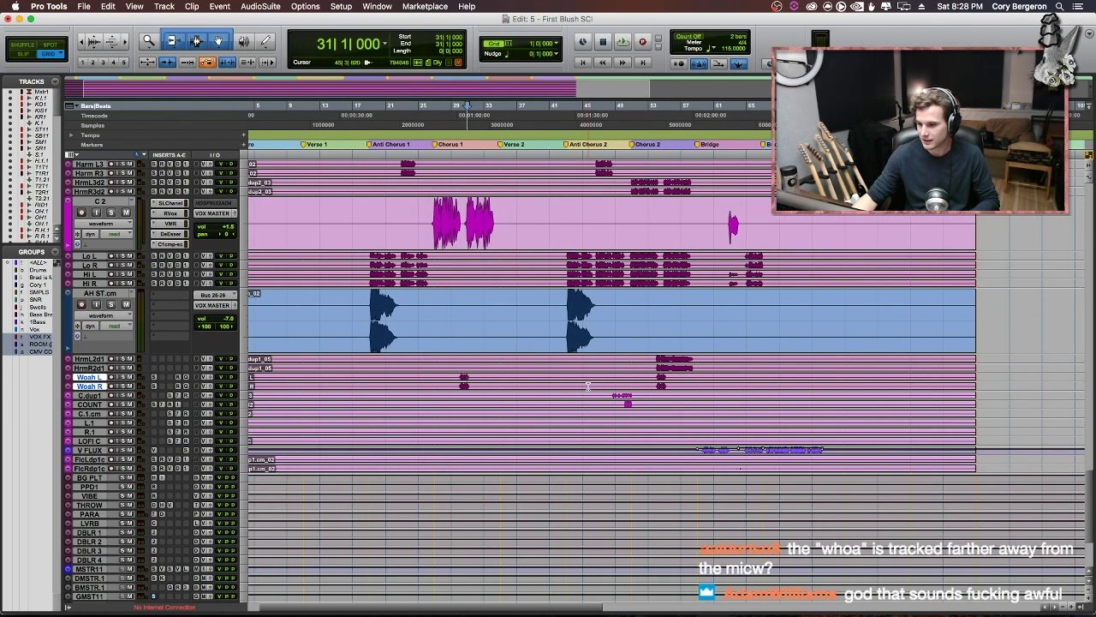
left_click_drag(501, 395, 534, 404)
key("t")
key("t")
left_click(90, 405)
left_click_drag(75, 408, 76, 475)
left_click(510, 425)
key("t")
key("t")
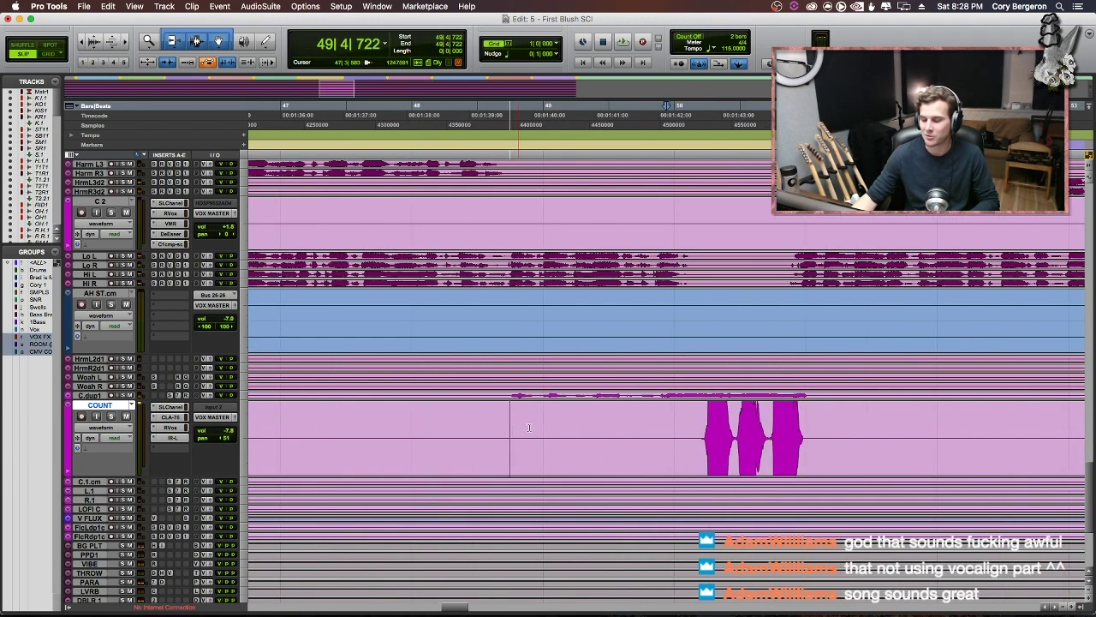
- Solo the COUNT track and play from bar 49 up to Chorus 2, then stop and clear the solo
scroll(593, 428, "right", 2)
left_click_drag(592, 428, 795, 440)
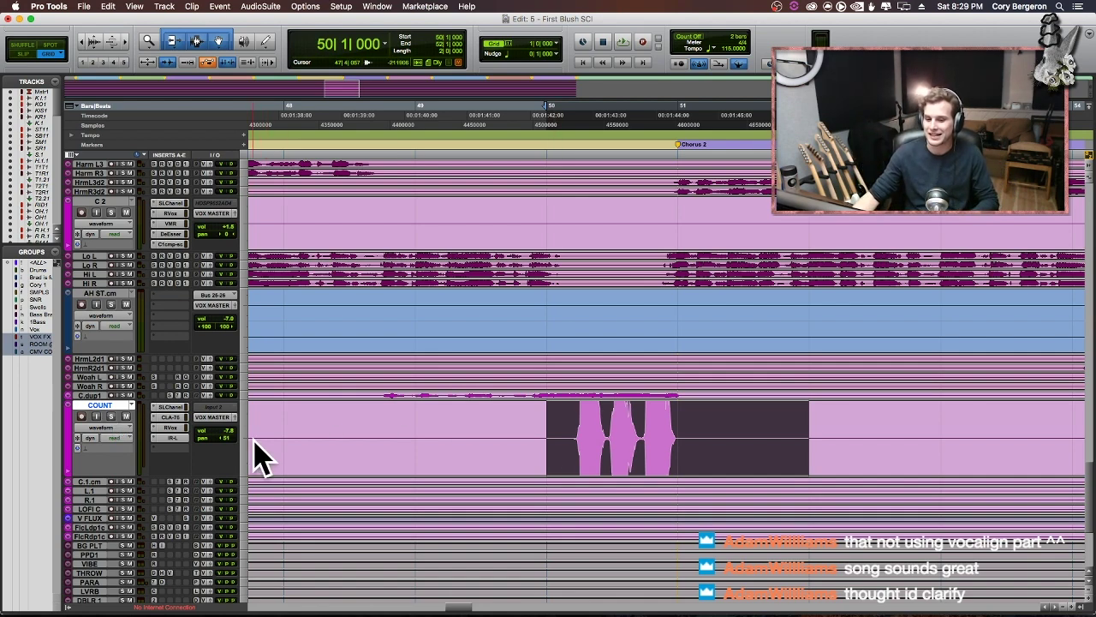
left_click(111, 417)
left_click(423, 419)
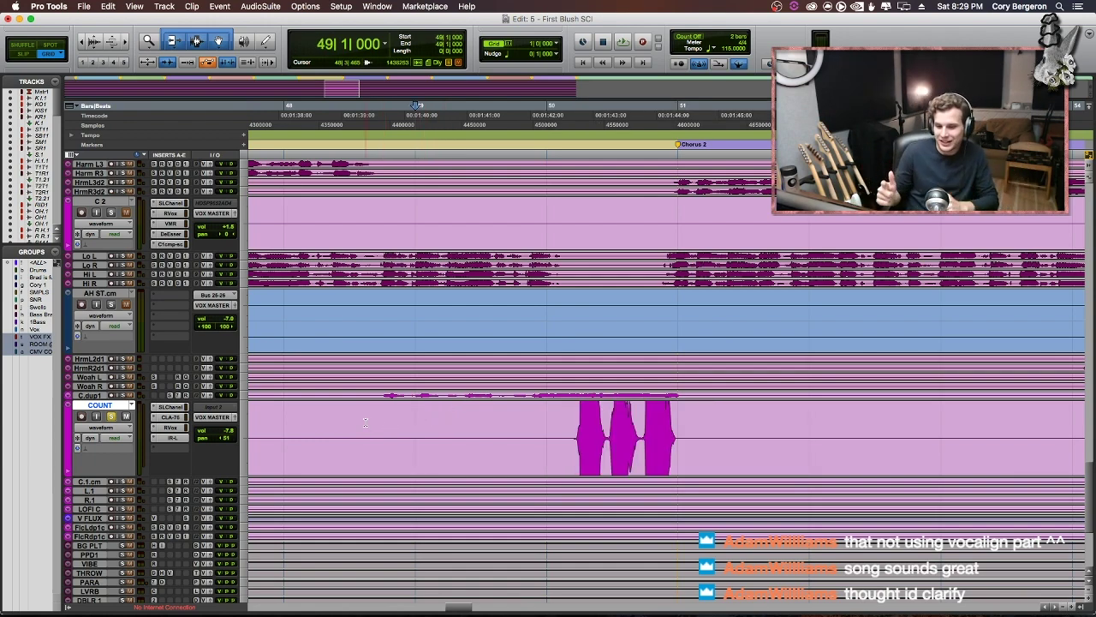
key("space")
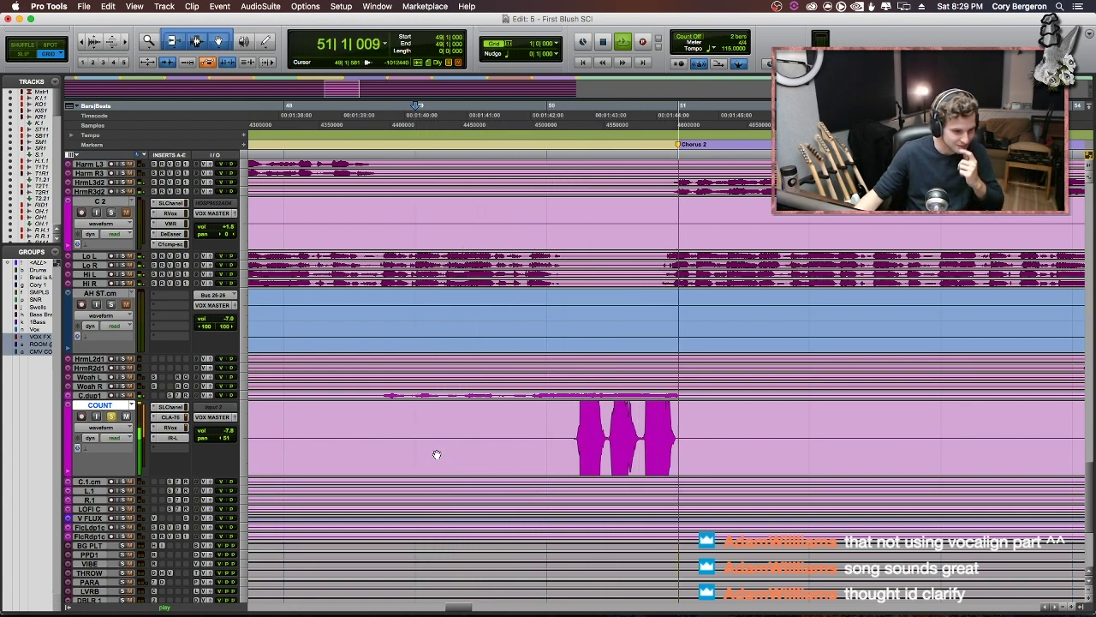
key("space")
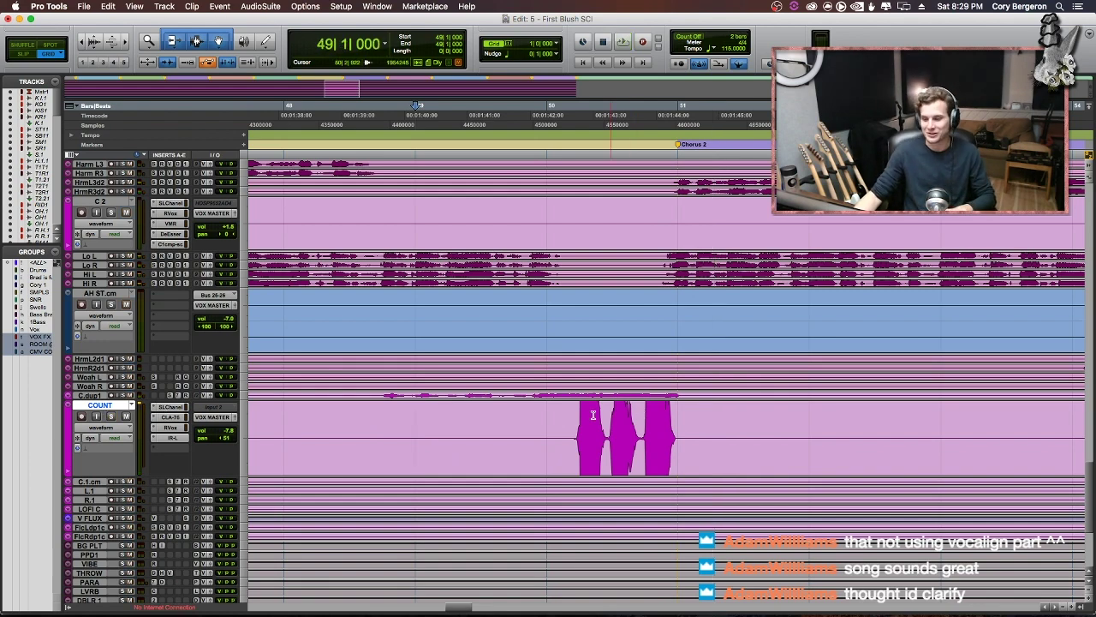
- Play the full mix from bar 49 through the count into Chorus 2, then stop
key("space")
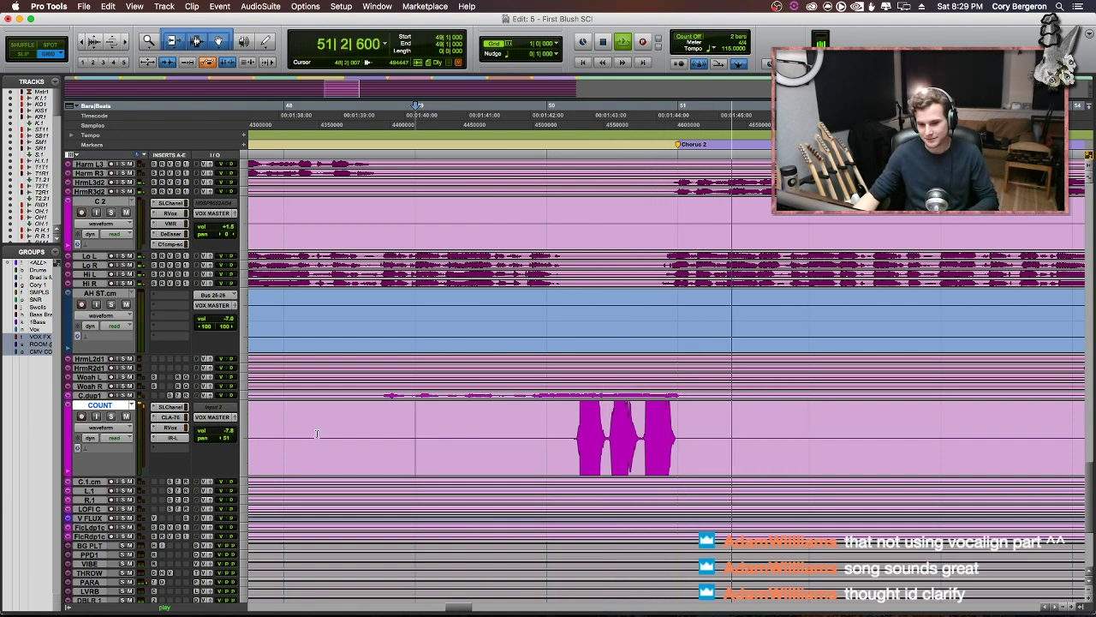
key("r")
key("r")
key("r")
key("space")
- Enlarge the V FLUX track and select it, with the Bridge section in close view
key("r")
key("super+s")
scroll(316, 399, "right", 2)
left_click(679, 414)
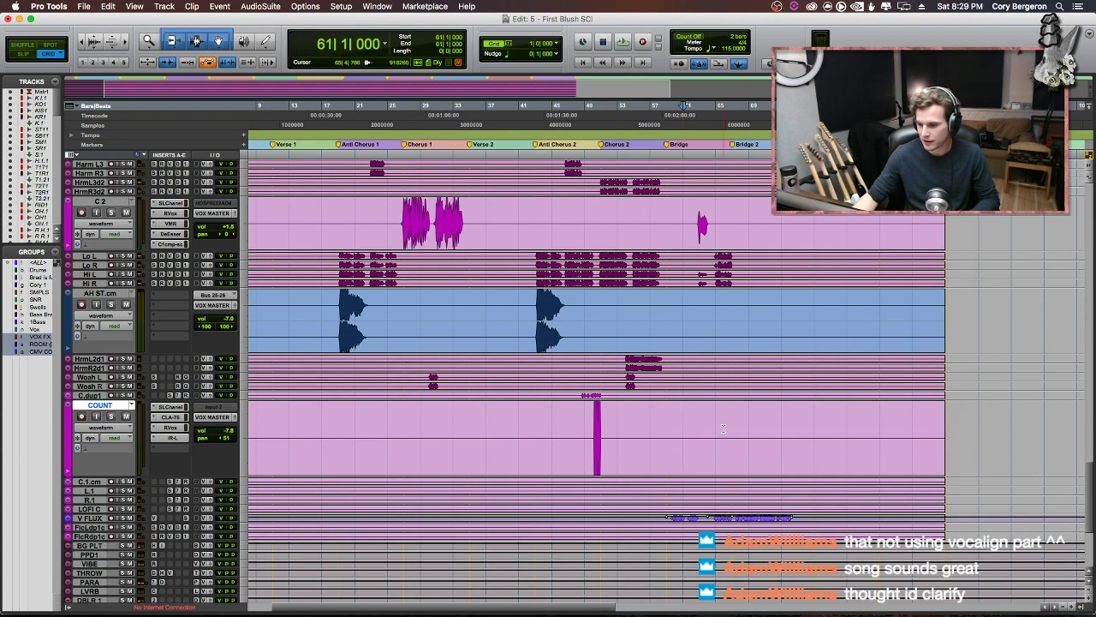
left_click(704, 428)
key("t")
key("t")
left_click_drag(83, 522, 79, 565)
left_click(100, 519)
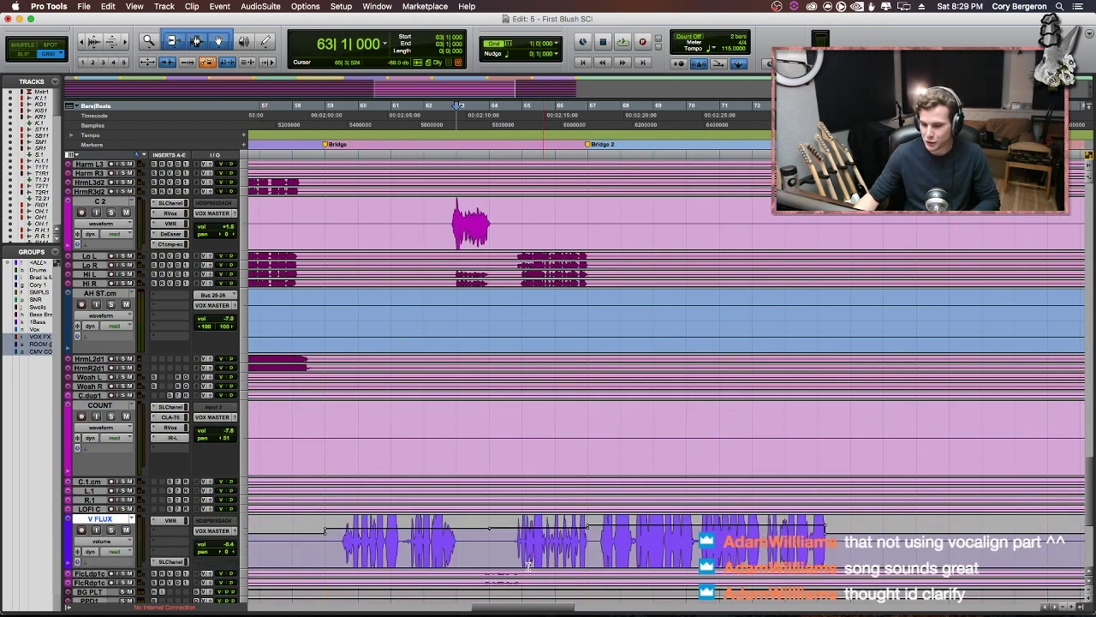
- Select the V FLUX passage from bar 59 to bar 76 across the Bridge and Bridge 2 sections
left_click_drag(330, 537, 886, 548)
scroll(412, 562, "down", 2)
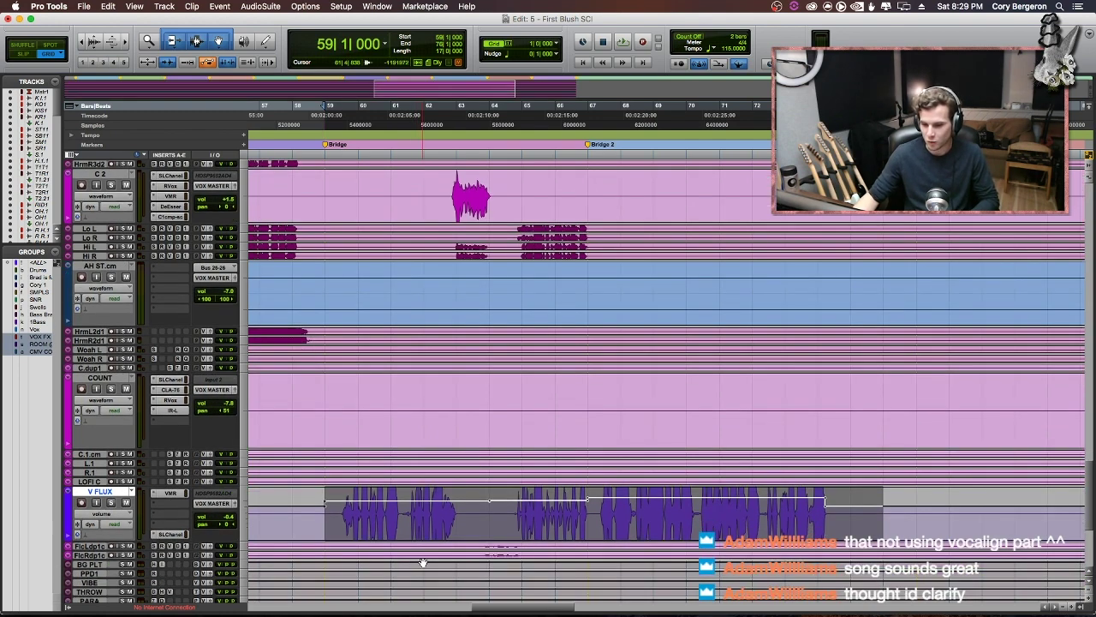
scroll(387, 518, "up", 1)
scroll(389, 518, "down", 3)
scroll(327, 512, "up", 2)
- Solo the V FLUX track and start playback from the beginning of the Bridge at bar 59
left_click(331, 506)
left_click(110, 503)
key("space")
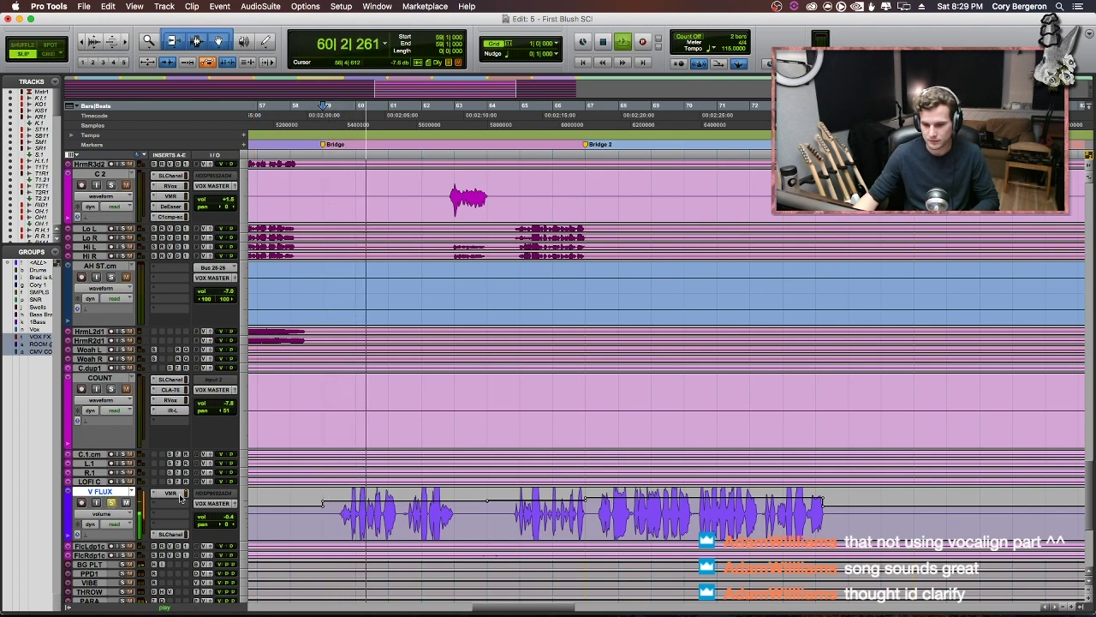
- Inspect the V FLUX track's Virtual Mix Rack and GTR Amp inserts while it plays, then return to the Edit window
left_click(182, 496)
key("super+equal")
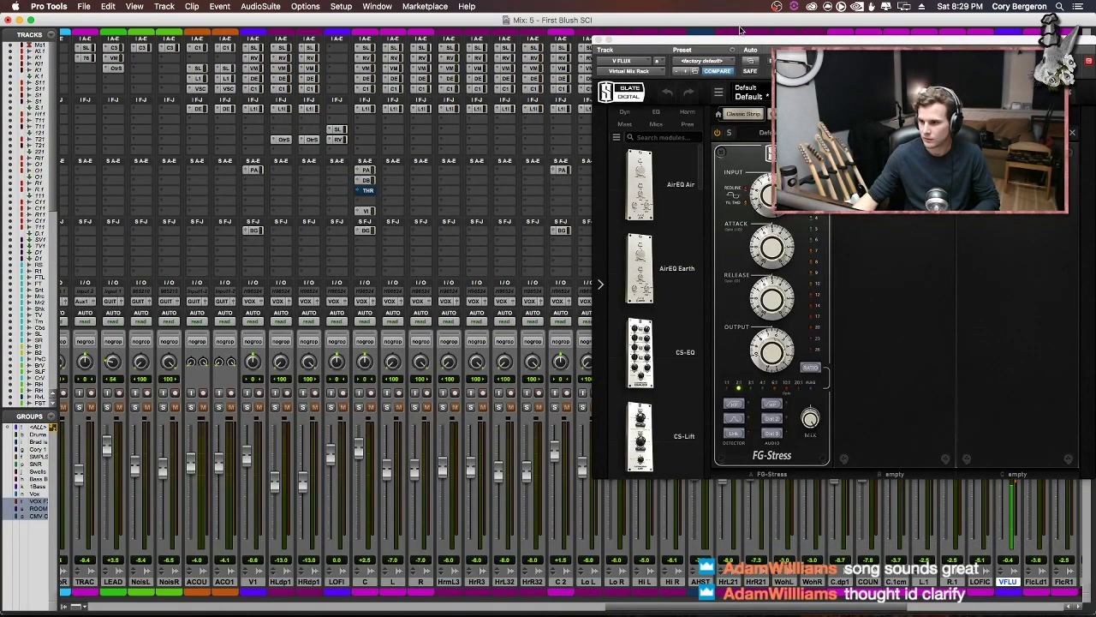
left_click_drag(739, 35, 444, 149)
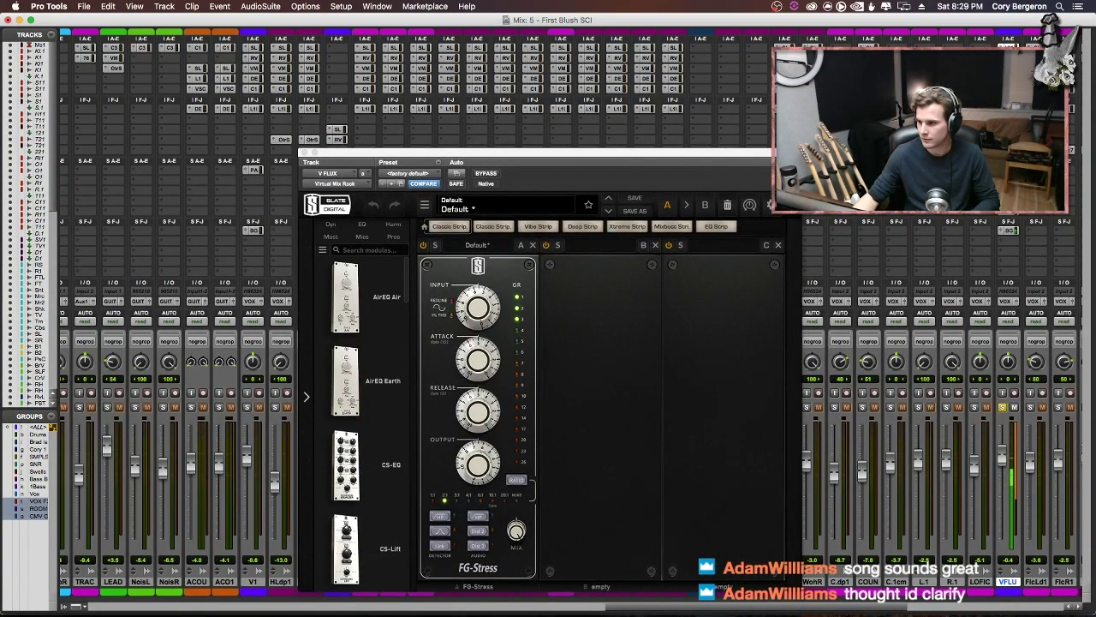
left_click(1008, 129)
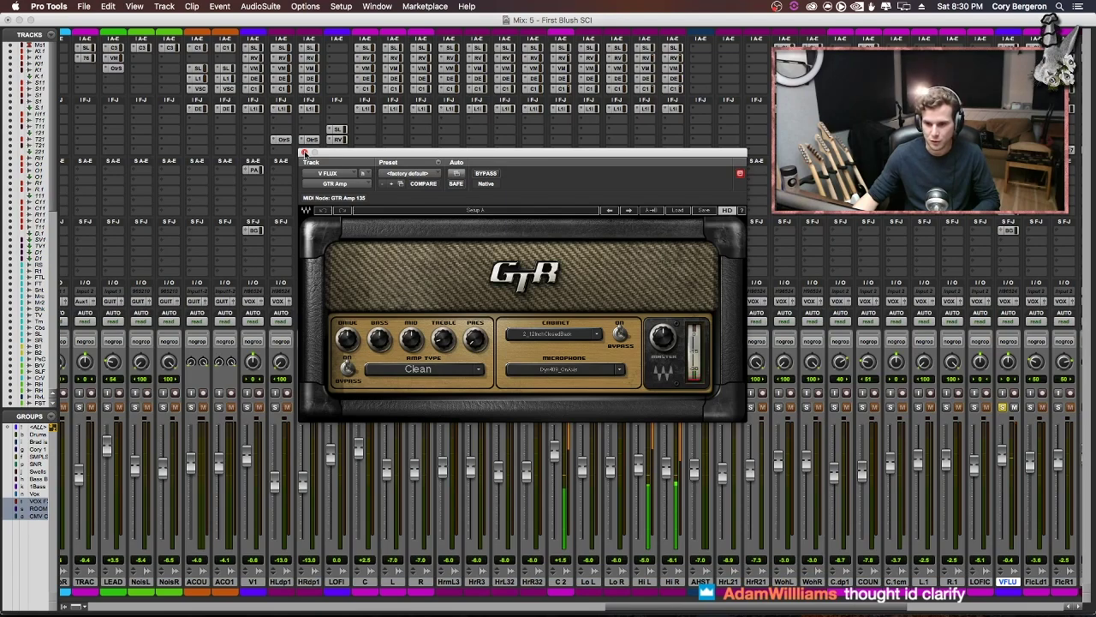
key("super+equal")
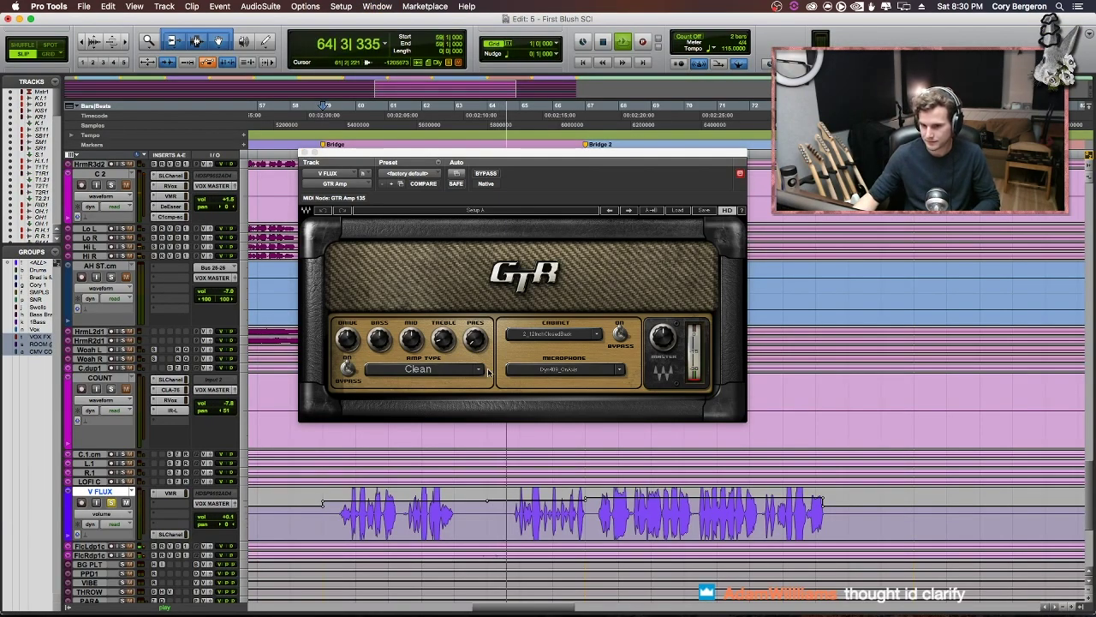
- Play the soloed V FLUX vocal through Bridge 2, place the cursor at bar 64, and close the GTR Amp plug-in
key("super+alt+bracketright")
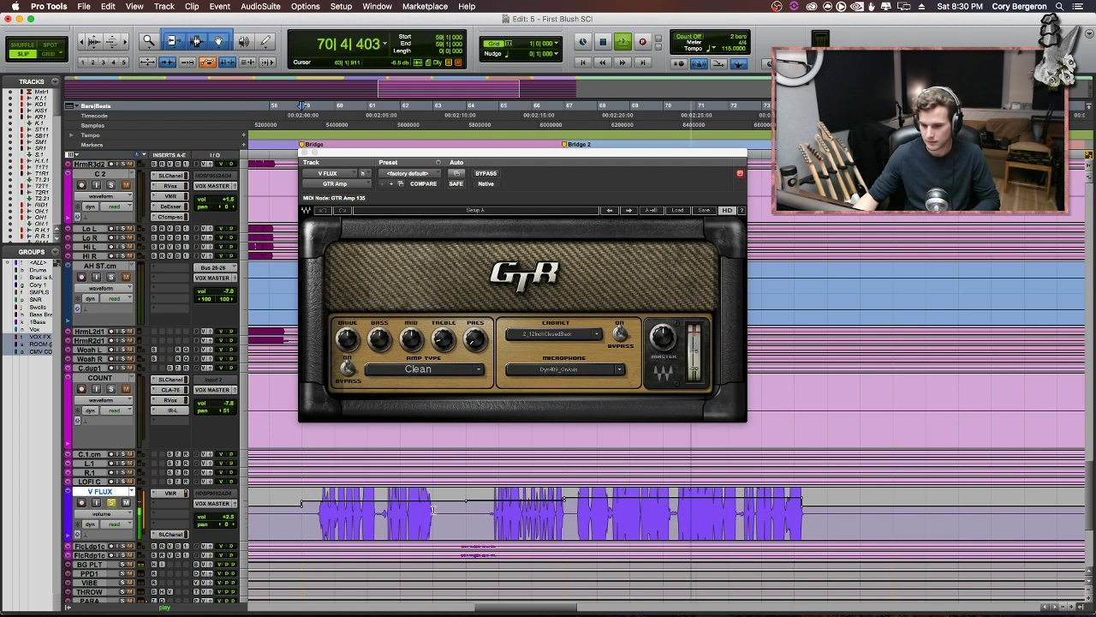
scroll(433, 510, "up", 1)
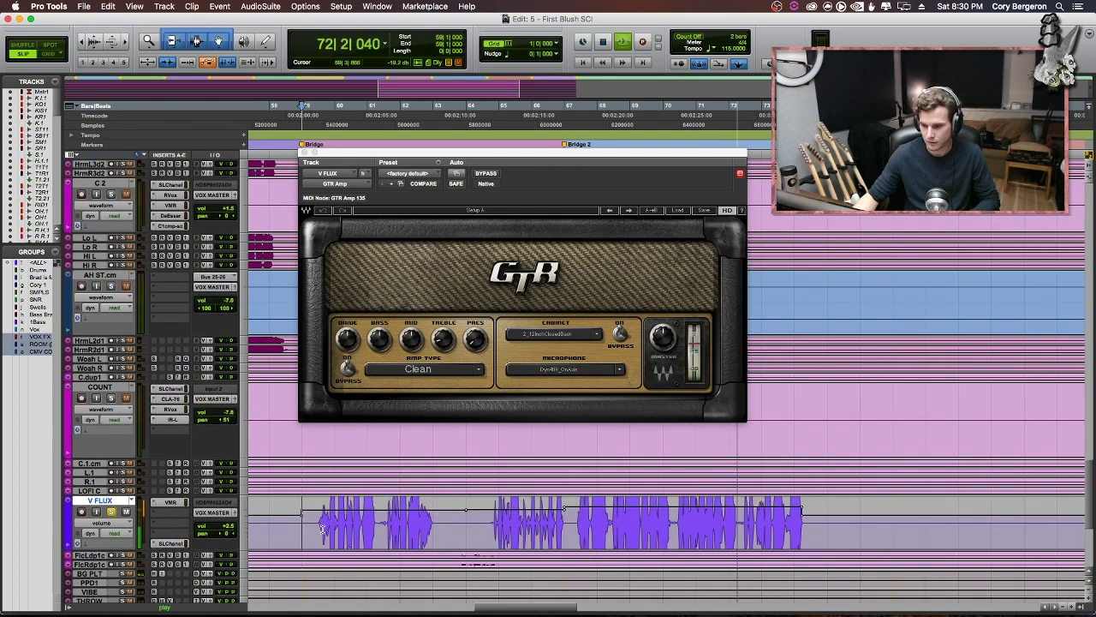
key("super+alt+[")
scroll(323, 527, "left", 5)
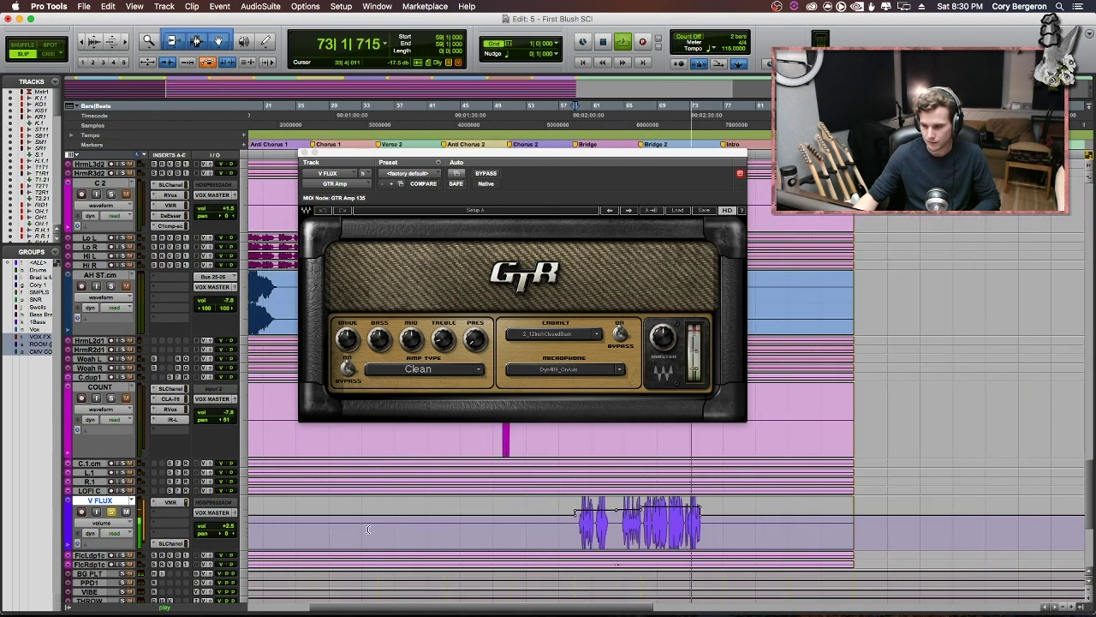
scroll(363, 534, "right", 2)
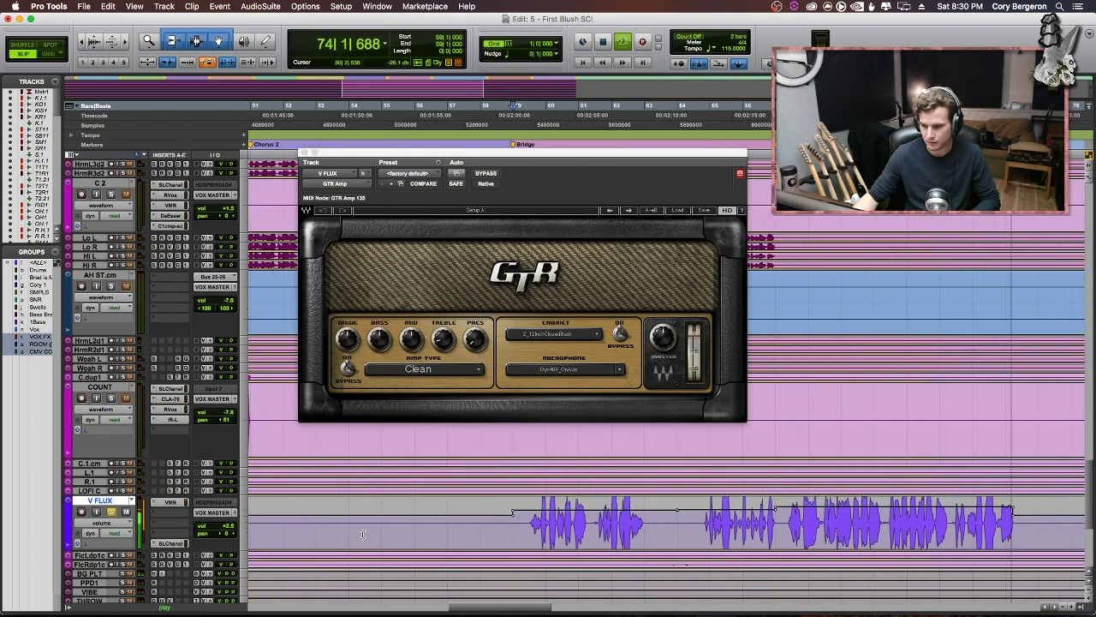
left_click(679, 514)
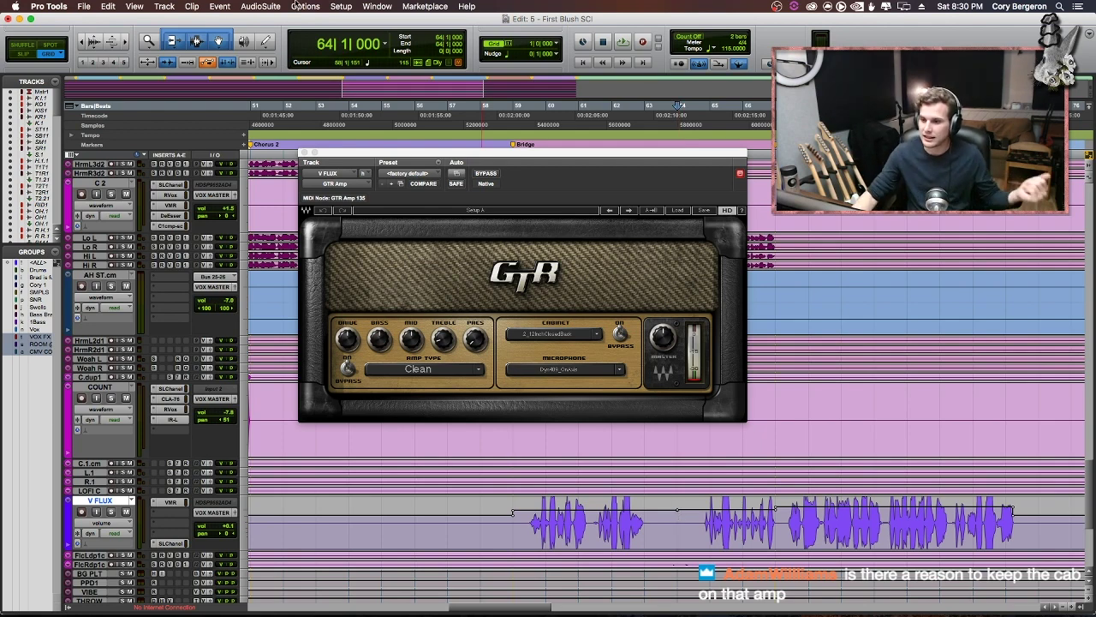
left_click(304, 153)
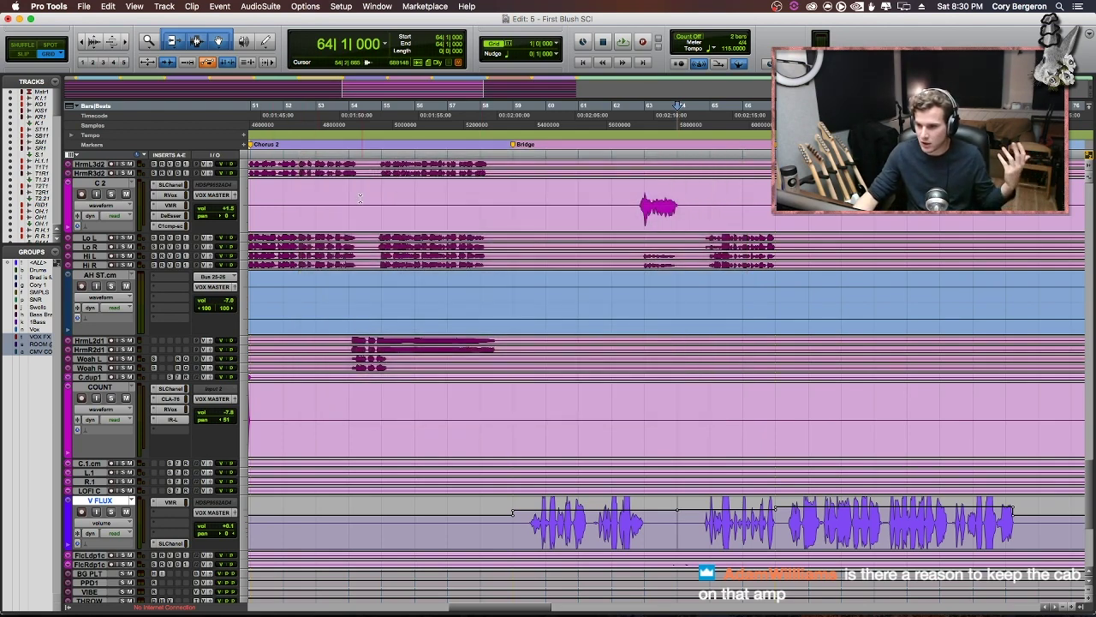
- Mark bars 63 to 68 from the C 2 track down through the AH ST.cm track
left_click(449, 161)
scroll(487, 210, "right", 2)
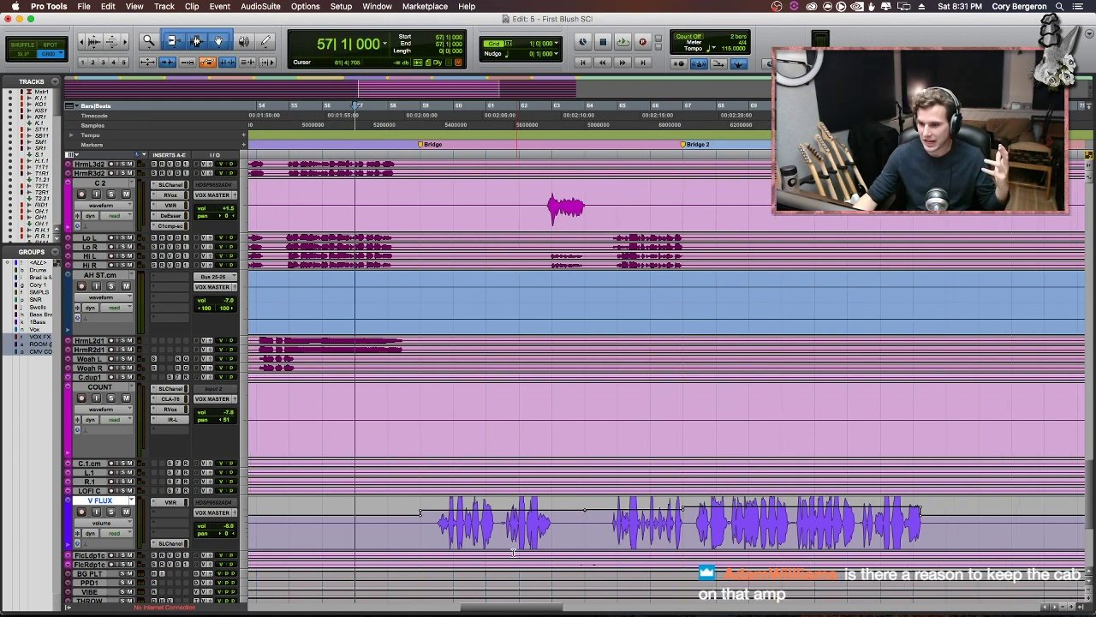
left_click_drag(553, 184, 716, 330)
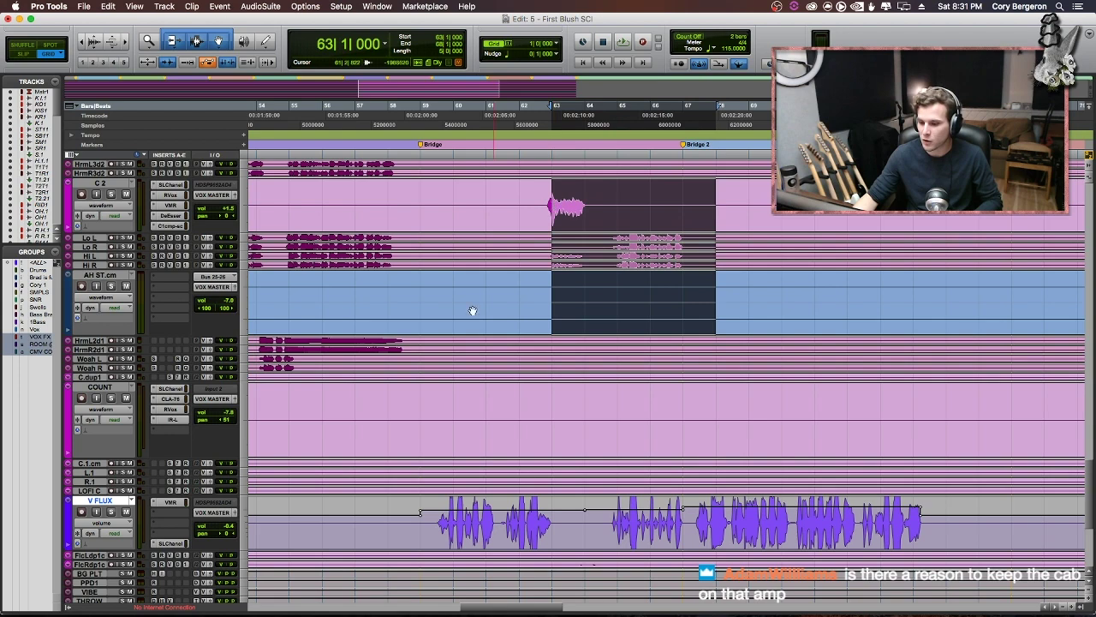
- Place the cursor at bar 62 and solo all tracks from C 2 through V FLUX
left_click(512, 199)
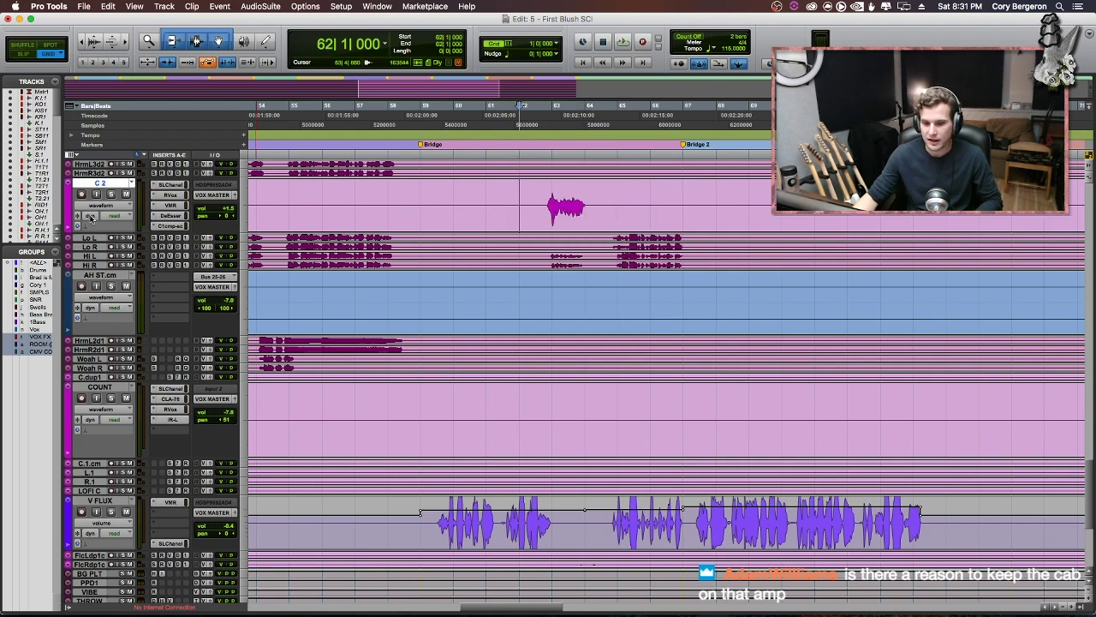
left_click(100, 500, "shift")
key("shift+s")
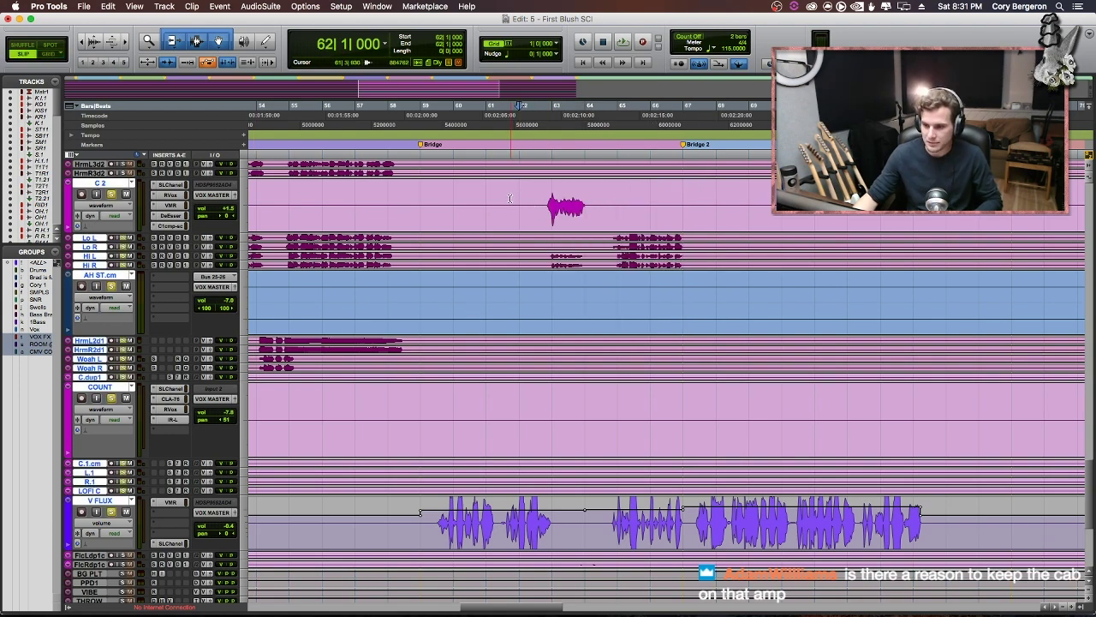
- In Slip mode, place the cursor at 61|2|288 on the C 2 track and play the soloed vocals through the Bridge
key("F2")
left_click(510, 200)
left_click(497, 200)
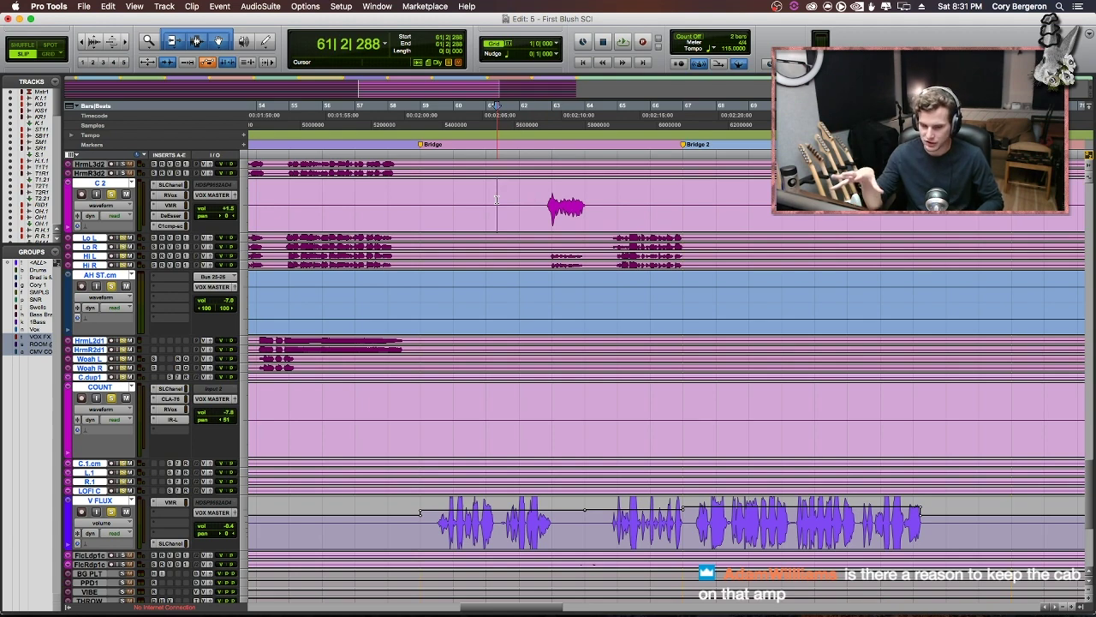
key("space")
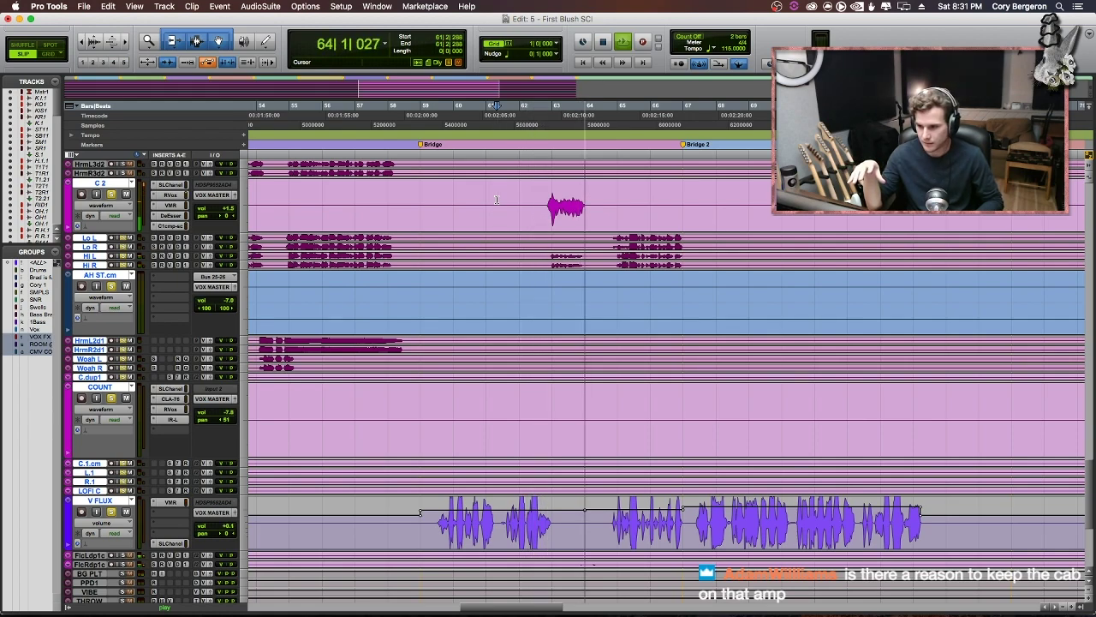
- Enlarge the waveforms to locate the clips on the two Falc tracks below V FLUX, restore the waveform zoom, and stop playback
scroll(528, 226, "down", 6)
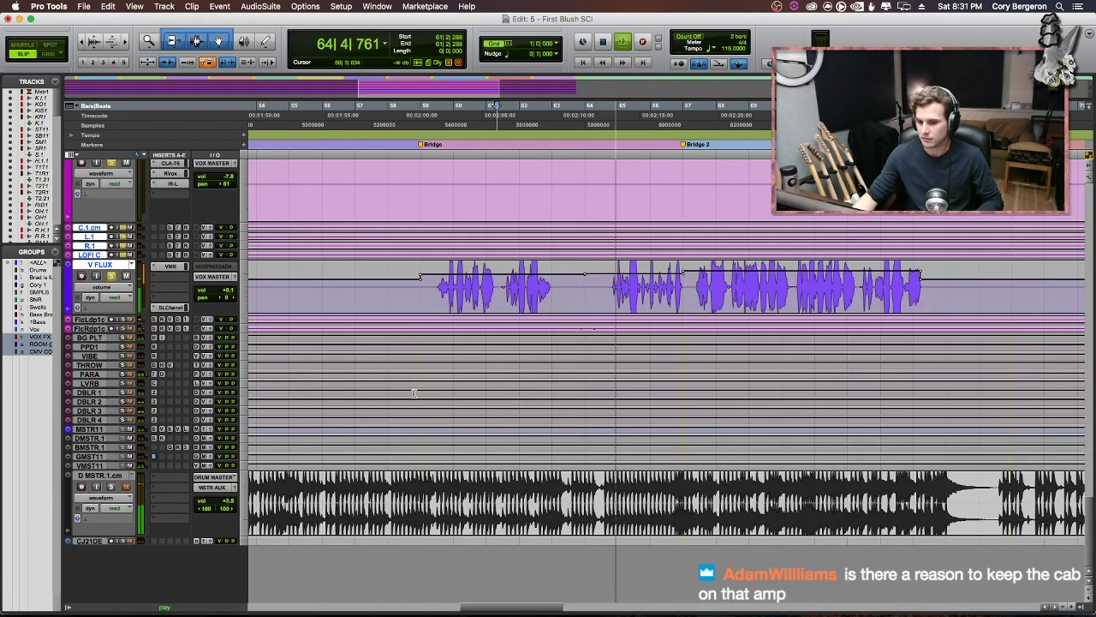
key("super+alt+]")
key("super+alt+]")
key("super+alt+]")
scroll(485, 328, "right", 2)
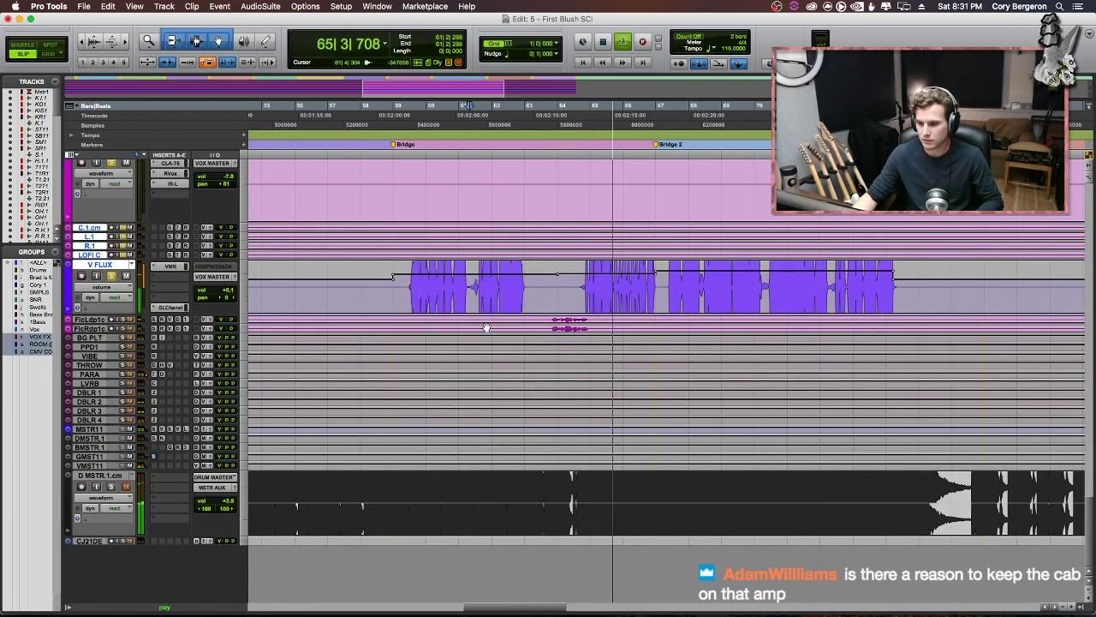
key("super+alt+bracketleft")
key("super+alt+bracketleft")
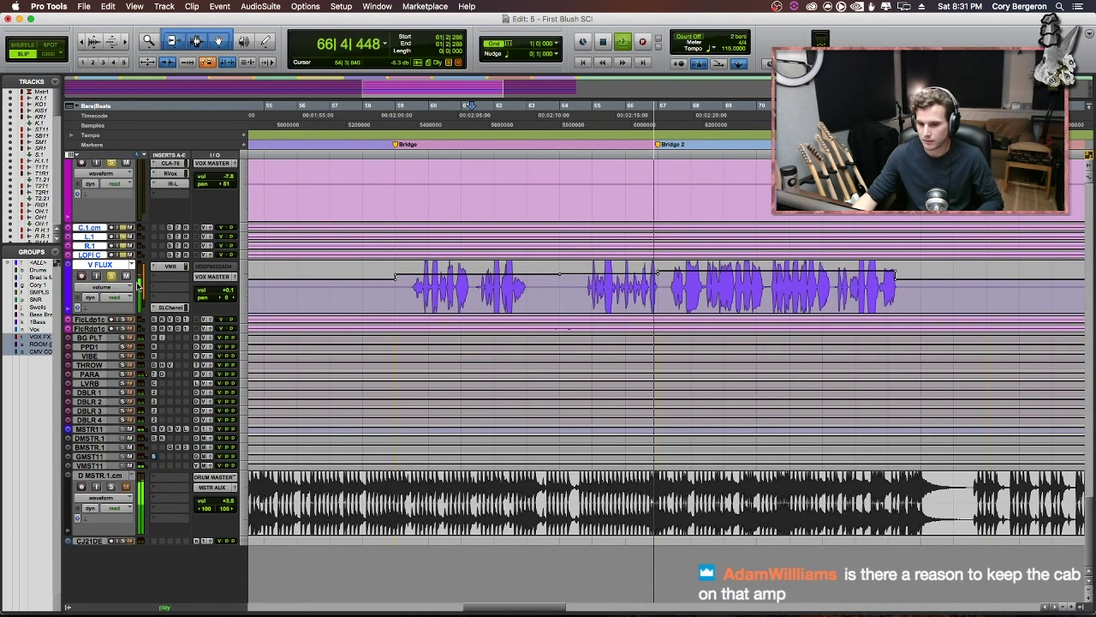
key("space")
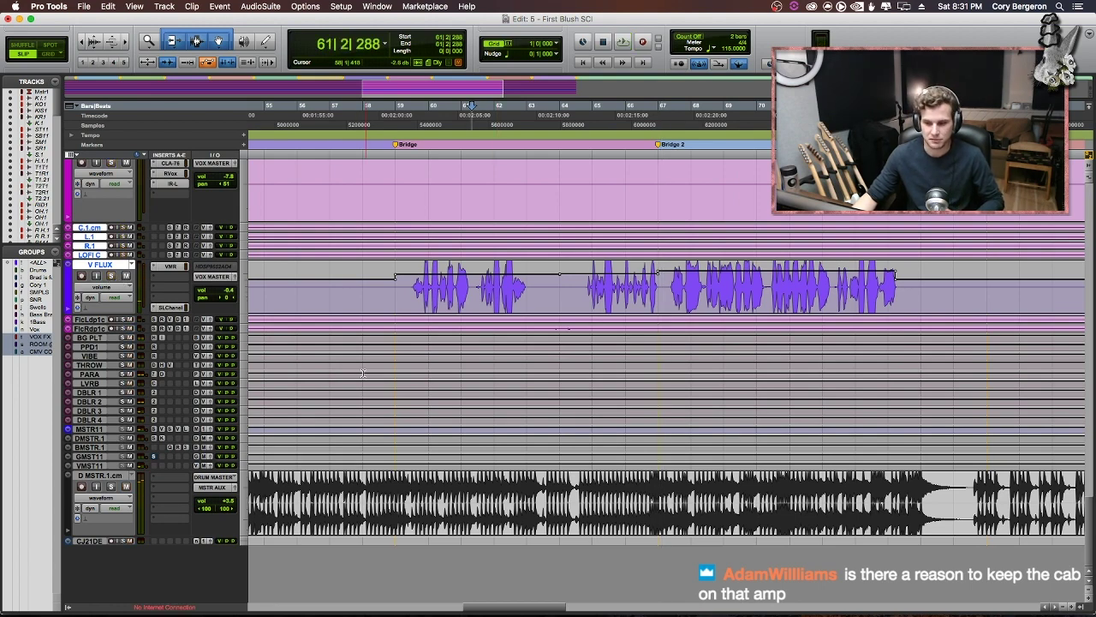
- Increase the track height of Falc L.dup1.cm and Falc R.dup1.cm
left_click(86, 329)
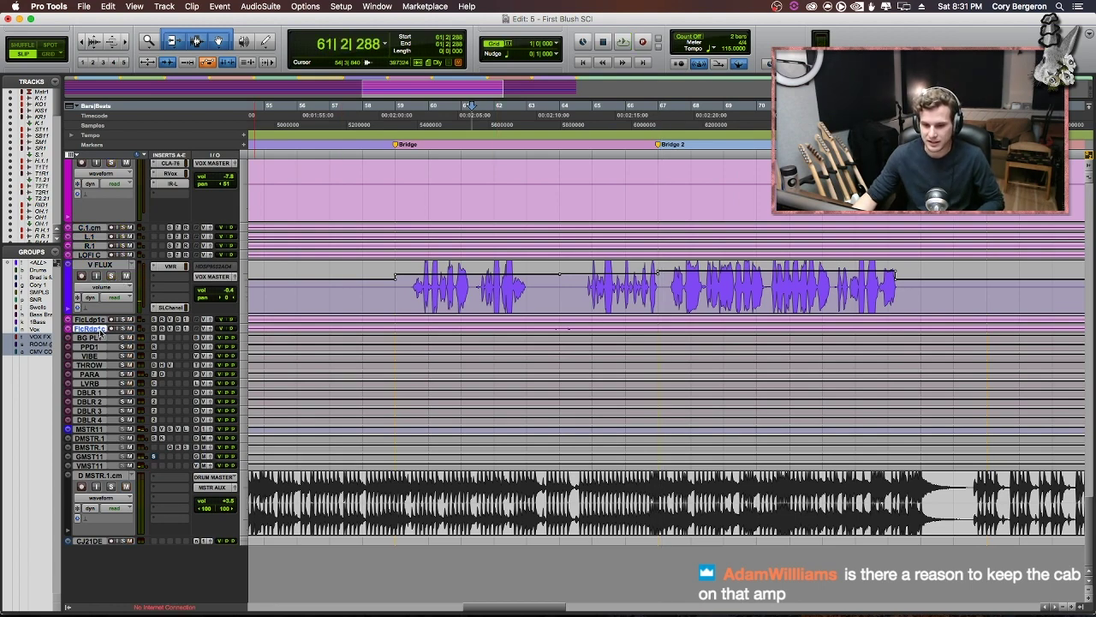
key("ctrl+Up")
key("ctrl+Up")
key("ctrl+Up")
left_click_drag(89, 322, 92, 381)
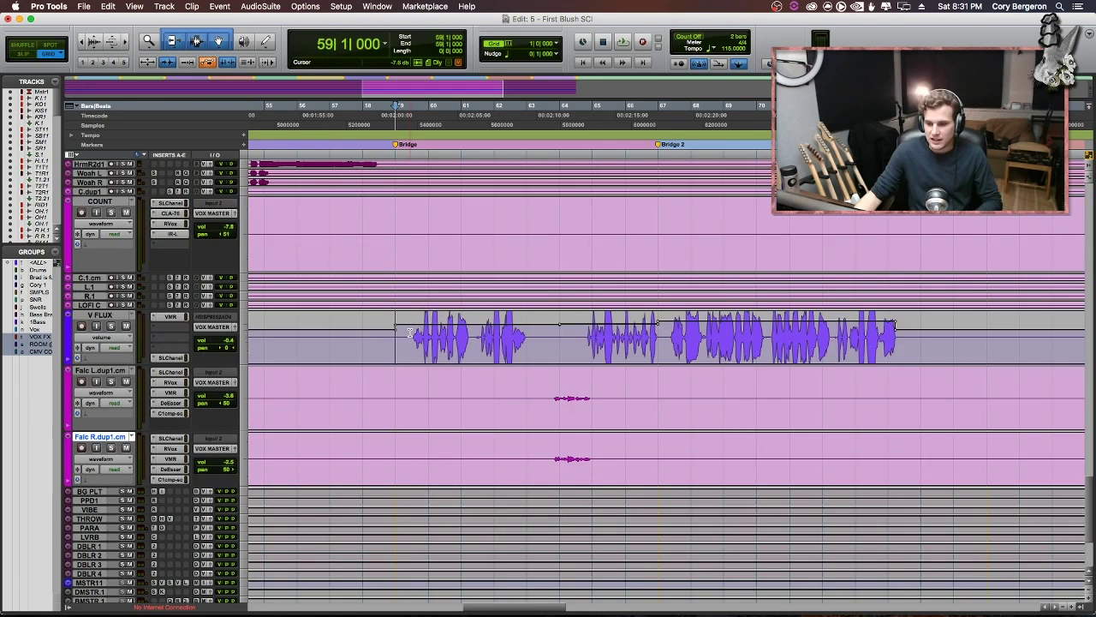
- Try V FLUX's GTR Amp with the cabinet set to NoCabinet, play it soloed in the Mix window, and undo the cabinet change
key("super+equal")
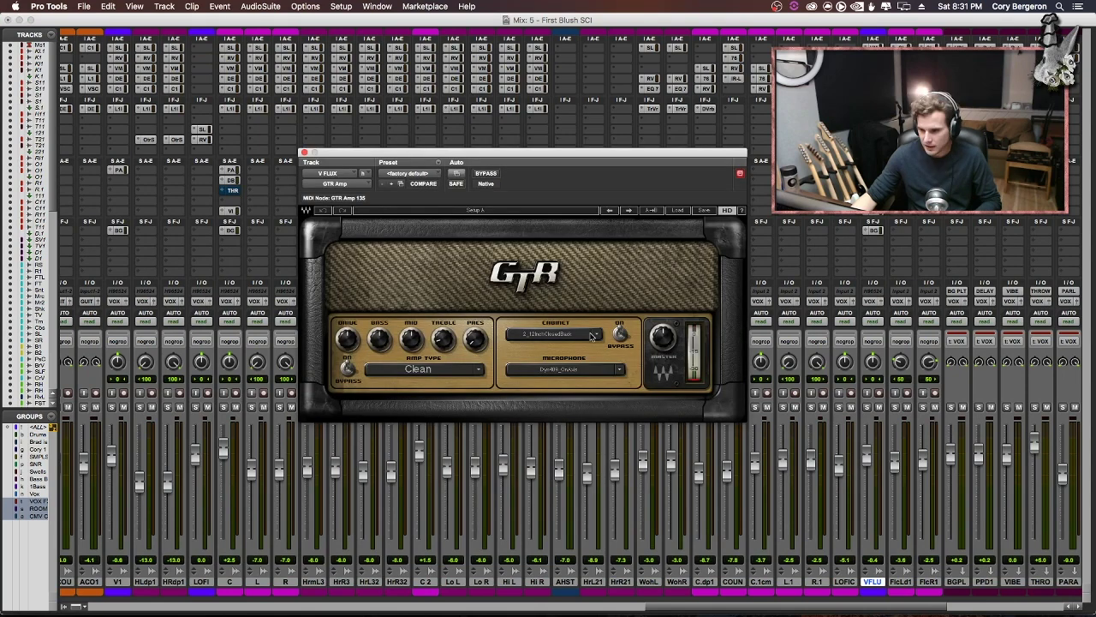
left_click(592, 336)
key("shift+s")
key("space")
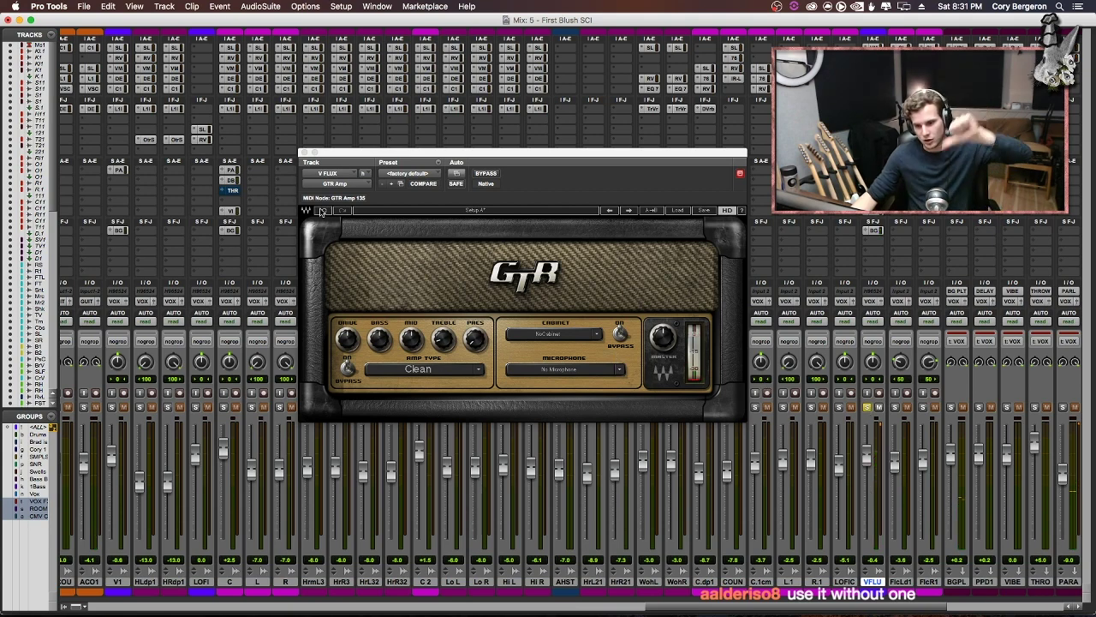
left_click(322, 210)
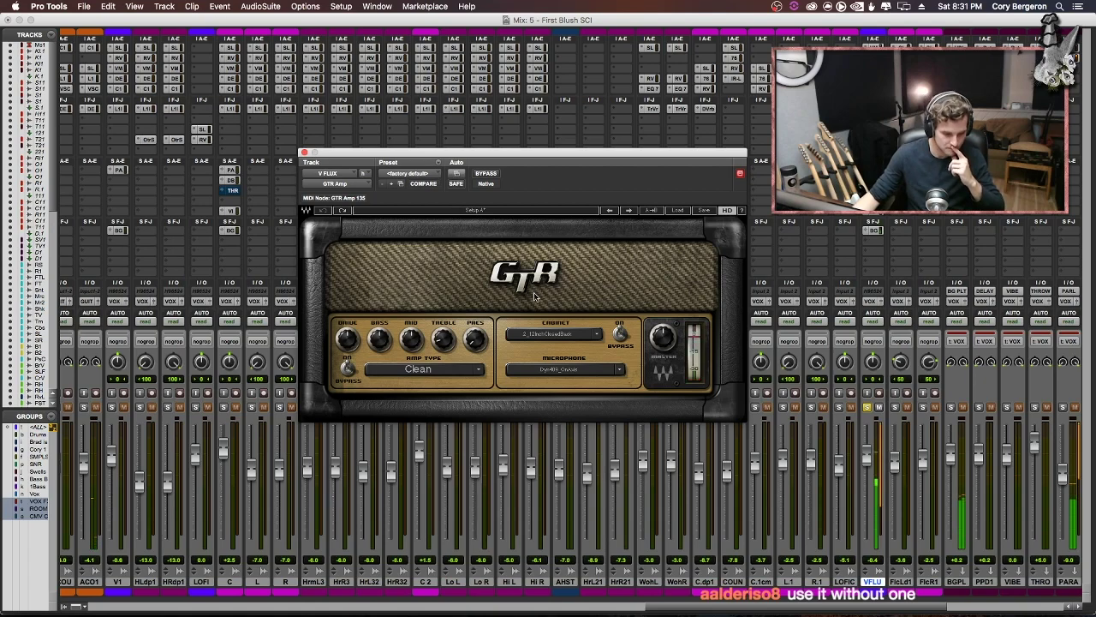
- Return to the Edit window, stop playback, and fit the whole session timeline in view
key("super+equal")
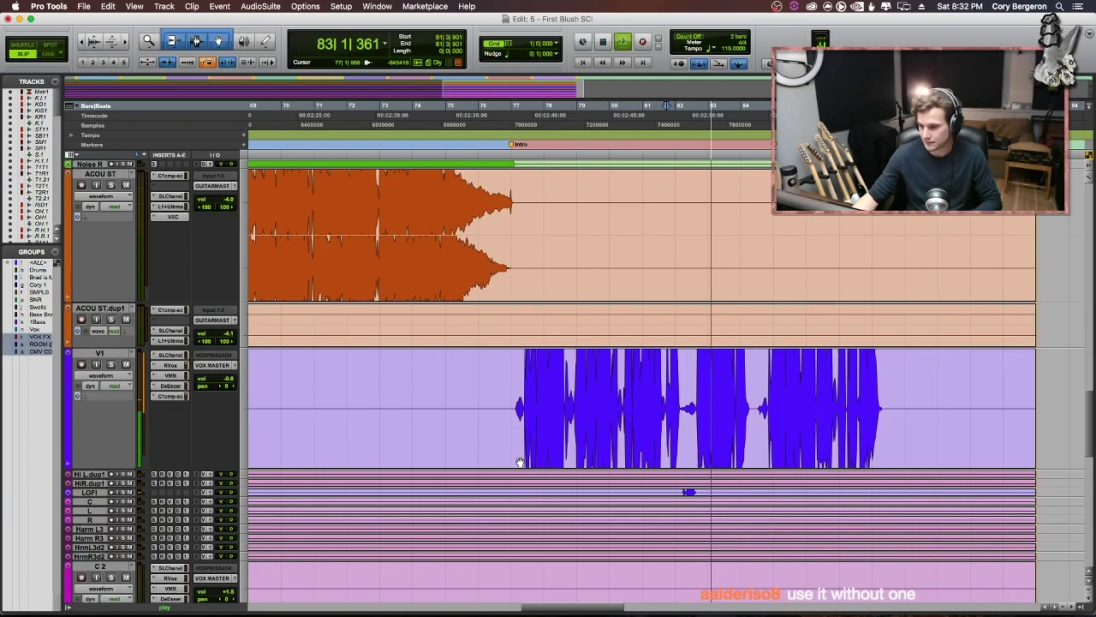
key("space")
key("alt+a")
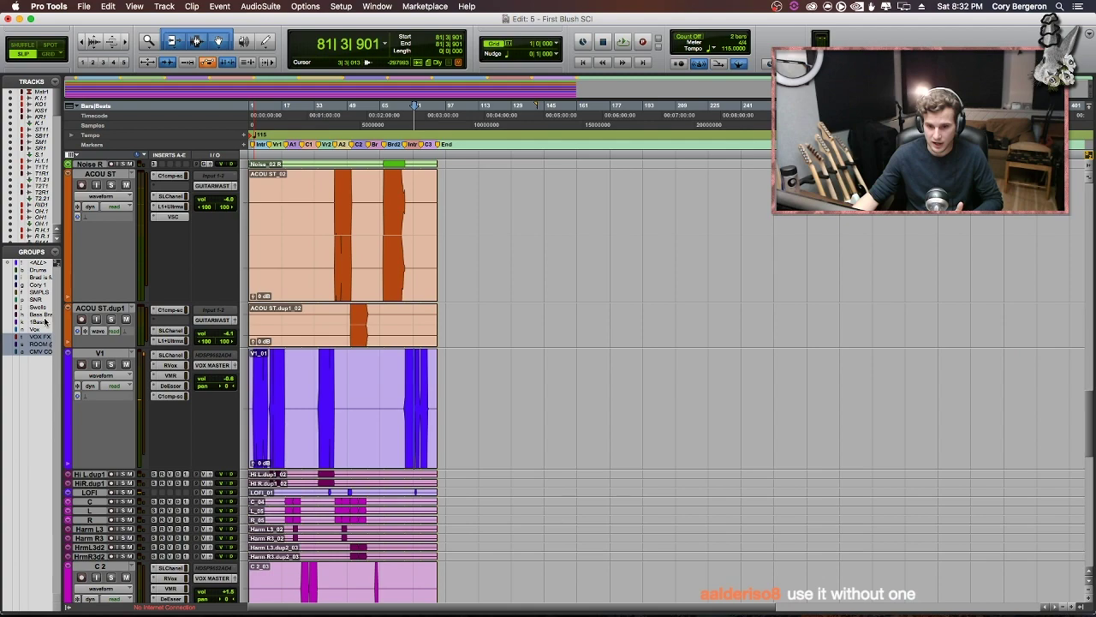
- Activate the ALL group and reduce every track to a small height
left_click(38, 262)
left_click_drag(101, 301, 101, 214)
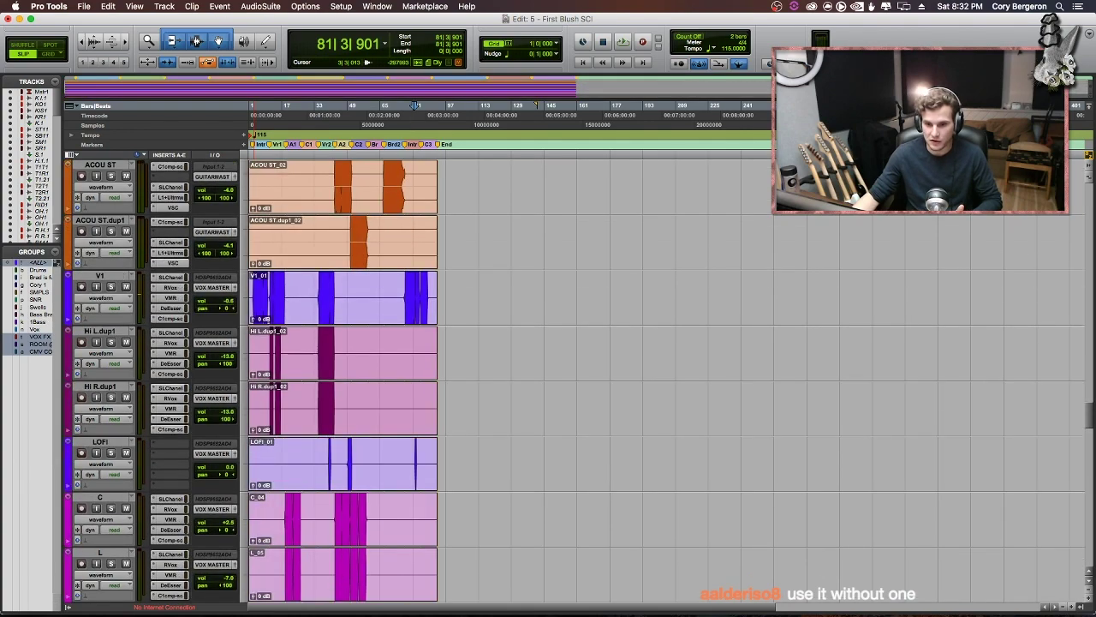
key("ctrl+Up")
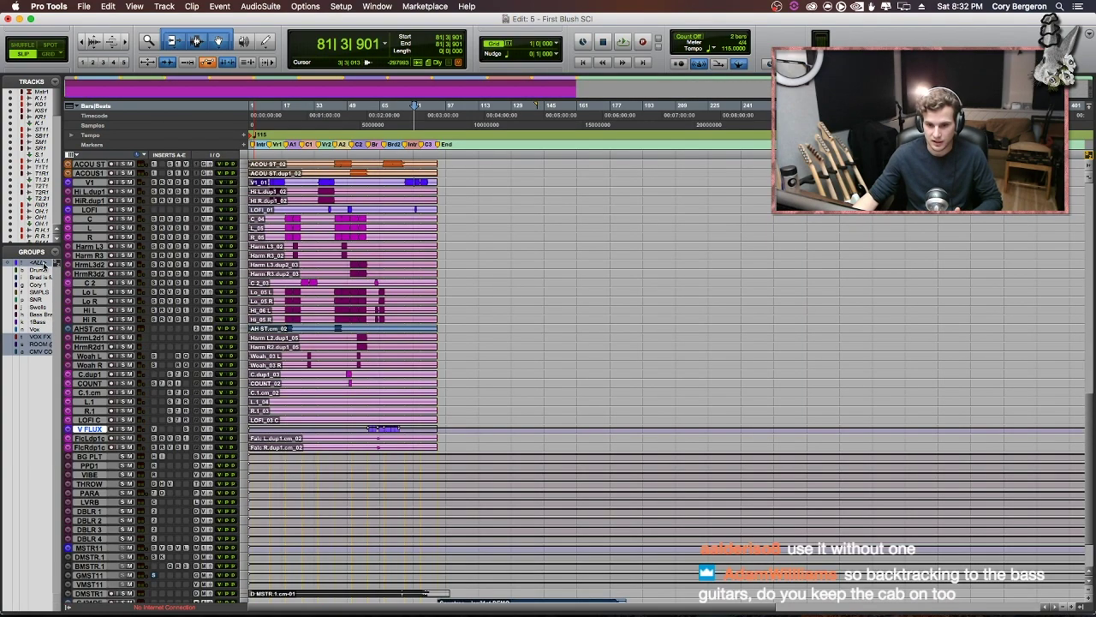
- Look over the full session layout, from the drum tracks through the guitars and vocals down to the demo track
scroll(365, 579, "up", 15)
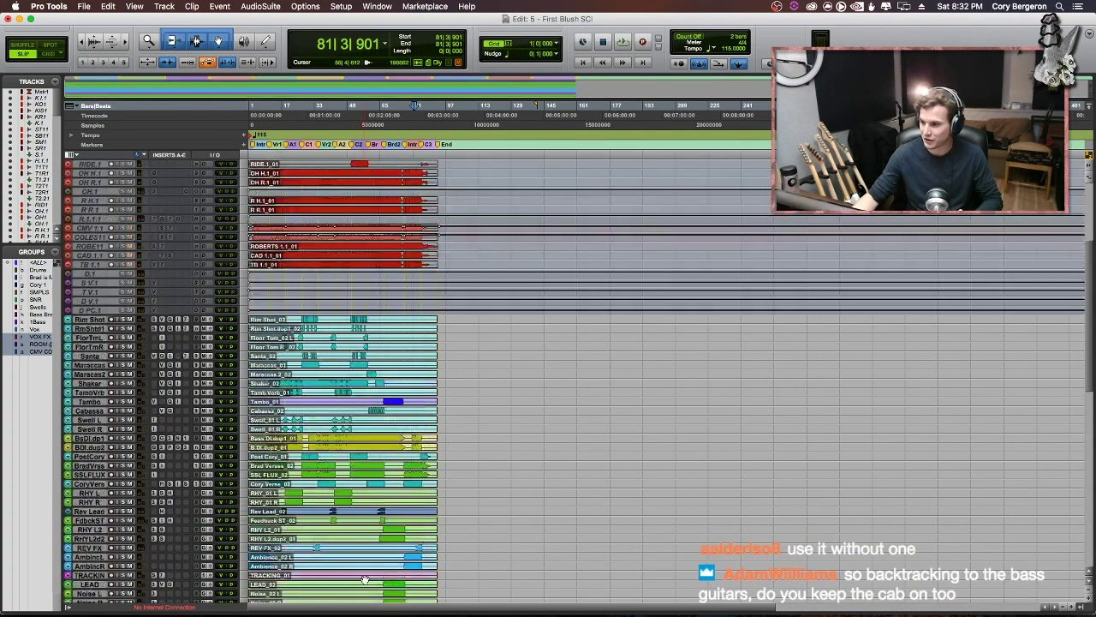
scroll(364, 580, "down", 6)
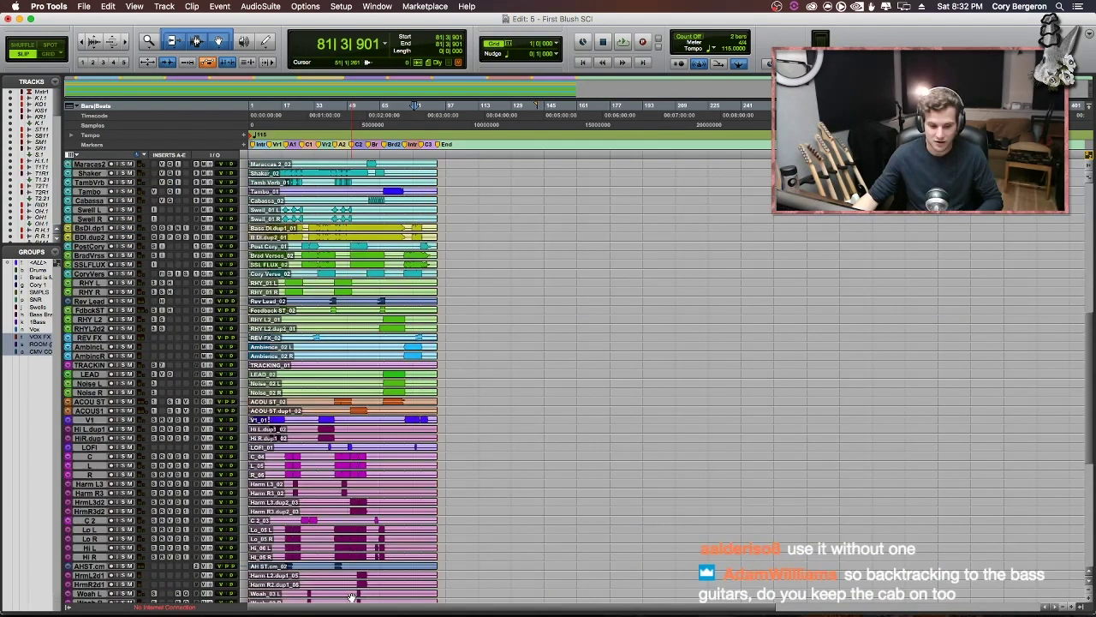
scroll(378, 575, "down", 1)
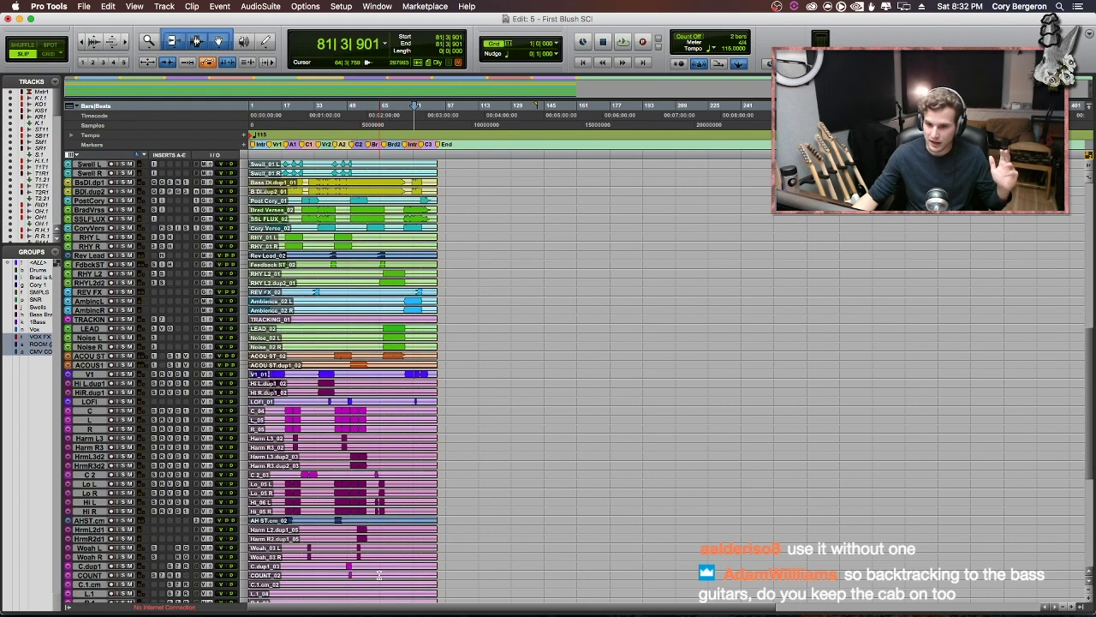
scroll(343, 571, "up", 1)
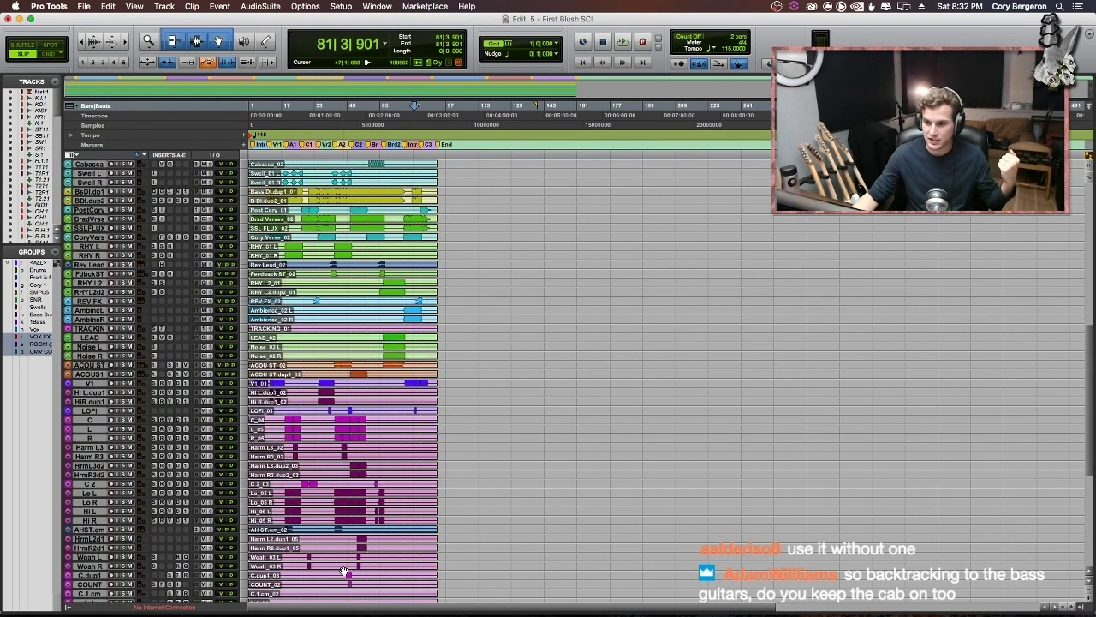
scroll(347, 567, "up", 9)
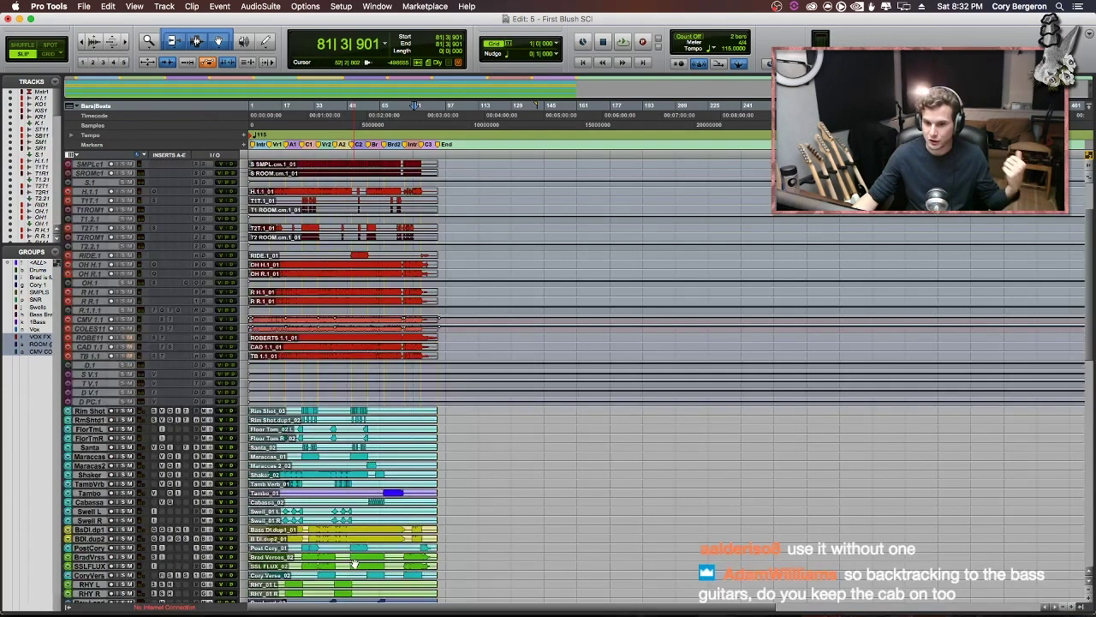
scroll(354, 564, "down", 15)
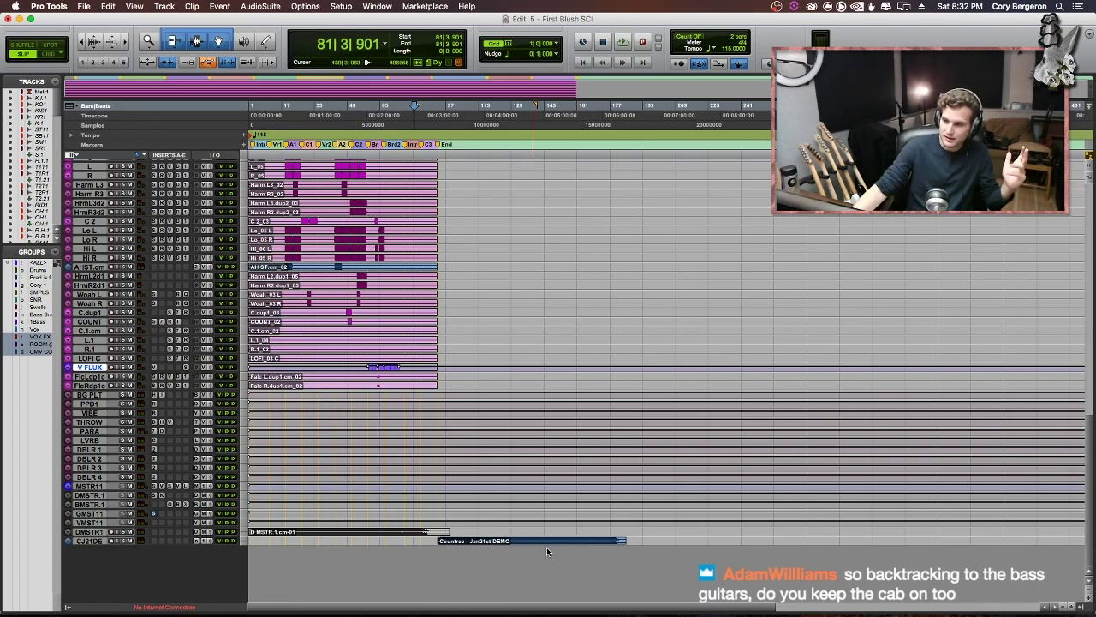